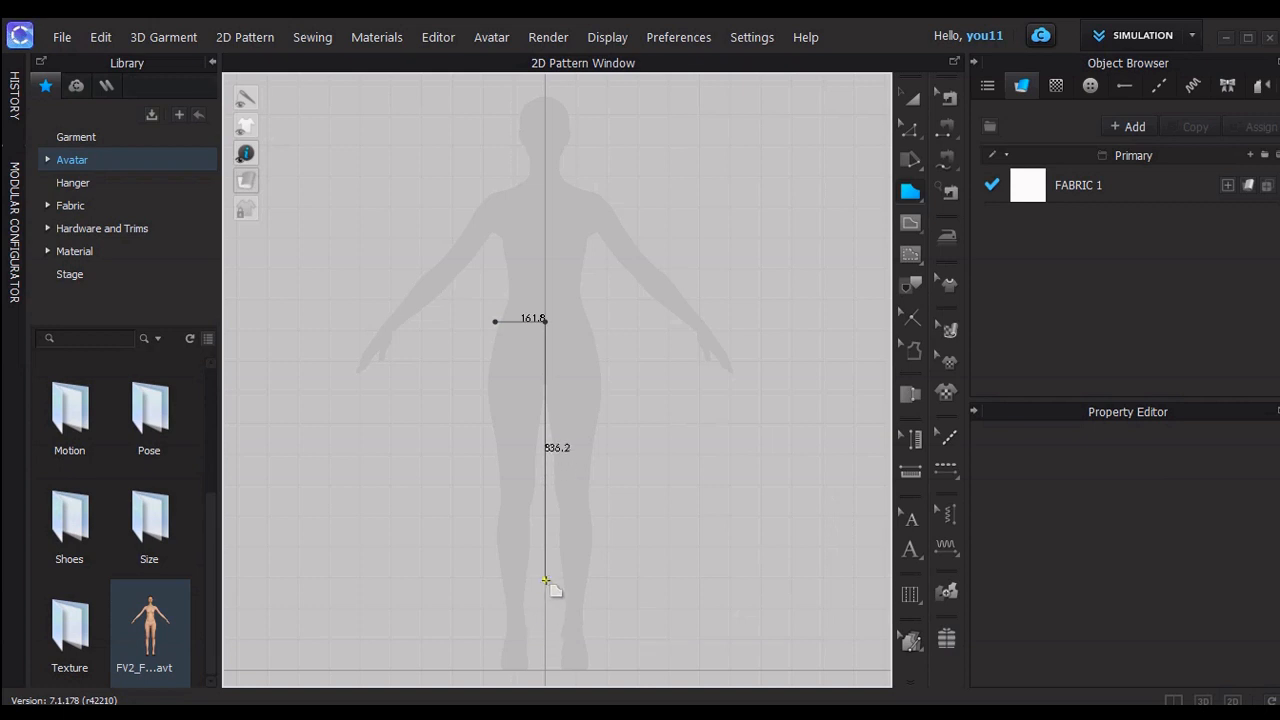
# Finish the half-skirt pattern with an 833.1 mm centre edge, a curved hem about 523 mm long and a slanted side, keeping its drawn position
pyautogui.click(546, 579)
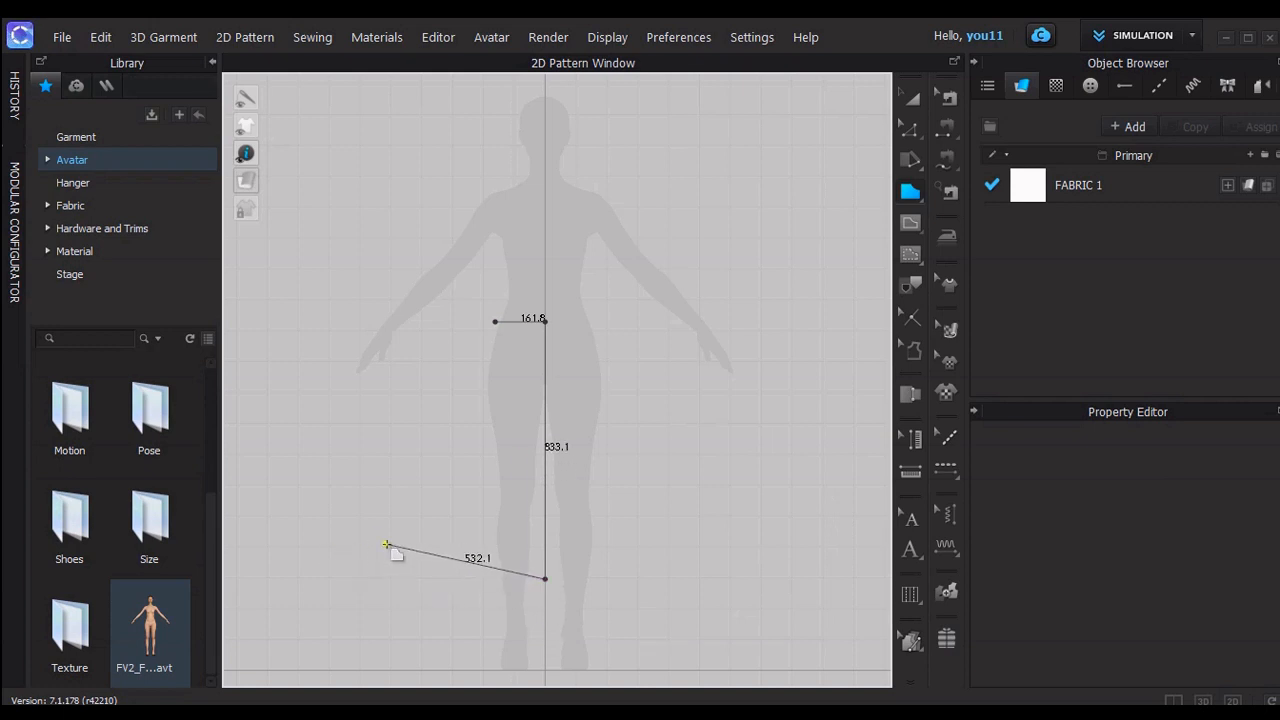
pyautogui.moveTo(389, 551); pyautogui.dragTo(314, 517)
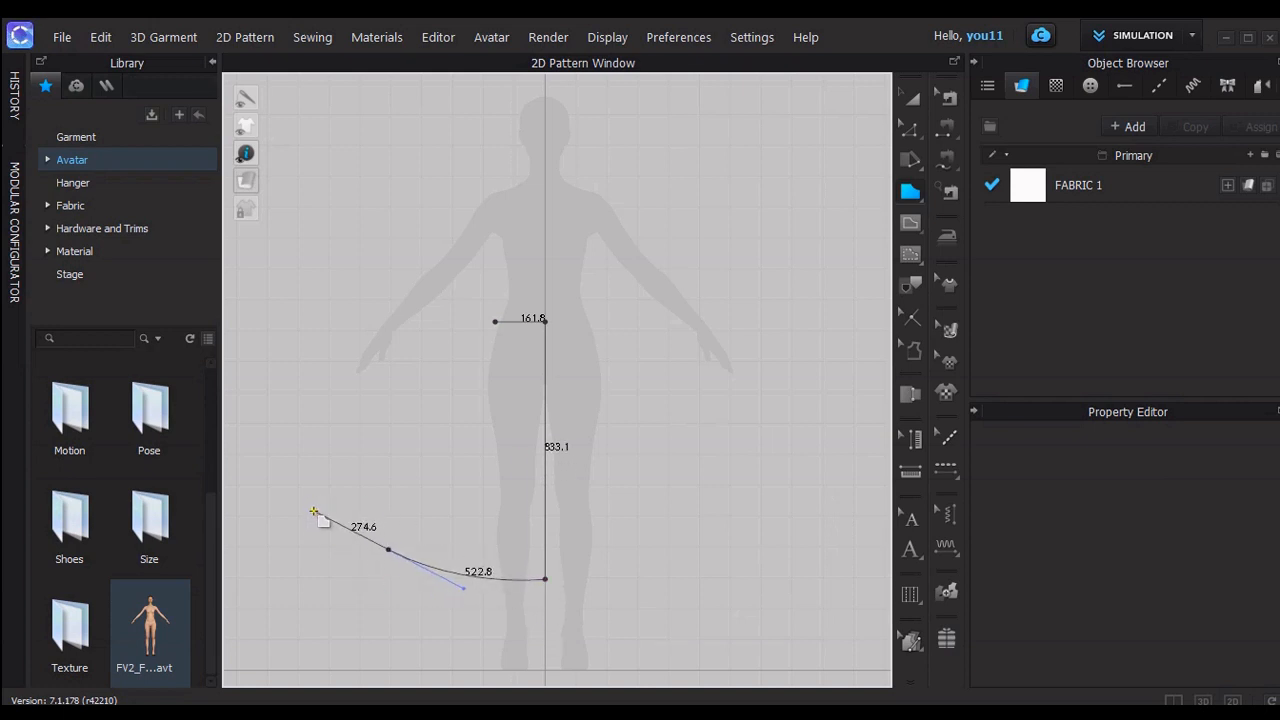
pyautogui.click(495, 321)
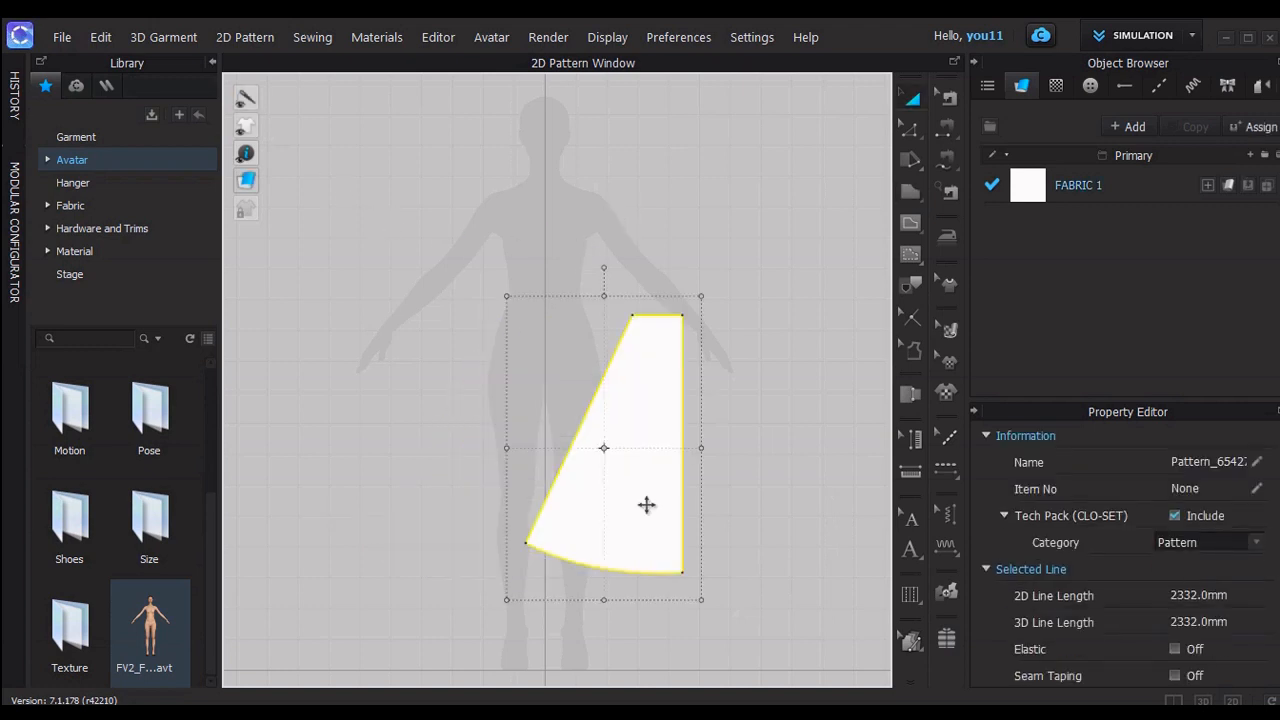
pyautogui.hotkey('ctrl', 'z')
pyautogui.click(650, 474)
pyautogui.click(548, 472)
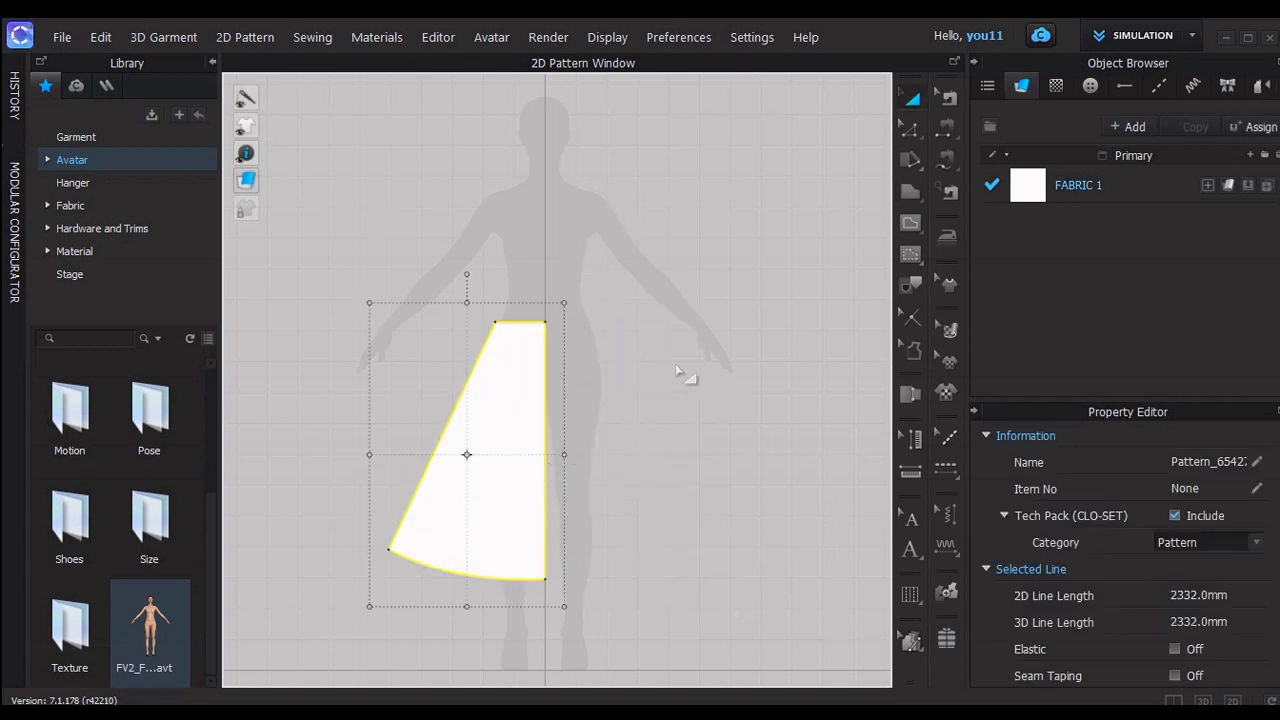
# Try unfolding the half skirt symmetrically along its centre edge and pulling the hem's centre point down
pyautogui.click(910, 129)
pyautogui.click(546, 428)
pyautogui.rightClick(545, 419)
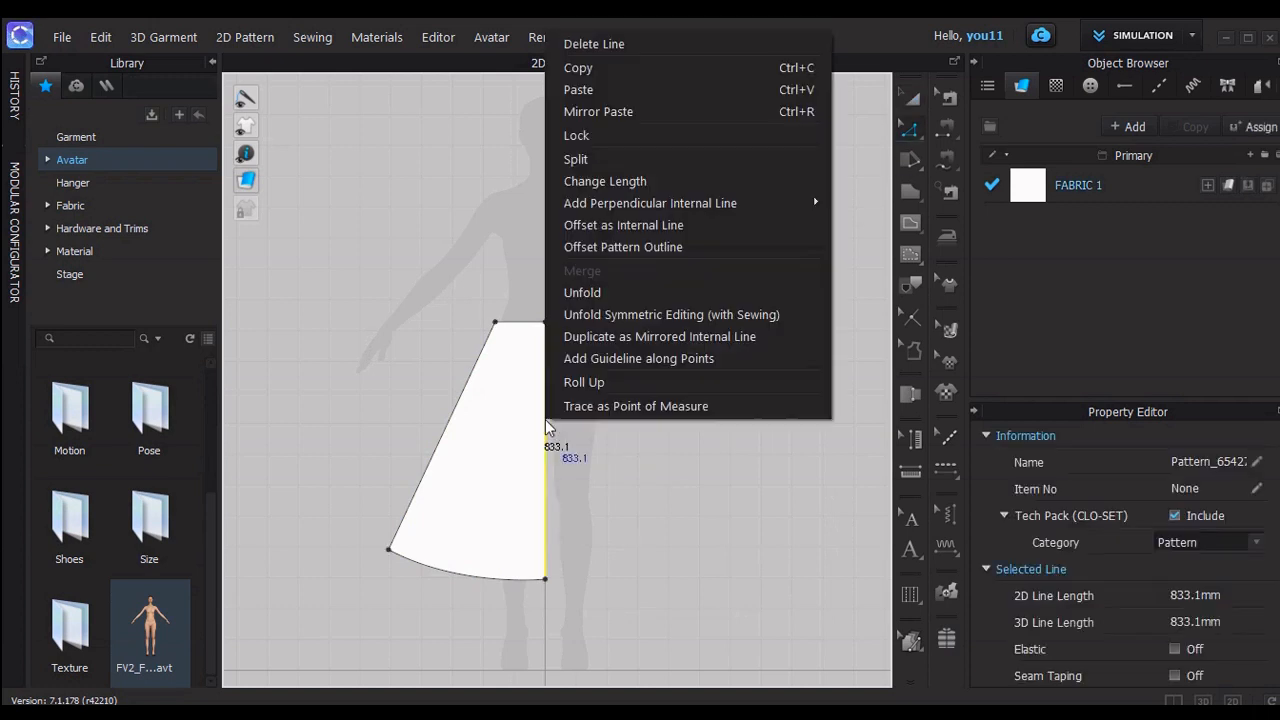
pyautogui.click(601, 315)
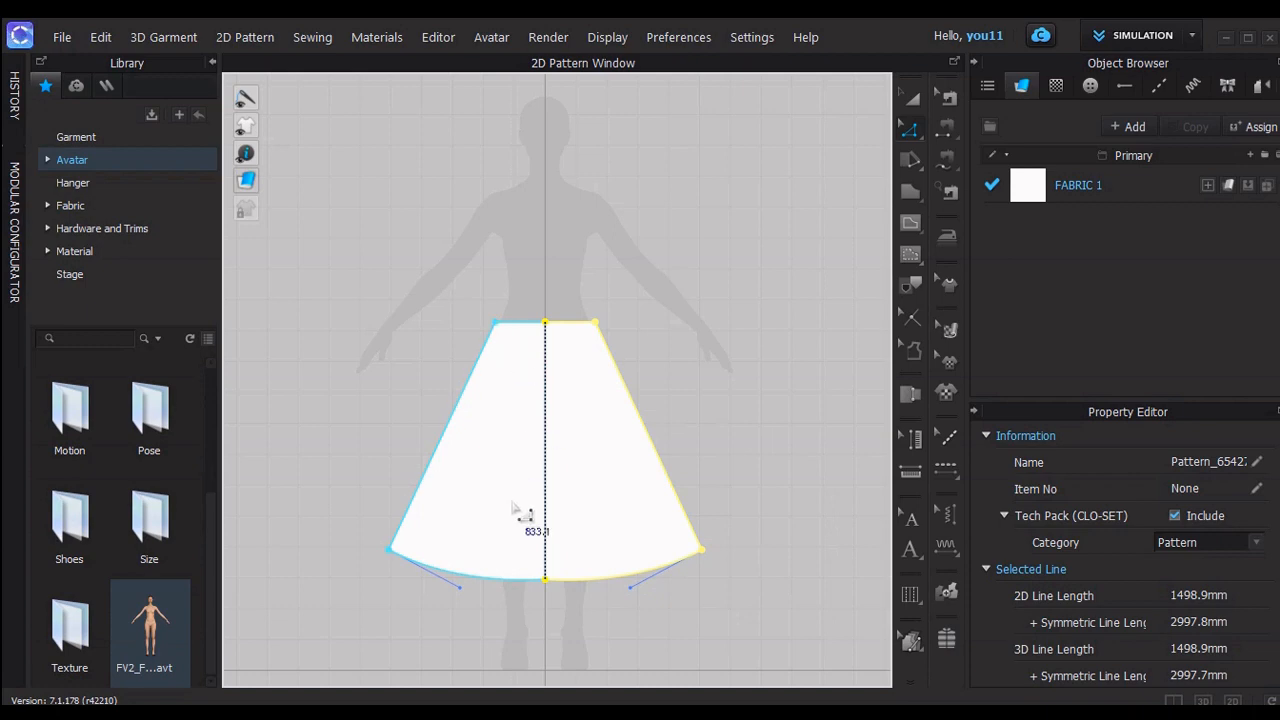
pyautogui.moveTo(545, 580); pyautogui.dragTo(545, 588)
pyautogui.hotkey('ctrl', 'z')
pyautogui.hotkey('ctrl', 'z')
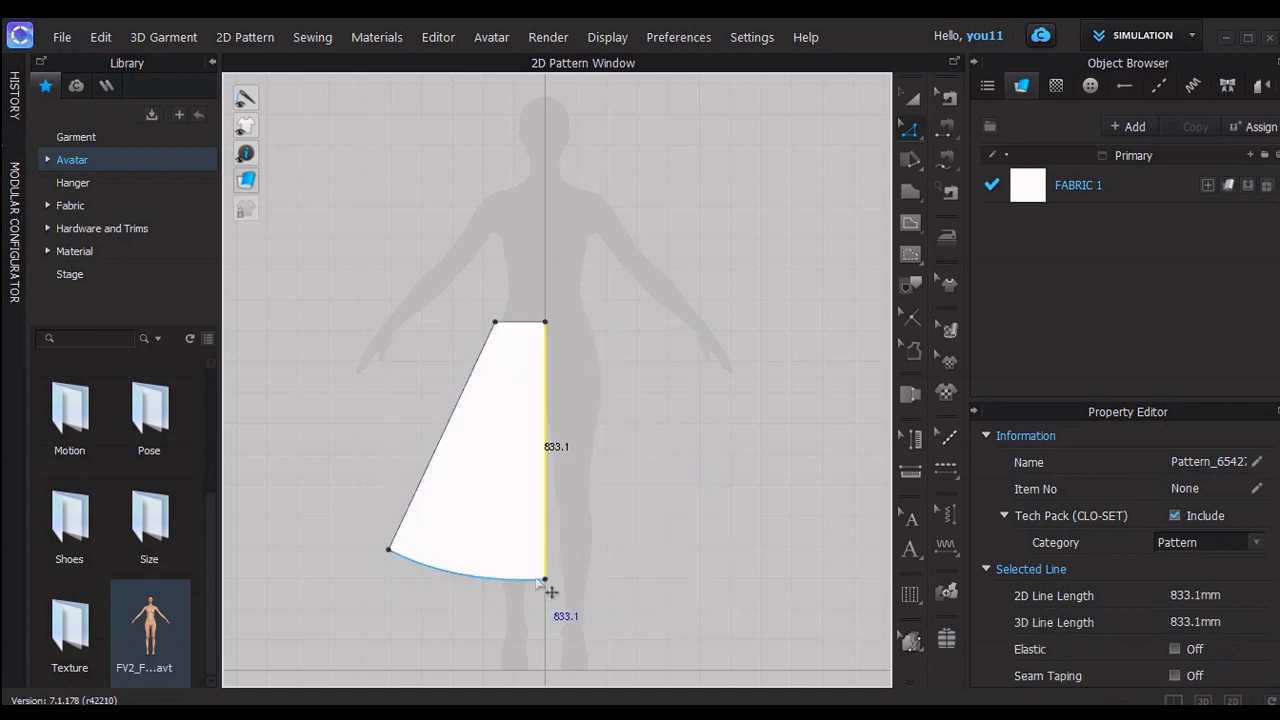
# Unfold the half skirt along its centre edge with symmetric editing and sewing
pyautogui.rightClick(545, 508)
pyautogui.click(605, 396)
pyautogui.click(549, 581)
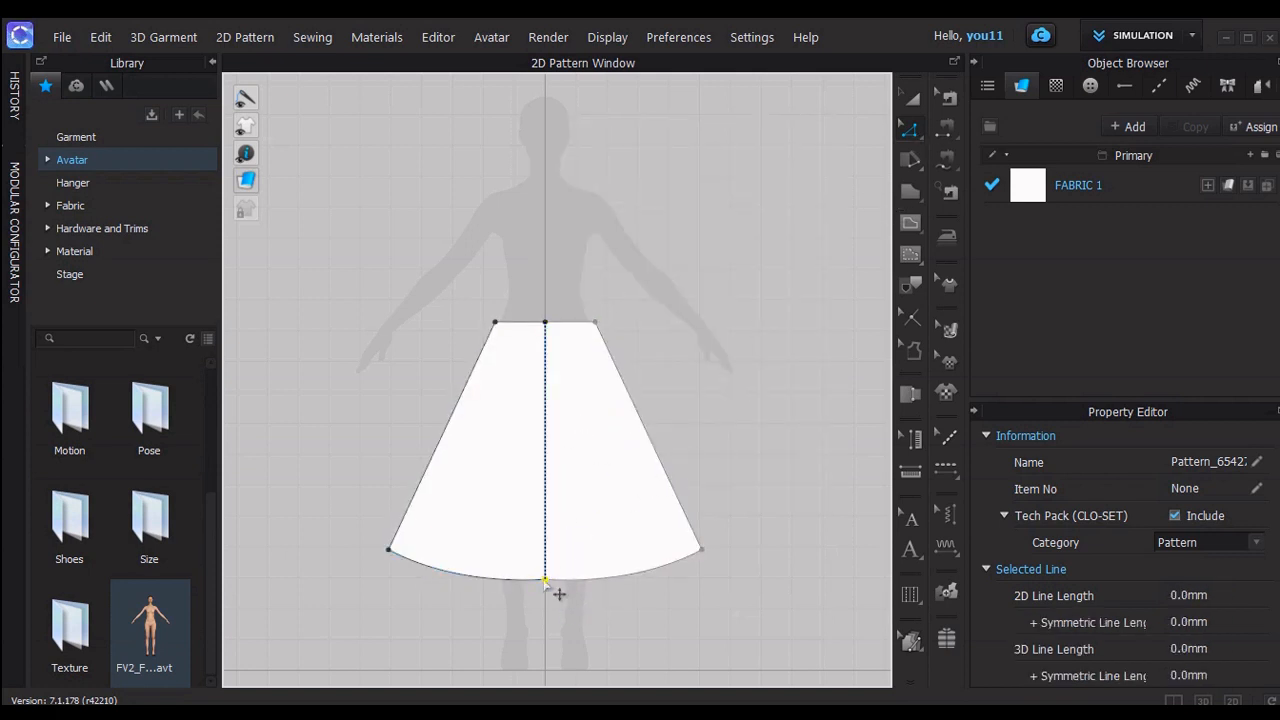
# Lower the skirt's hem centre point slightly and move the waist's side corner slightly down and outward
pyautogui.moveTo(545, 581); pyautogui.dragTo(546, 588)
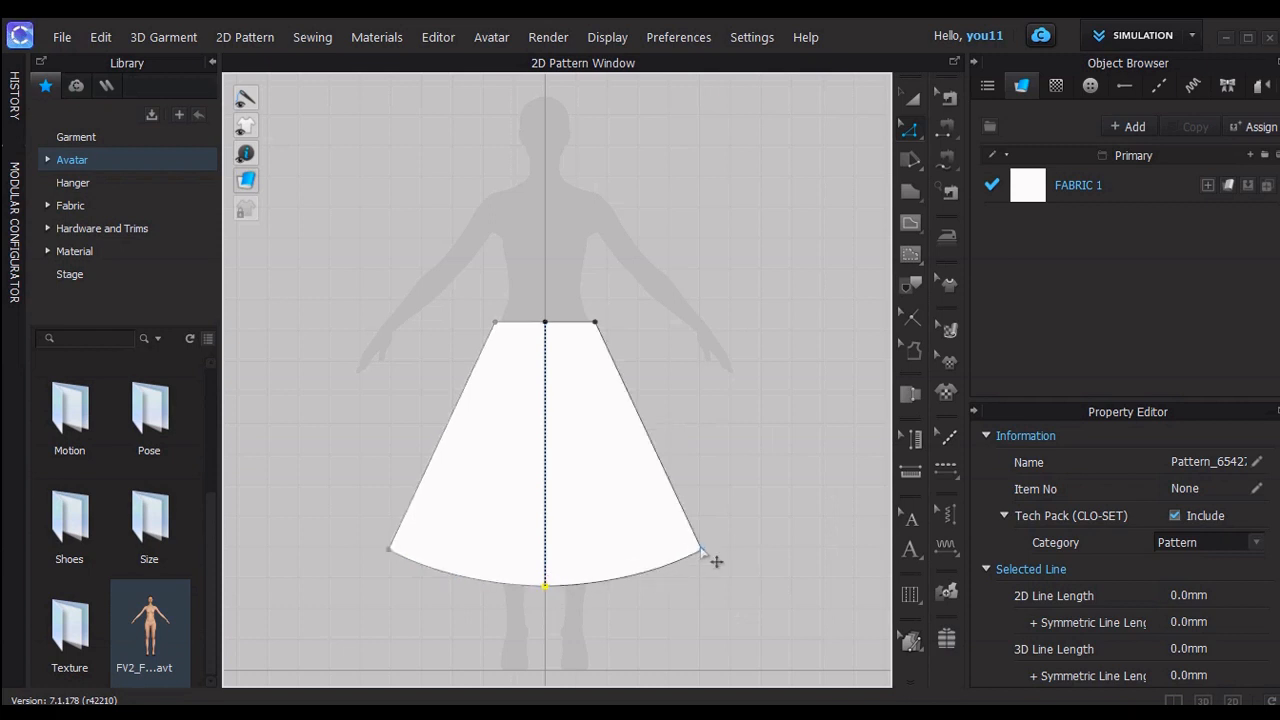
pyautogui.click(716, 561)
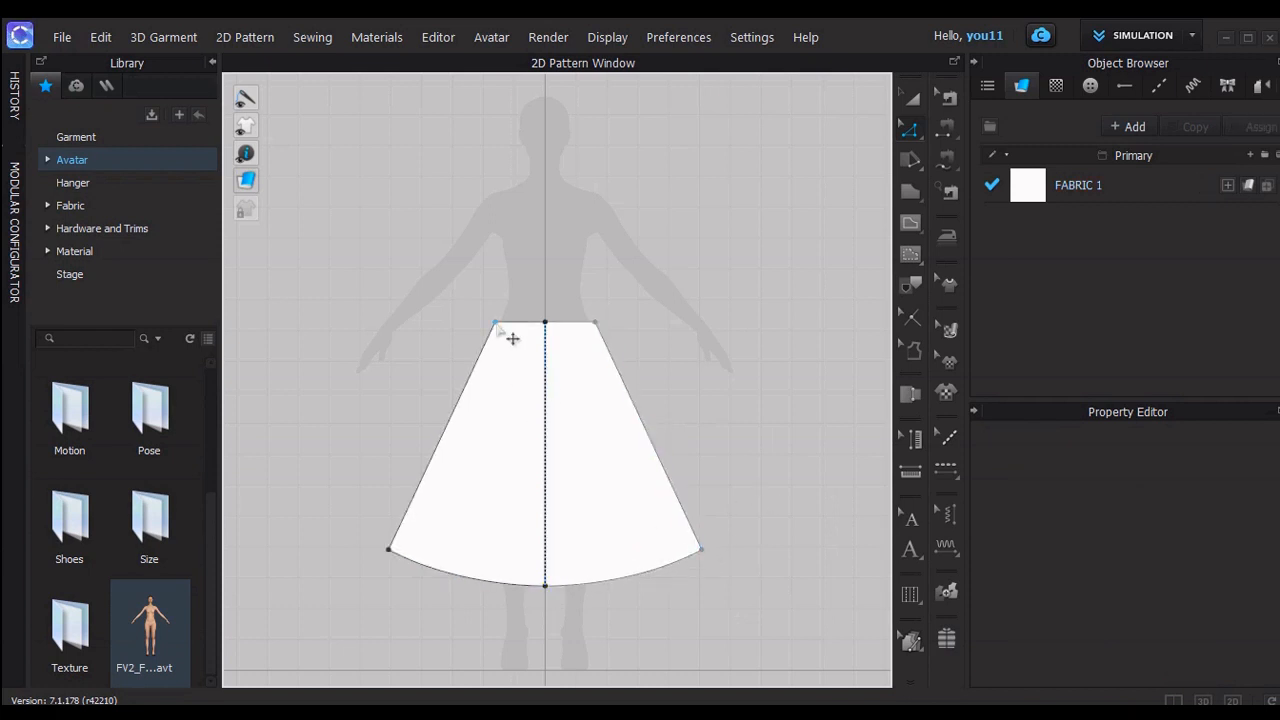
pyautogui.moveTo(497, 326)
pyautogui.mouseDown()
pyautogui.moveTo(467, 326)
pyautogui.moveTo(494, 333)
pyautogui.mouseUp()
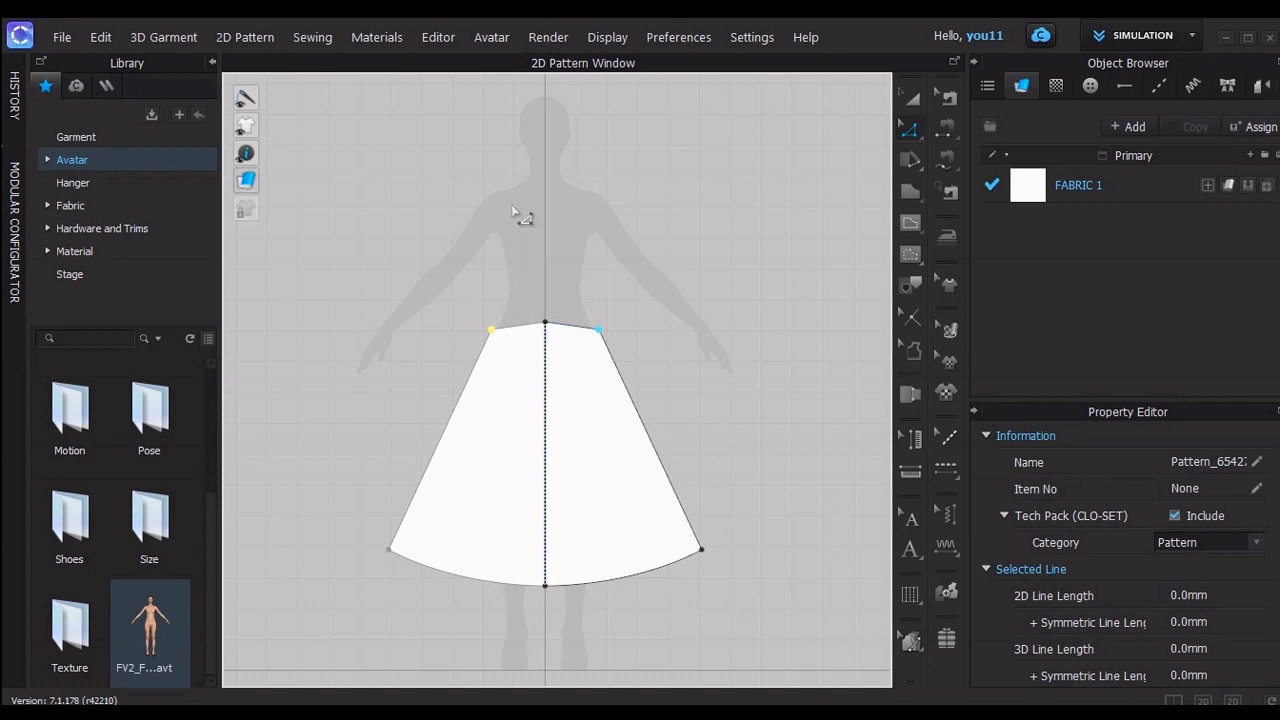
# Draw a closed half bodice above the skirt with a 114 mm curved neckline, 37 mm shoulder, 193.1 mm curved armhole and 172.8 mm side edge
pyautogui.click(909, 189)
pyautogui.click(544, 199)
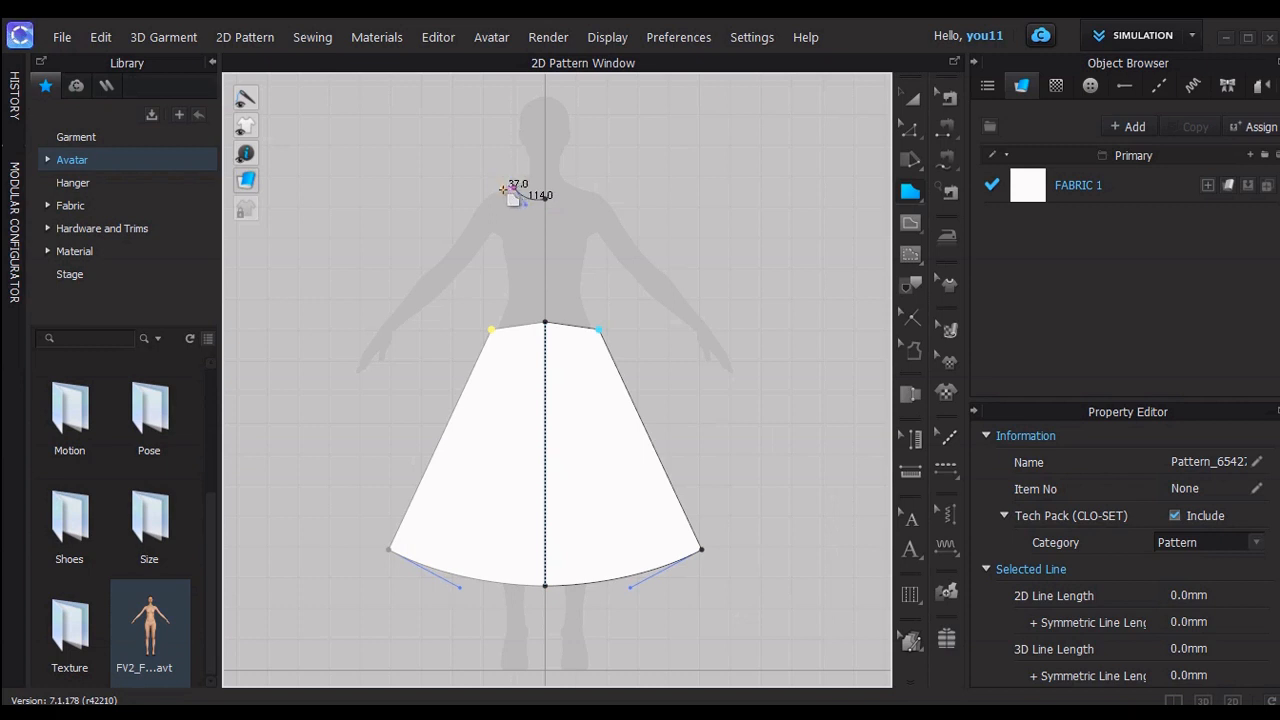
pyautogui.click(504, 188)
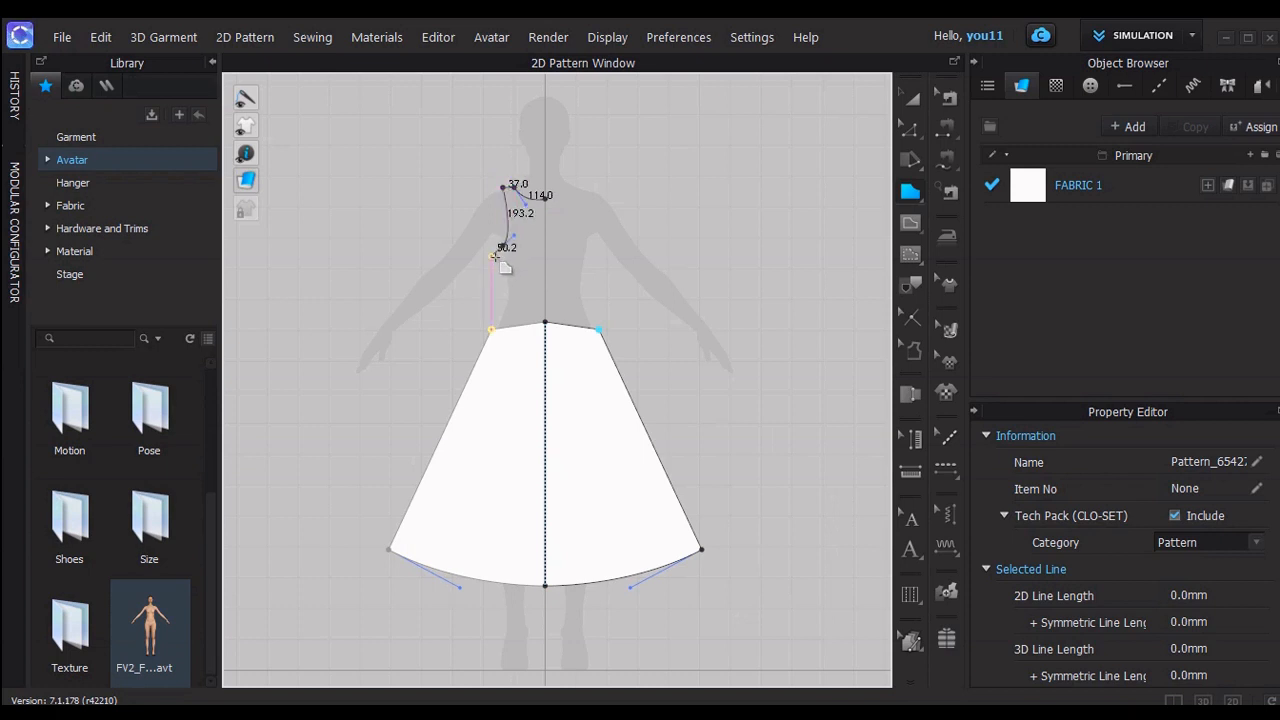
pyautogui.click(503, 245)
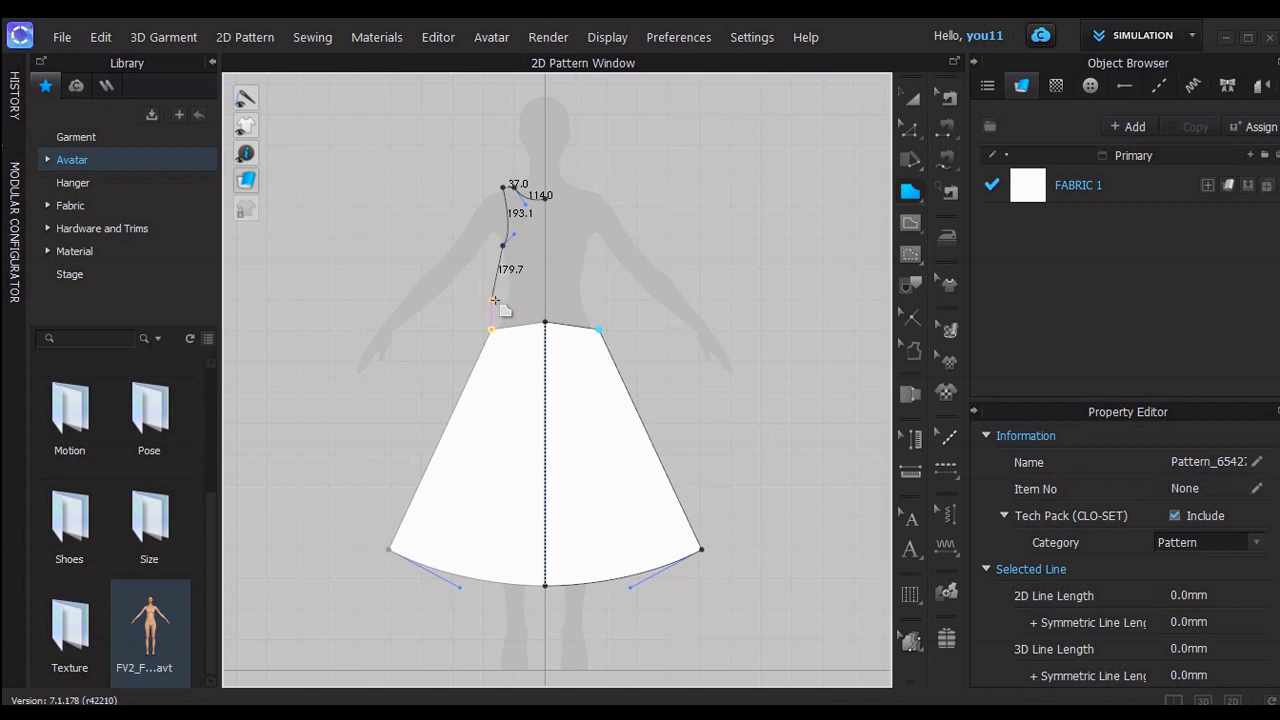
pyautogui.click(502, 299)
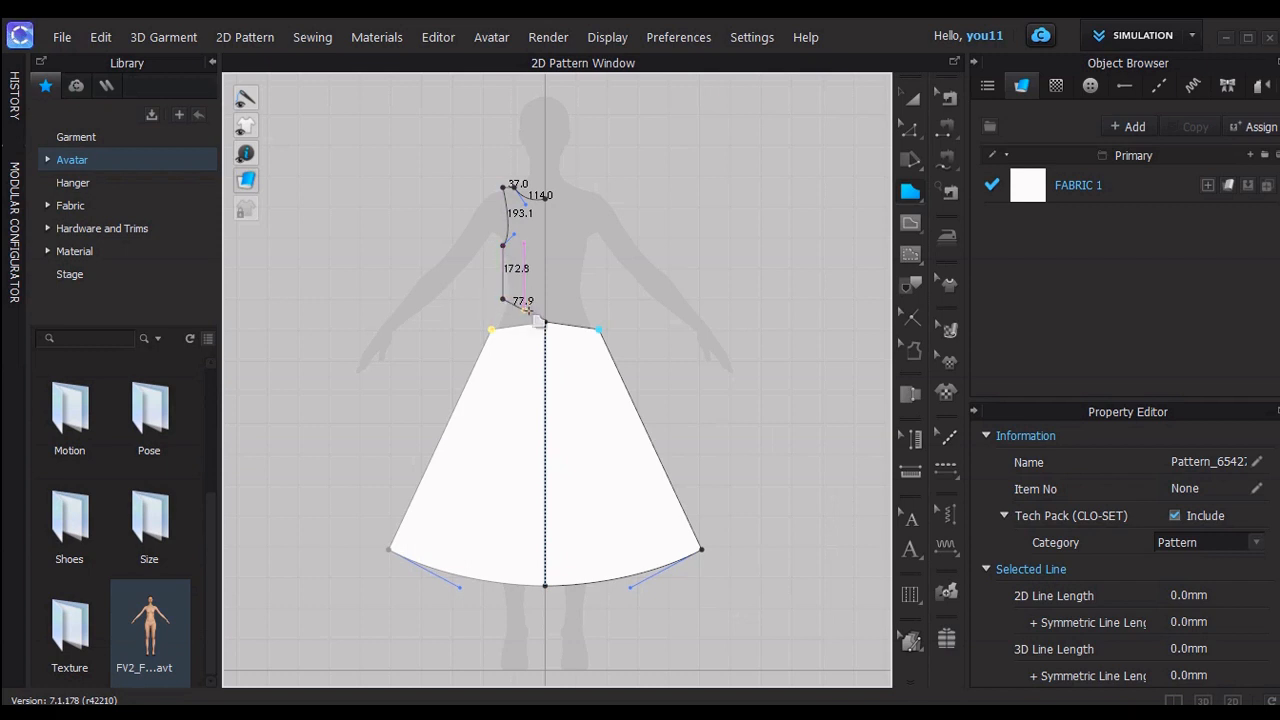
pyautogui.click(545, 321)
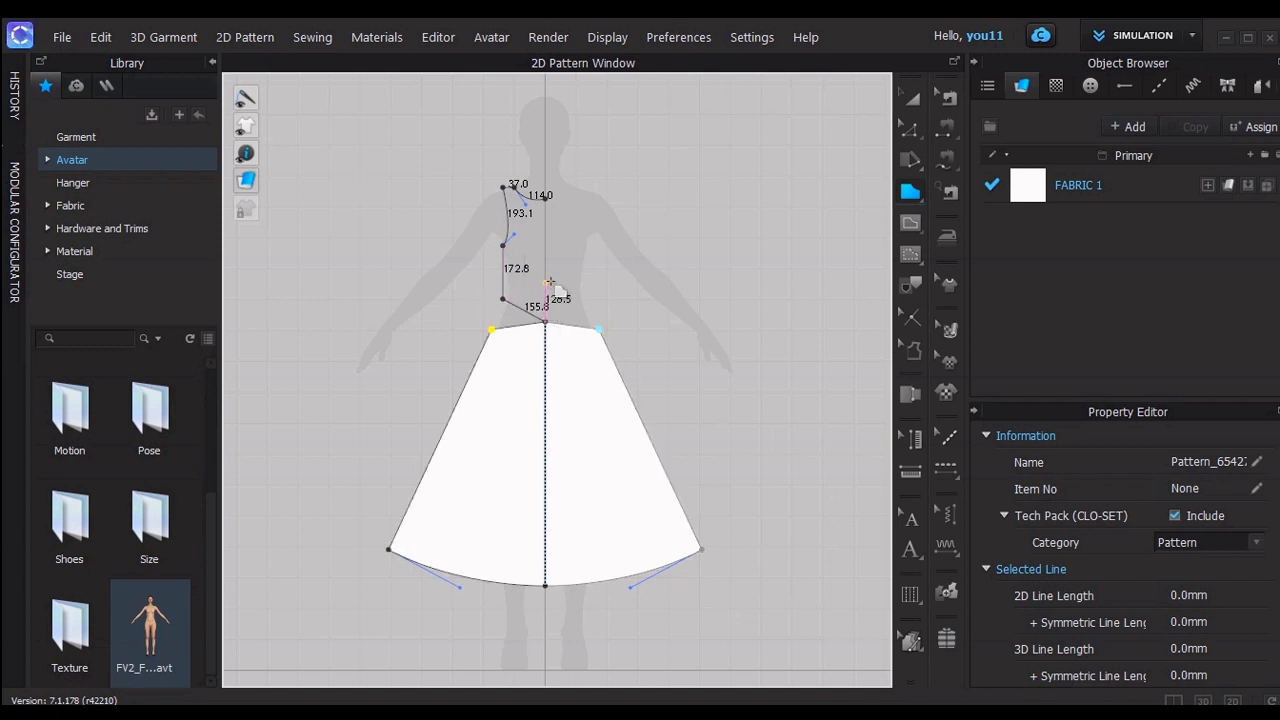
pyautogui.click(561, 197)
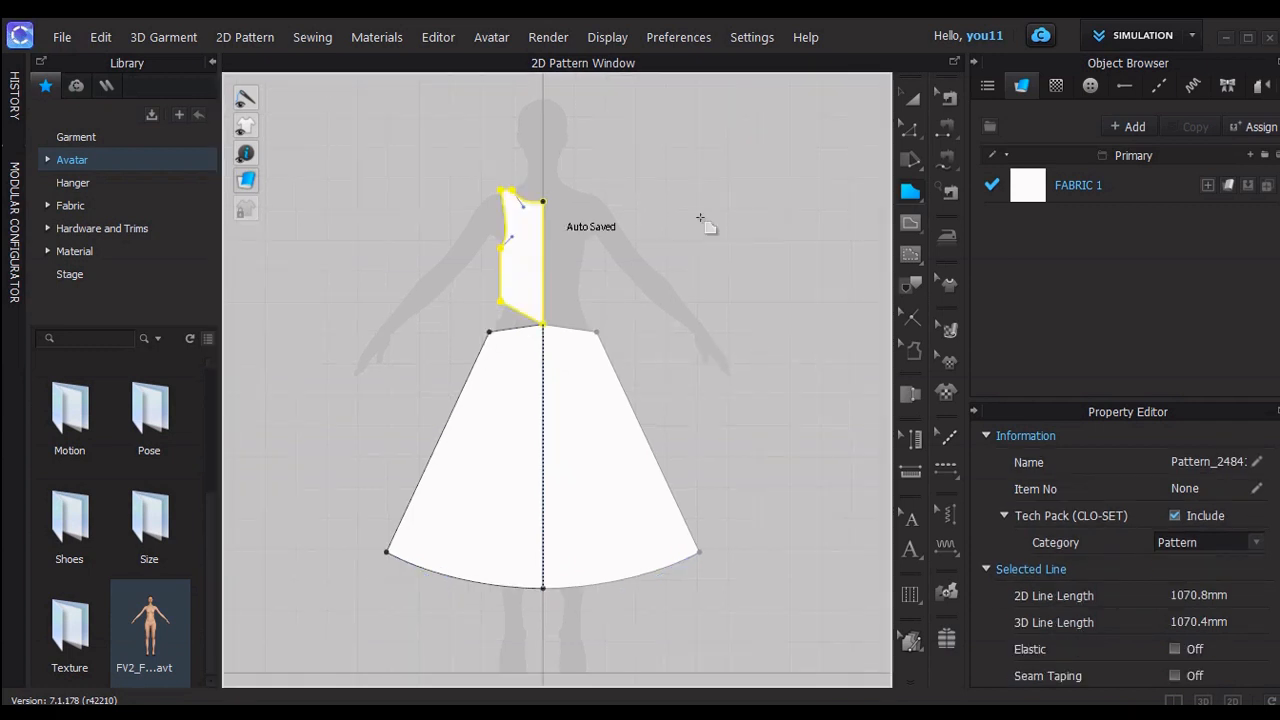
# Unfold the half bodice symmetrically along its centre front edge into a full bodice
pyautogui.click(910, 129)
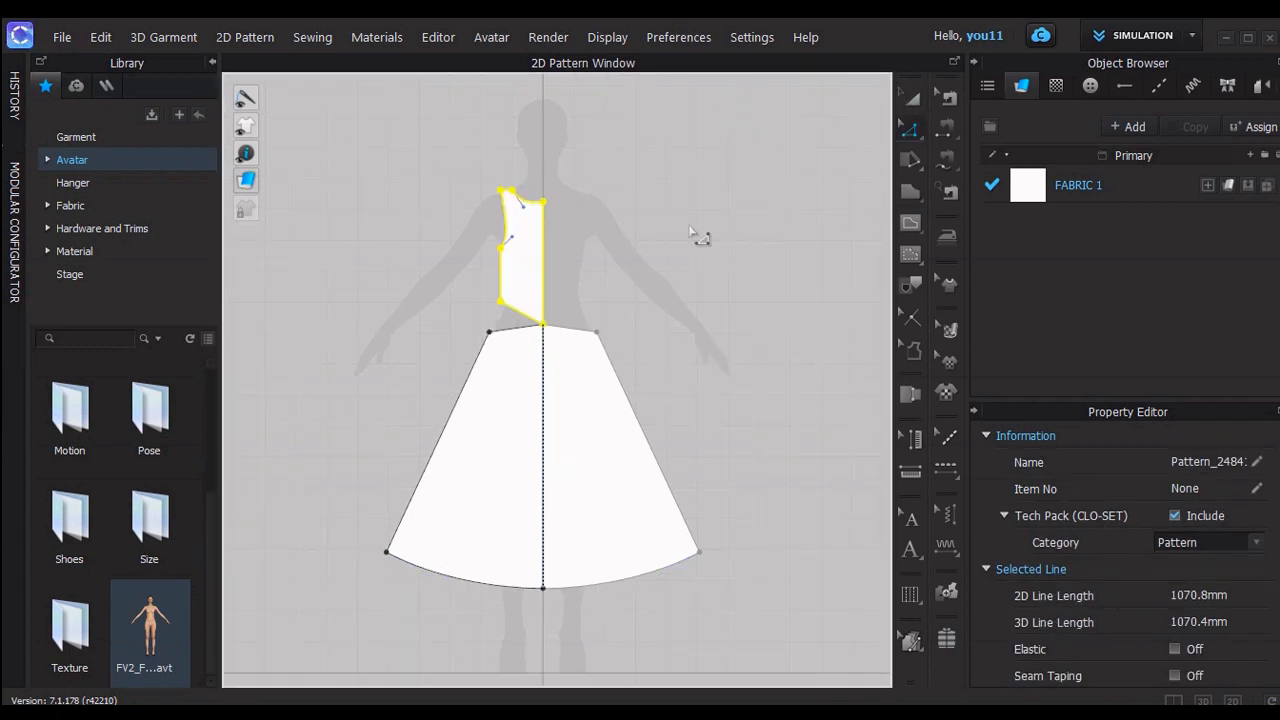
pyautogui.rightClick(545, 256)
pyautogui.click(544, 262)
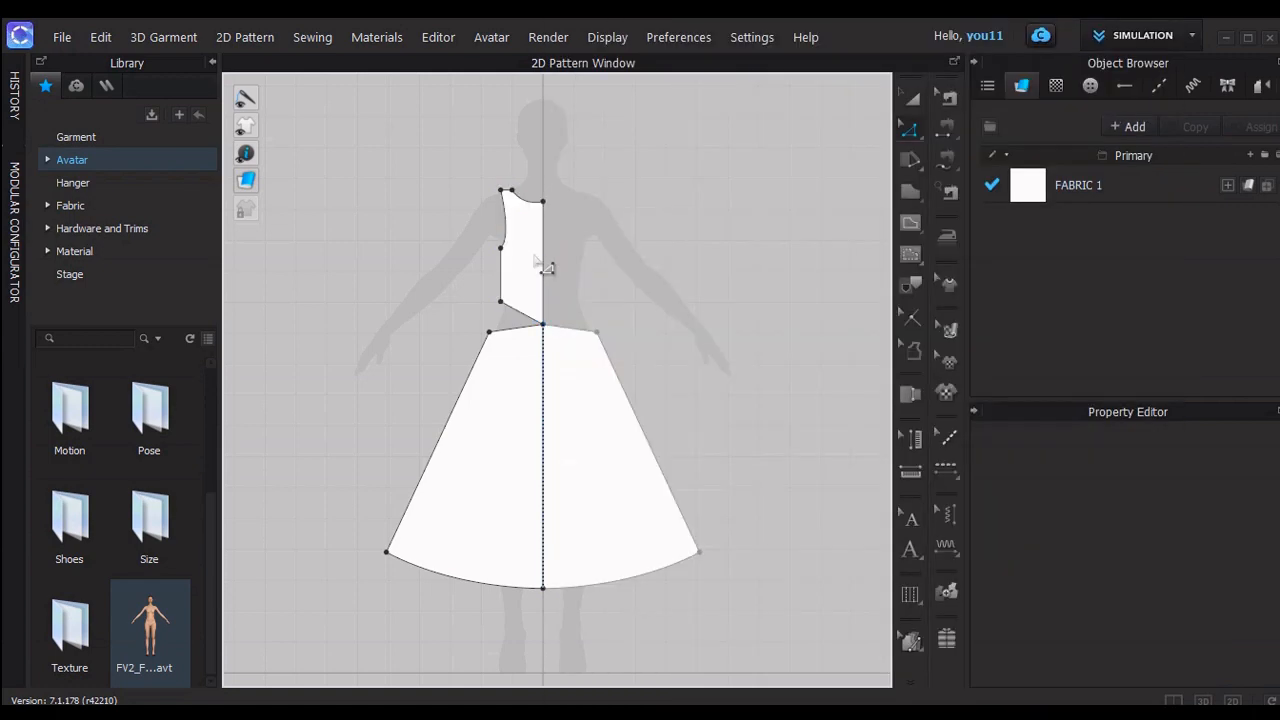
pyautogui.rightClick(543, 260)
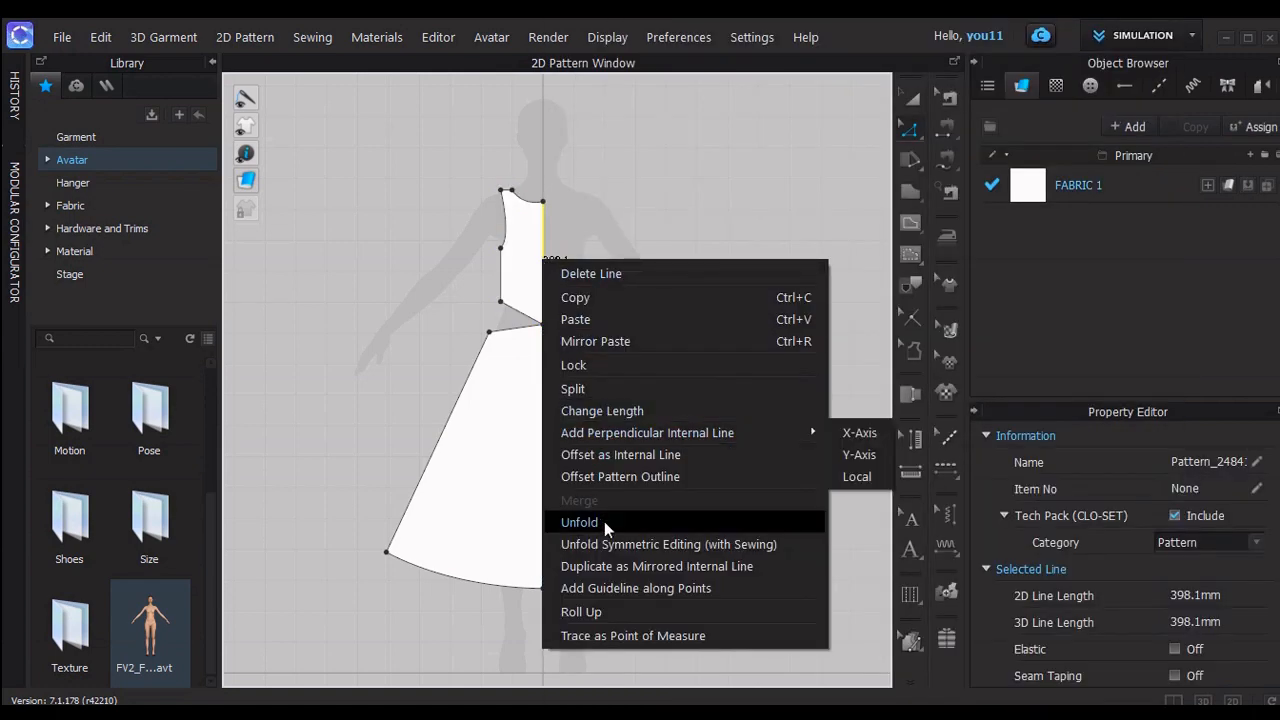
pyautogui.click(604, 521)
pyautogui.click(912, 97)
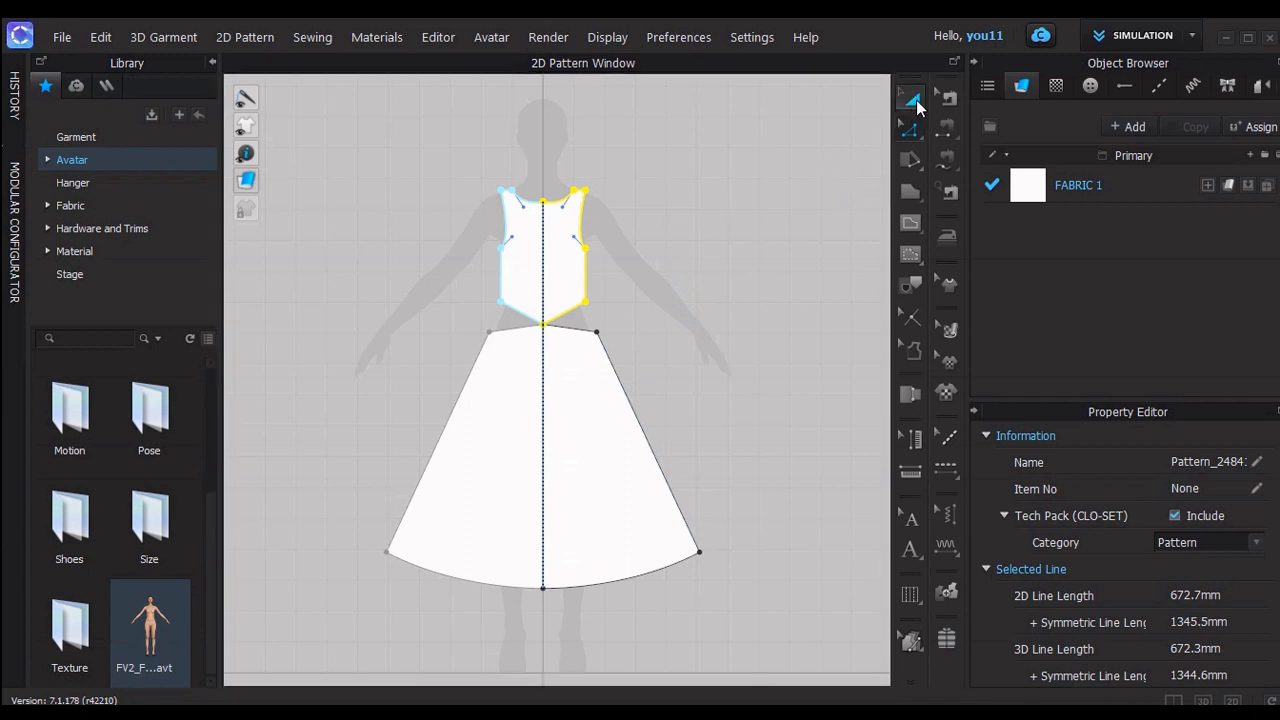
pyautogui.click(627, 353)
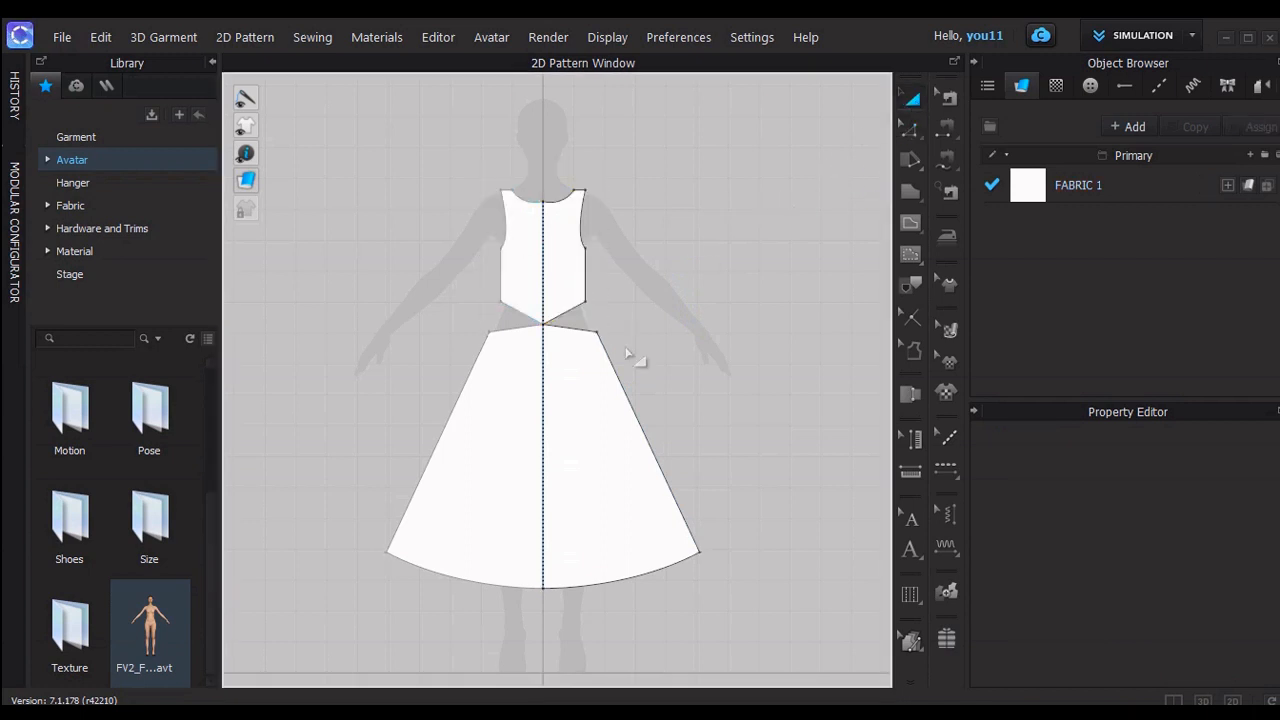
# Deepen the bodice neckline by lowering its centre point, and move the inner shoulder point slightly up and inward
pyautogui.click(543, 204)
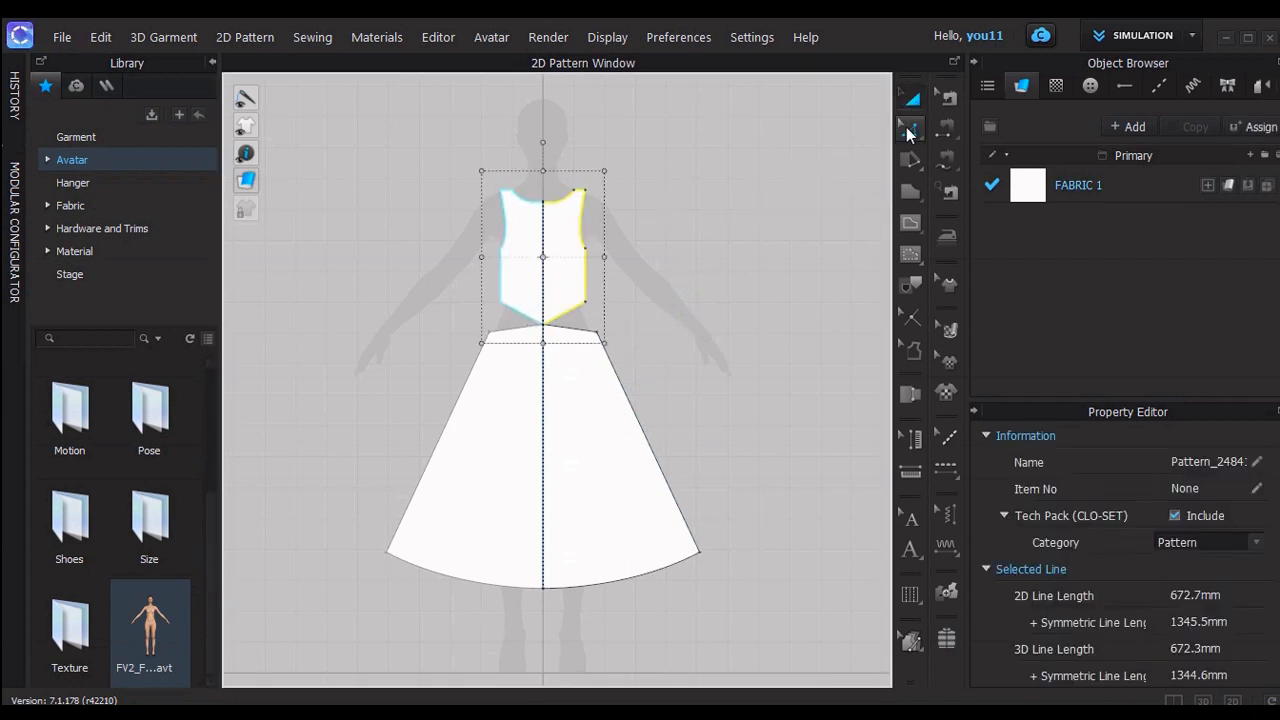
pyautogui.press('z')
pyautogui.moveTo(559, 215); pyautogui.dragTo(560, 218)
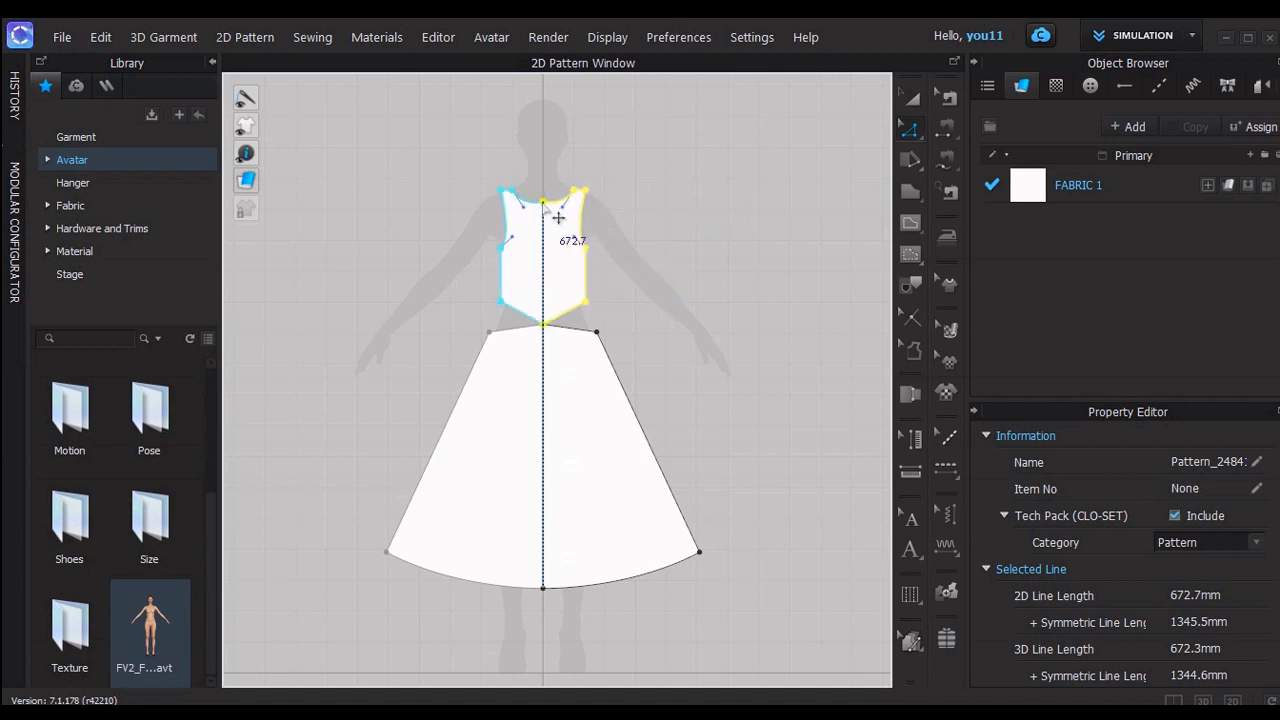
pyautogui.click(558, 217)
pyautogui.moveTo(543, 205); pyautogui.dragTo(516, 185)
pyautogui.click(609, 184)
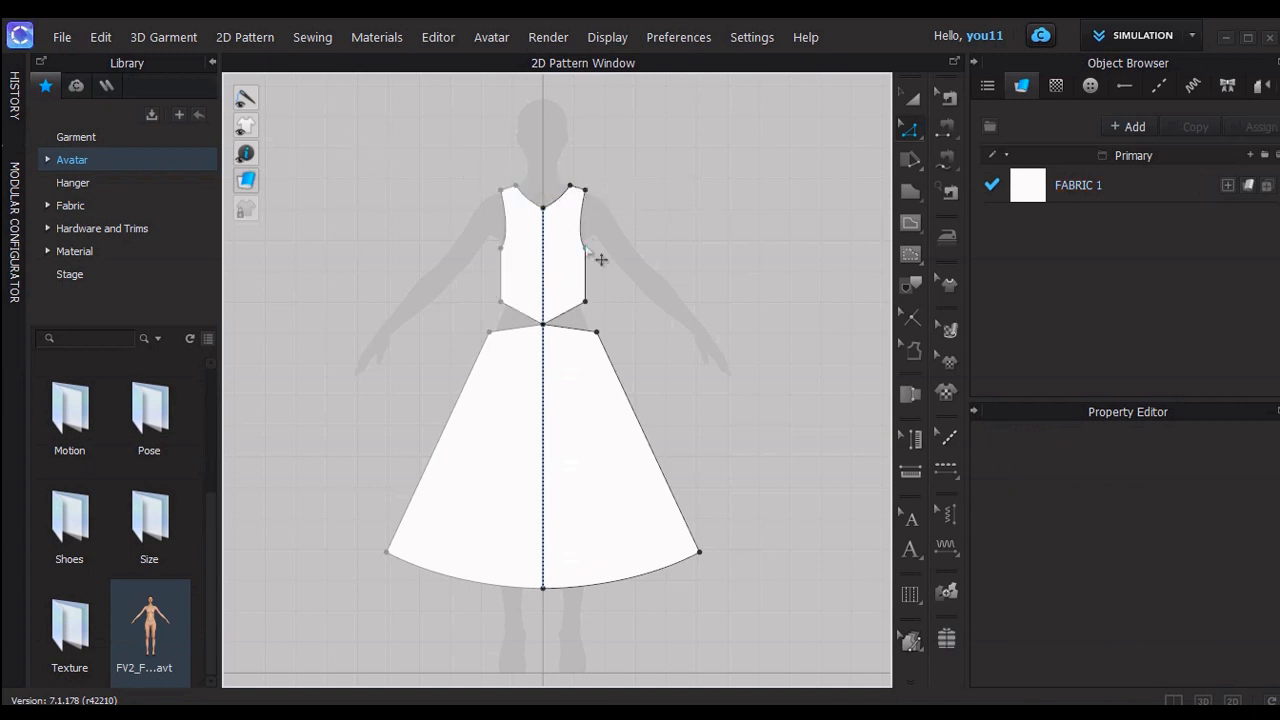
# Duplicate the bodice pattern and place the copy beside the original at the same height
pyautogui.press('a')
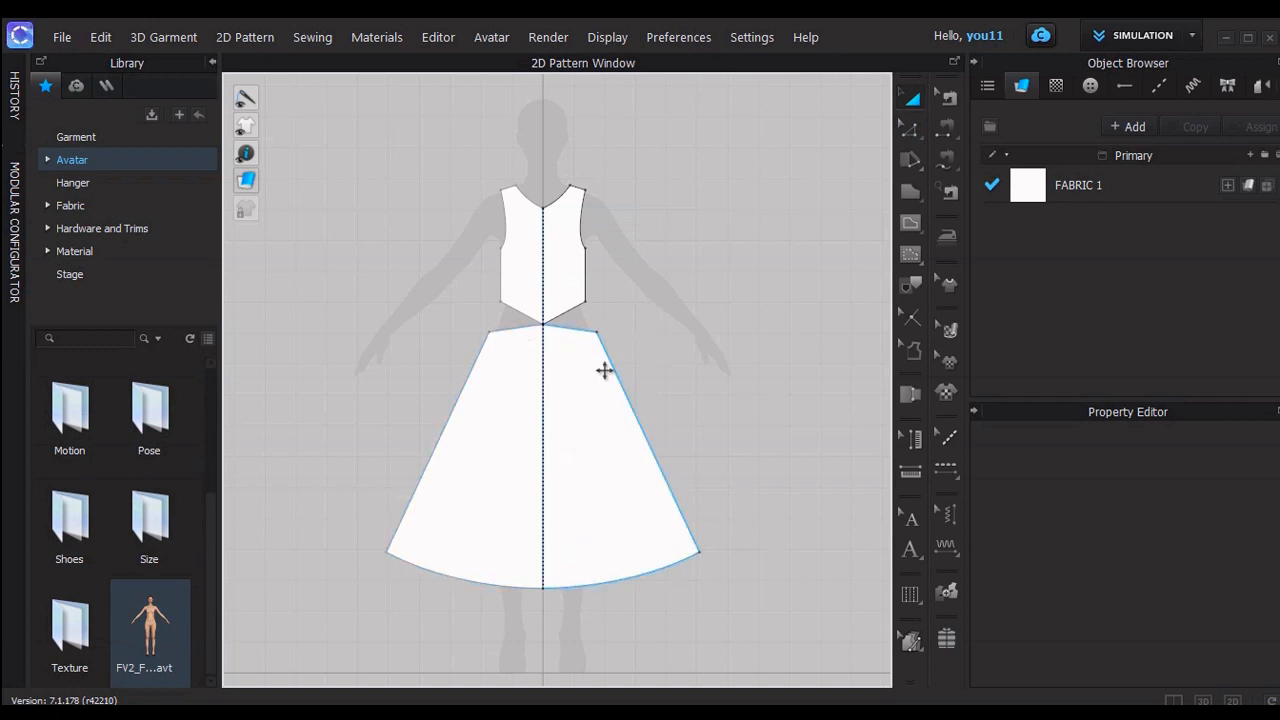
pyautogui.click(565, 298)
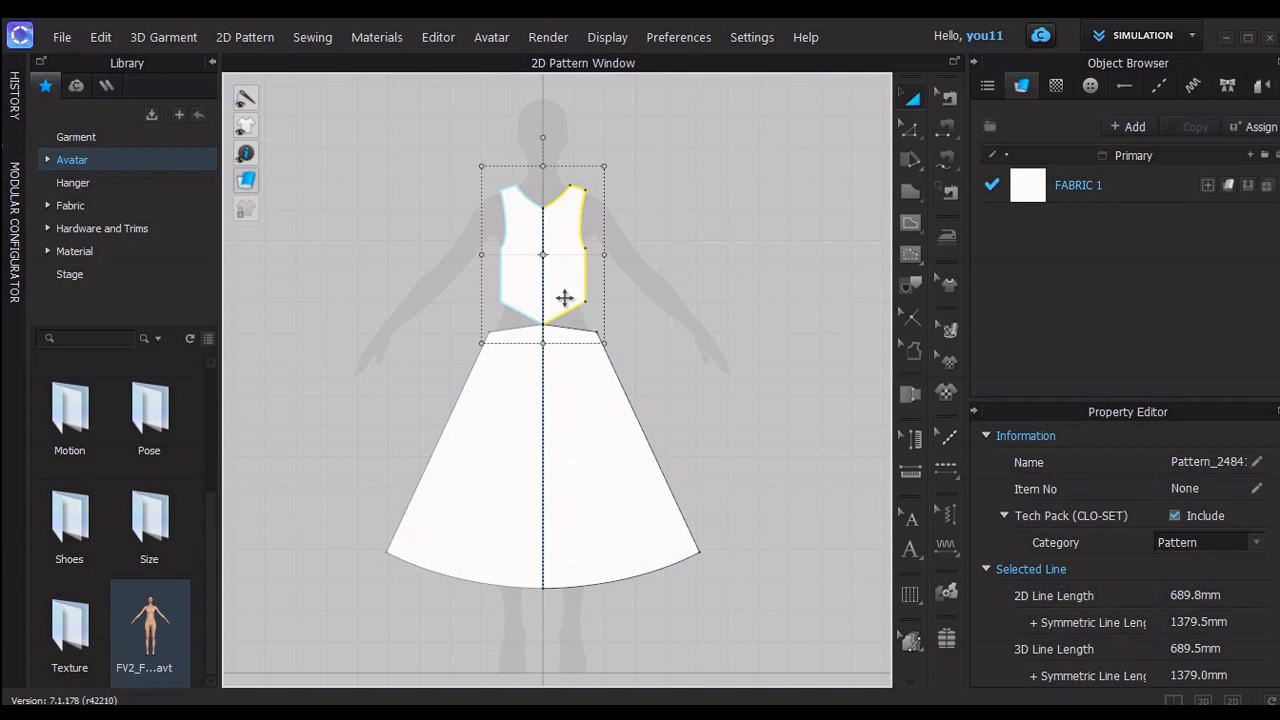
pyautogui.hotkey('ctrl', 'c')
pyautogui.hotkey('ctrl', 'v')
pyautogui.click(663, 268)
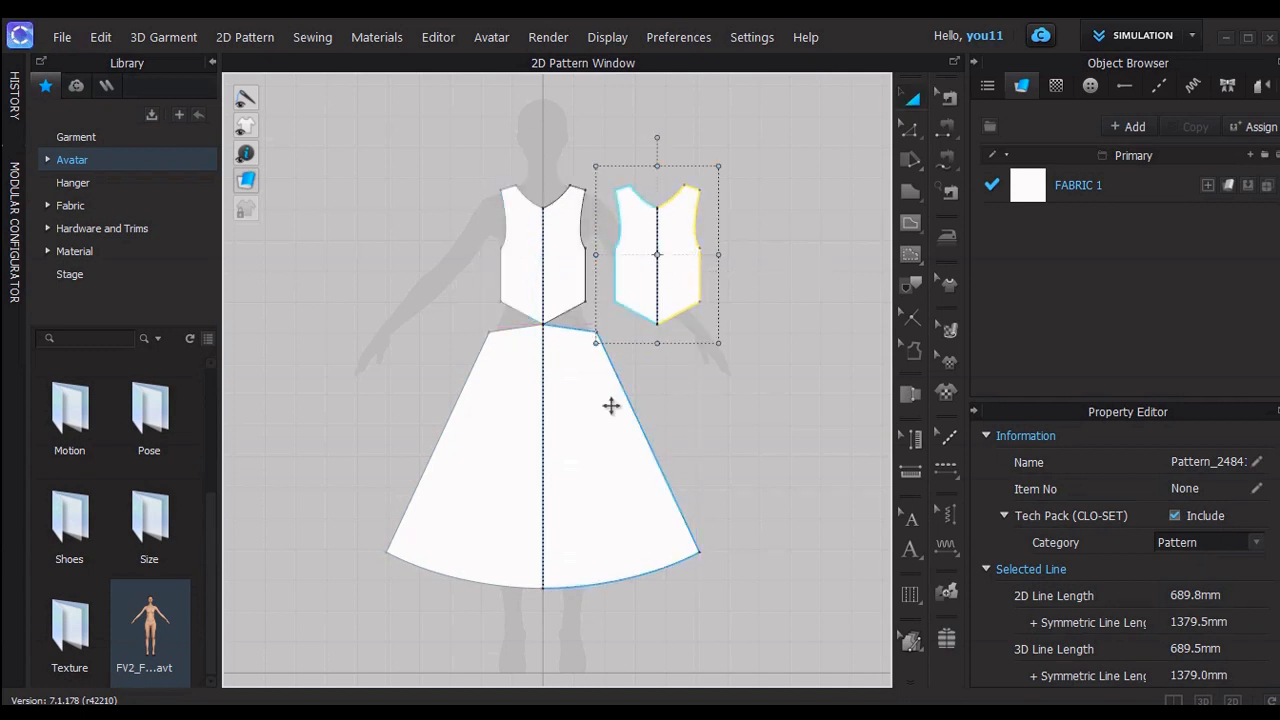
# Duplicate the skirt pattern and place the copy beside the original at the same height
pyautogui.click(611, 405)
pyautogui.hotkey('ctrl', 'c')
pyautogui.hotkey('ctrl', 'v')
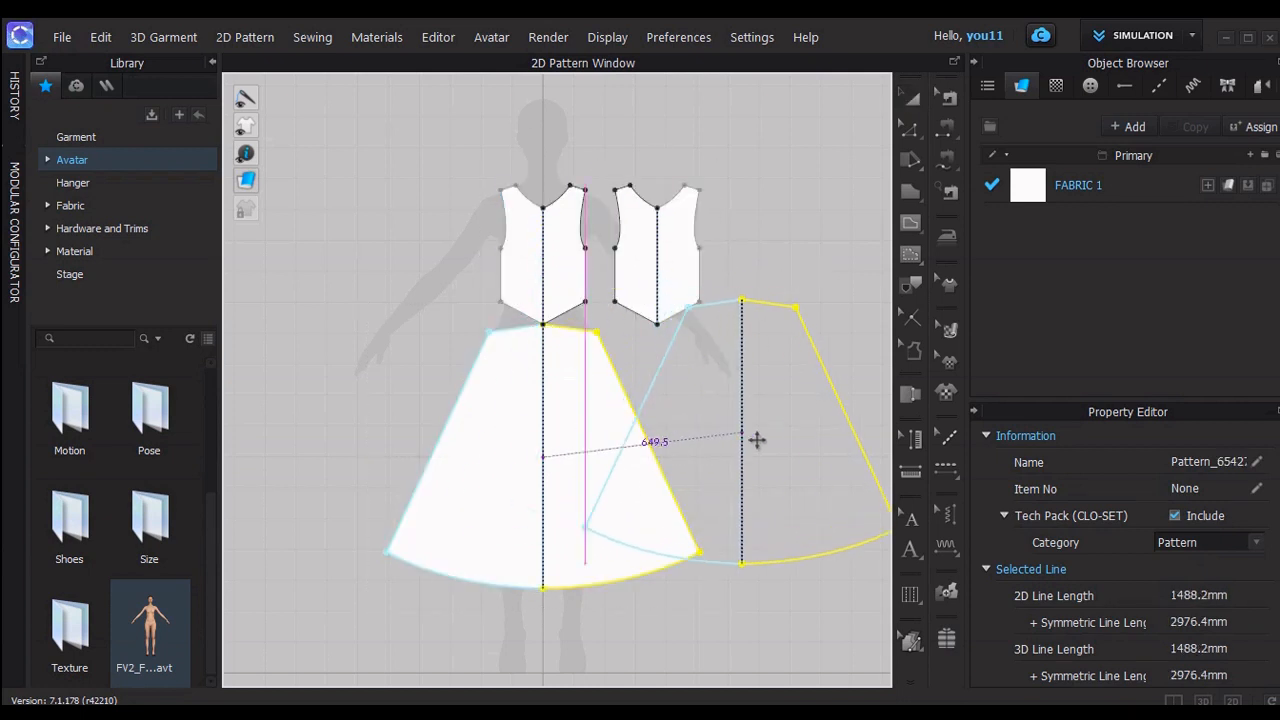
pyautogui.click(864, 452)
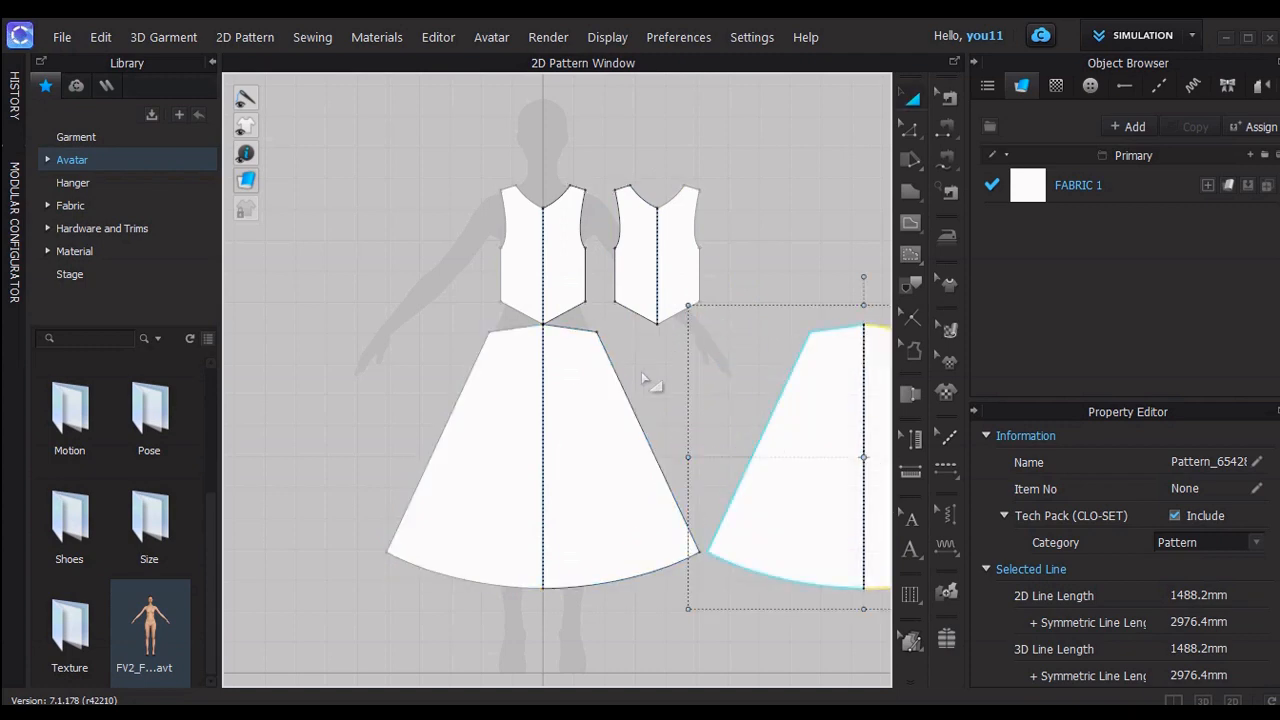
# Switch to the 3D view, turn to the avatar's back and display its arrangement points
pyautogui.click(1173, 699)
pyautogui.click(1232, 699)
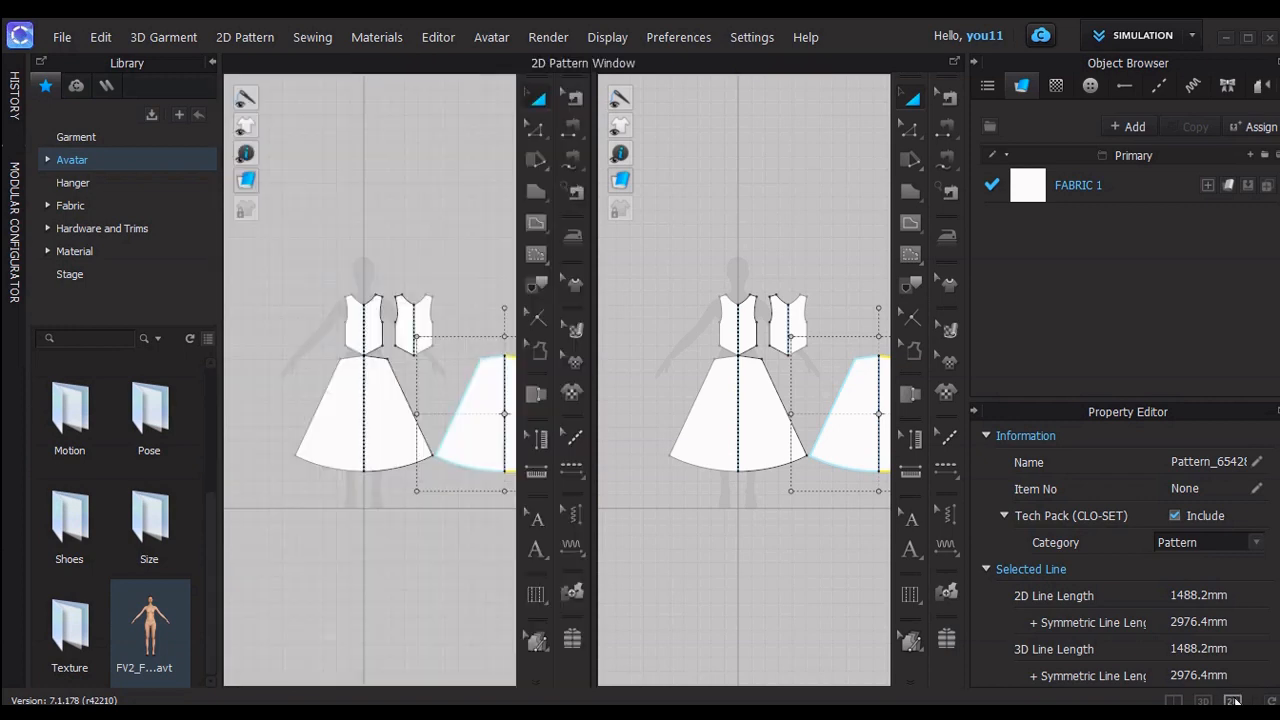
pyautogui.click(1204, 699)
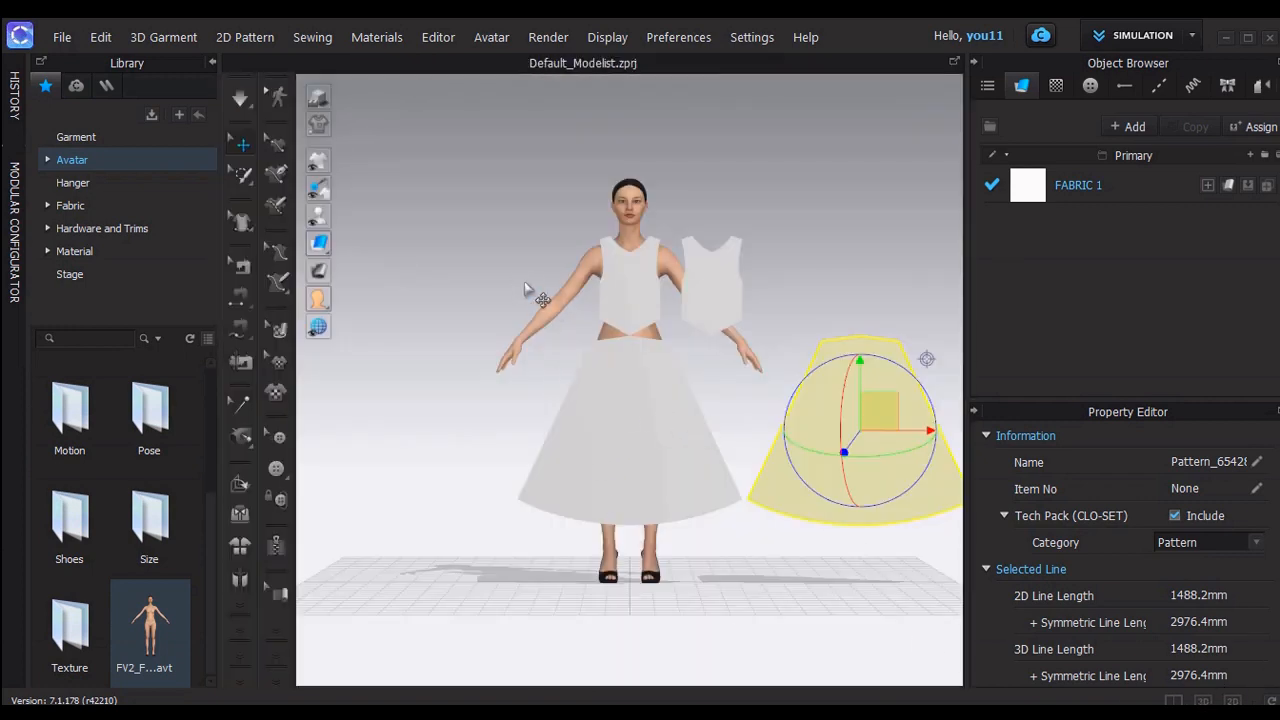
pyautogui.moveTo(531, 289); pyautogui.dragTo(955, 277, button='right')
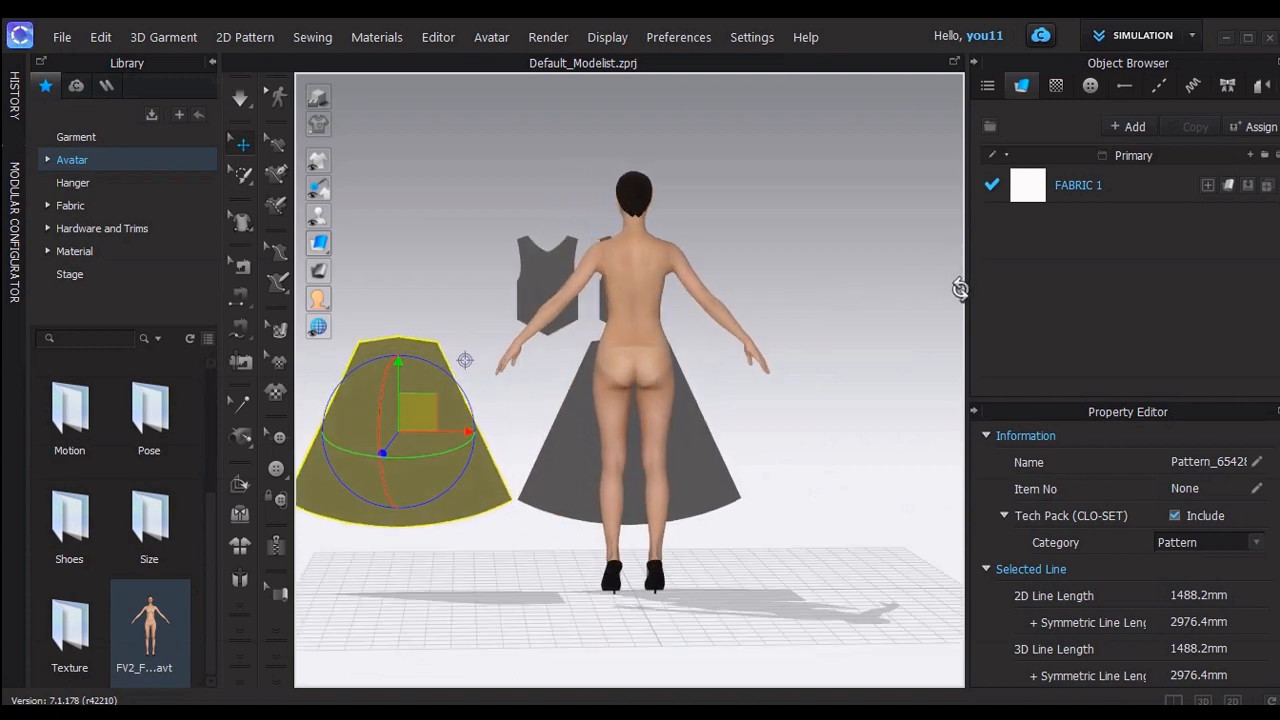
pyautogui.click(345, 218)
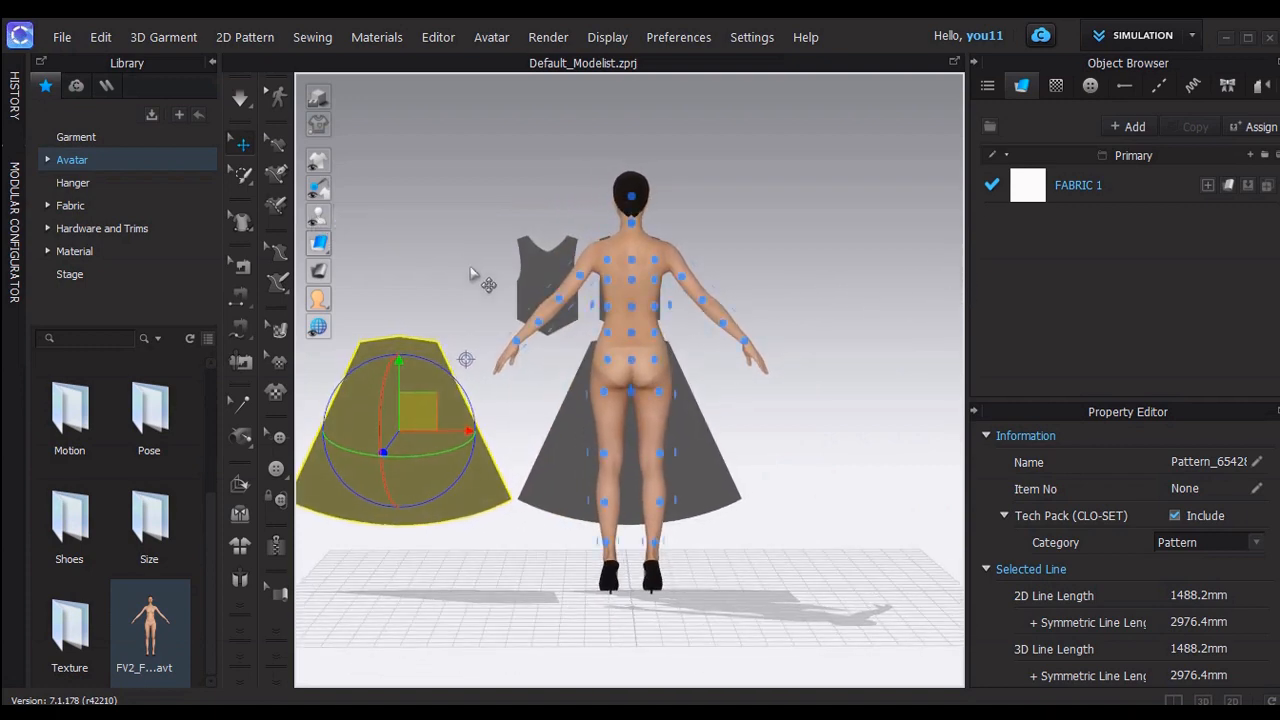
# Place the duplicated bodice pattern on the centre arrangement point of the avatar's upper back
pyautogui.click(530, 284)
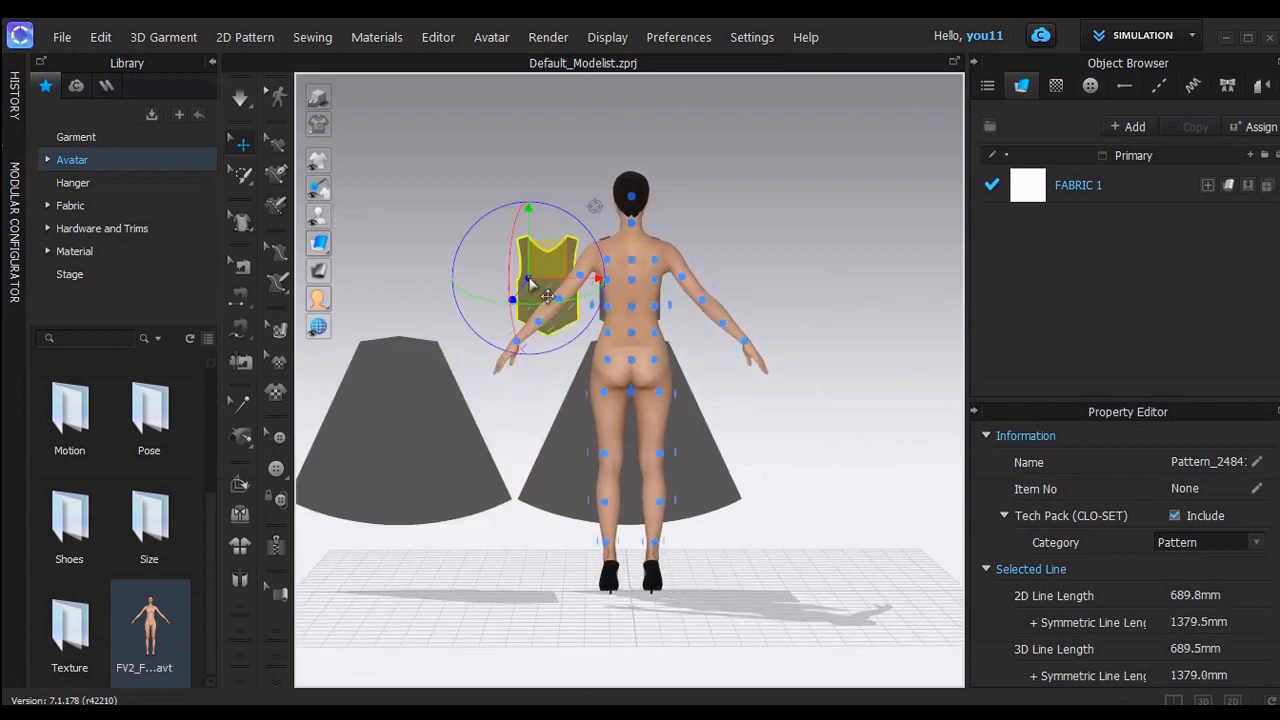
pyautogui.click(632, 287)
pyautogui.click(836, 300)
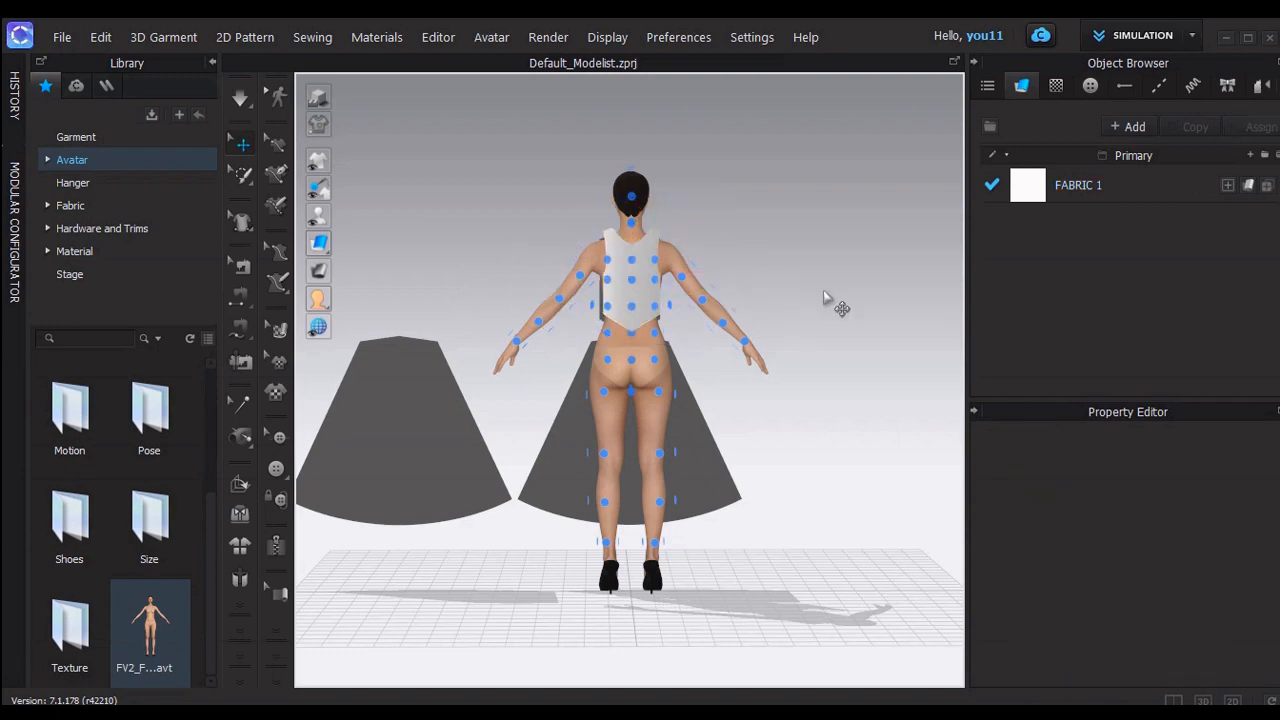
# Place the duplicated skirt pattern on the avatar's back hip arrangement point and lower it until its waist edge meets the bodice tip
pyautogui.click(454, 451)
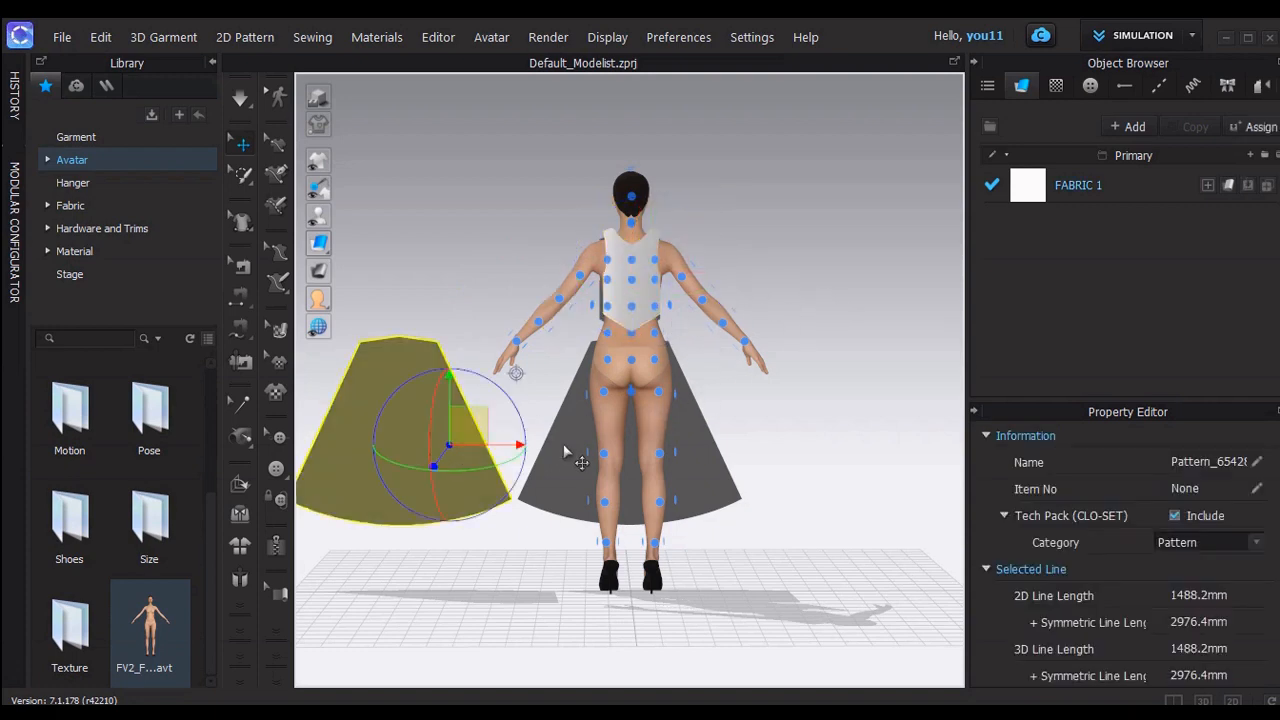
pyautogui.click(632, 406)
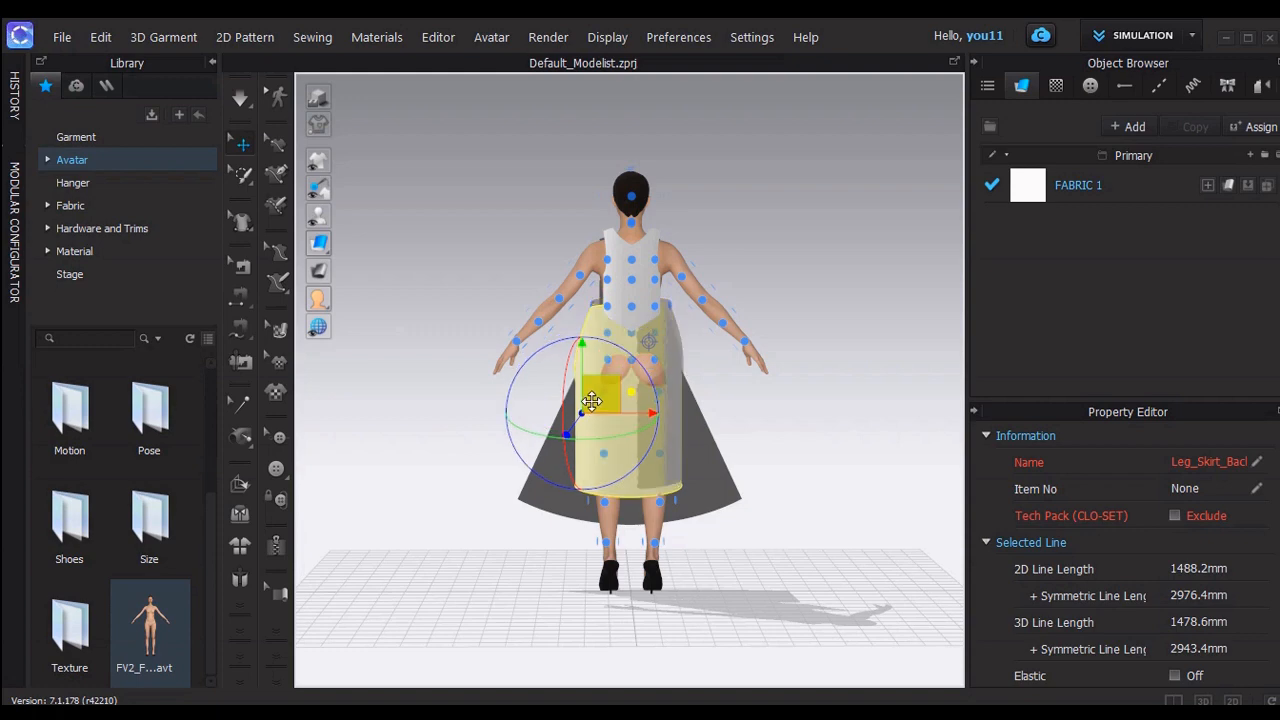
pyautogui.moveTo(592, 401)
pyautogui.mouseDown()
pyautogui.moveTo(592, 426)
pyautogui.moveTo(611, 418)
pyautogui.mouseUp()
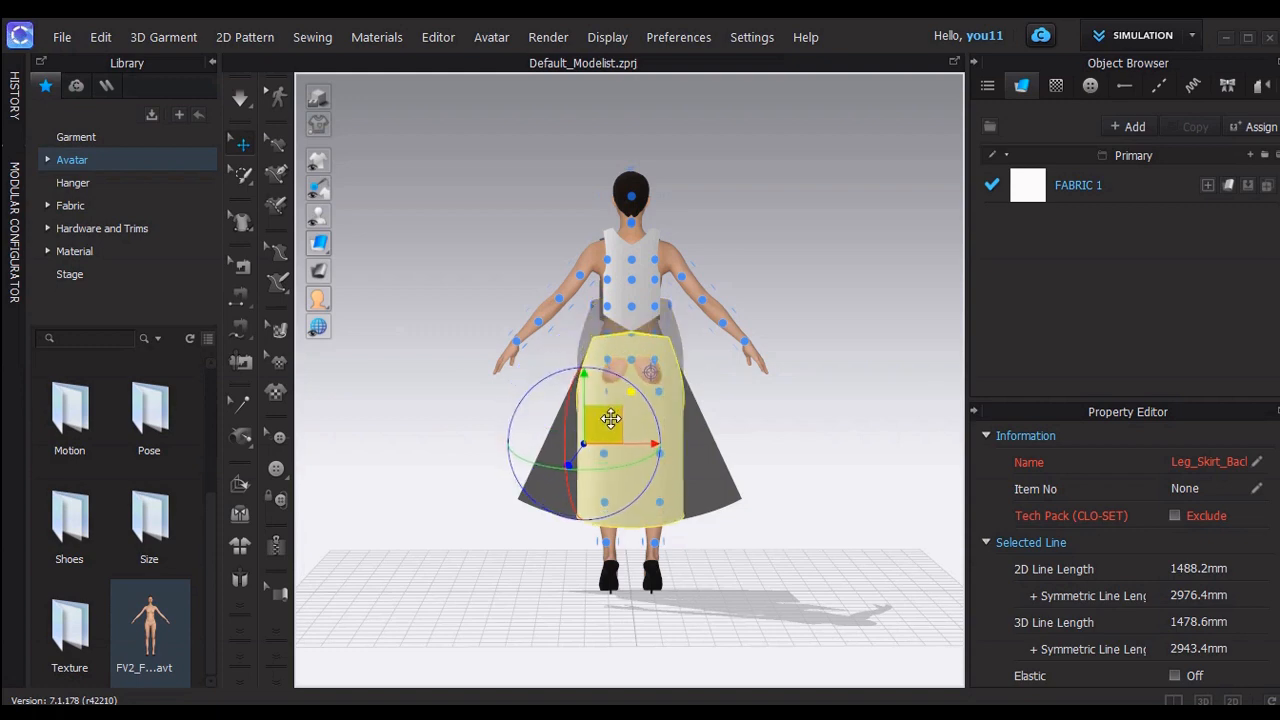
pyautogui.click(548, 343)
# Sew the front skirt's side edge to the matching side edge of the back skirt with segment sewing
pyautogui.moveTo(546, 334); pyautogui.dragTo(769, 331, button='right')
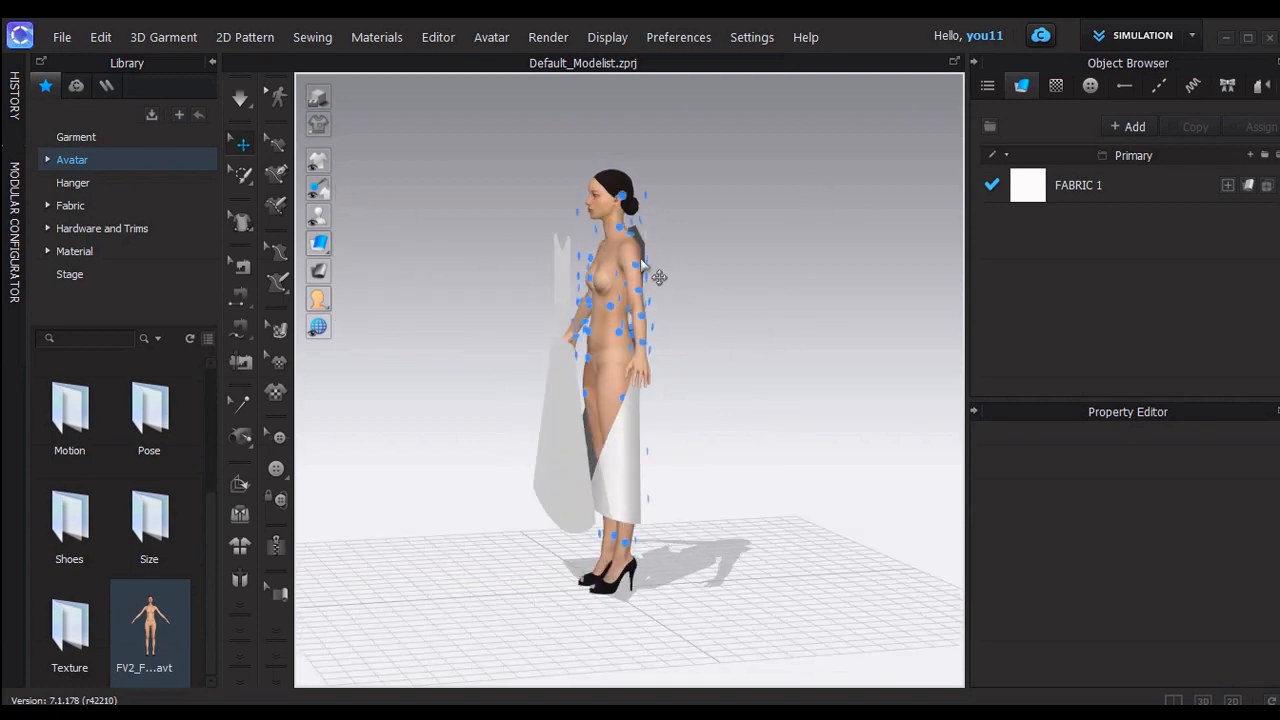
pyautogui.click(237, 297)
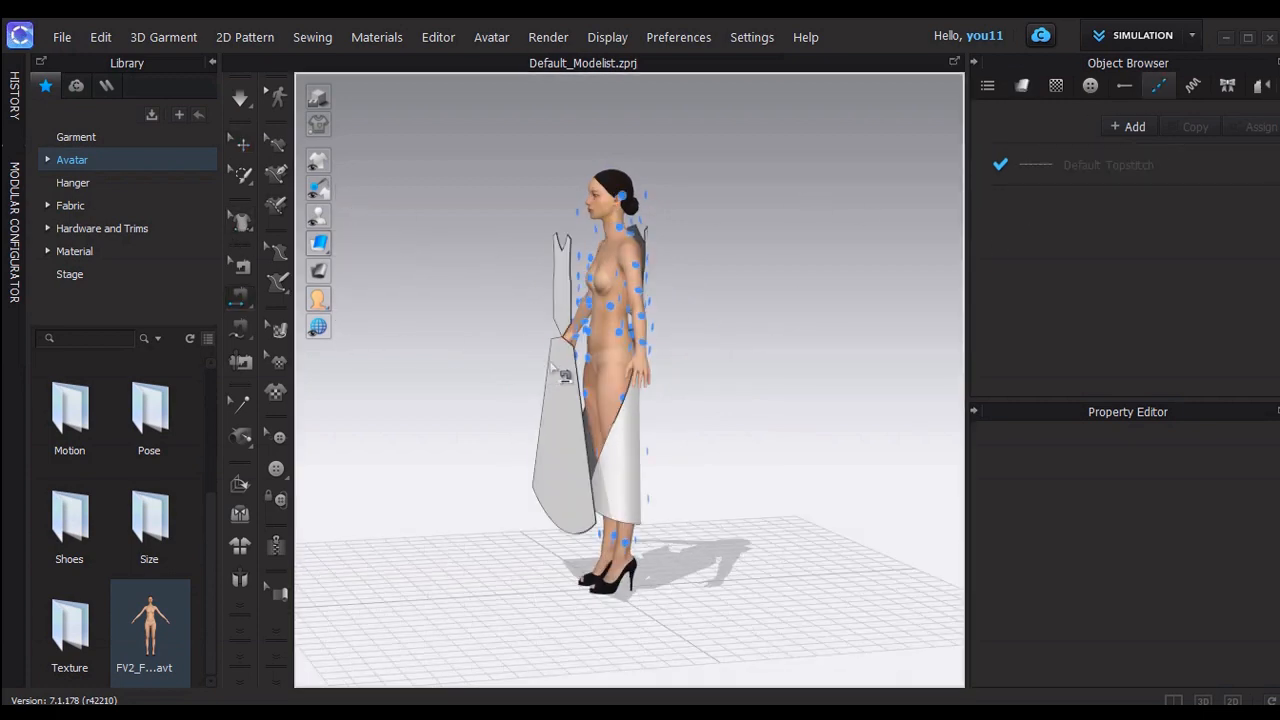
pyautogui.click(645, 395)
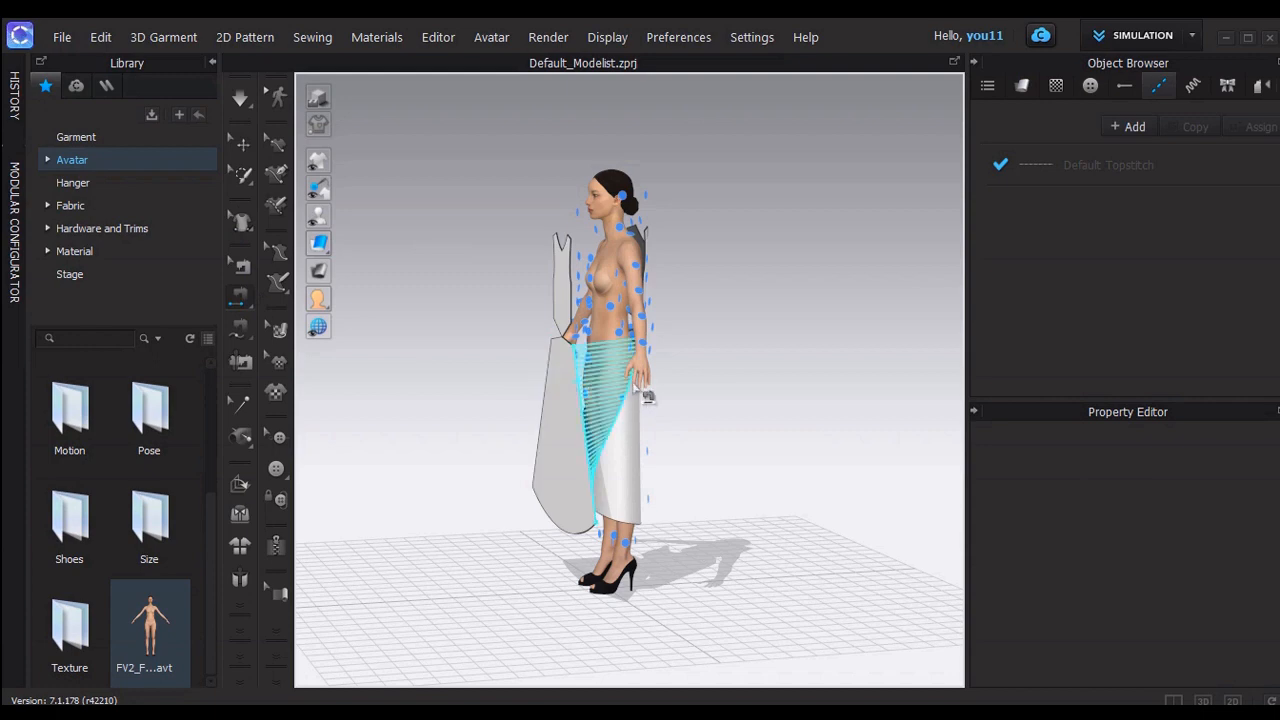
pyautogui.click(648, 396)
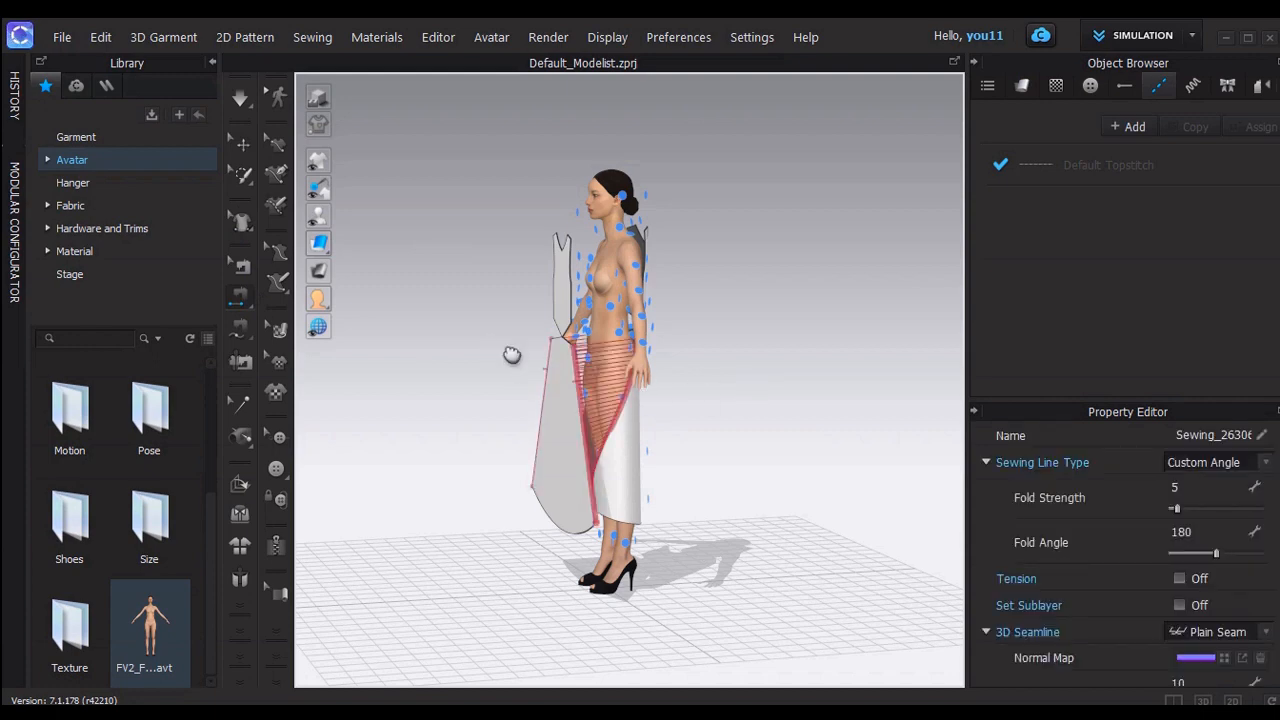
# Sew the side edge of the back bodice to the matching side edge of the front bodice
pyautogui.moveTo(511, 354); pyautogui.dragTo(805, 348, button='right')
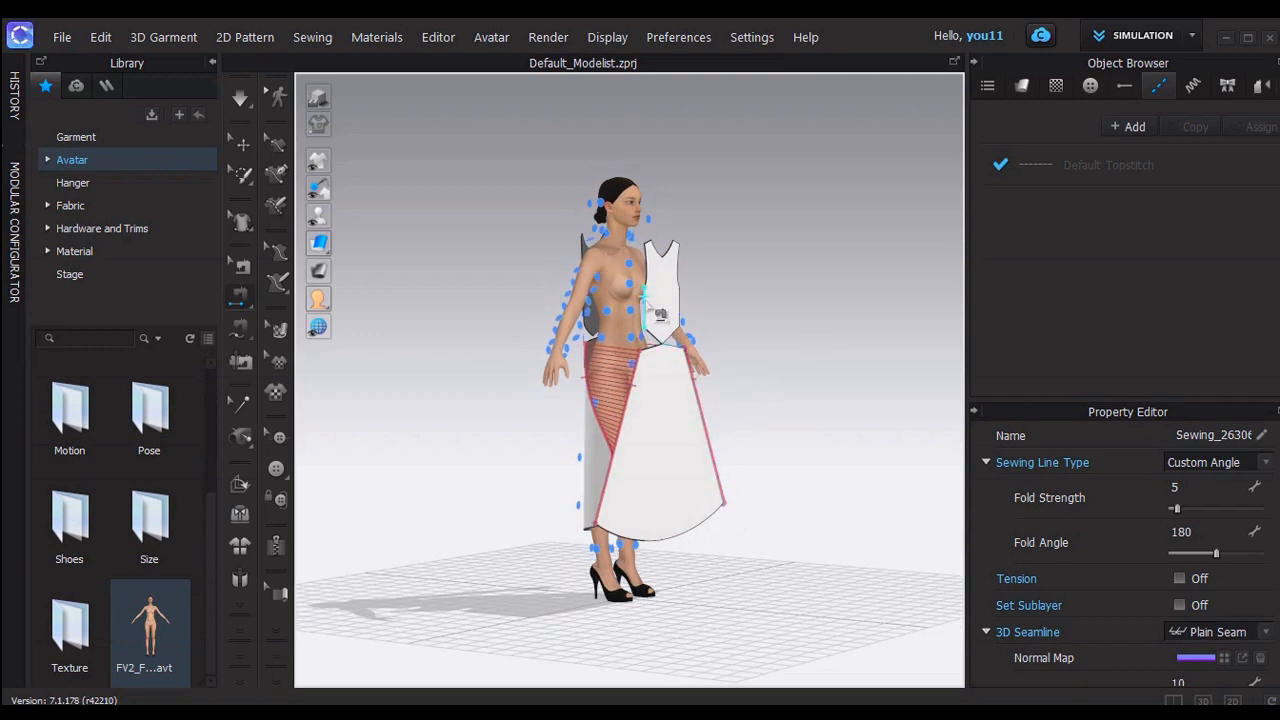
pyautogui.moveTo(623, 318); pyautogui.dragTo(749, 329, button='right')
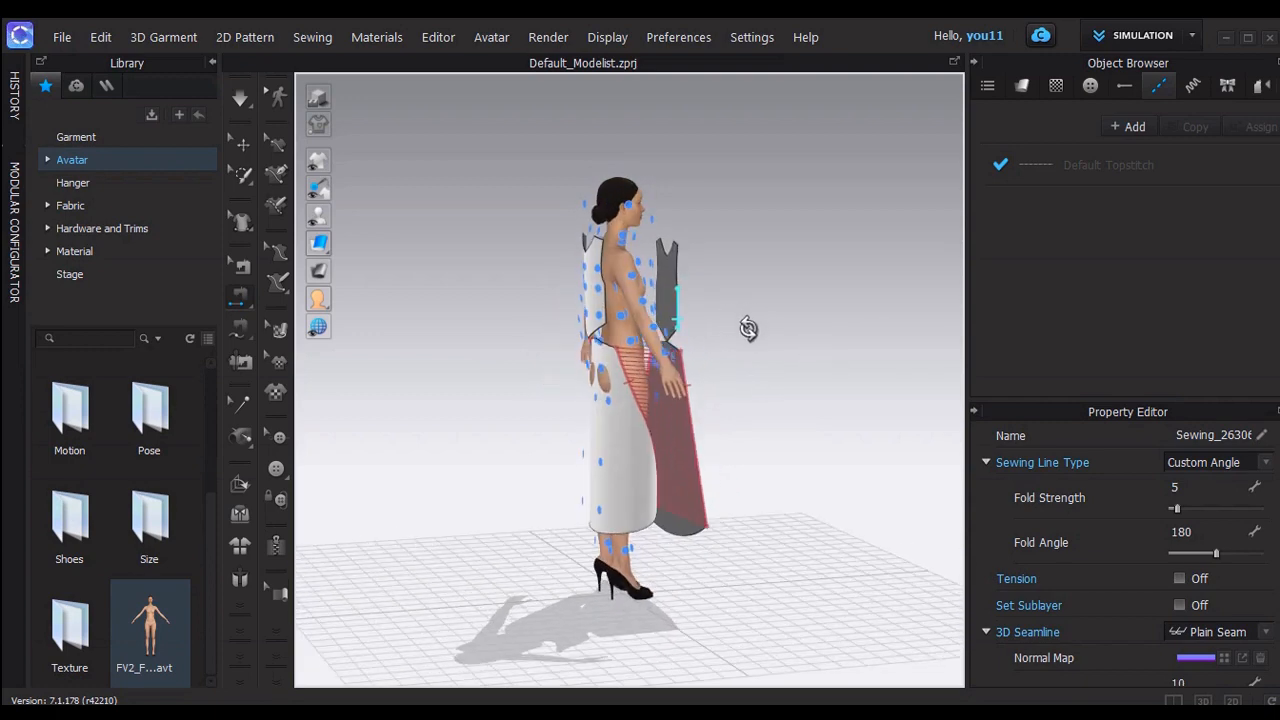
pyautogui.click(604, 298)
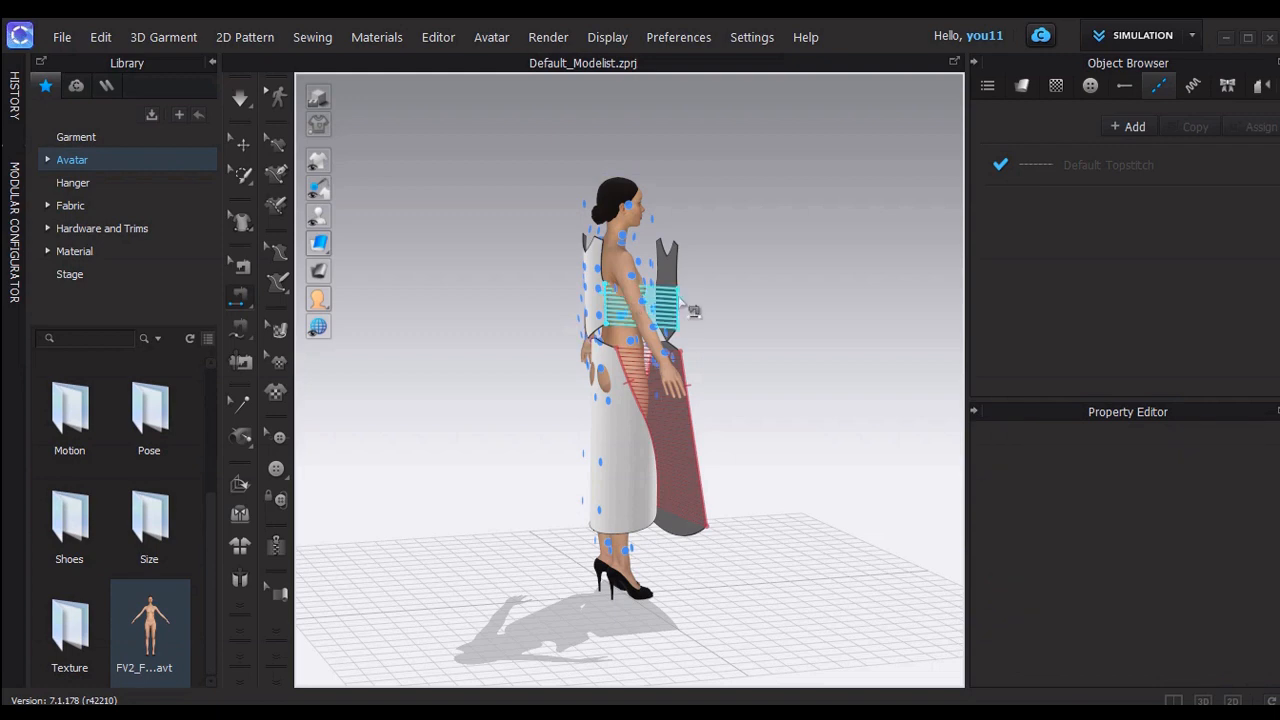
pyautogui.click(681, 304)
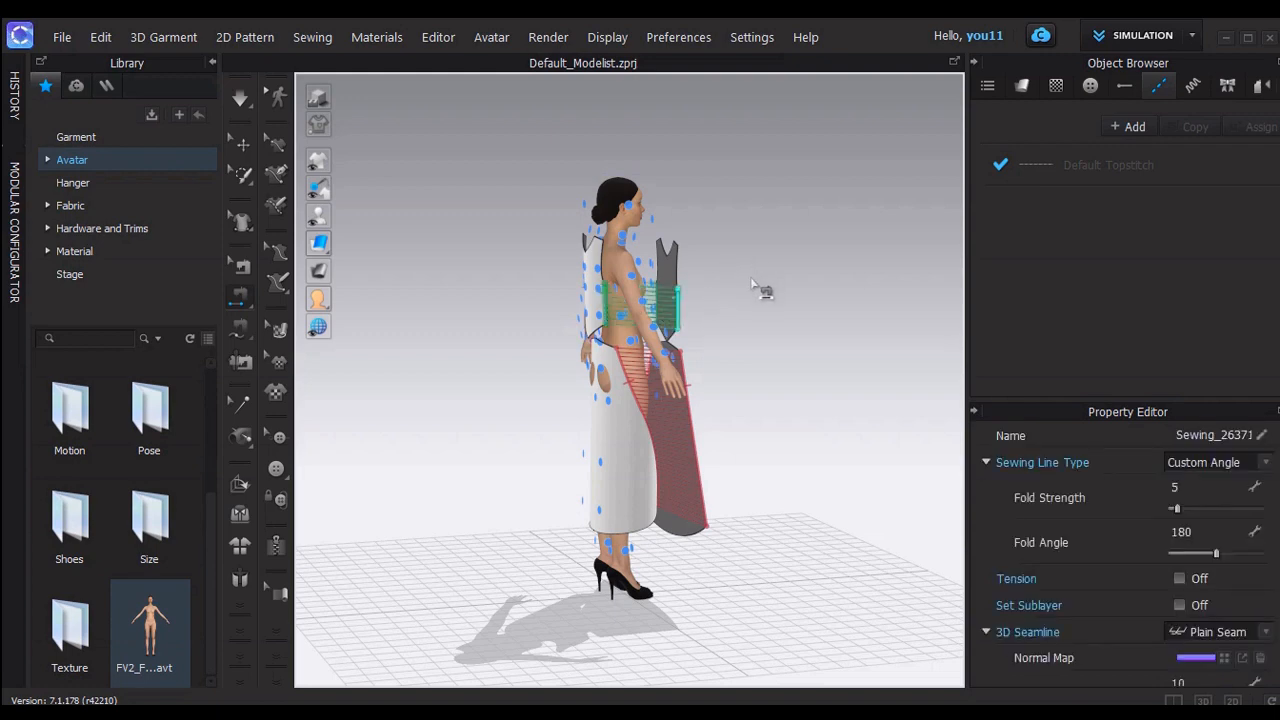
# Sew the back bodice's shoulder edge to the front bodice's shoulder edge and dismiss the Windows Security notification
pyautogui.moveTo(757, 277); pyautogui.dragTo(746, 340, button='right')
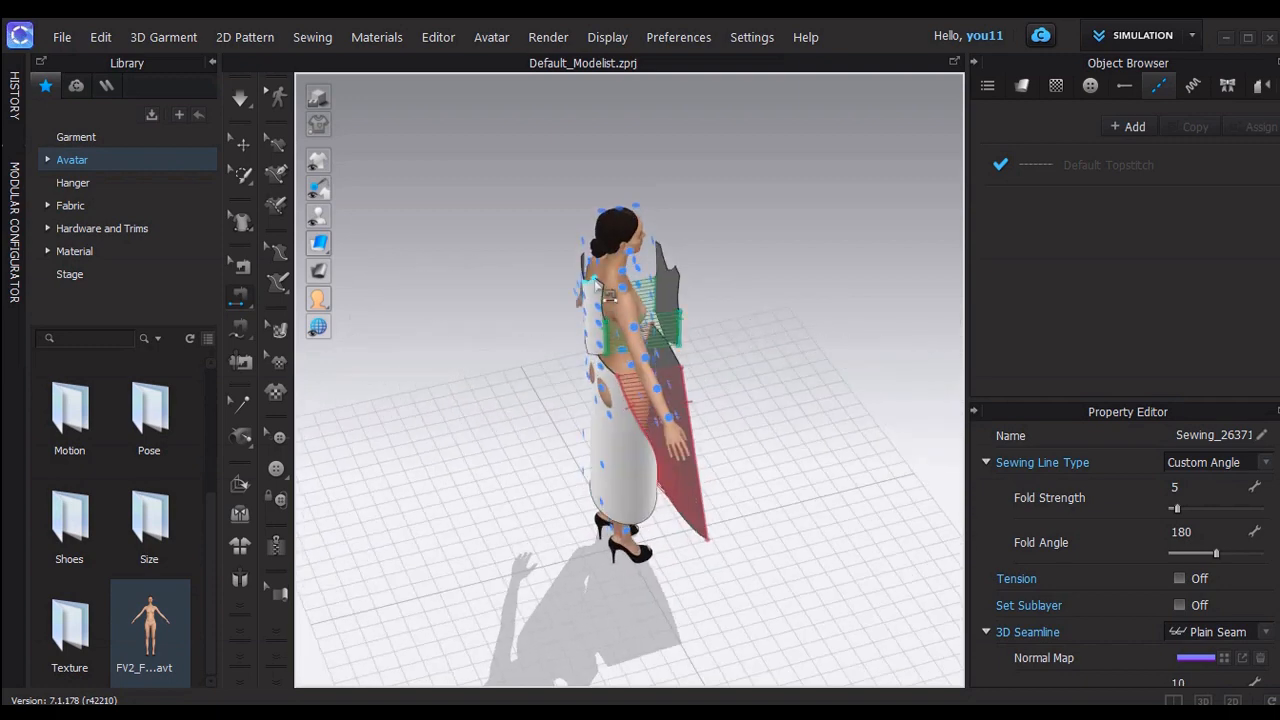
pyautogui.click(596, 281)
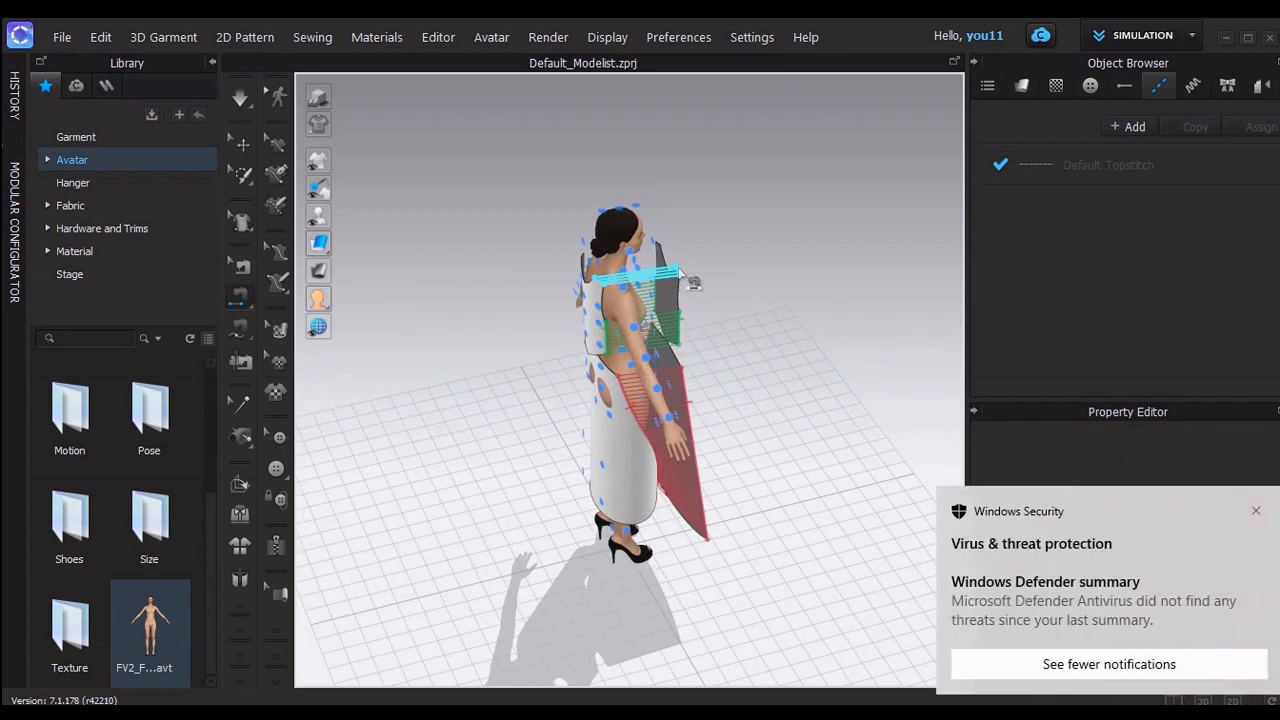
pyautogui.click(676, 269)
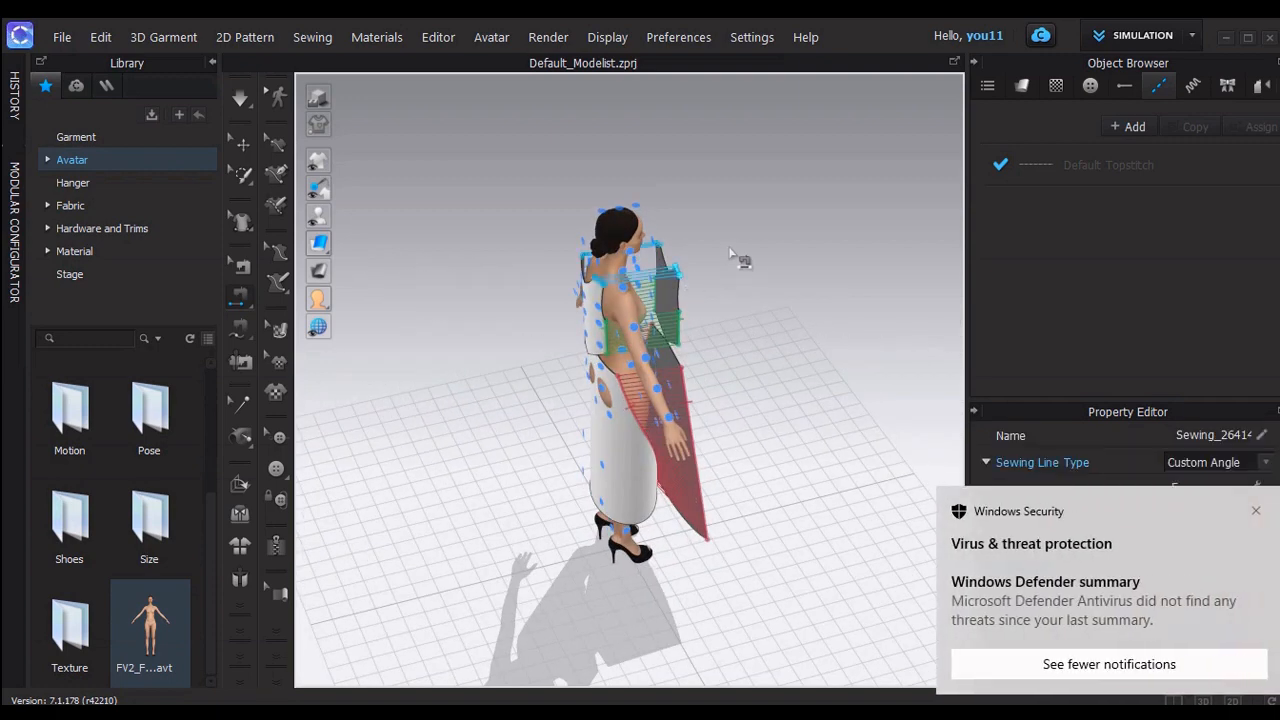
pyautogui.click(1257, 512)
# View the front waist up close where the bodice tip meets the skirt, and switch to the 2D pattern window
pyautogui.press('2')
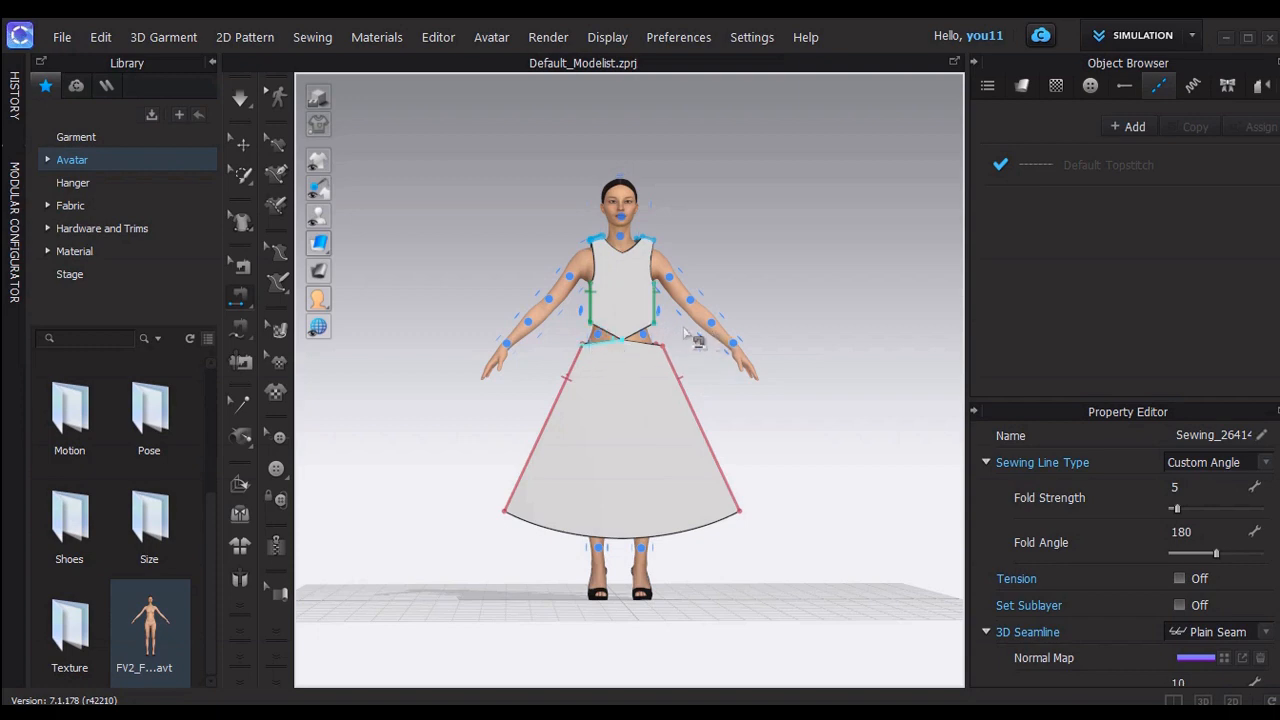
pyautogui.scroll(10, 685, 330)
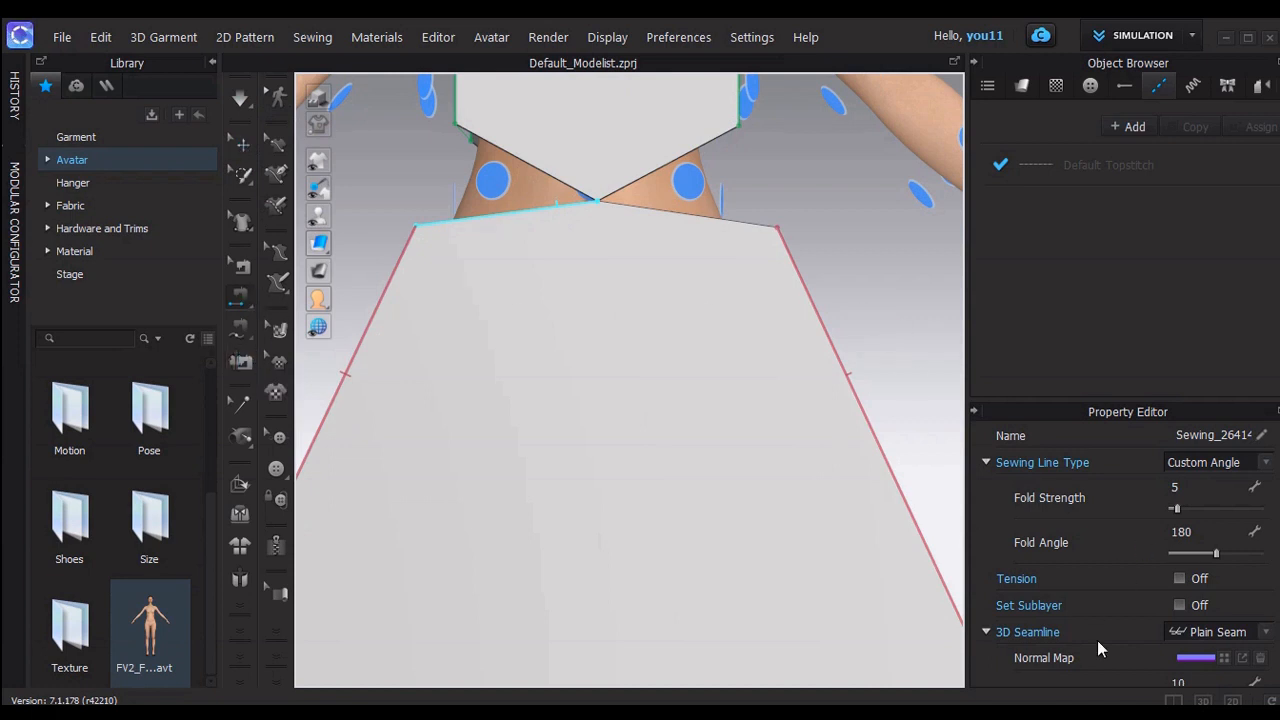
pyautogui.scroll(6, 566, 362)
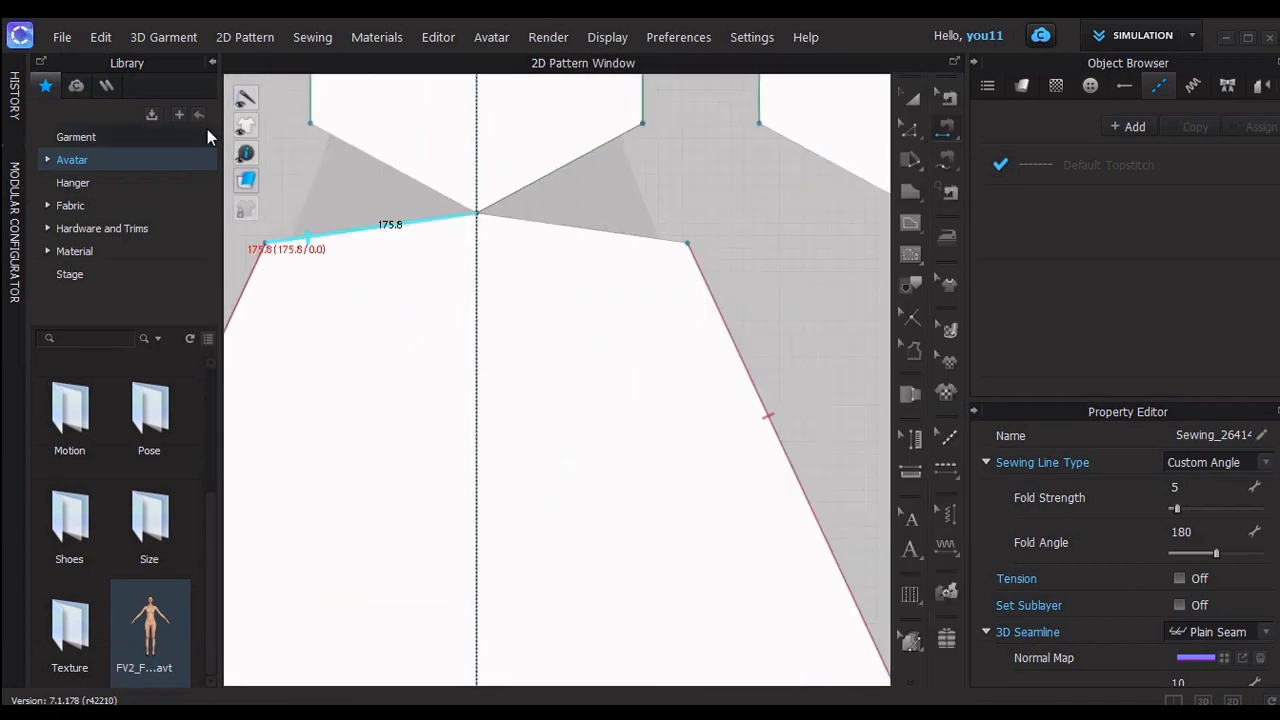
pyautogui.click(903, 220)
pyautogui.click(1023, 233)
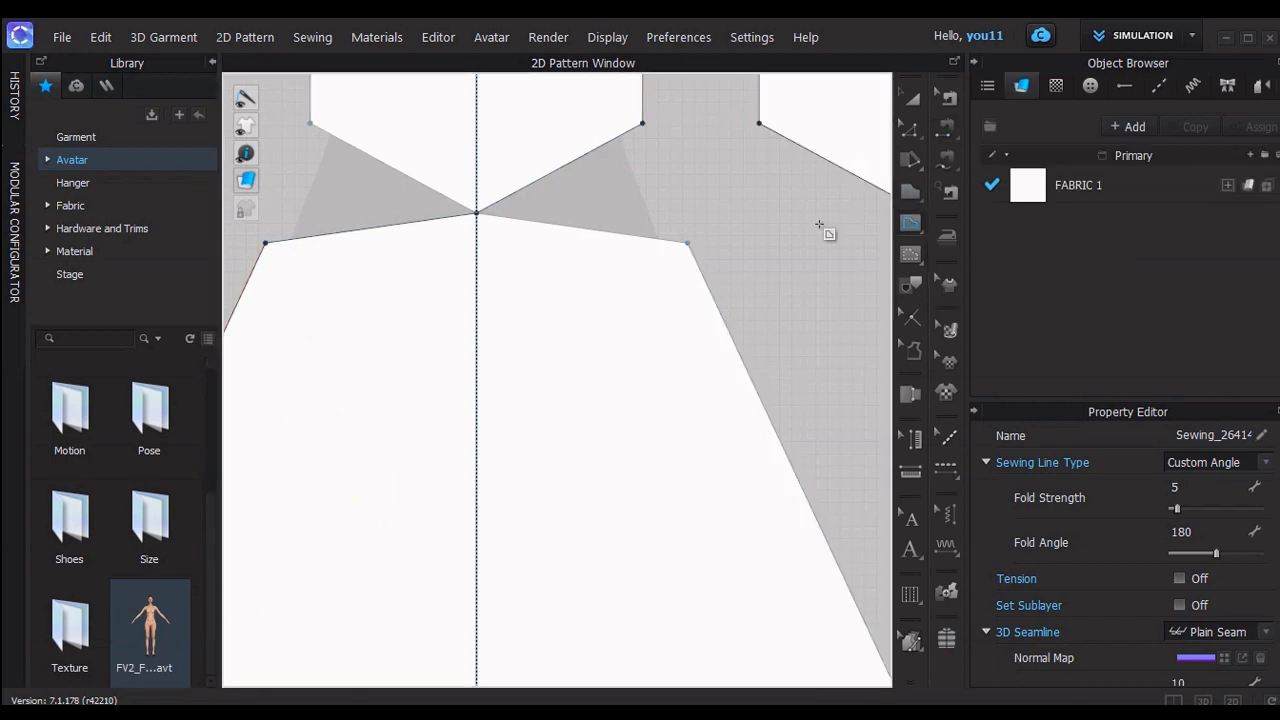
pyautogui.click(456, 190)
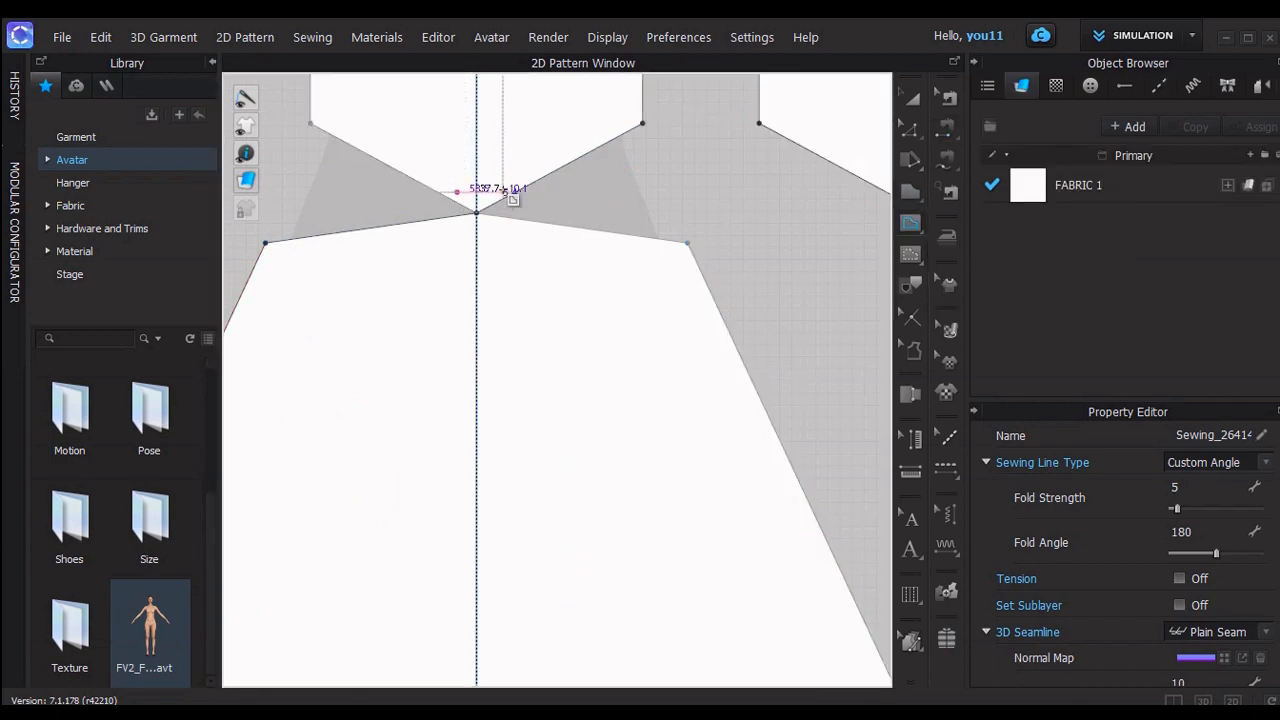
pyautogui.click(513, 190)
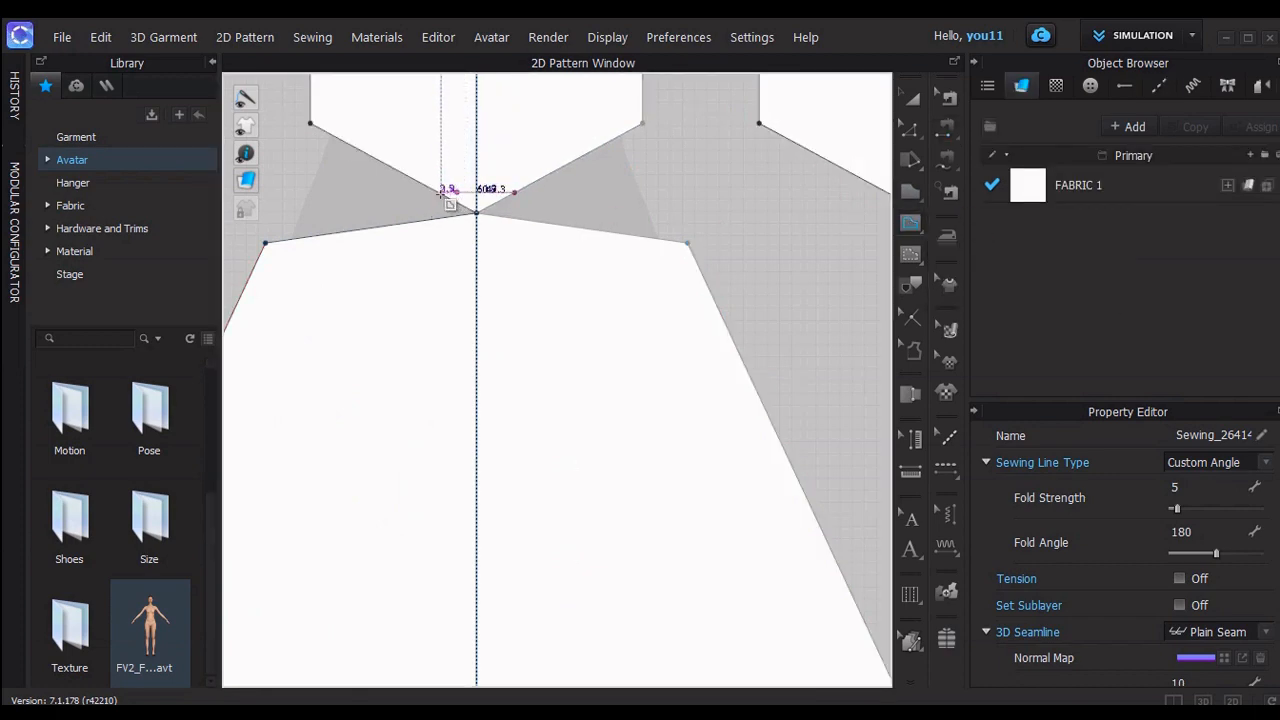
pyautogui.moveTo(448, 192); pyautogui.dragTo(513, 315, button='right')
pyautogui.press('z')
pyautogui.scroll(1, 403, 320)
pyautogui.scroll(-1, 403, 320)
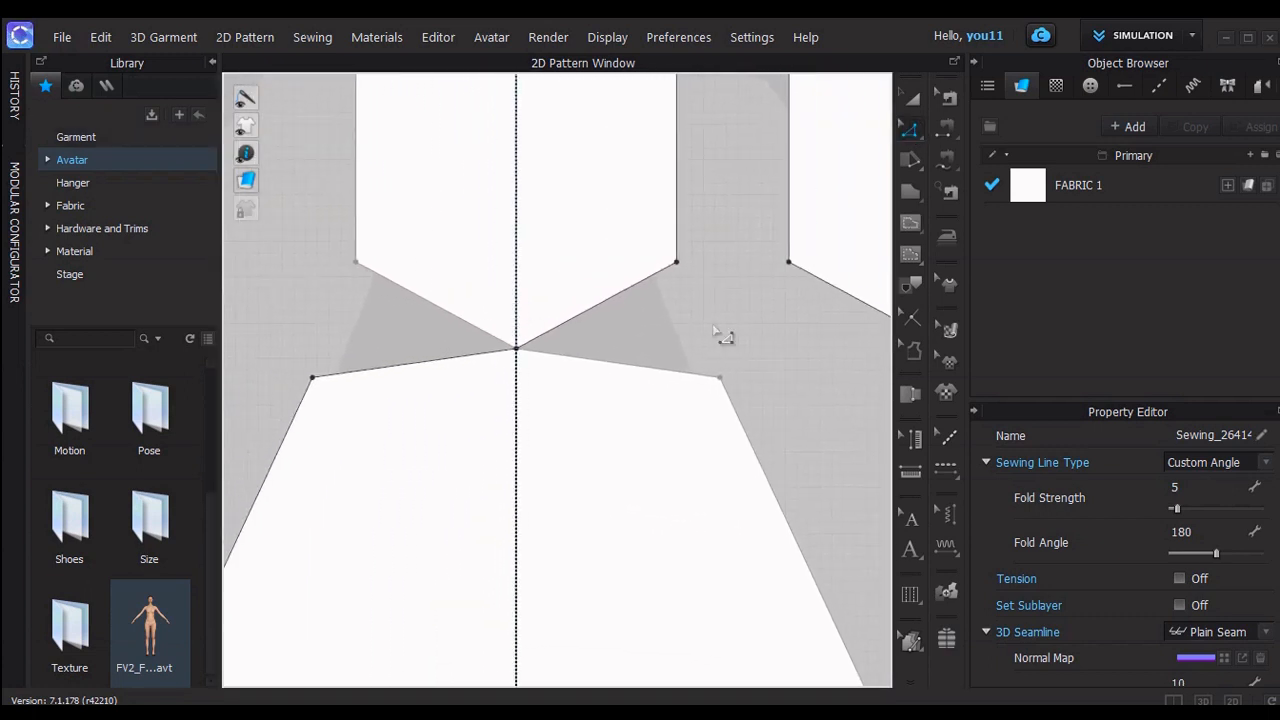
pyautogui.click(497, 342)
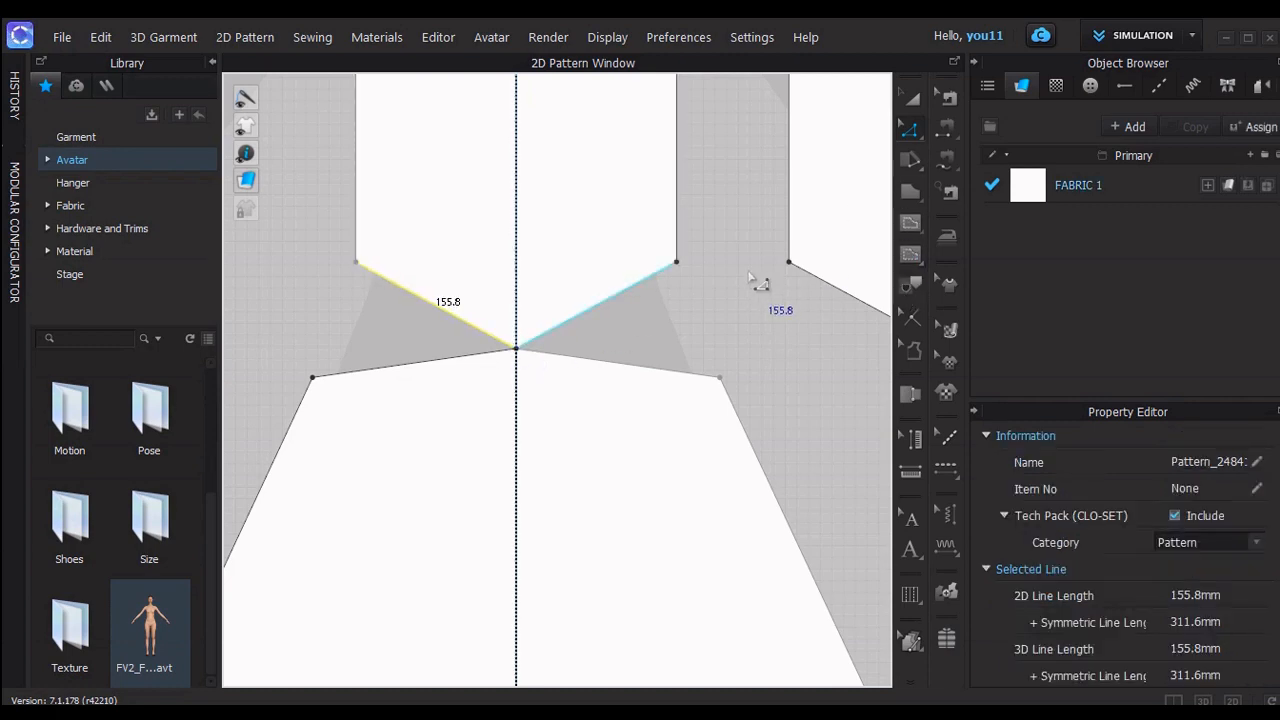
pyautogui.press('a')
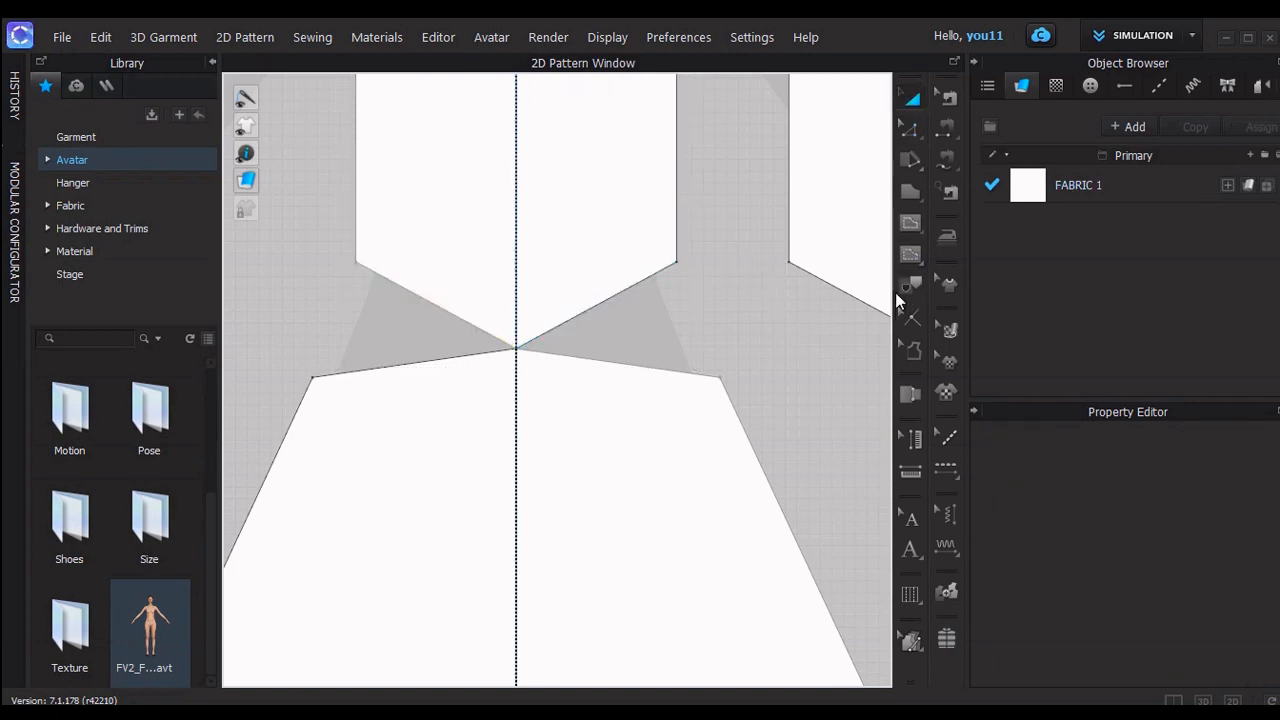
# Draw a horizontal internal line about 49 mm long across the lower tip of the front bodice
pyautogui.click(912, 225)
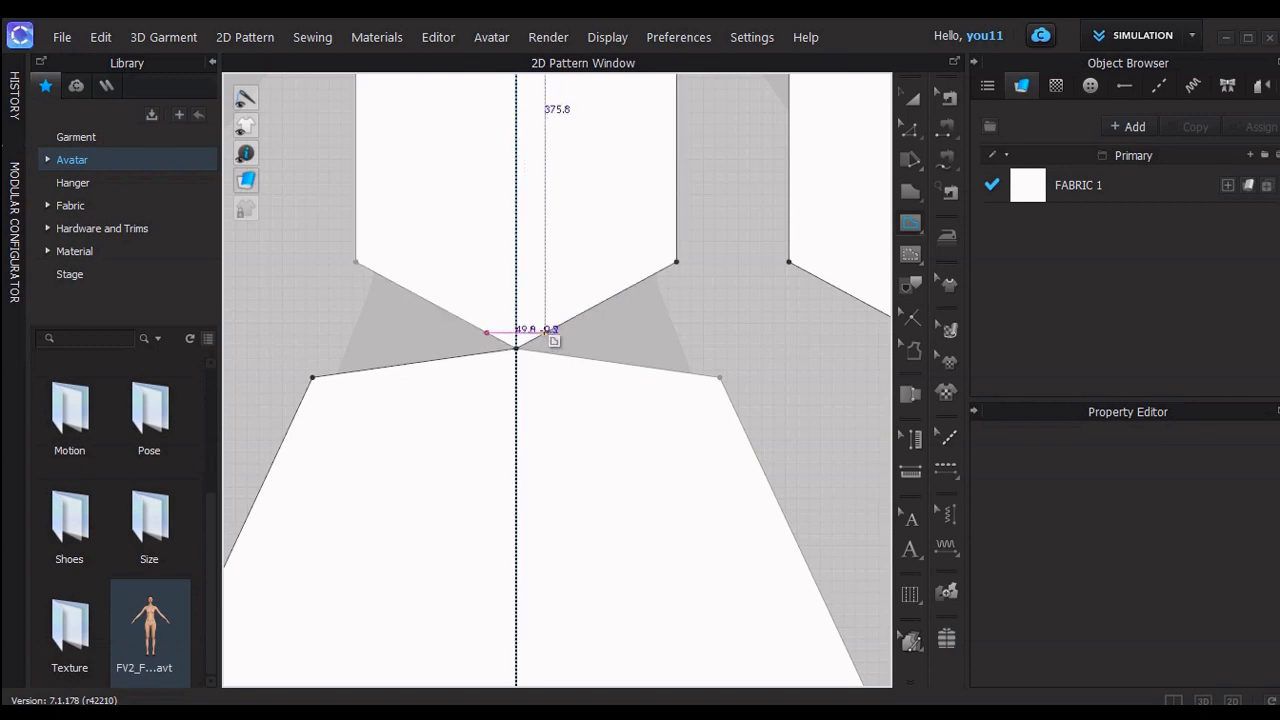
pyautogui.doubleClick(544, 330)
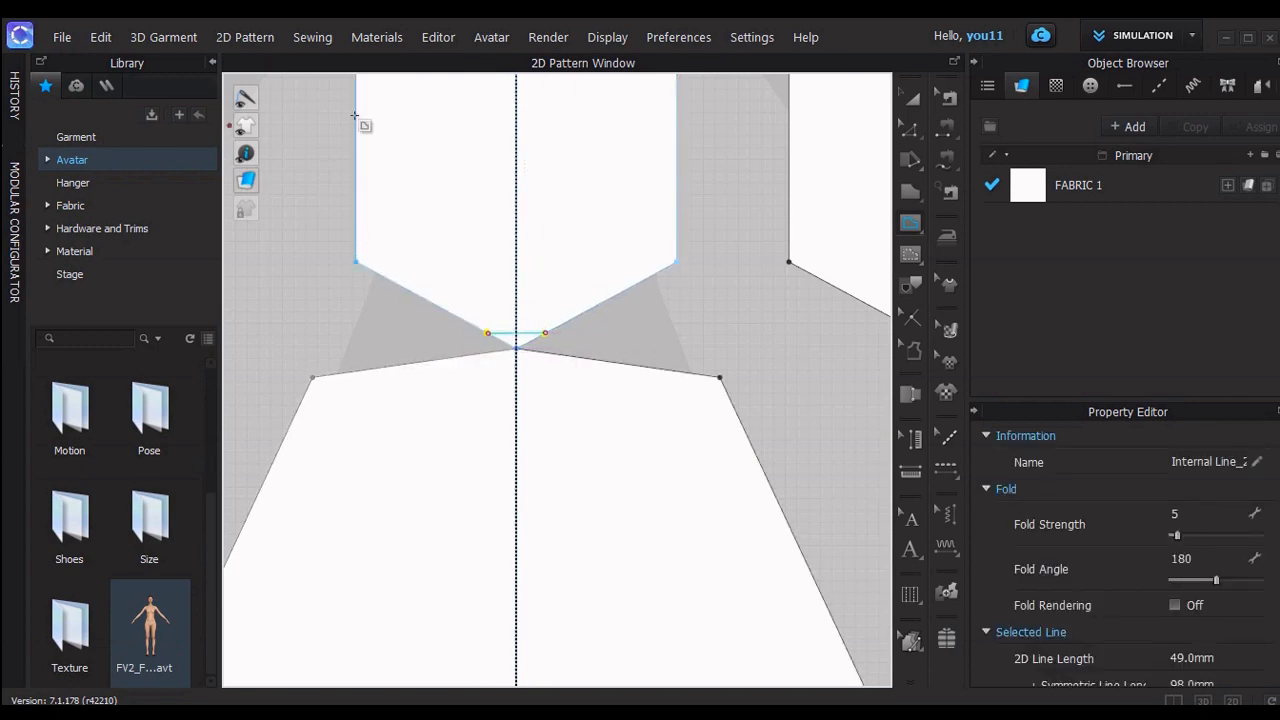
pyautogui.click(911, 98)
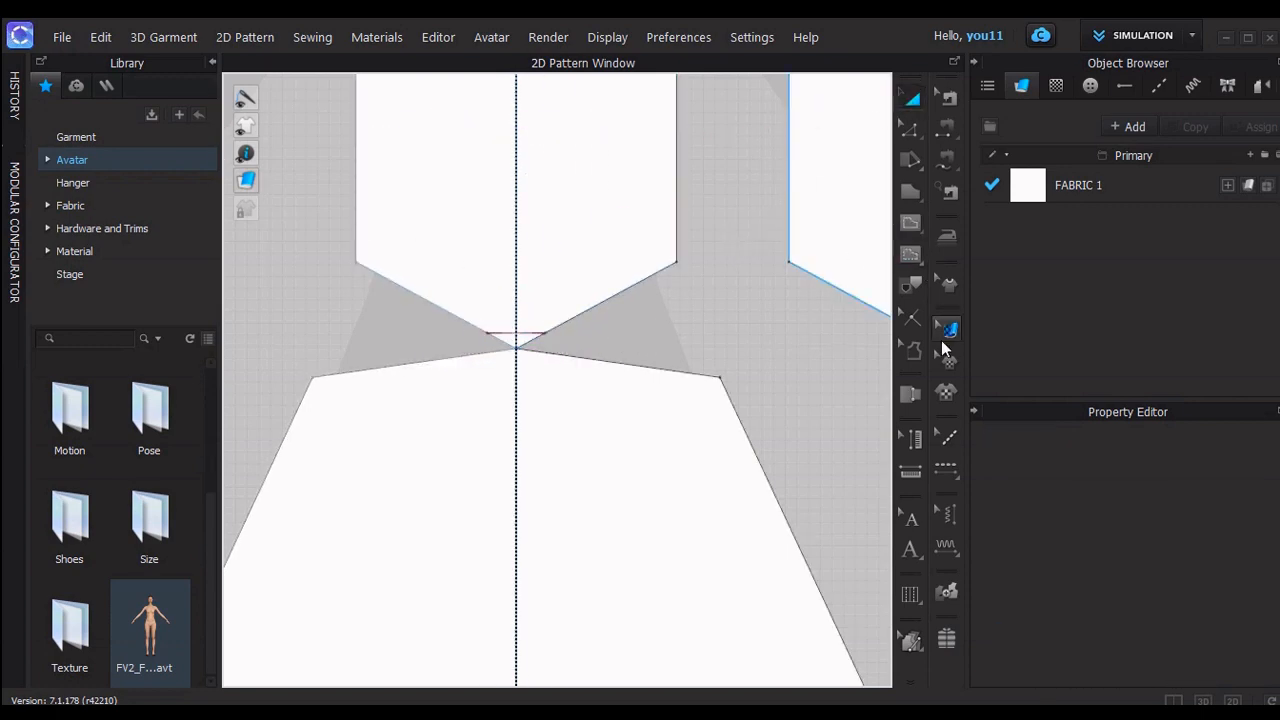
# Draw a horizontal internal line about 61 mm long across the top centre of the front skirt, below the bodice line
pyautogui.click(910, 226)
pyautogui.click(516, 347)
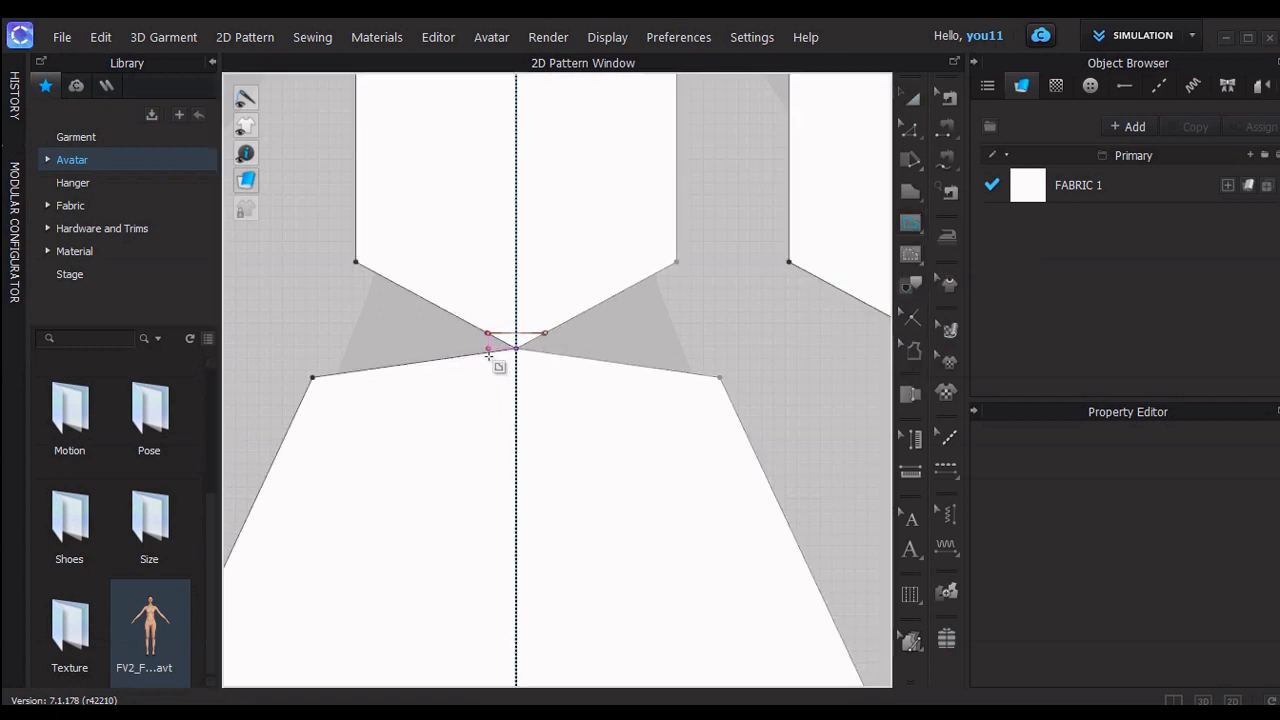
pyautogui.click(488, 333)
pyautogui.click(488, 352)
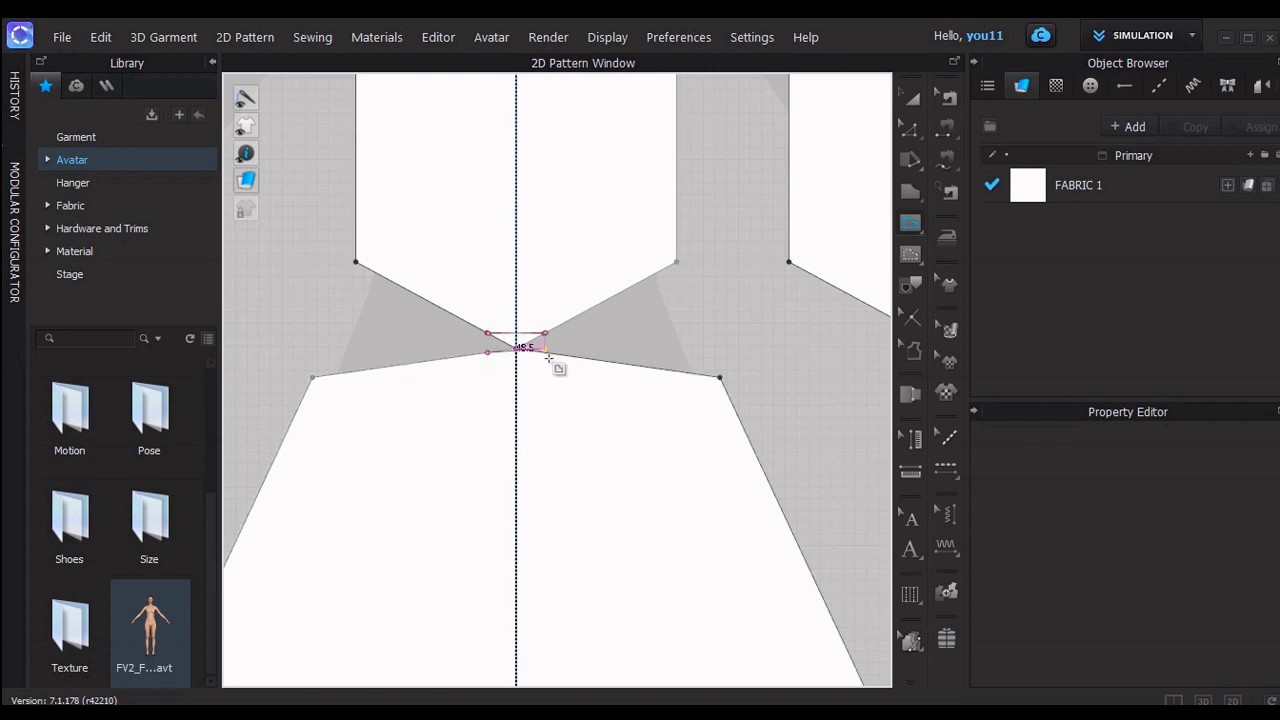
pyautogui.doubleClick(557, 355)
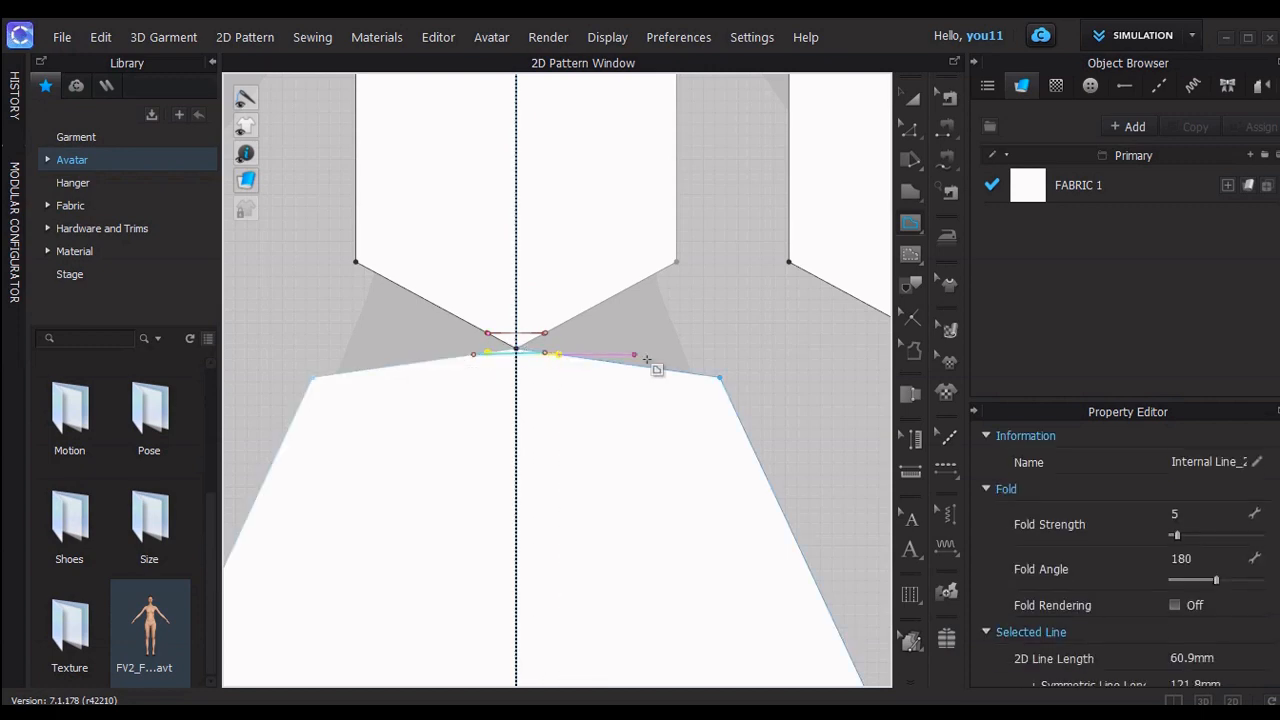
# Move the outer end point of the skirt's internal line inward to match the width of the bodice line above it
pyautogui.click(910, 134)
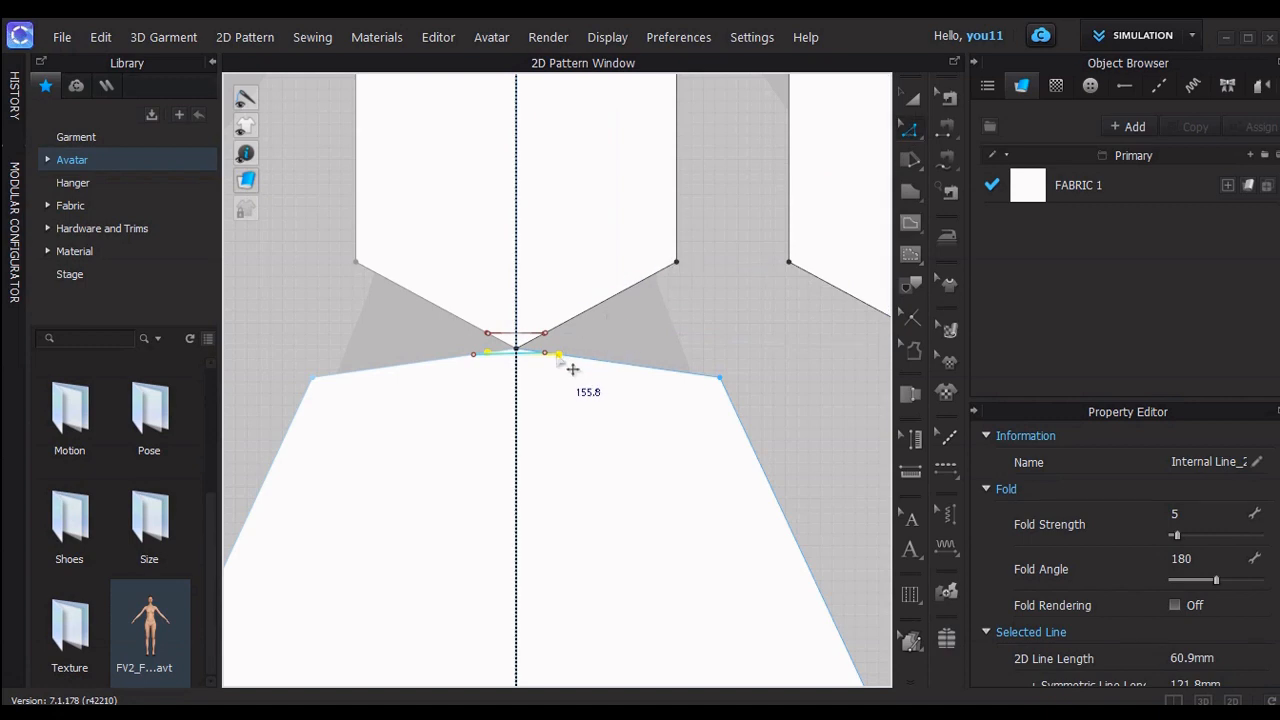
pyautogui.moveTo(572, 369); pyautogui.dragTo(563, 369)
pyautogui.moveTo(558, 354); pyautogui.dragTo(545, 358)
pyautogui.click(620, 341)
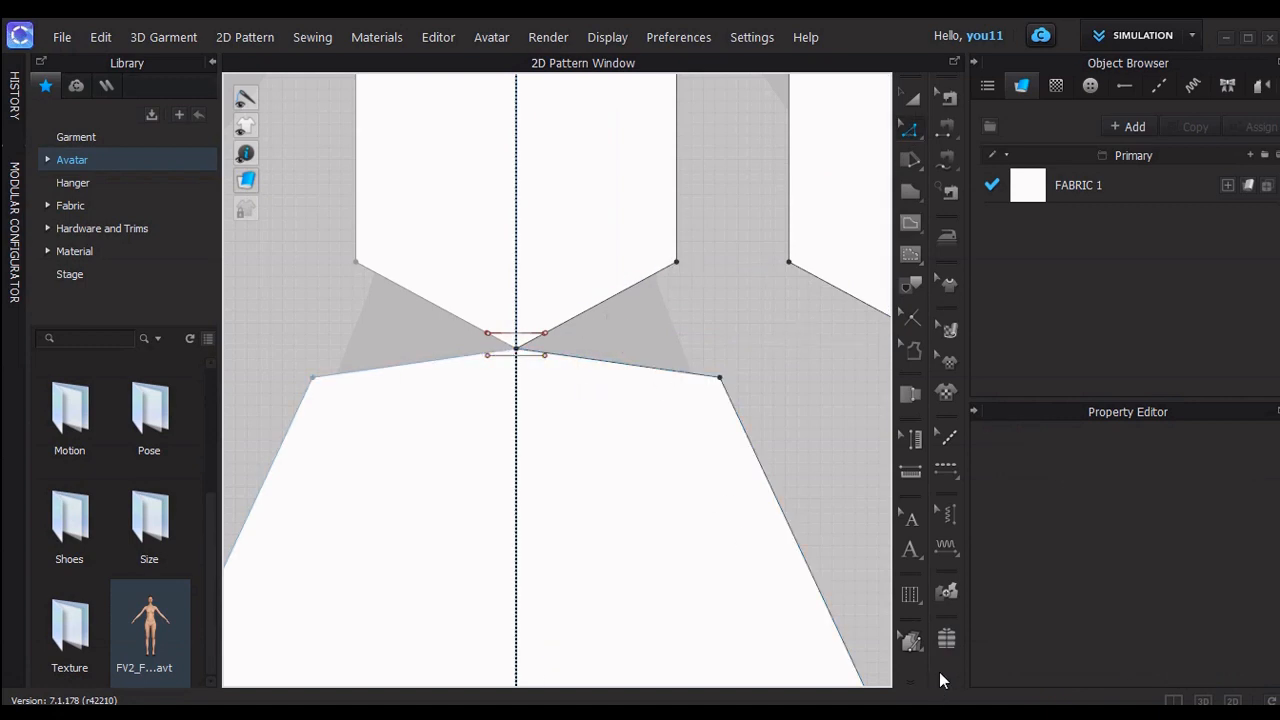
# Sew the internal line on the front bodice tip to the matching line on the front skirt in the 3D view
pyautogui.click(1203, 700)
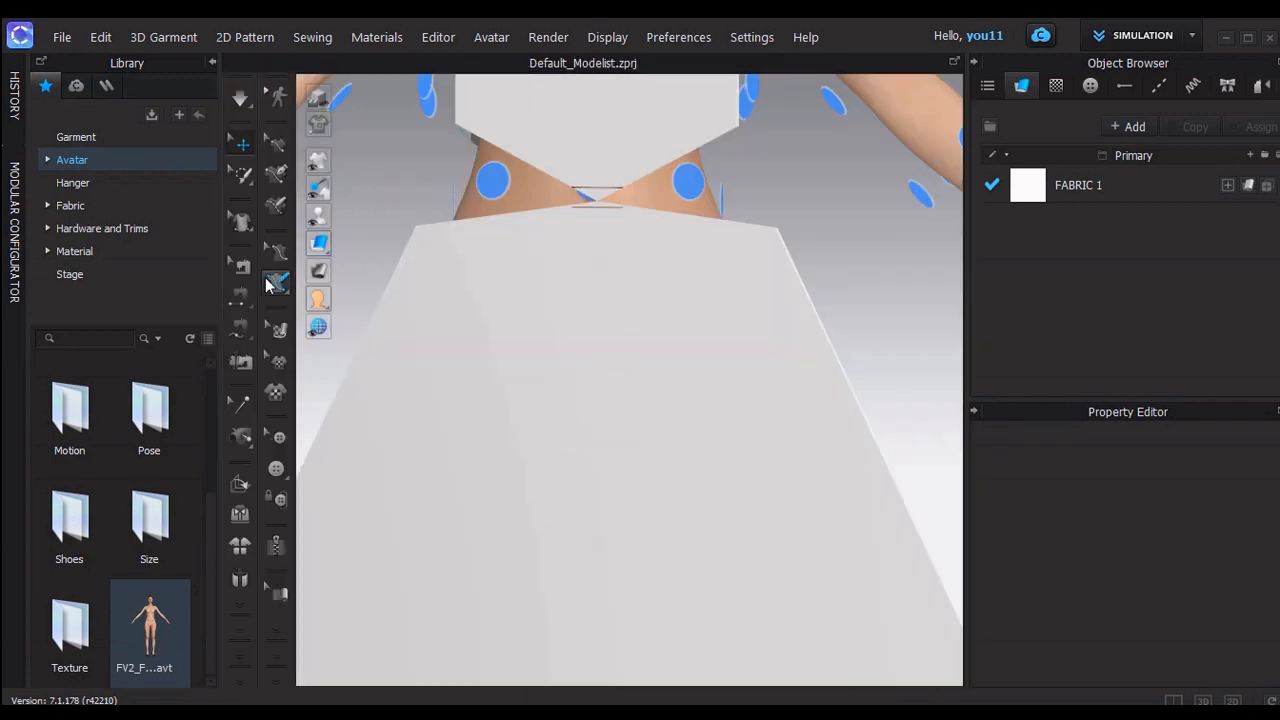
pyautogui.click(238, 296)
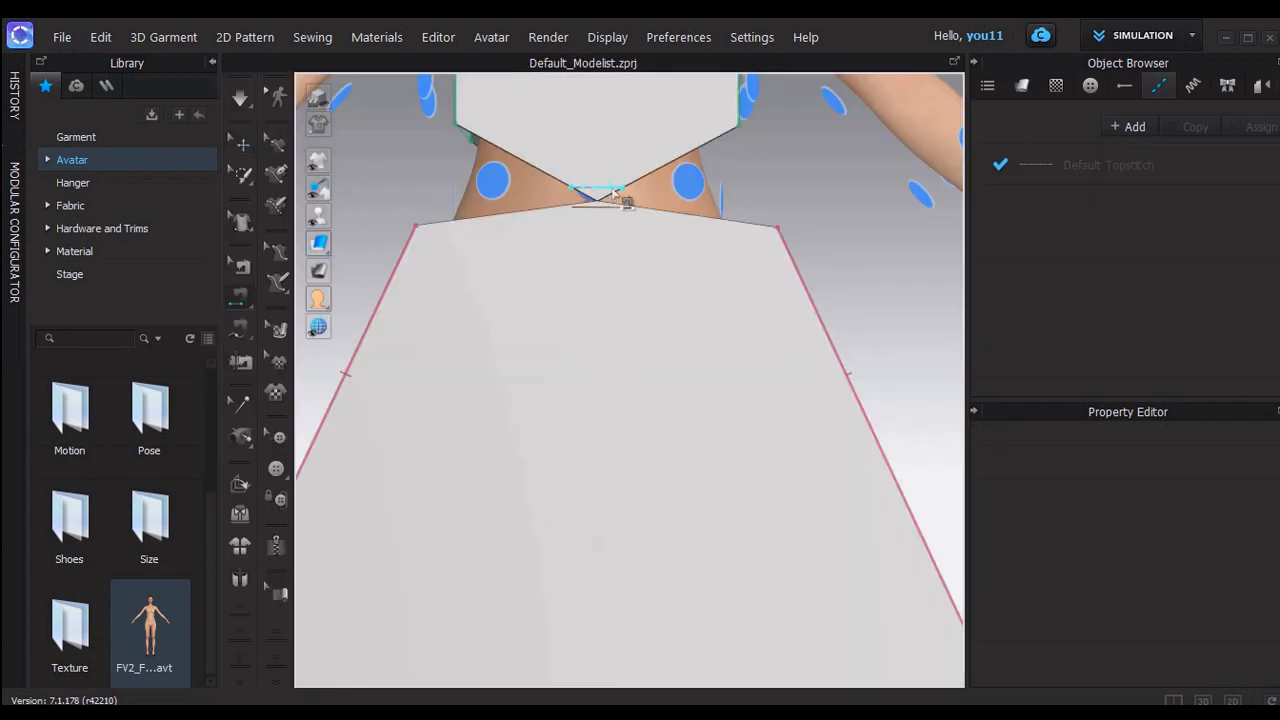
pyautogui.click(617, 209)
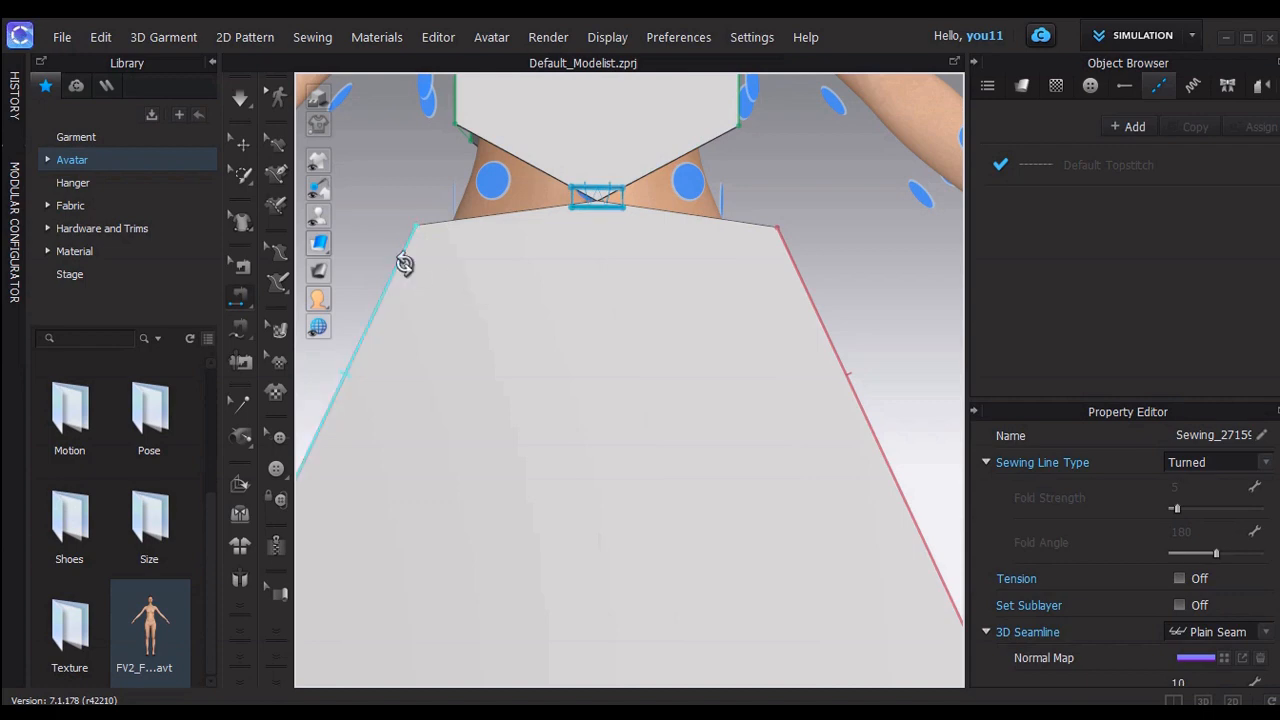
# Draw a horizontal internal line about 39 mm long across the lower tip of the back bodice in the 2D pattern
pyautogui.moveTo(400, 263); pyautogui.dragTo(735, 335, button='right')
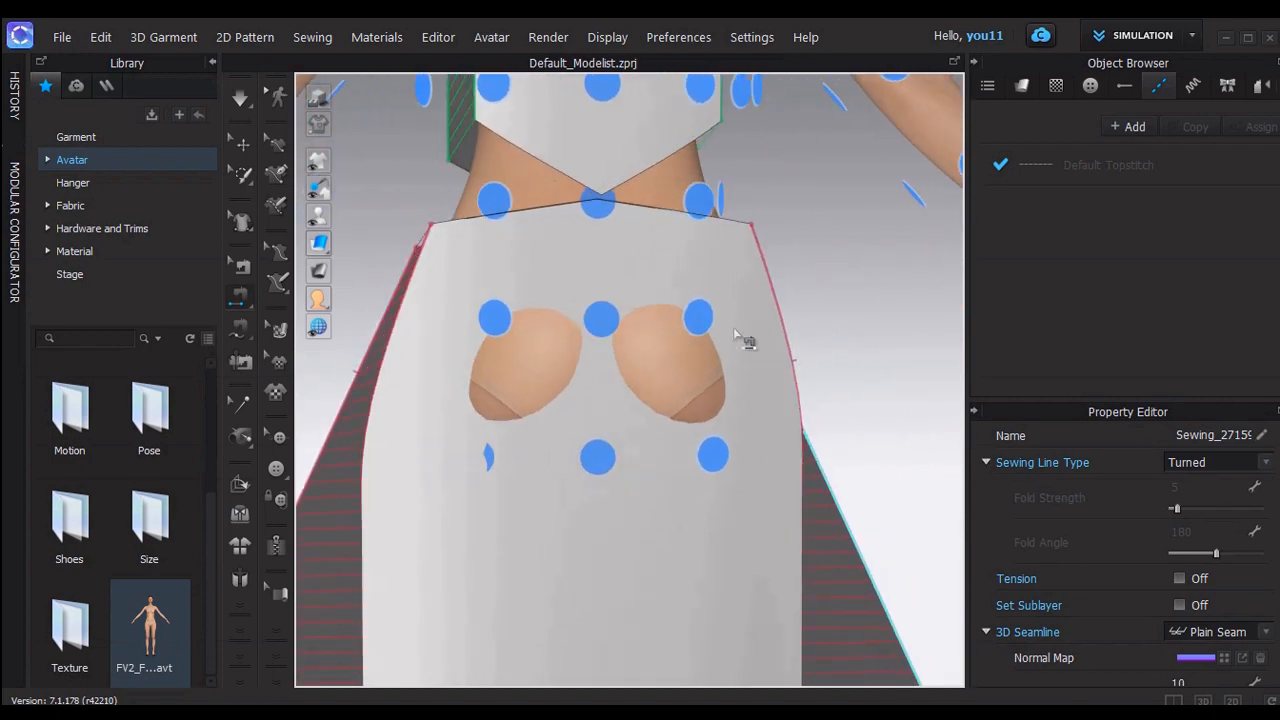
pyautogui.click(1229, 699)
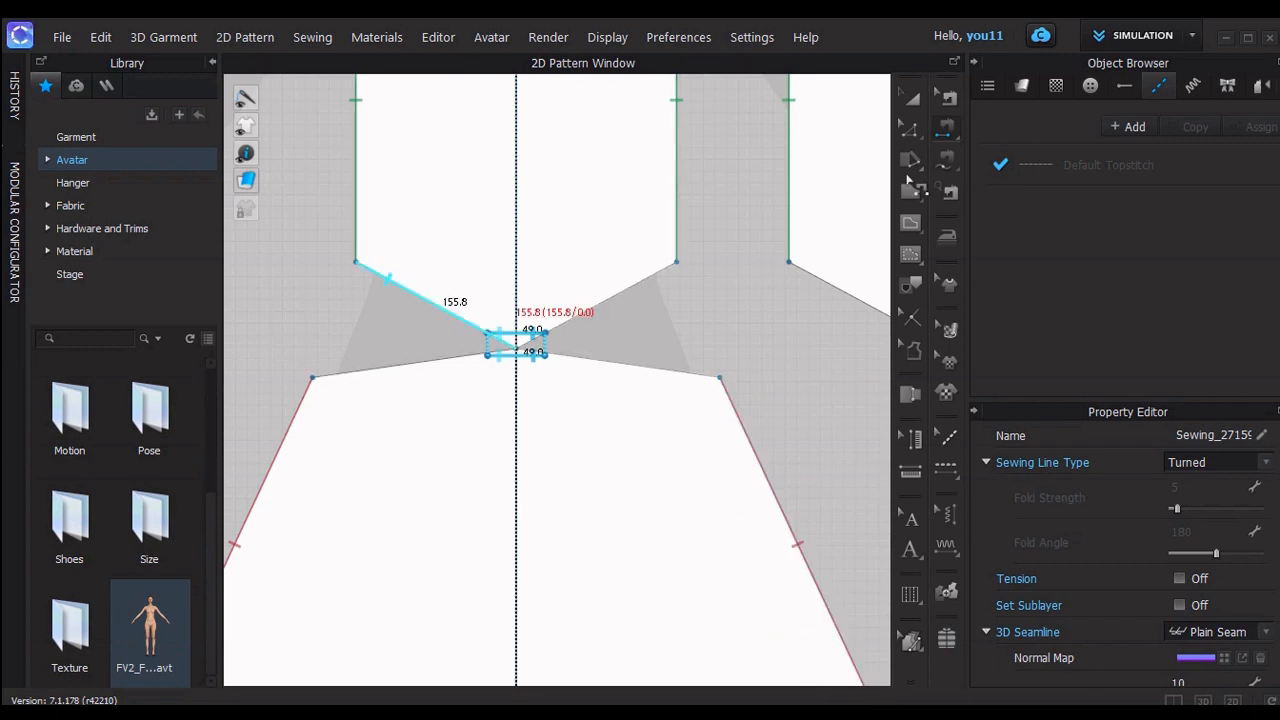
pyautogui.click(912, 97)
pyautogui.moveTo(786, 309); pyautogui.dragTo(377, 329, button='right')
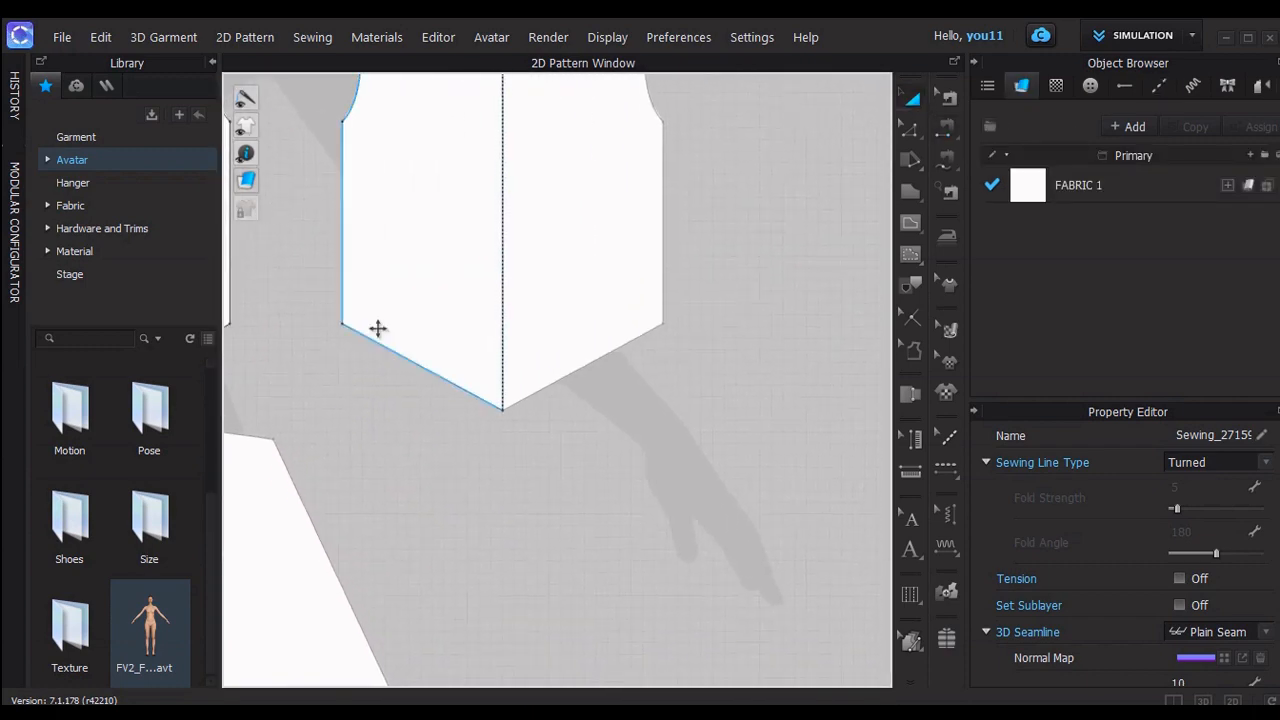
pyautogui.click(907, 228)
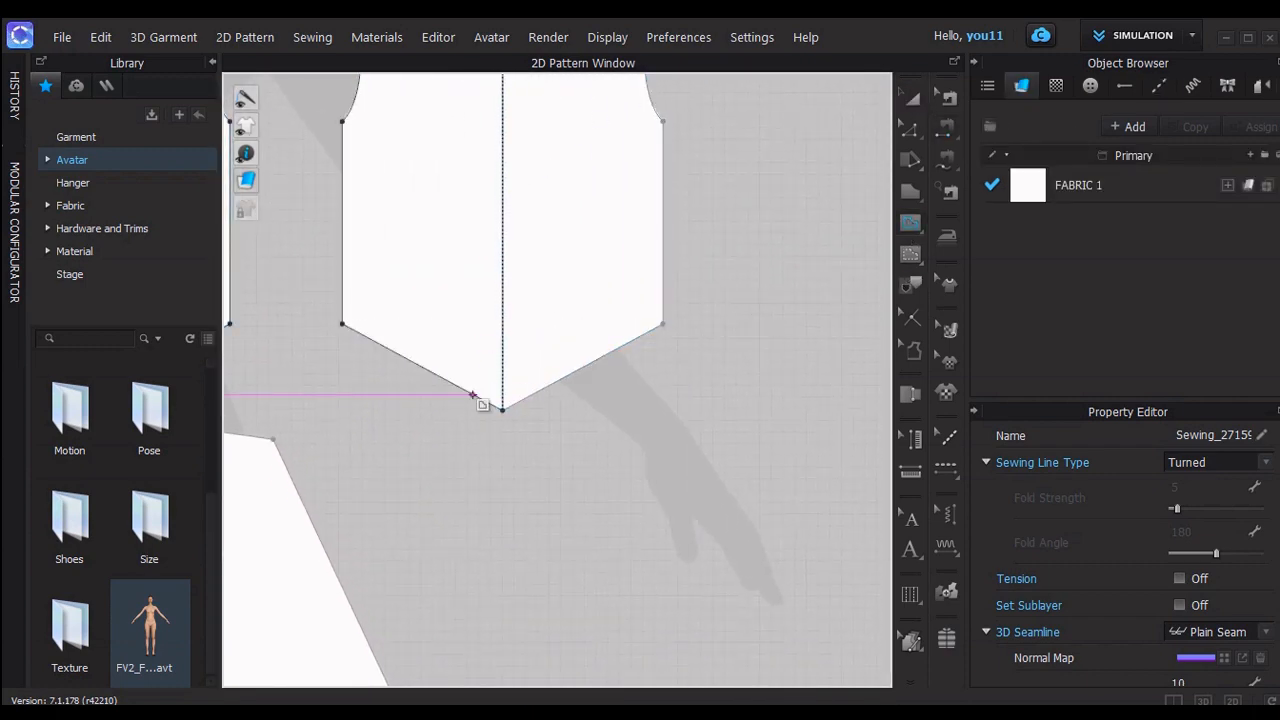
pyautogui.click(480, 397)
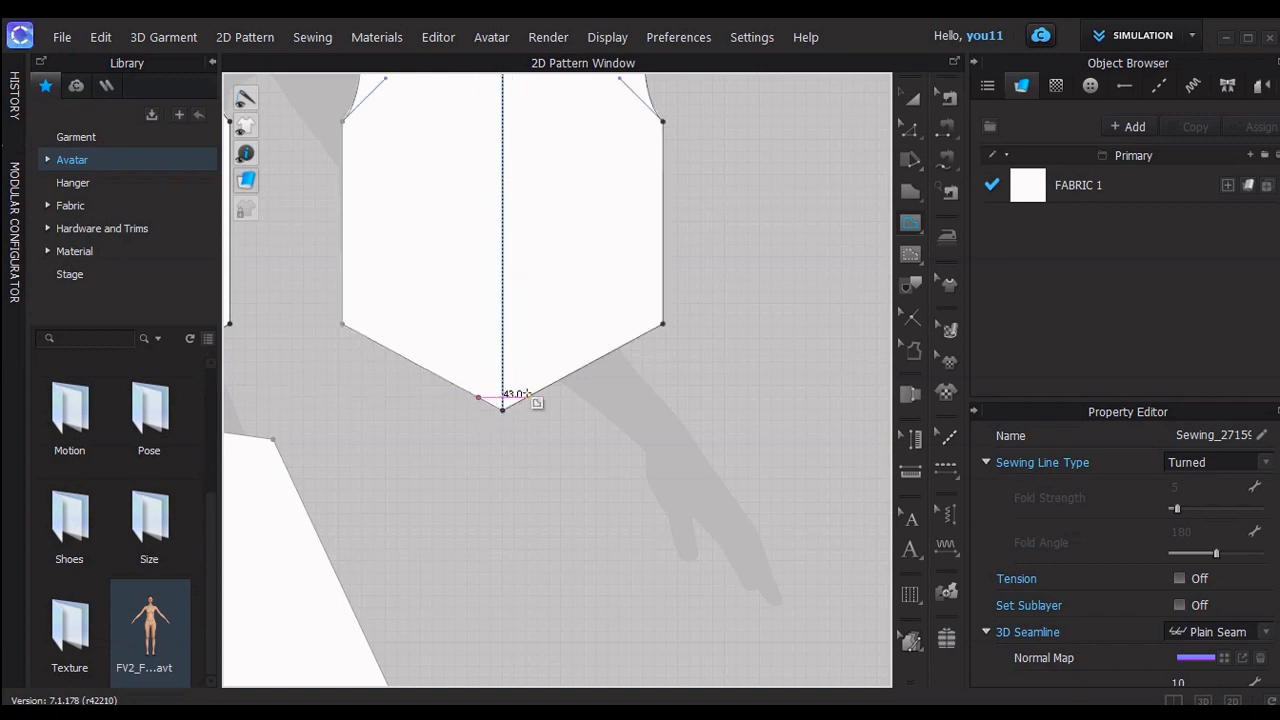
pyautogui.click(526, 397)
pyautogui.click(912, 97)
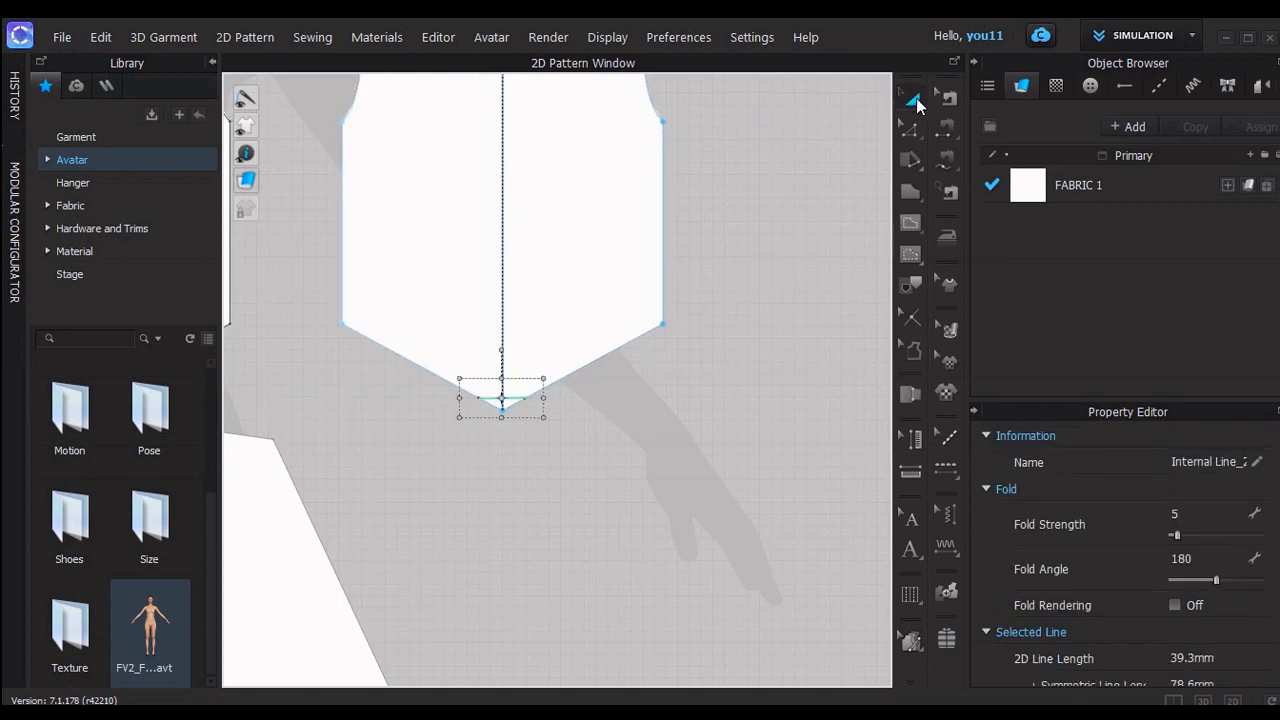
# Draw a horizontal internal line about 43 mm long across the top centre of the back skirt
pyautogui.moveTo(529, 434); pyautogui.dragTo(1076, 320, button='right')
pyautogui.moveTo(1076, 320); pyautogui.dragTo(698, 336, button='middle')
pyautogui.scroll(-2, 662, 341)
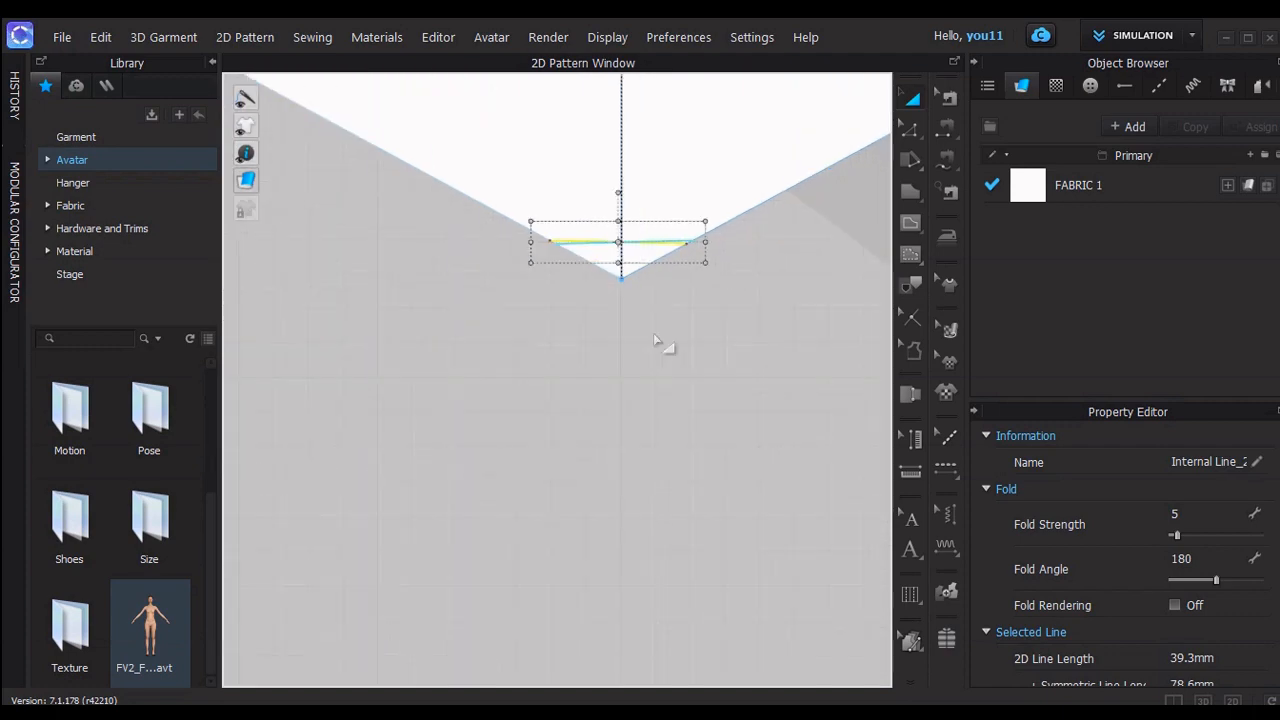
pyautogui.scroll(3, 662, 346)
pyautogui.moveTo(766, 385); pyautogui.dragTo(409, 409, button='middle')
pyautogui.scroll(-4, 409, 409)
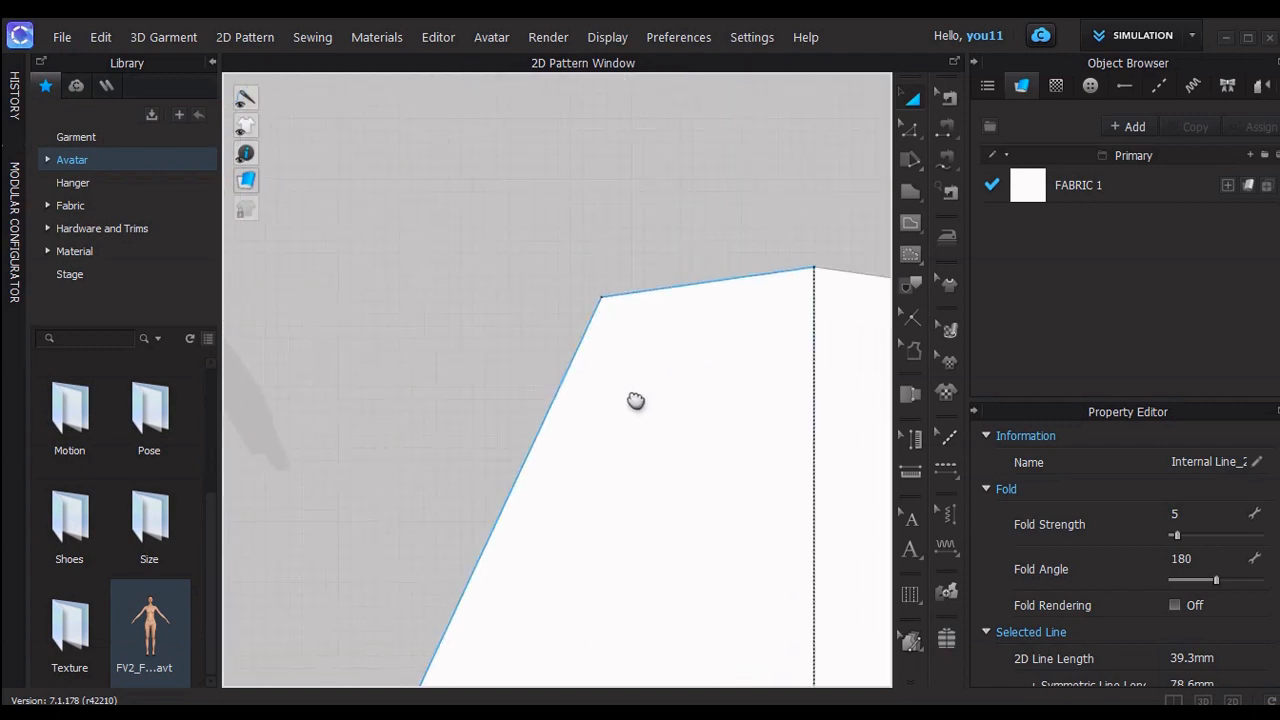
pyautogui.moveTo(660, 392); pyautogui.dragTo(449, 434, button='middle')
pyautogui.scroll(-2, 449, 434)
pyautogui.click(908, 223)
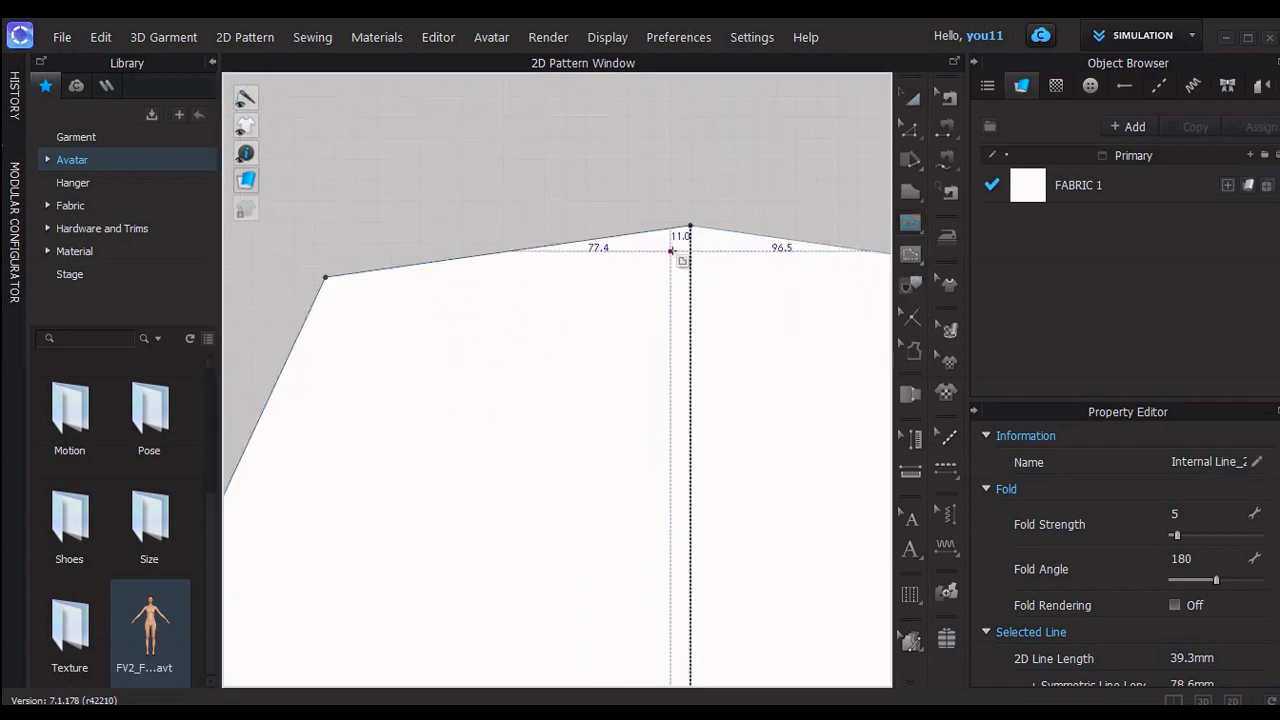
pyautogui.click(736, 237)
pyautogui.moveTo(880, 262); pyautogui.dragTo(799, 280, button='middle')
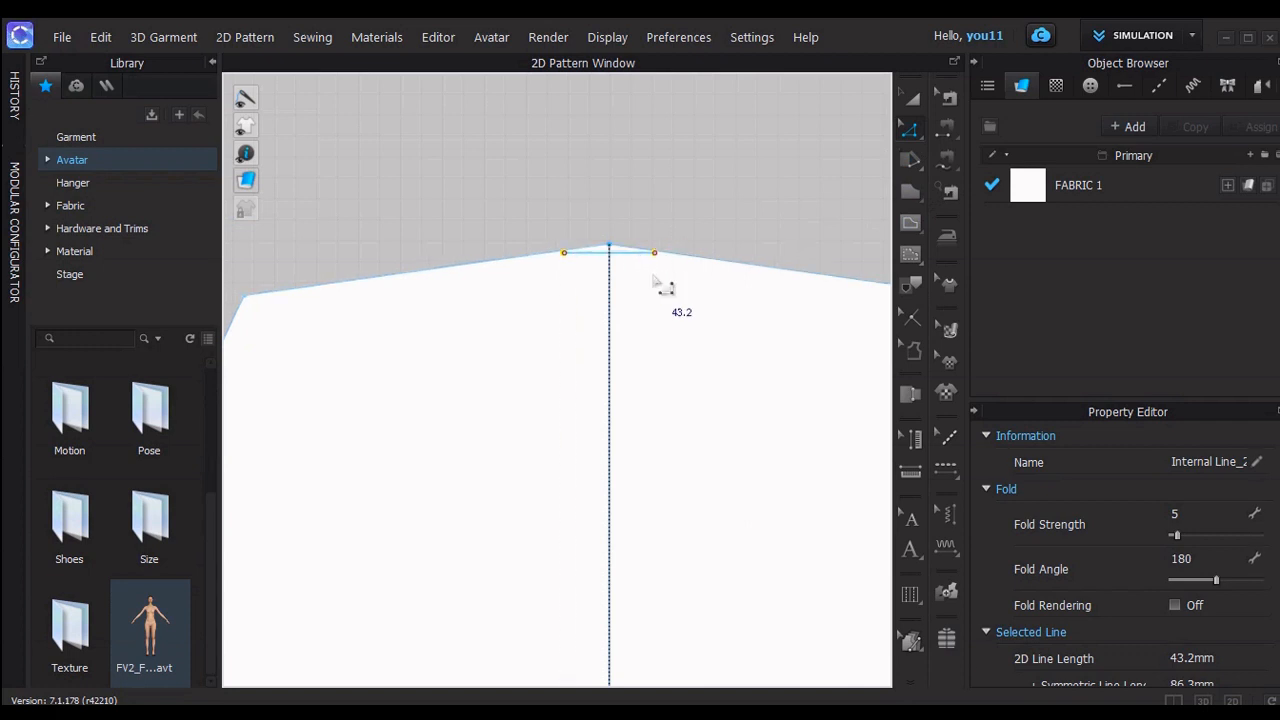
# Sew the internal line on the back bodice tip to the matching line on the back skirt in the 3D view
pyautogui.scroll(3, 614, 394)
pyautogui.scroll(-8, 612, 393)
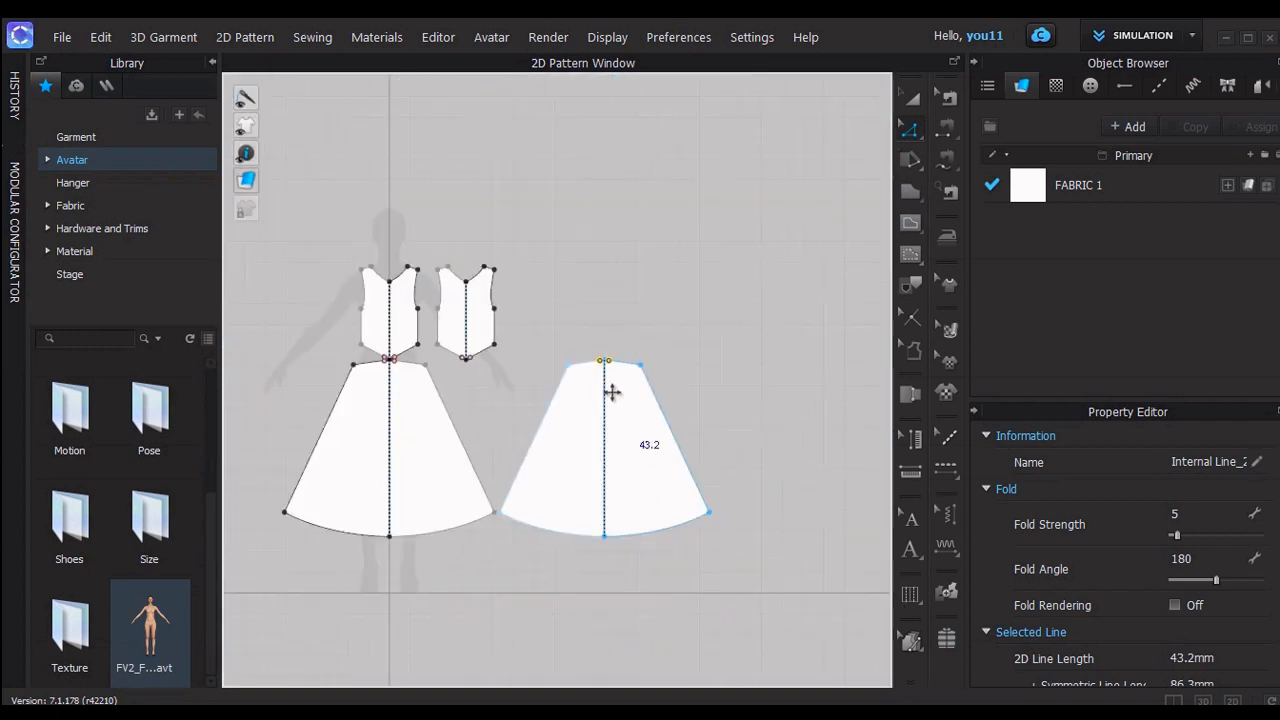
pyautogui.click(1203, 702)
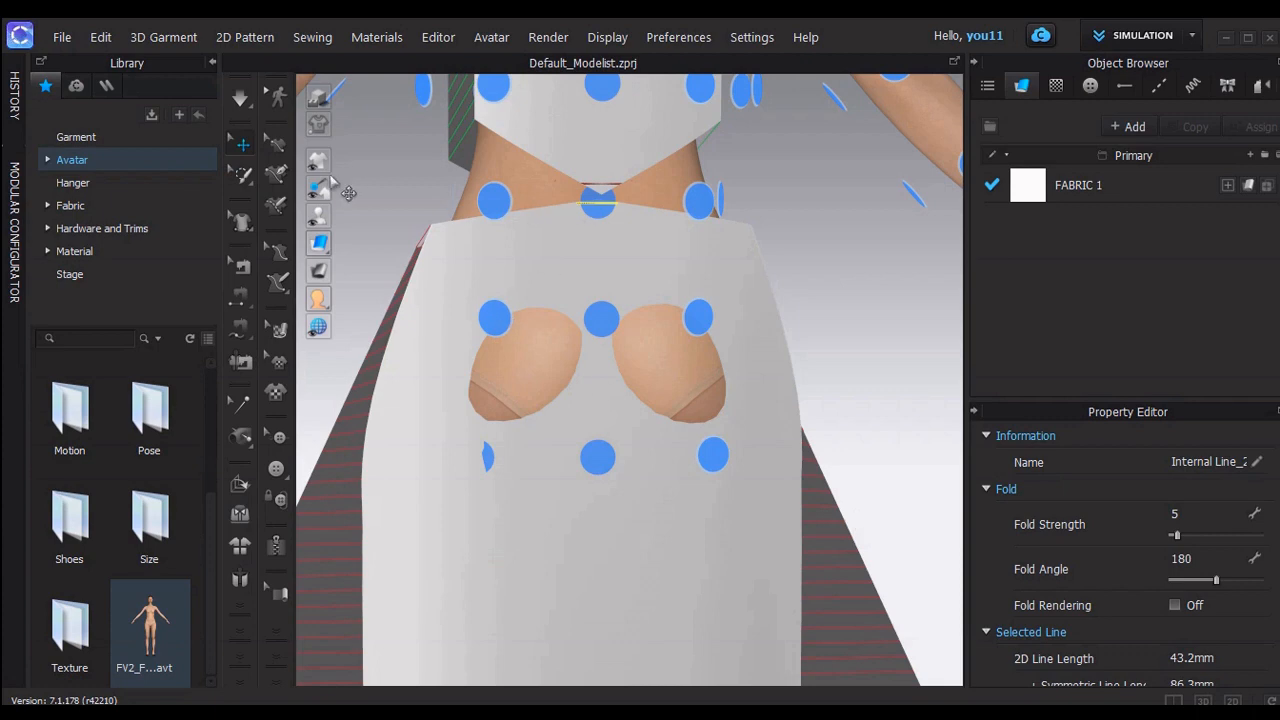
pyautogui.click(238, 303)
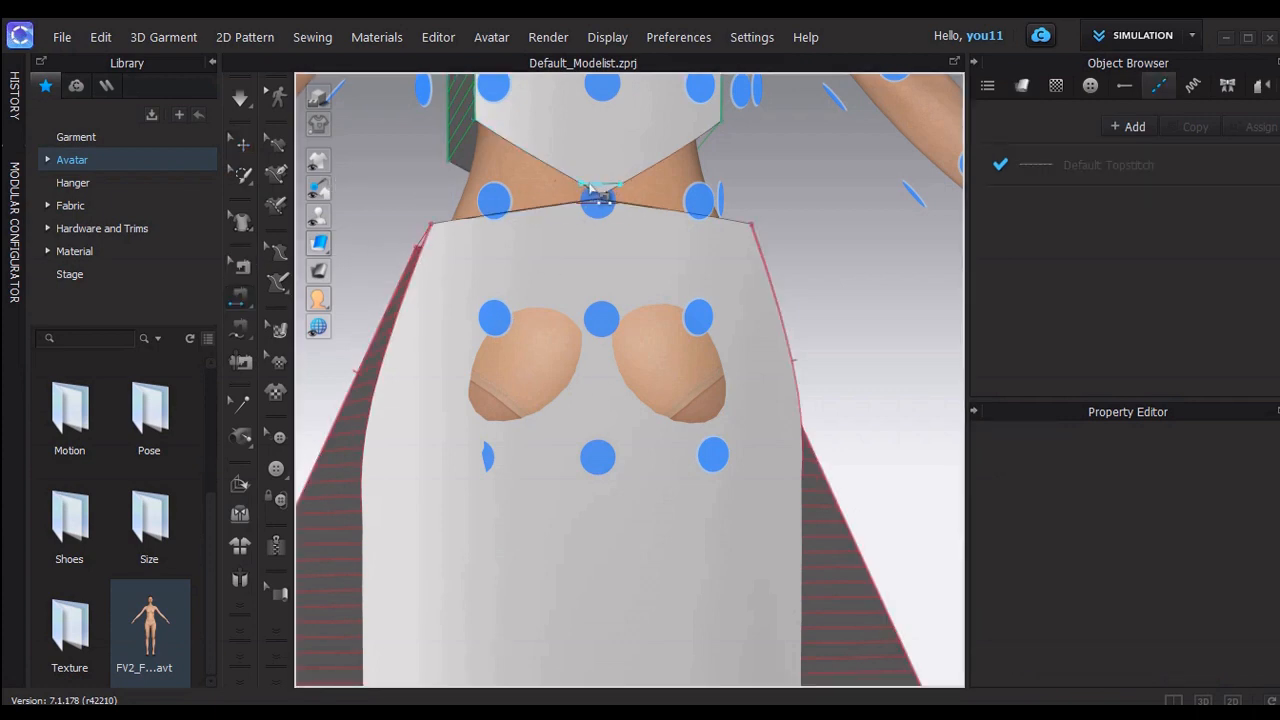
pyautogui.click(597, 197)
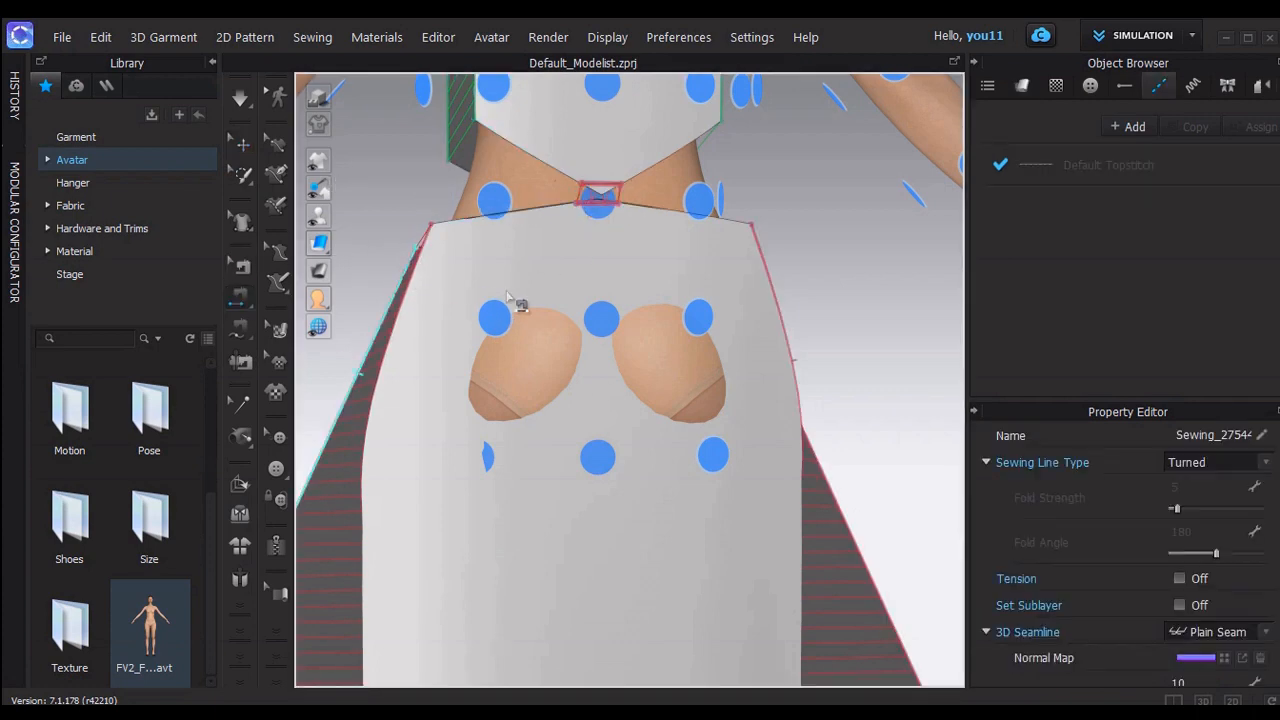
pyautogui.click(243, 146)
# Show the whole garment from the front and simulate it so the dress drapes onto the avatar
pyautogui.scroll(-5, 510, 258)
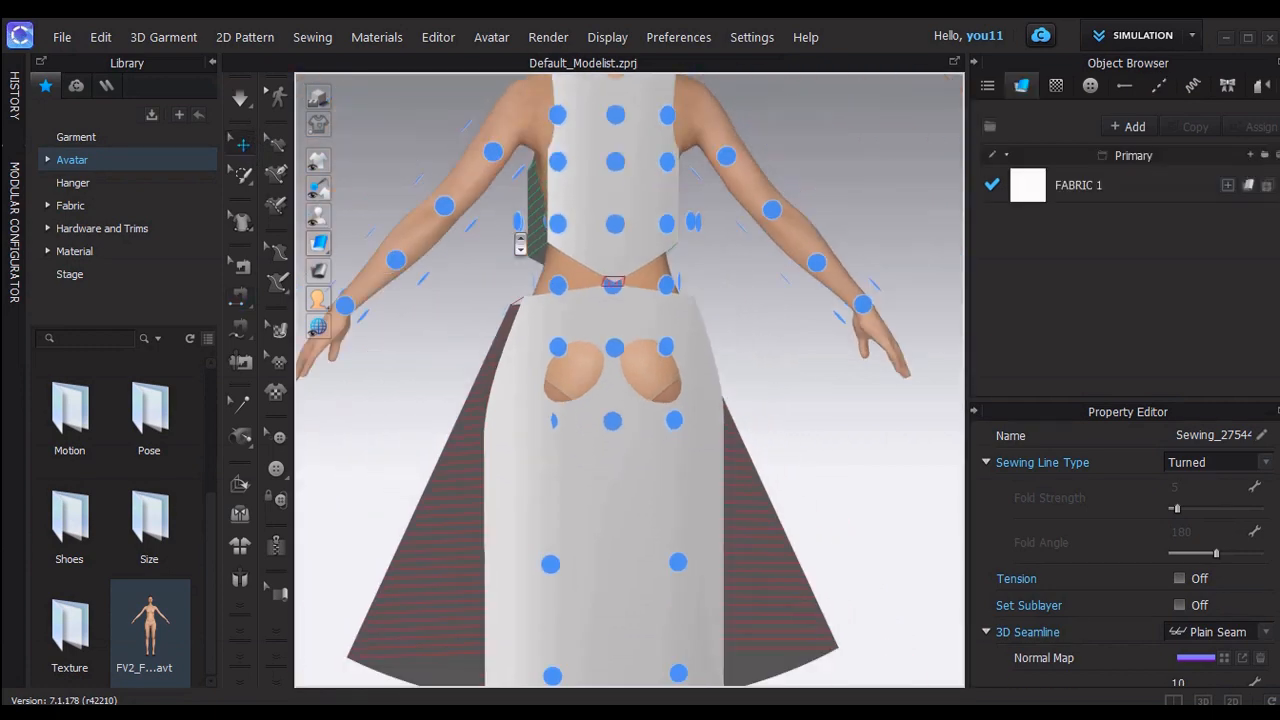
pyautogui.moveTo(465, 280); pyautogui.dragTo(868, 262, button='right')
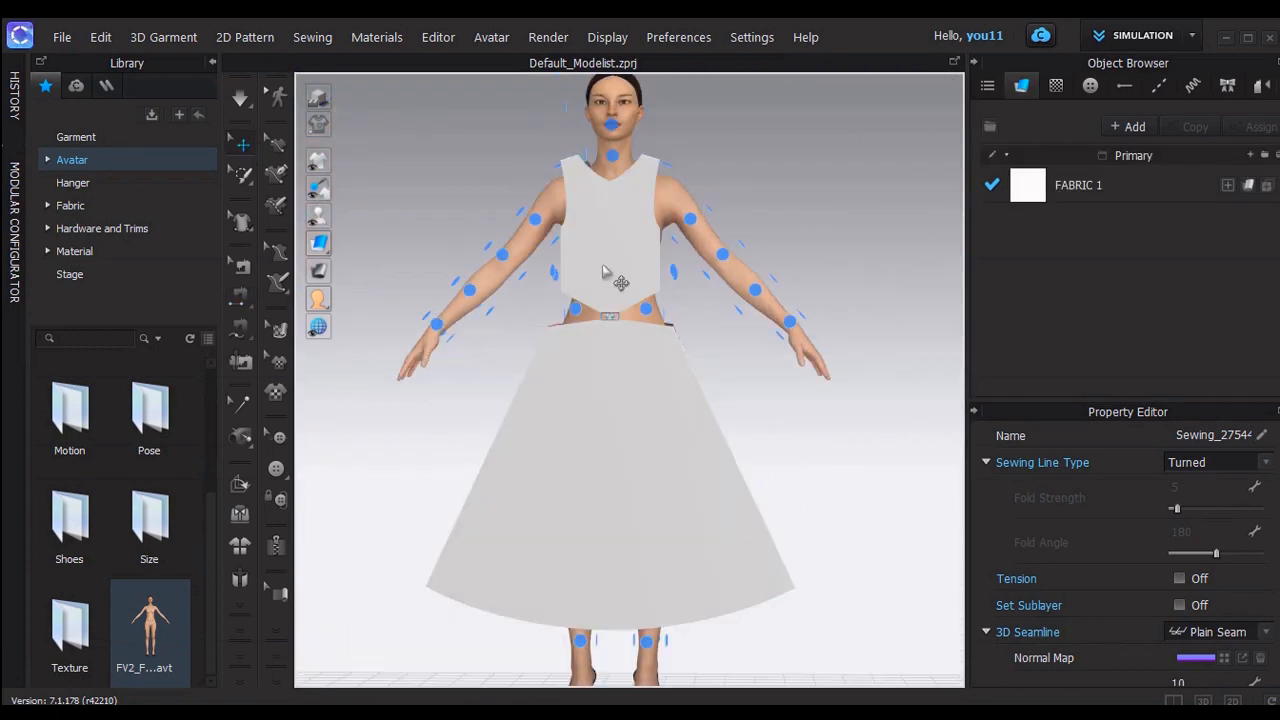
pyautogui.click(240, 98)
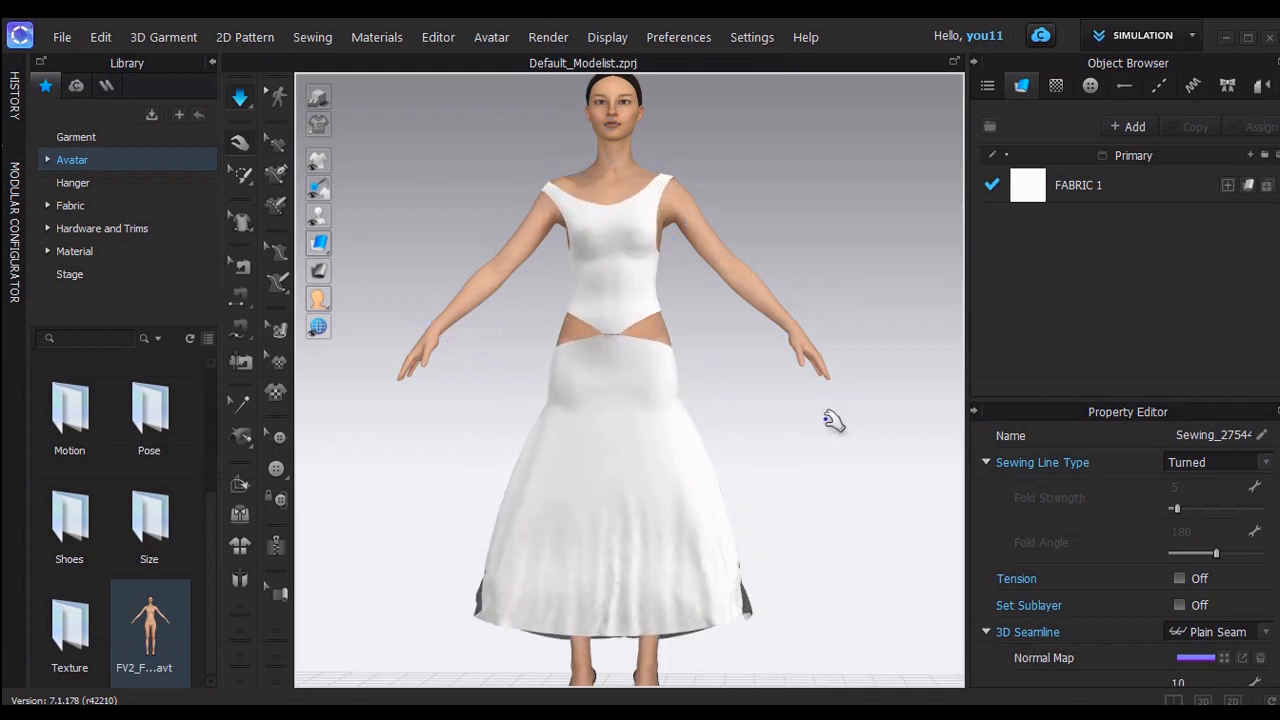
# Pull the front bodice up at the shoulder while the simulation runs, and clear the selection once the simulation is stopped
pyautogui.click(588, 163)
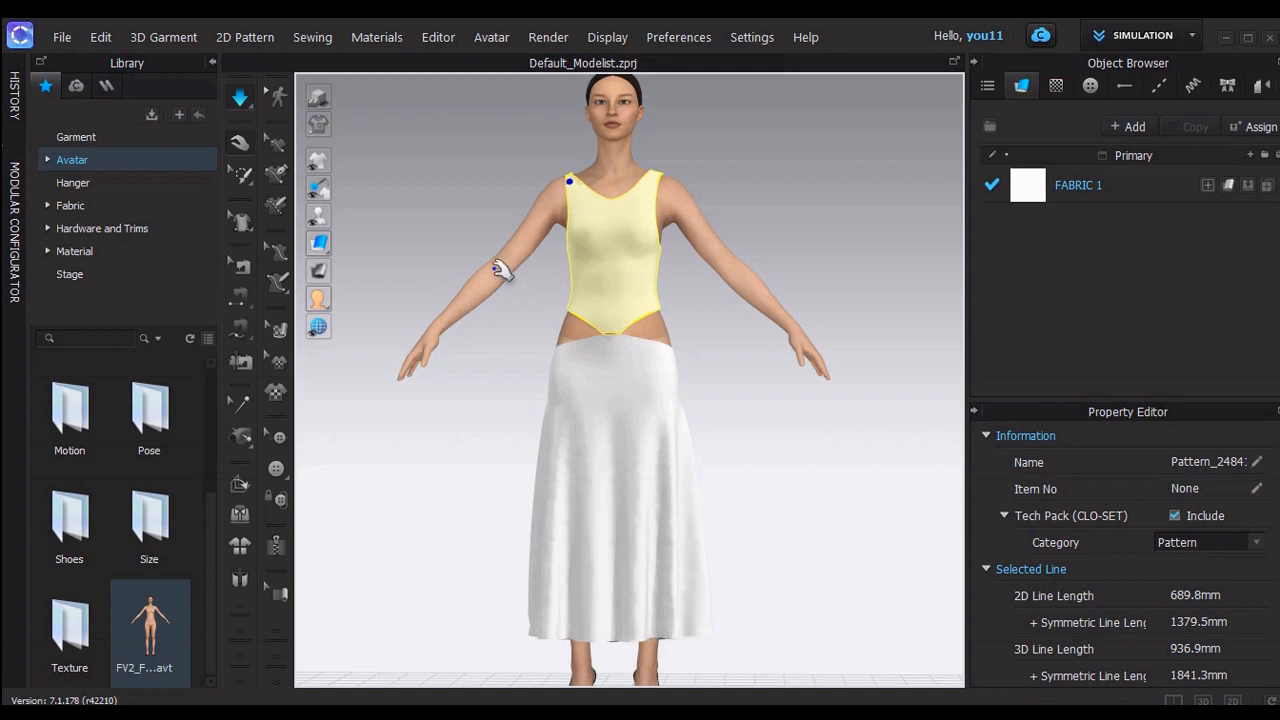
pyautogui.moveTo(575, 182); pyautogui.dragTo(565, 152)
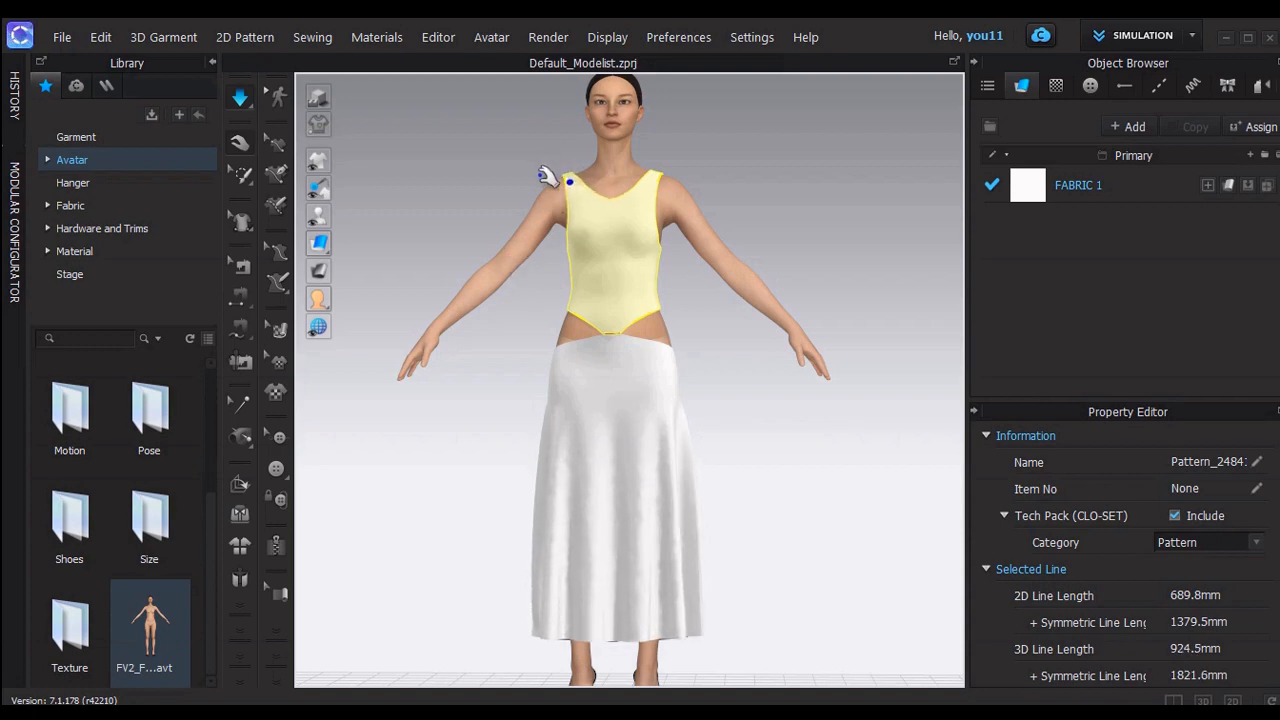
pyautogui.moveTo(590, 222); pyautogui.dragTo(963, 207, button='right')
pyautogui.moveTo(563, 314); pyautogui.dragTo(456, 336, button='right')
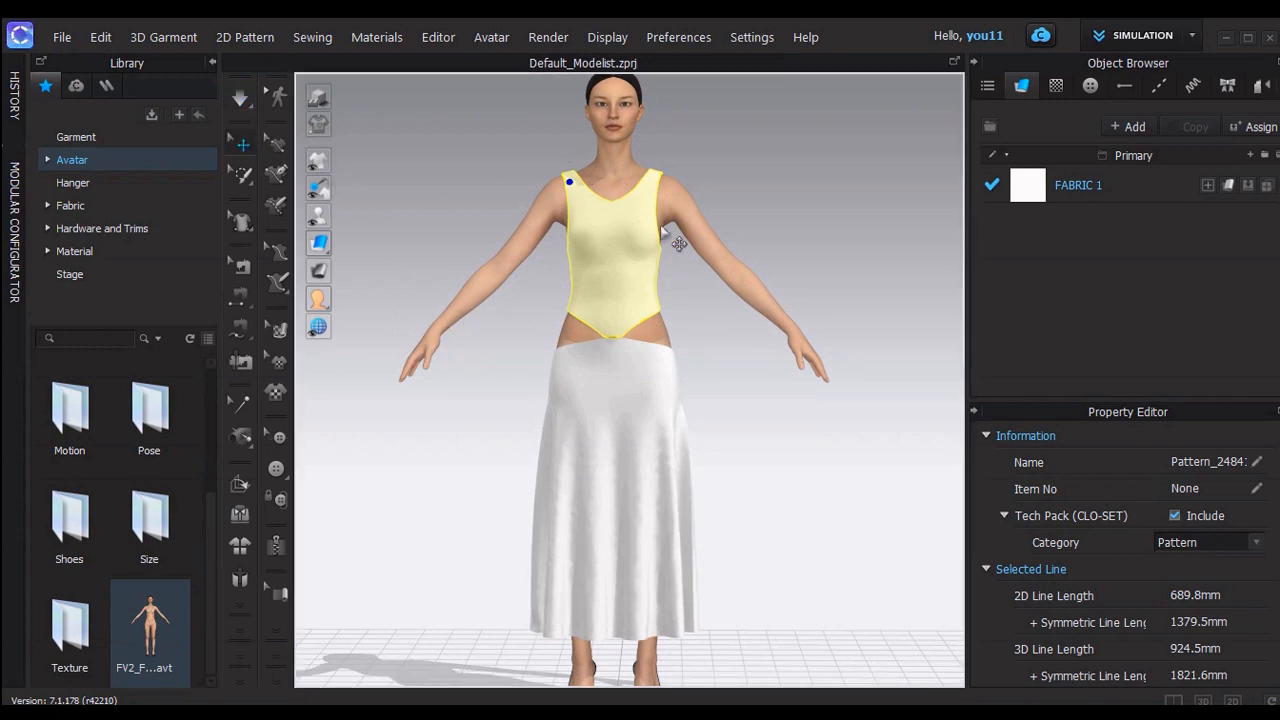
pyautogui.click(792, 238)
# Restart the simulation from a back view, pull the back bodice's shoulder strap up, and inspect the fit from the front and side
pyautogui.moveTo(794, 240); pyautogui.dragTo(773, 172, button='middle')
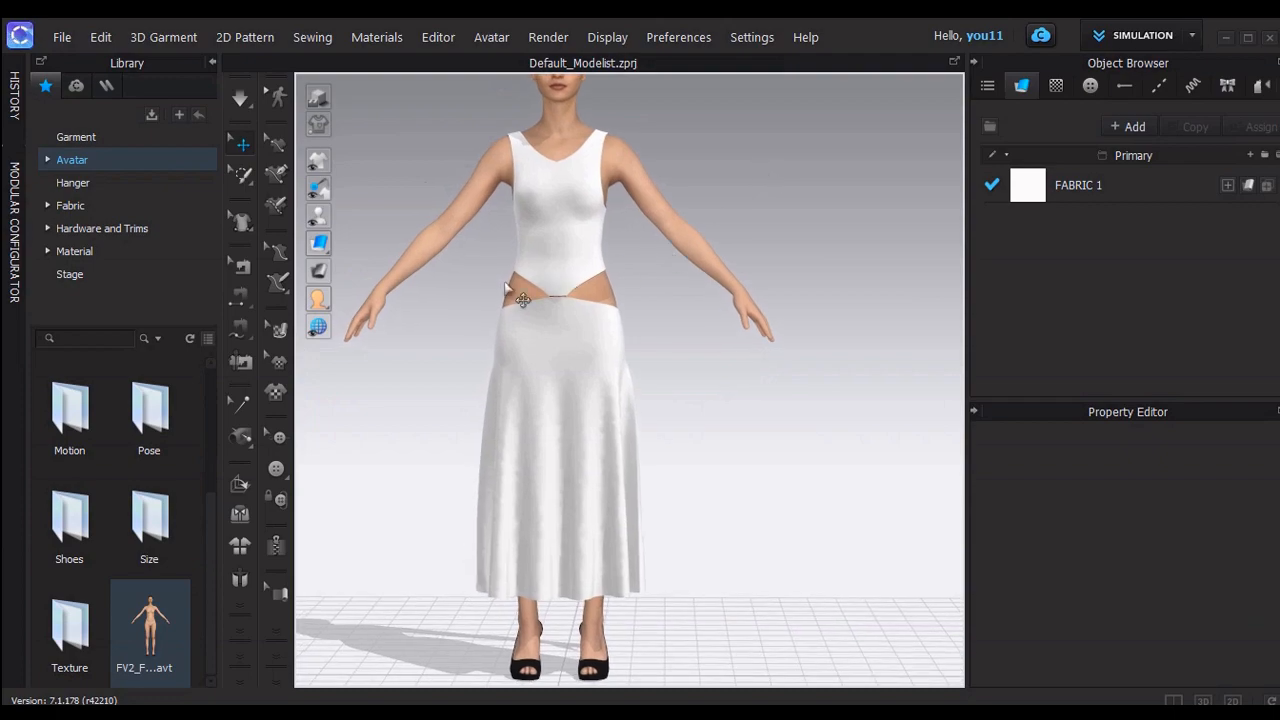
pyautogui.moveTo(493, 287); pyautogui.dragTo(398, 185, button='right')
pyautogui.click(241, 108)
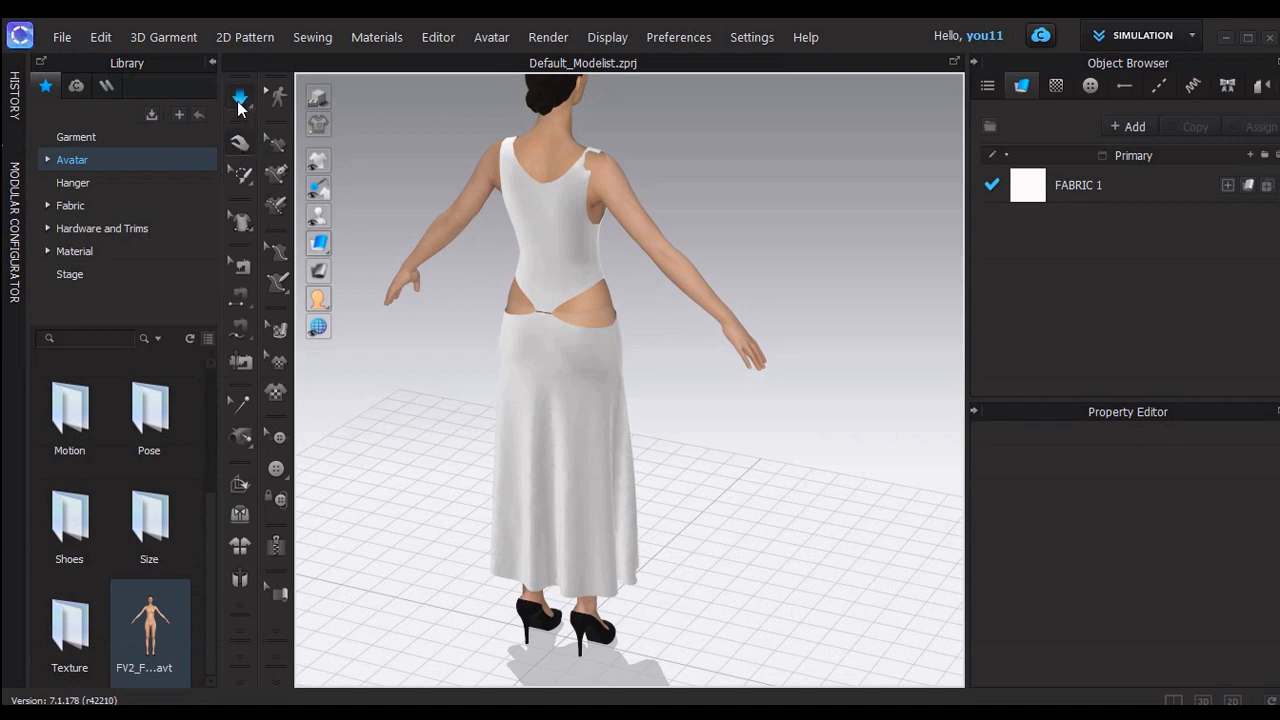
pyautogui.moveTo(588, 157); pyautogui.dragTo(595, 108)
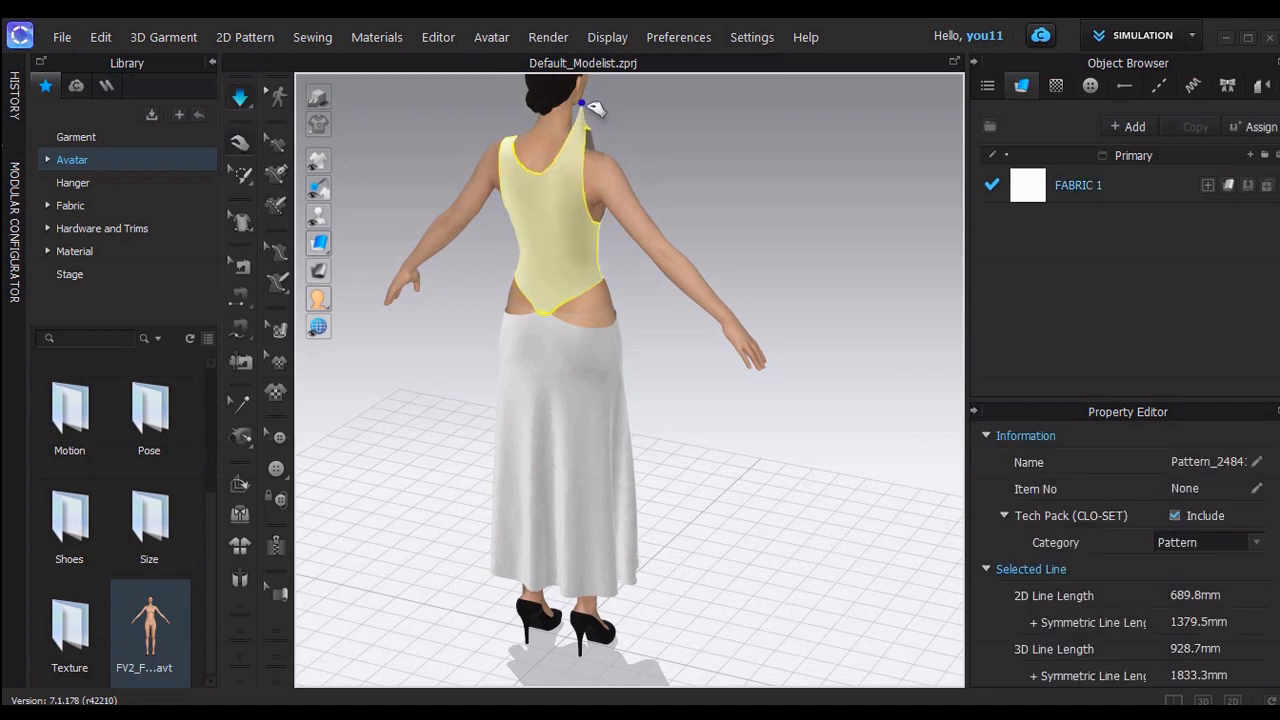
pyautogui.moveTo(551, 178); pyautogui.dragTo(676, 202, button='right')
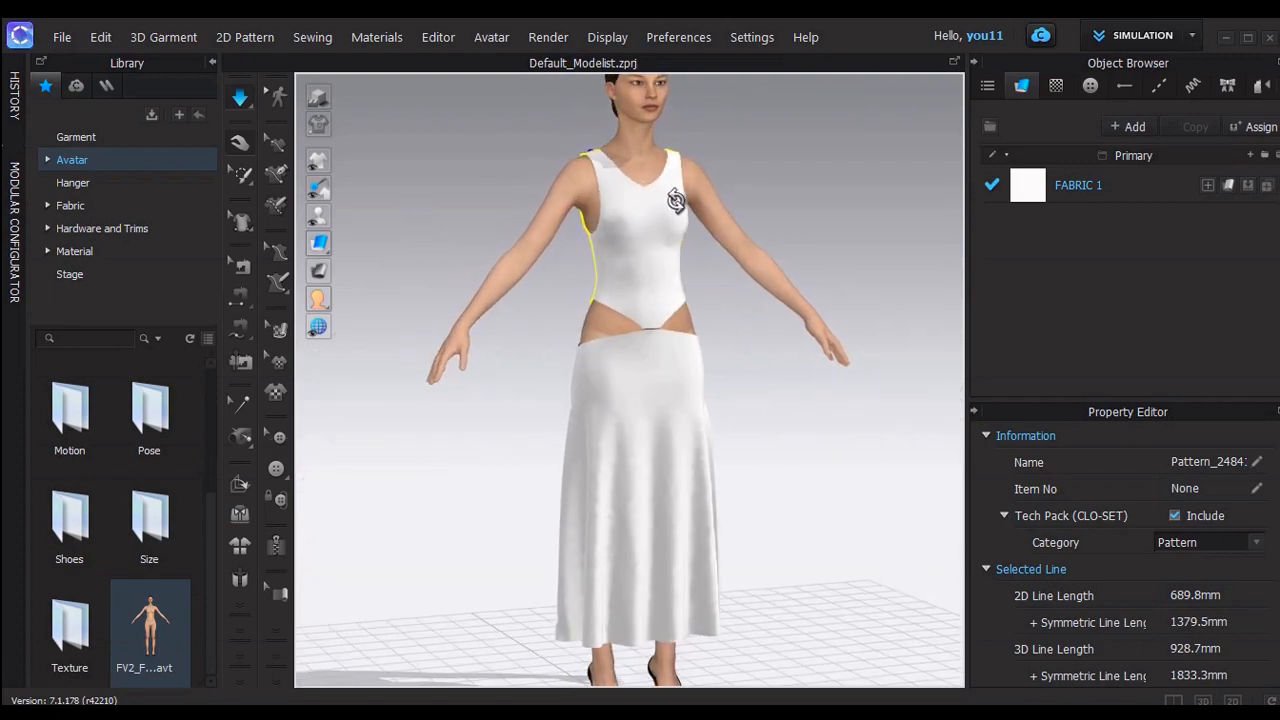
pyautogui.moveTo(579, 226); pyautogui.dragTo(660, 226, button='right')
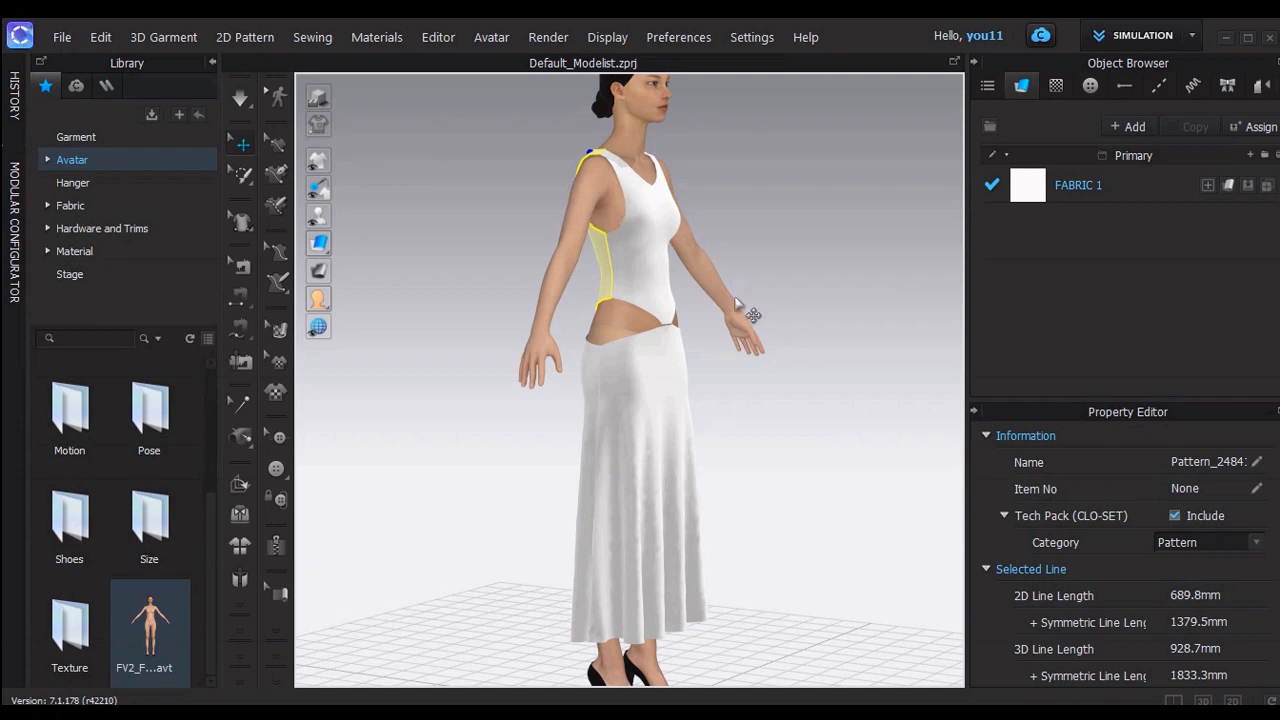
# Move the front skirt's upper side corner inward and slightly up in the 2D pattern to narrow the waist
pyautogui.click(1233, 700)
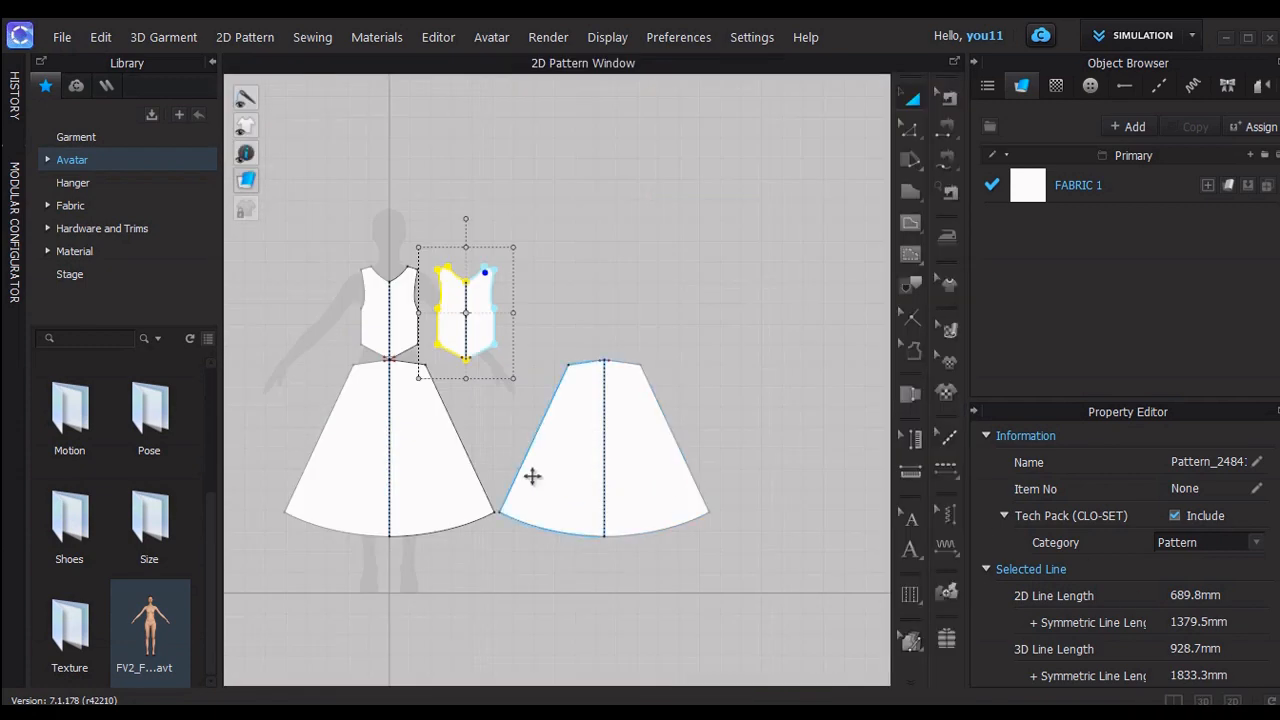
pyautogui.scroll(5, 370, 342)
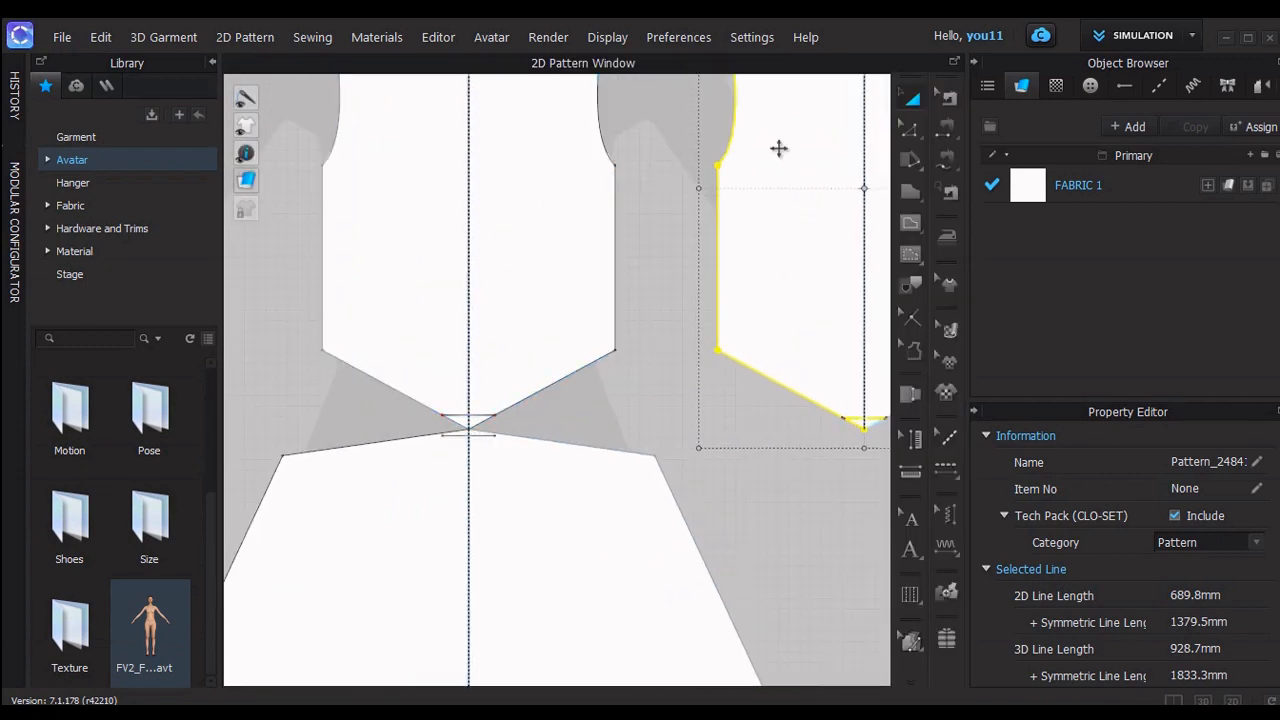
pyautogui.click(908, 131)
pyautogui.moveTo(284, 457); pyautogui.dragTo(303, 444)
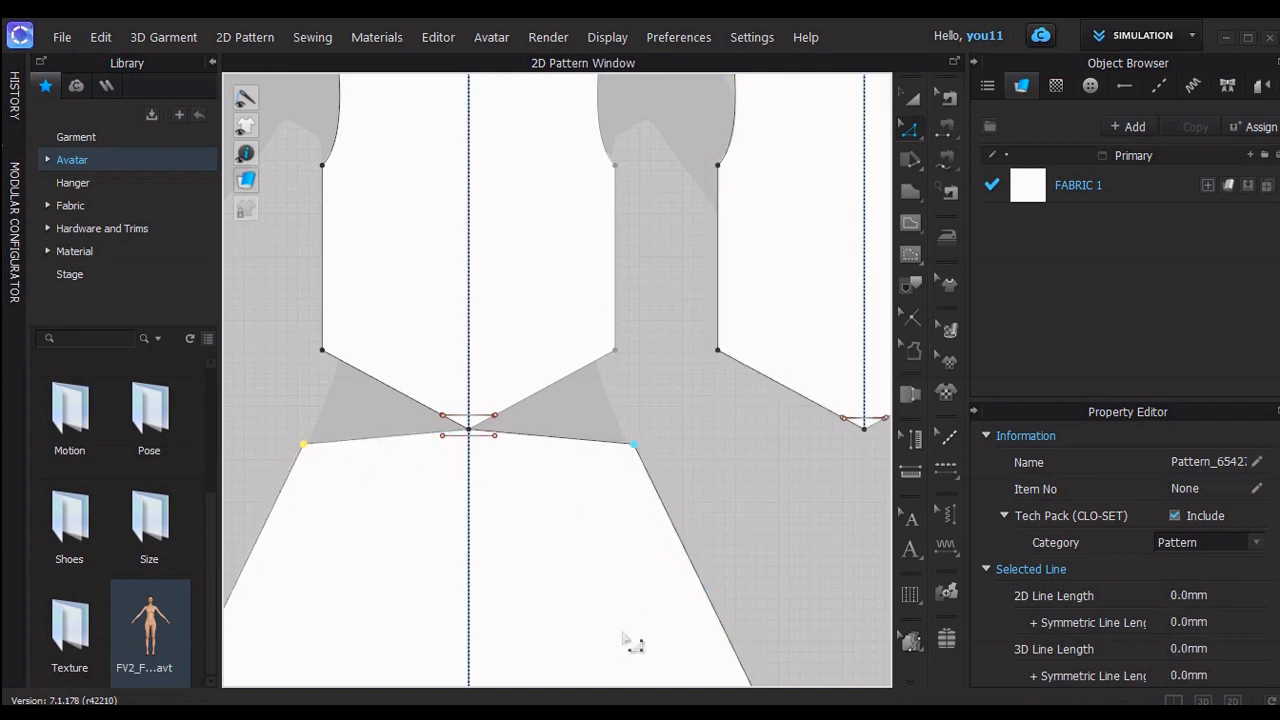
# Move the back skirt's upper side corner inward and up to narrow its waist, and simulate the dress again
pyautogui.moveTo(794, 541); pyautogui.dragTo(400, 523, button='middle')
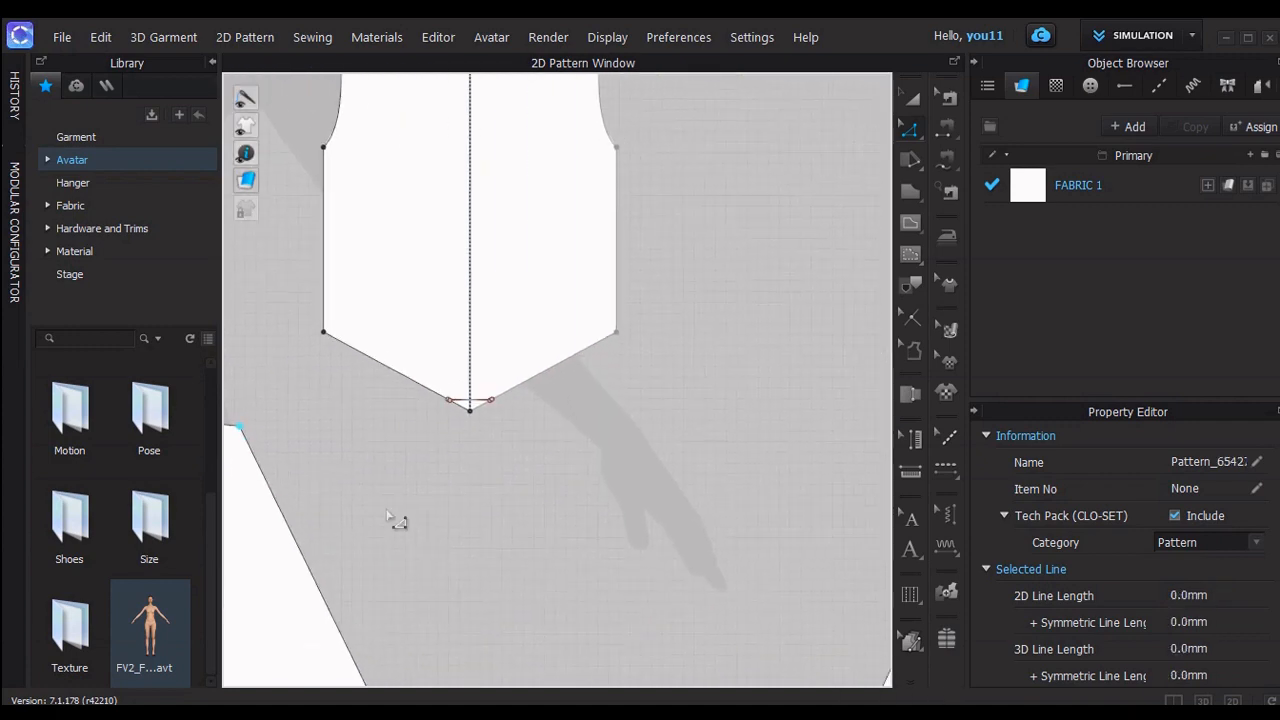
pyautogui.moveTo(712, 486); pyautogui.dragTo(363, 486, button='middle')
pyautogui.moveTo(666, 454); pyautogui.dragTo(679, 443)
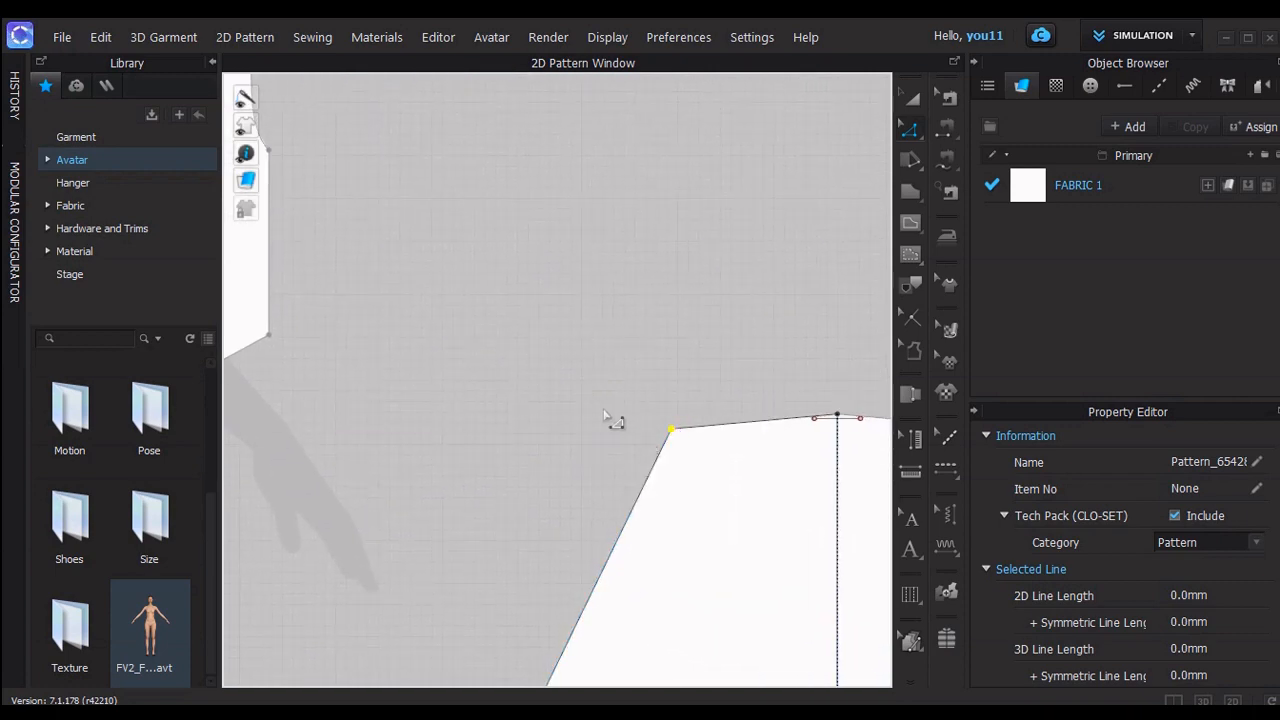
pyautogui.click(1203, 700)
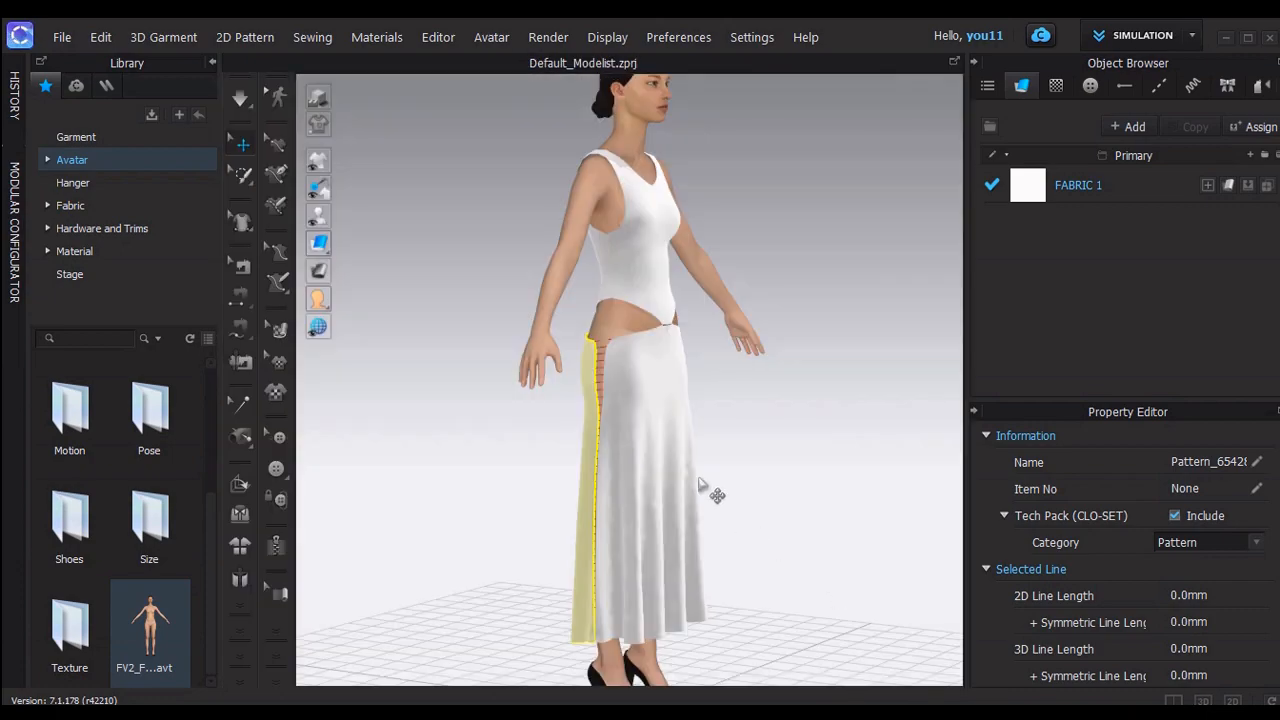
pyautogui.click(240, 98)
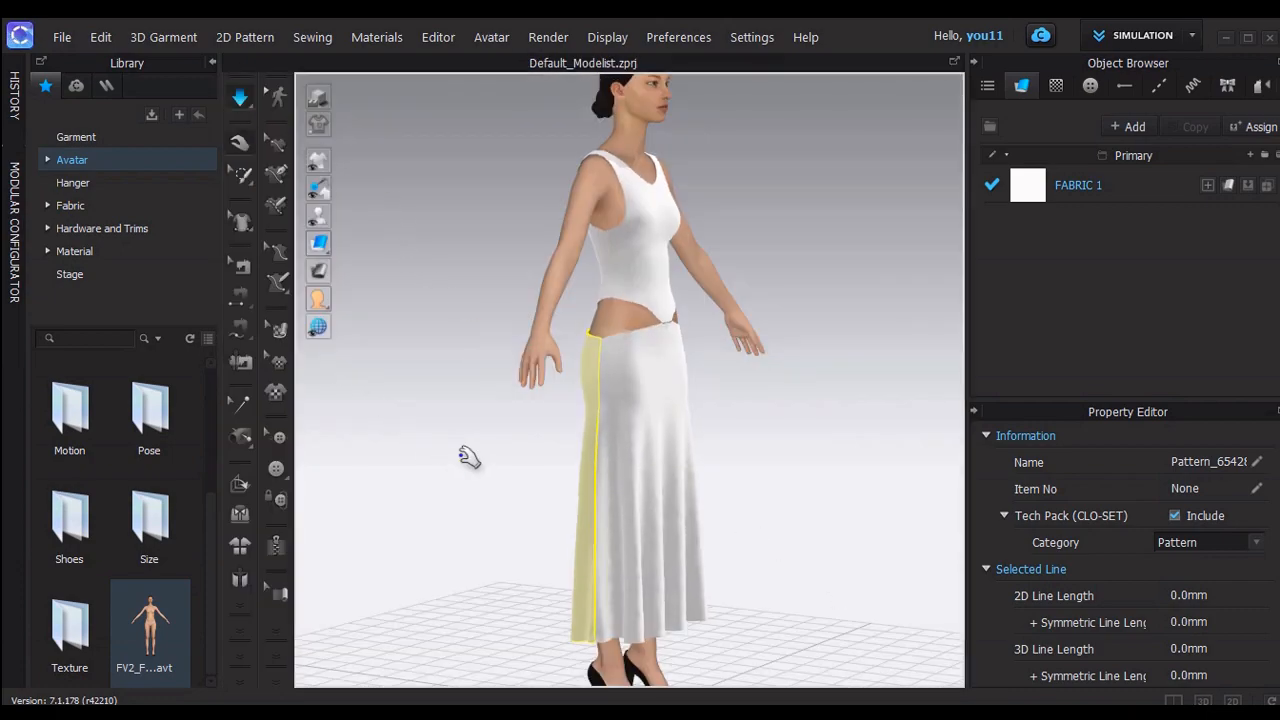
# Move the front bodice's waist tip, together with its internal line, straight up about 29 mm in the 2D pattern
pyautogui.moveTo(659, 392); pyautogui.dragTo(514, 363, button='right')
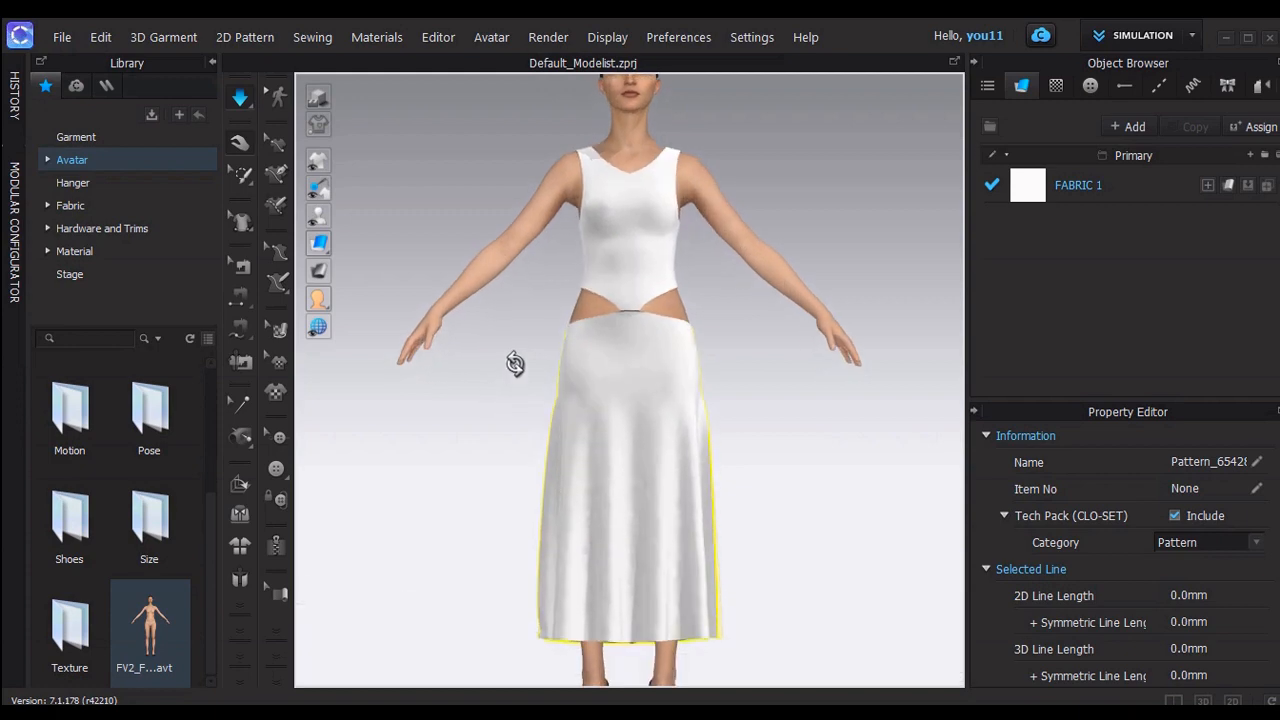
pyautogui.moveTo(665, 392); pyautogui.dragTo(666, 460, button='right')
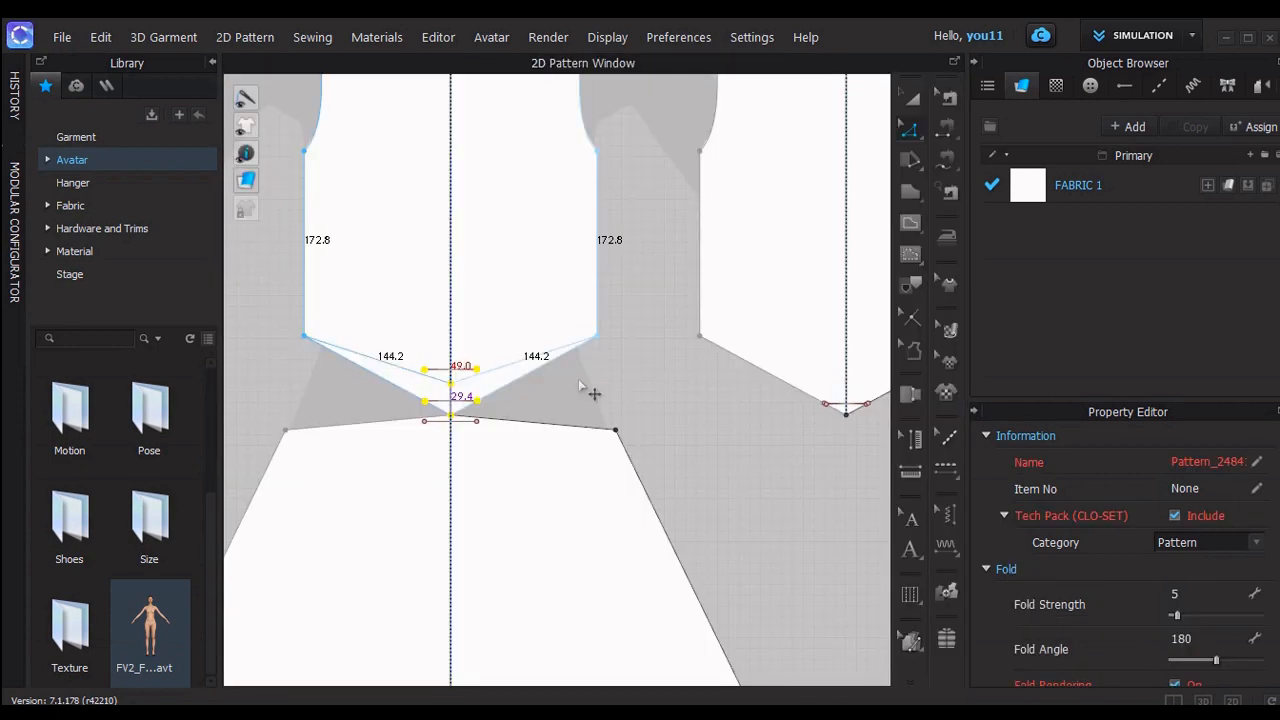
pyautogui.moveTo(579, 385); pyautogui.dragTo(579, 385)
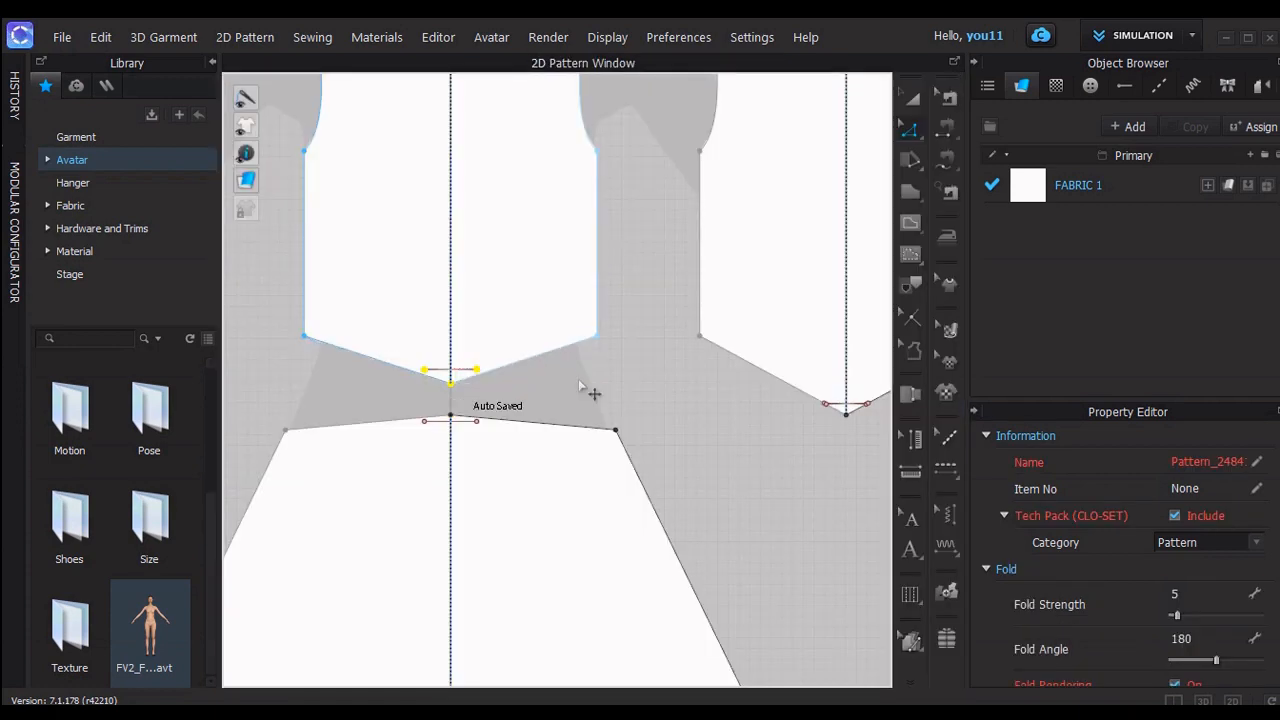
# Select the back bodice's waist tip with its internal lines and raise it level with the front bodice's tip
pyautogui.click(828, 410)
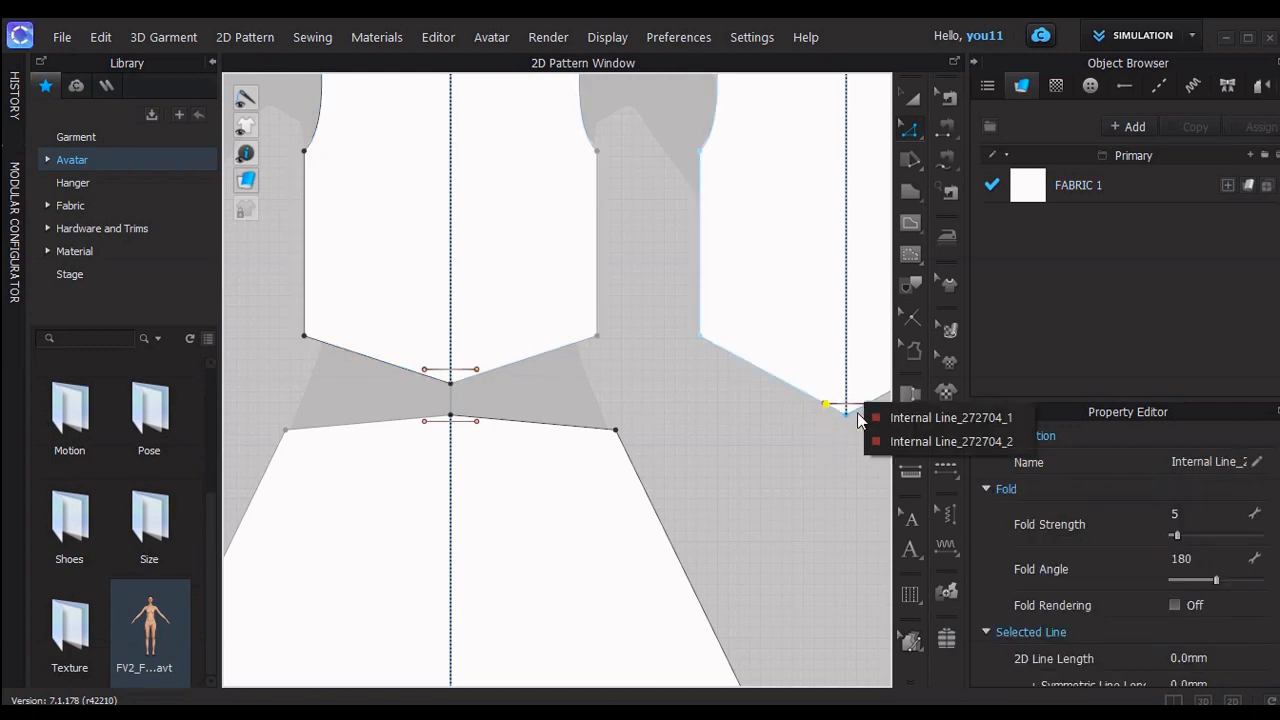
pyautogui.click(891, 418)
pyautogui.click(843, 417)
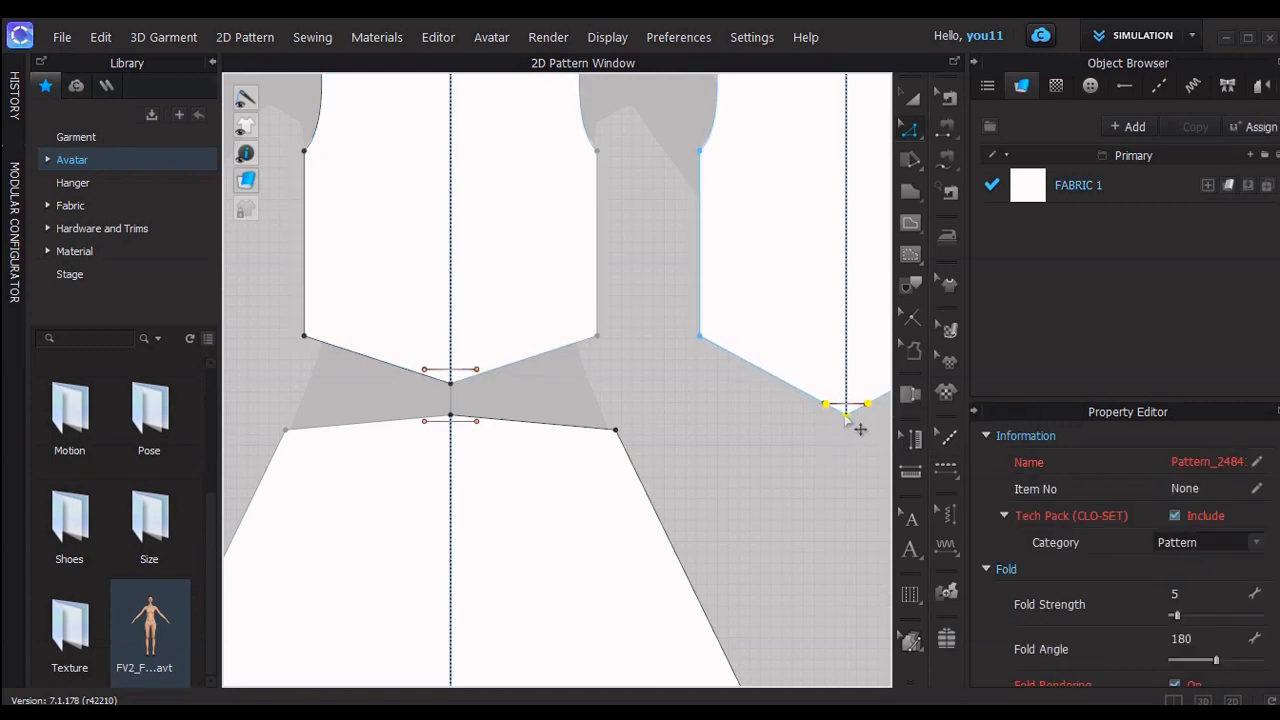
pyautogui.moveTo(845, 420); pyautogui.dragTo(845, 391)
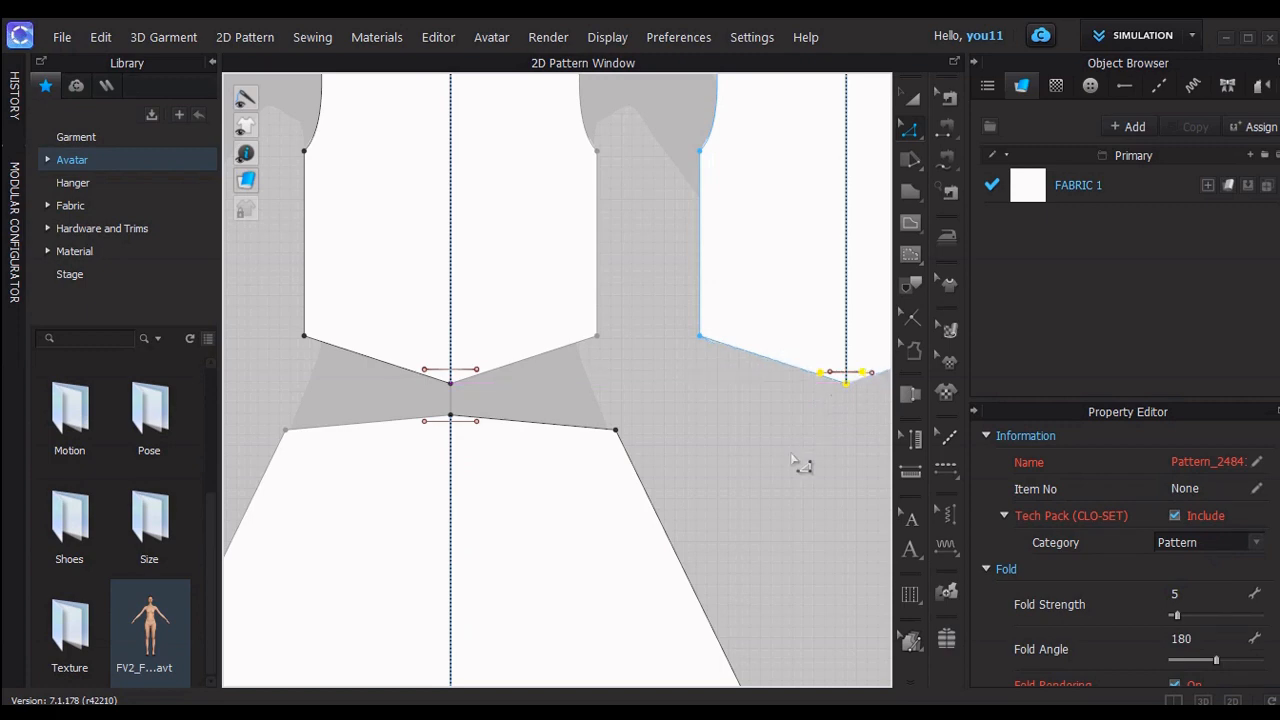
pyautogui.click(793, 460)
# Simulate the dress with the raised waist tips, check it from the front, and stop the simulation
pyautogui.click(1201, 697)
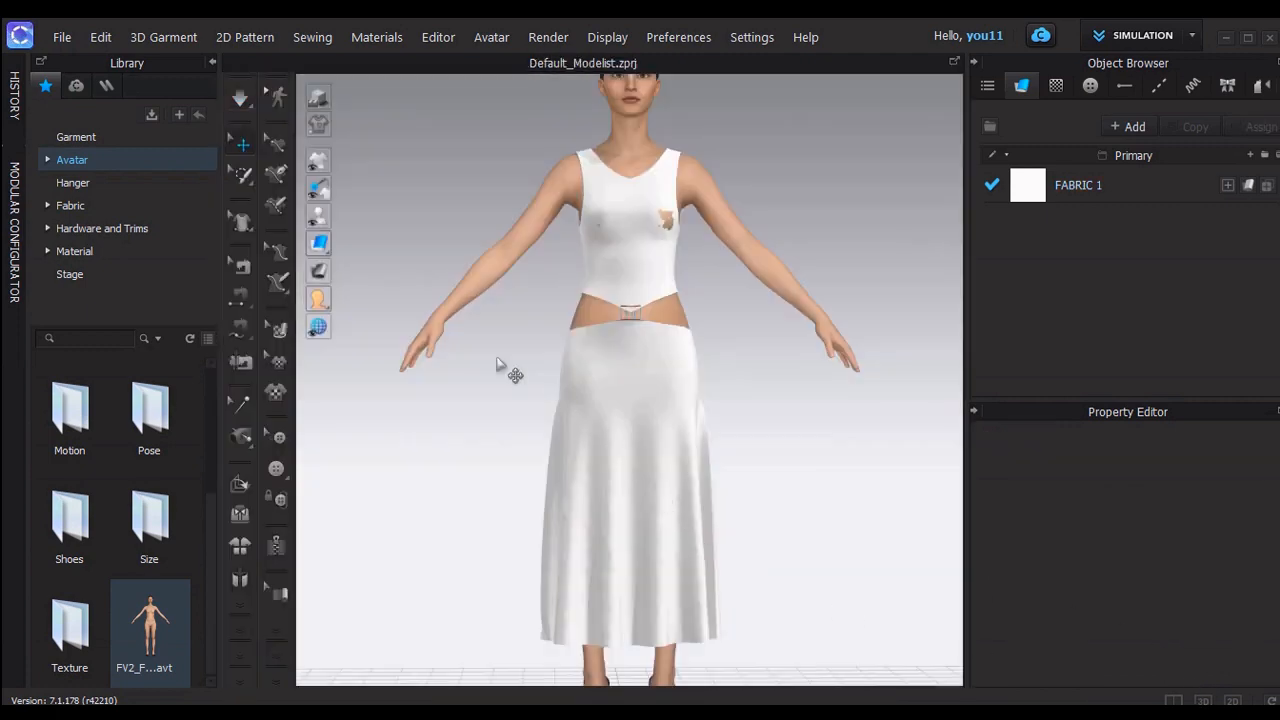
pyautogui.click(240, 100)
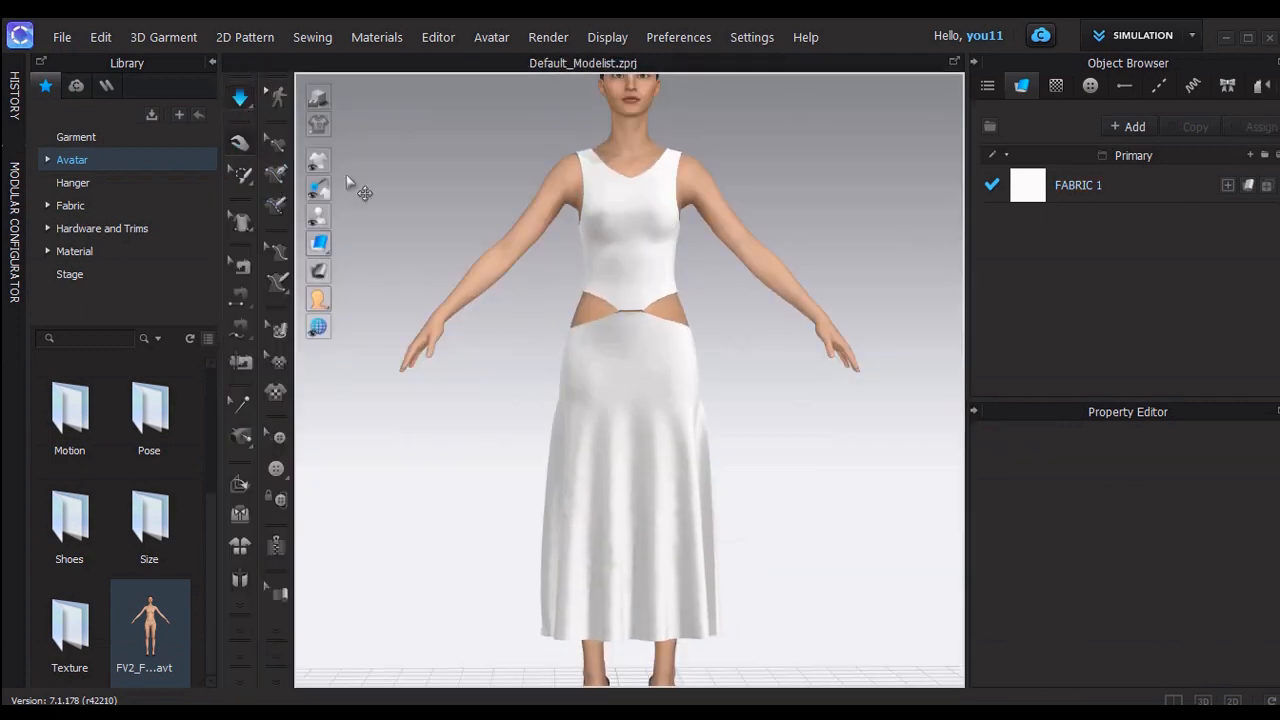
pyautogui.moveTo(580, 277)
pyautogui.mouseDown(button='right')
pyautogui.moveTo(737, 277)
pyautogui.moveTo(971, 240)
pyautogui.moveTo(561, 325)
pyautogui.moveTo(606, 317)
pyautogui.moveTo(663, 366)
pyautogui.moveTo(580, 286)
pyautogui.mouseUp(button='right')
pyautogui.click(238, 146)
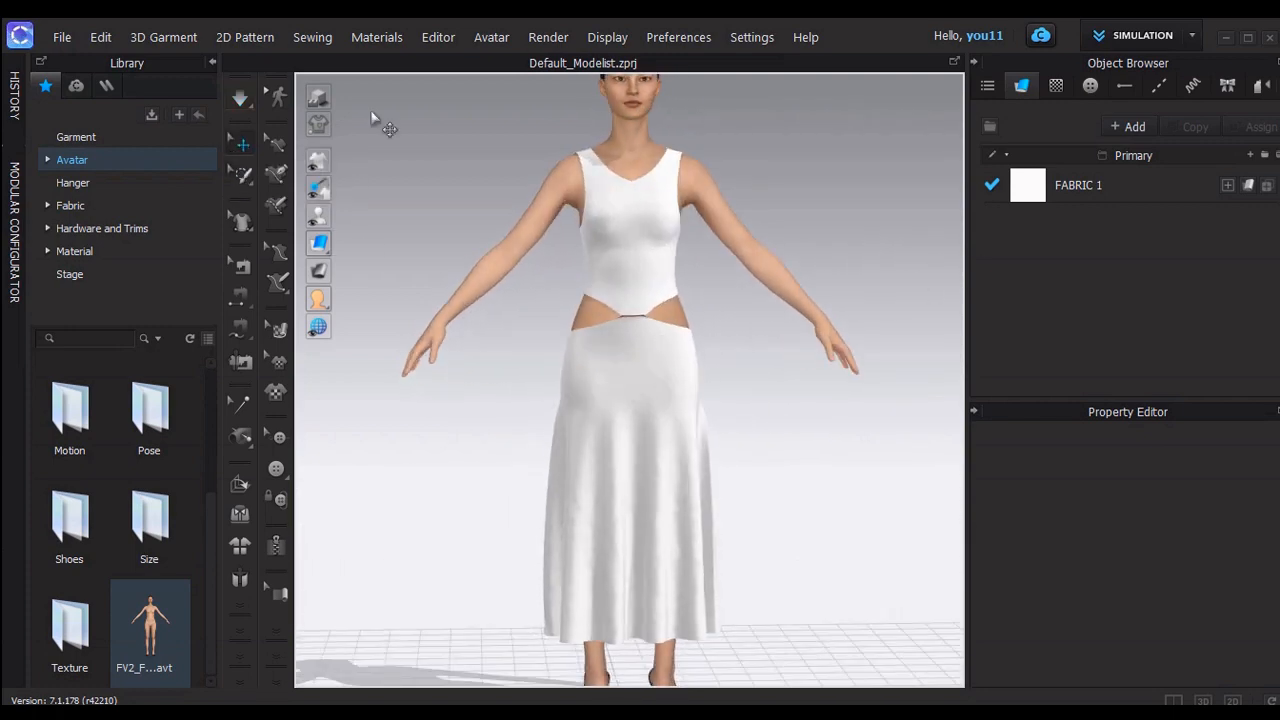
# Raise the lower side corners of the front and back bodices by the same amount and simulate the dress again
pyautogui.click(1238, 695)
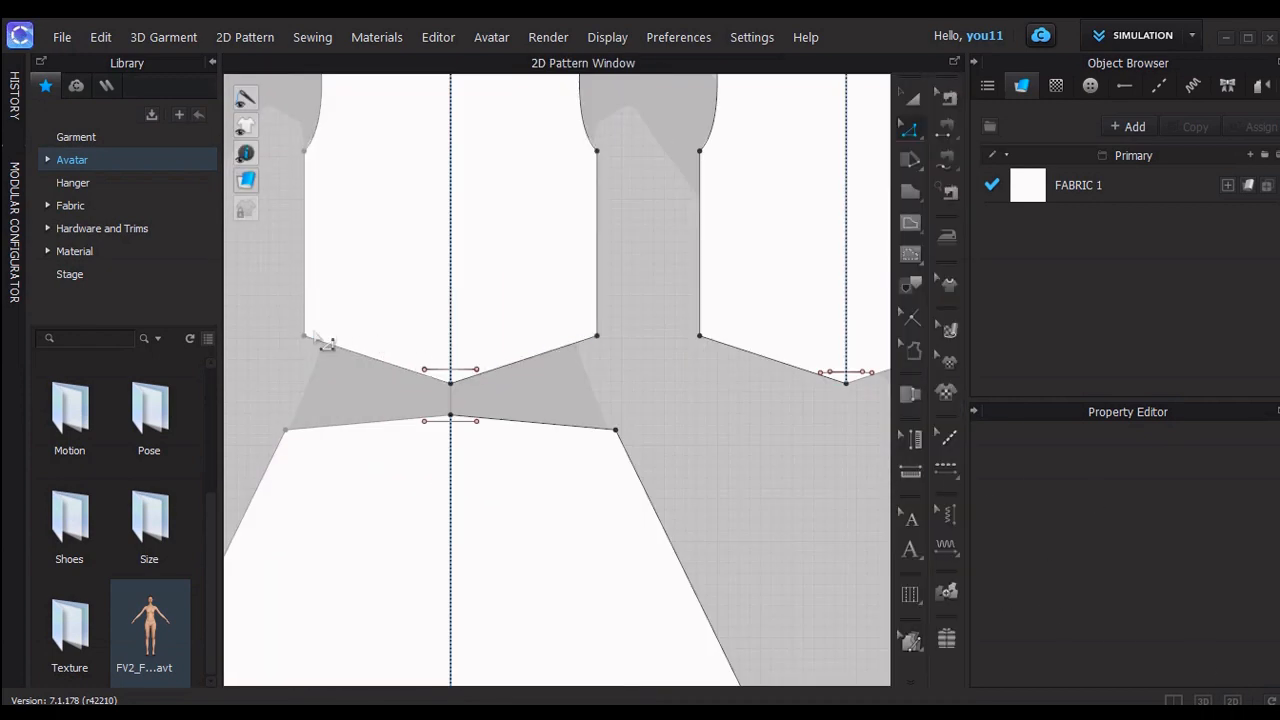
pyautogui.moveTo(321, 349); pyautogui.dragTo(321, 328)
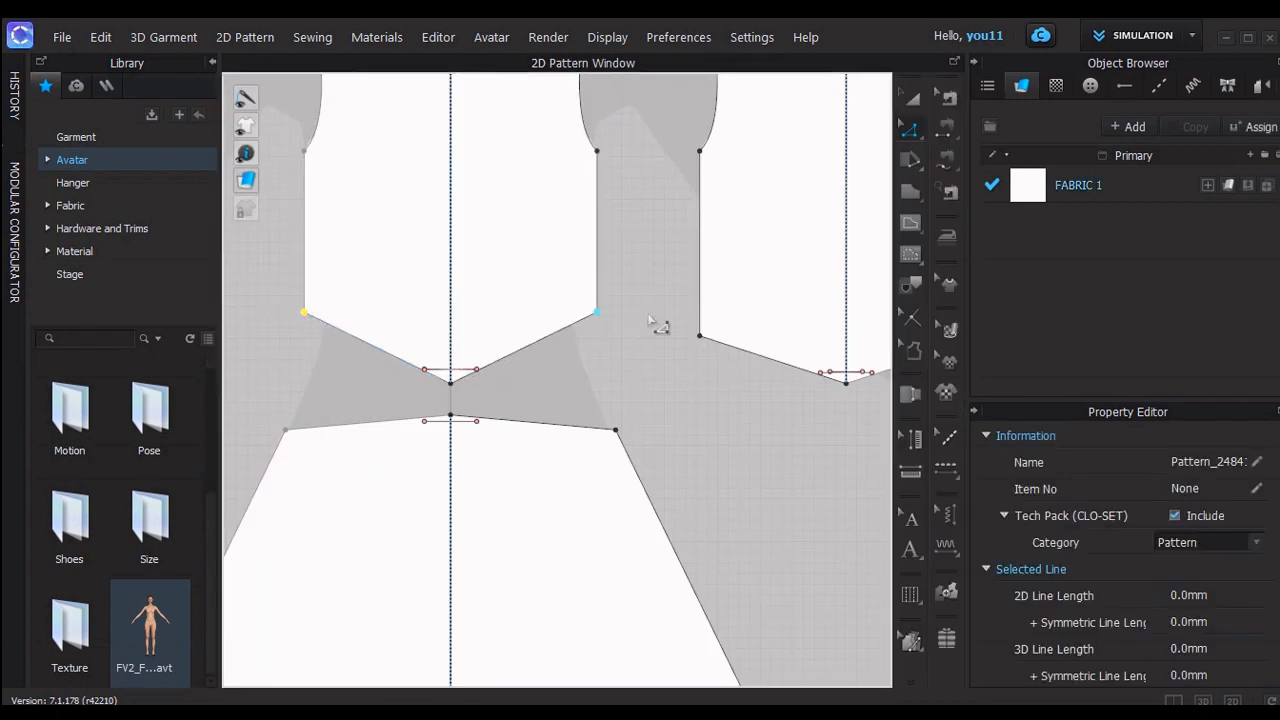
pyautogui.moveTo(714, 346); pyautogui.dragTo(713, 322)
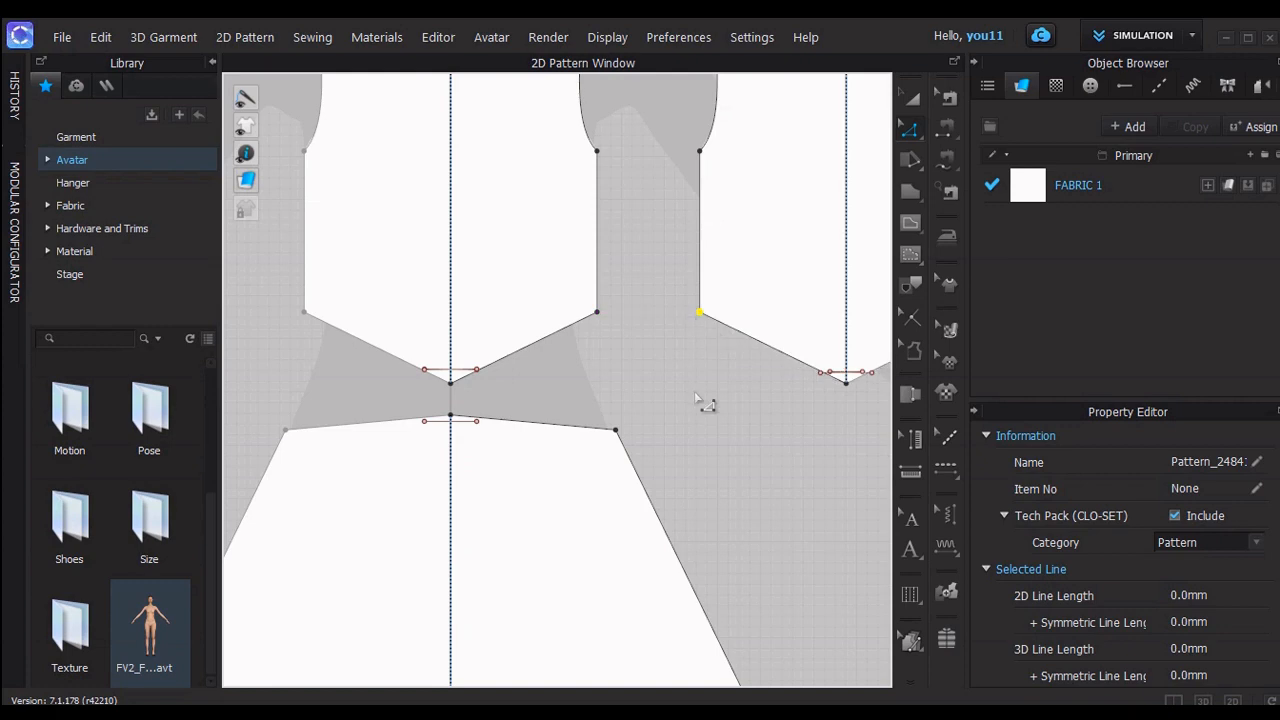
pyautogui.click(1203, 700)
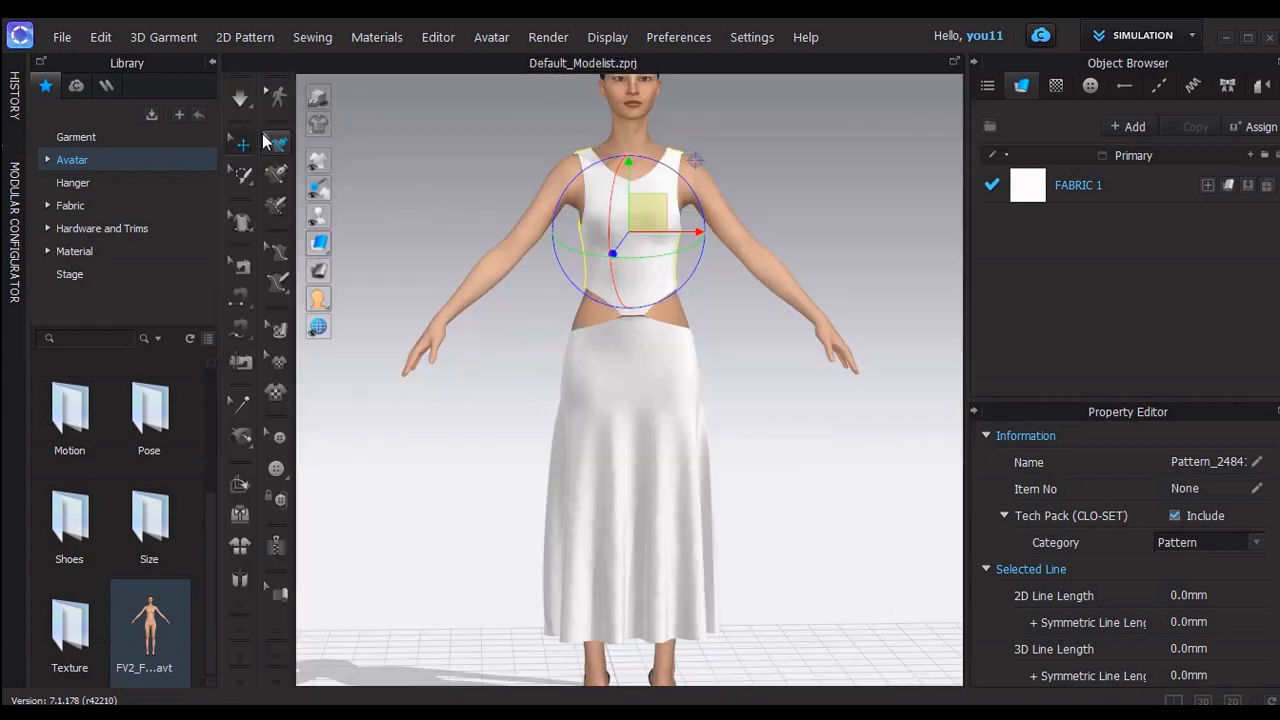
pyautogui.click(240, 97)
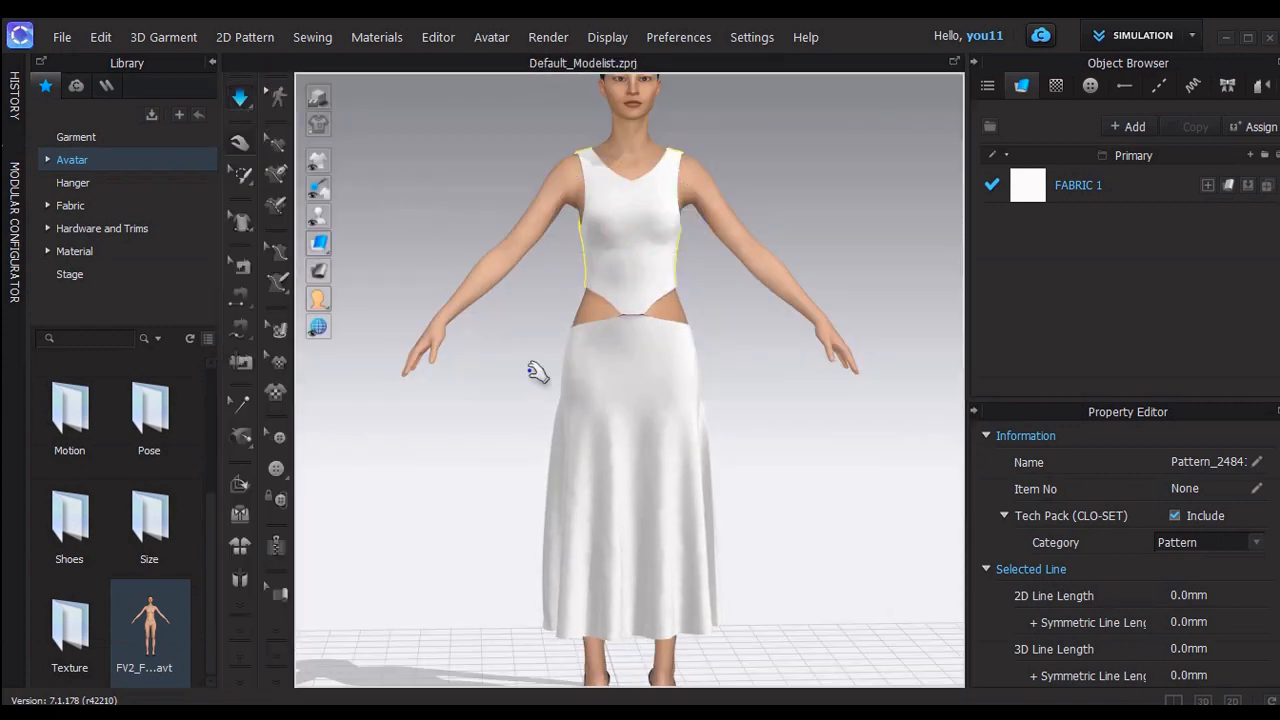
pyautogui.moveTo(506, 363); pyautogui.dragTo(862, 388, button='right')
# Curve the front and back necklines into rounded scoops, raising the back neckline's centre point, and check the dress in 3D
pyautogui.click(1232, 699)
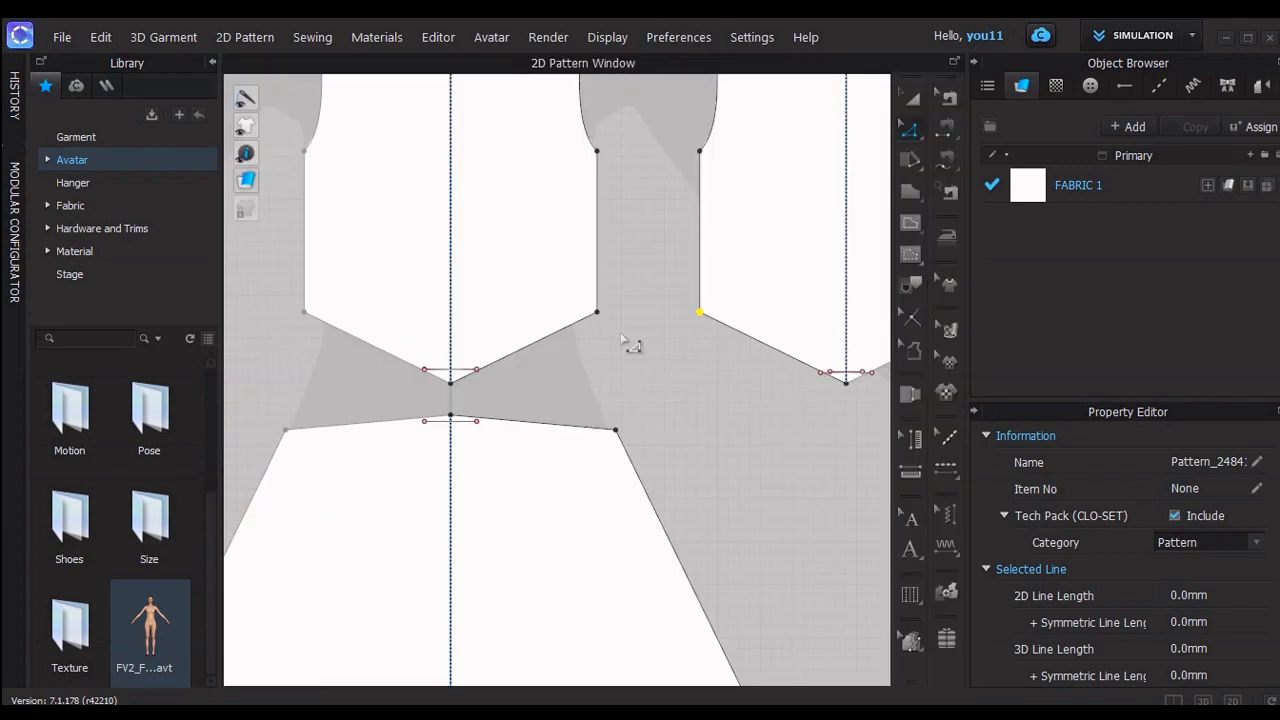
pyautogui.moveTo(733, 209); pyautogui.dragTo(730, 262)
pyautogui.click(710, 229)
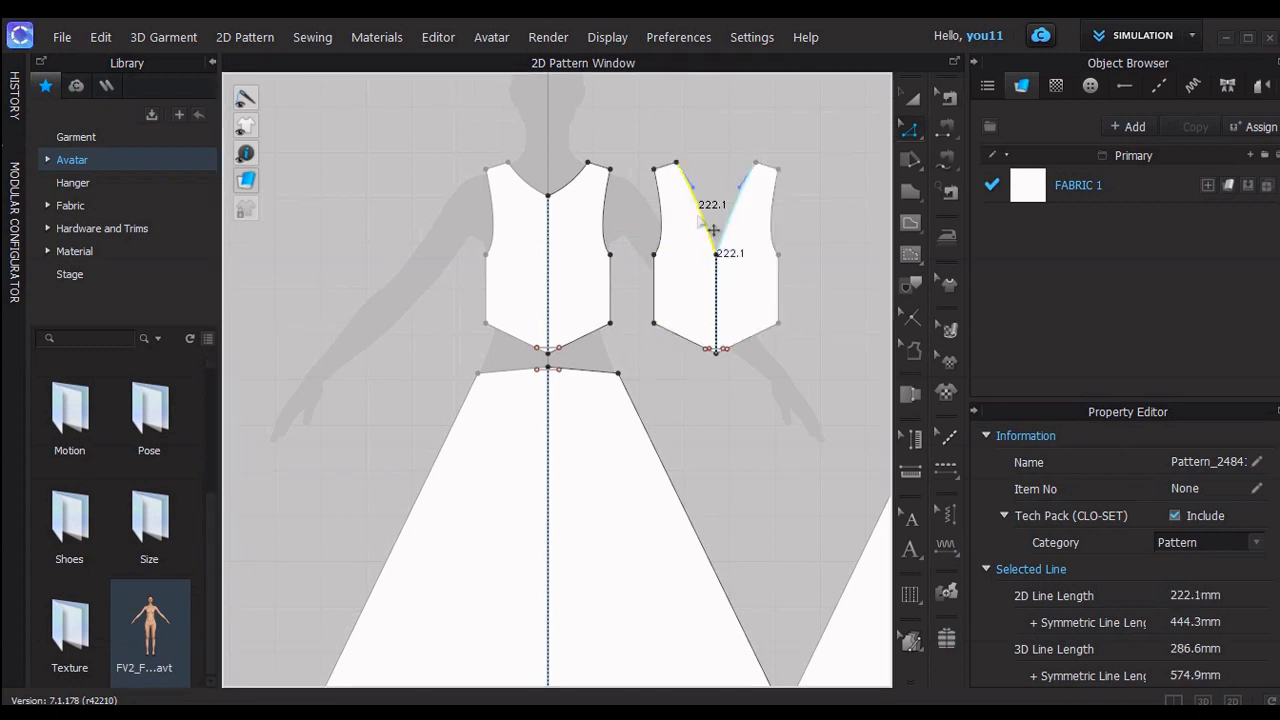
pyautogui.moveTo(706, 200); pyautogui.dragTo(740, 257)
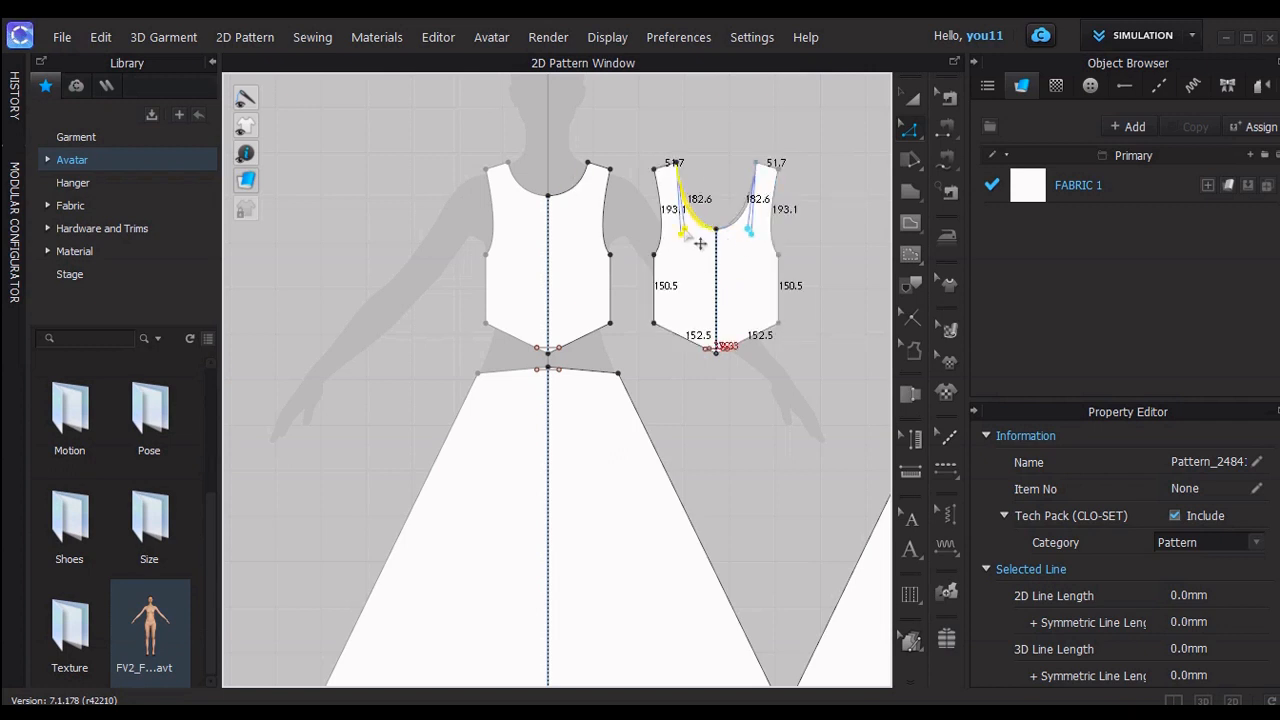
pyautogui.click(780, 238)
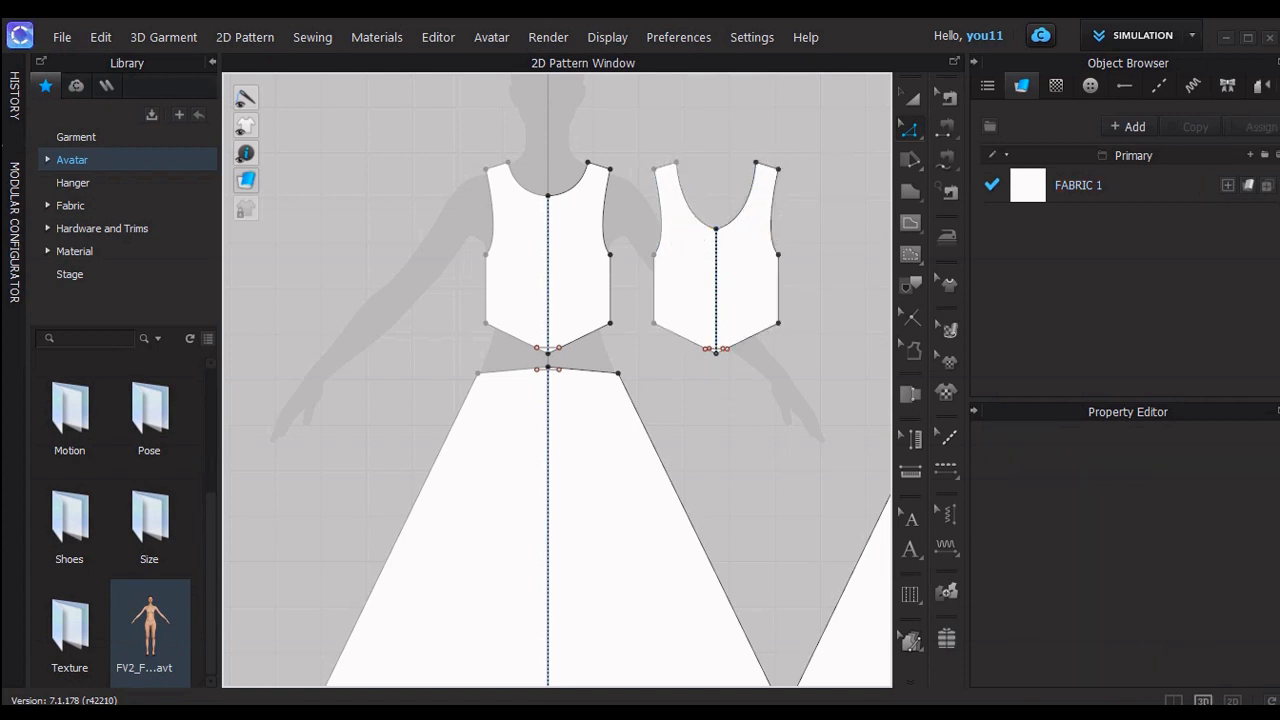
pyautogui.hotkey('ctrl', '1')
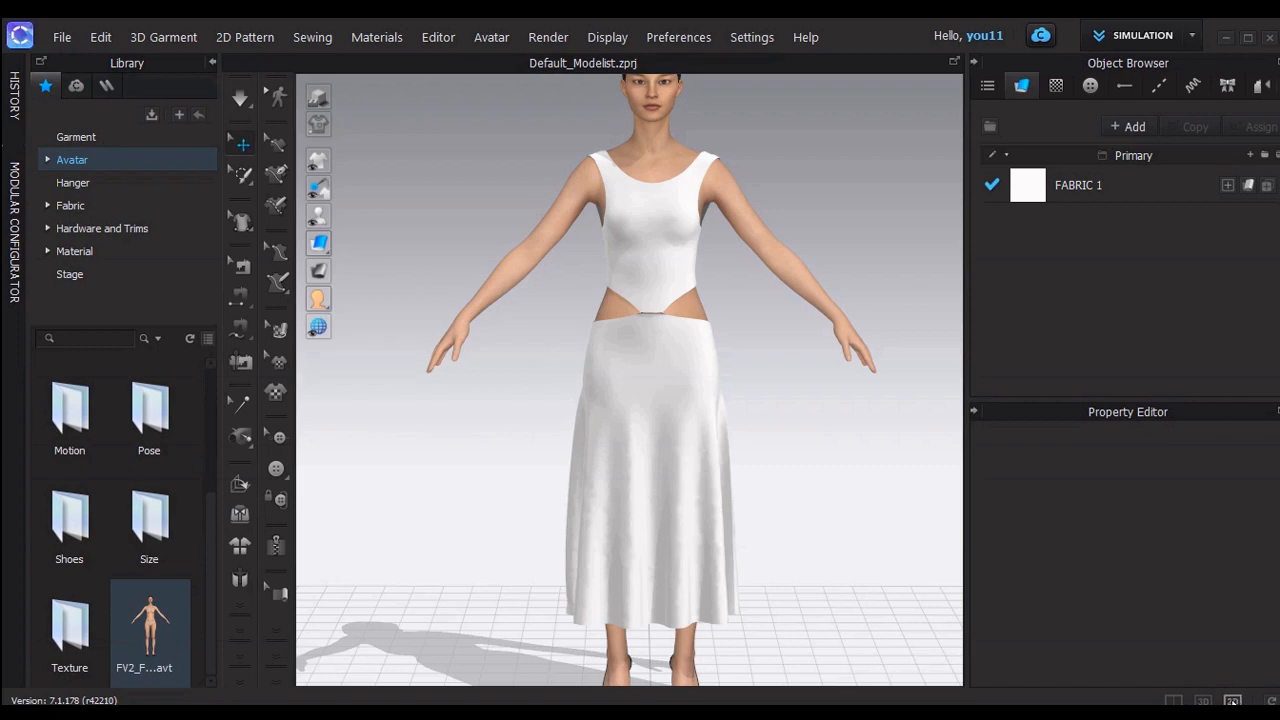
# Move the underarm corners of the front and back bodices outward and up in the 2D pattern, and restart the simulation
pyautogui.hotkey('ctrl', '2')
pyautogui.moveTo(486, 257); pyautogui.dragTo(478, 243)
pyautogui.moveTo(666, 268); pyautogui.dragTo(660, 260)
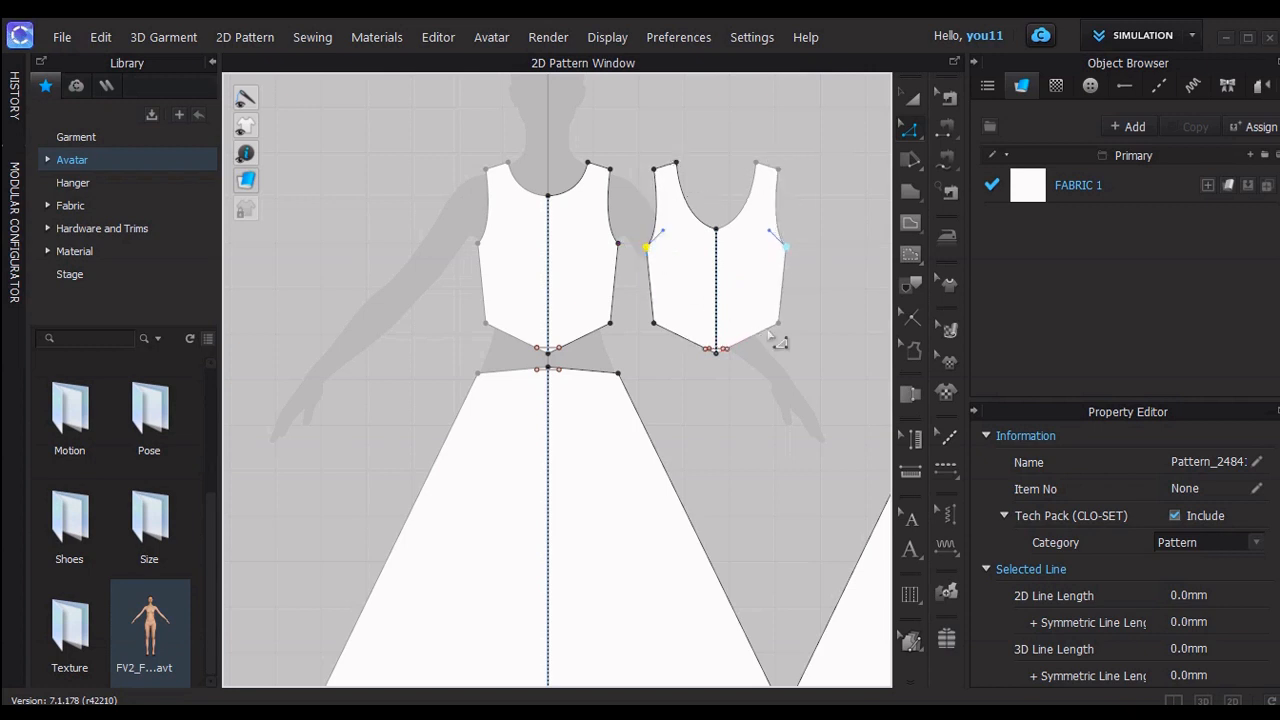
pyautogui.click(1203, 700)
pyautogui.click(241, 98)
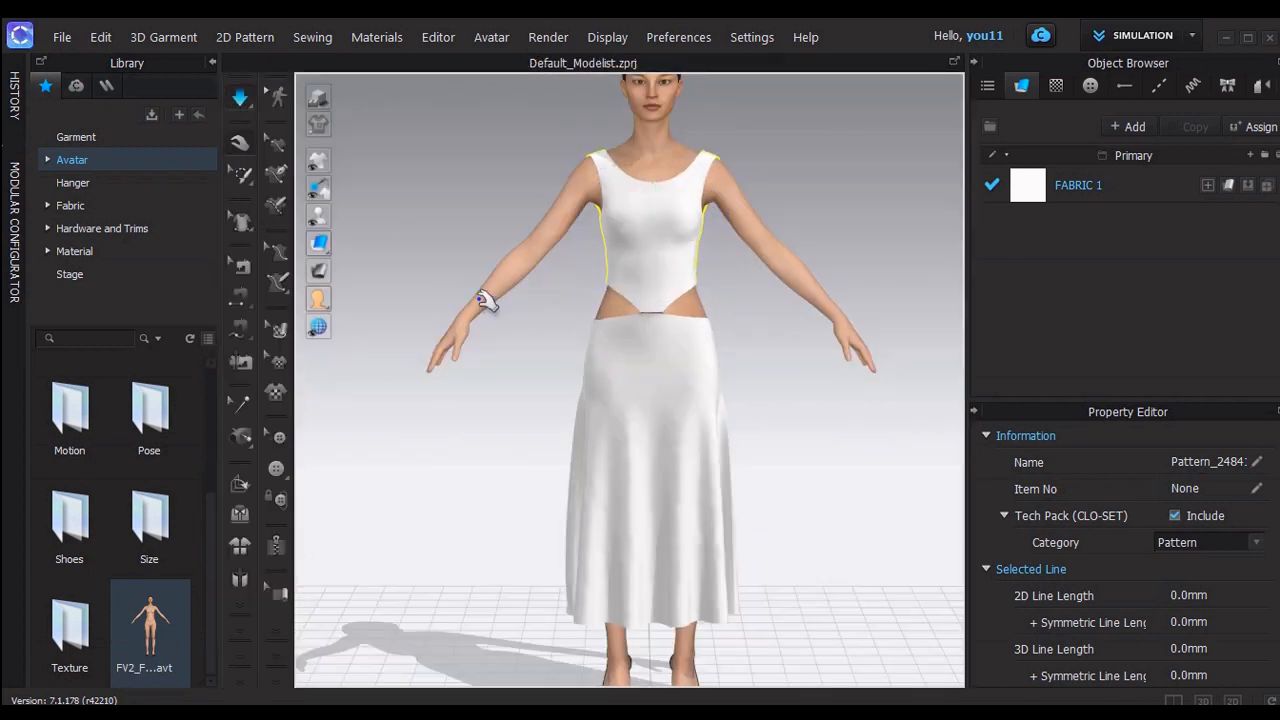
# Pull the front and back bodices into place at the shoulder straps while the simulation runs, and clear the selection
pyautogui.click(622, 155)
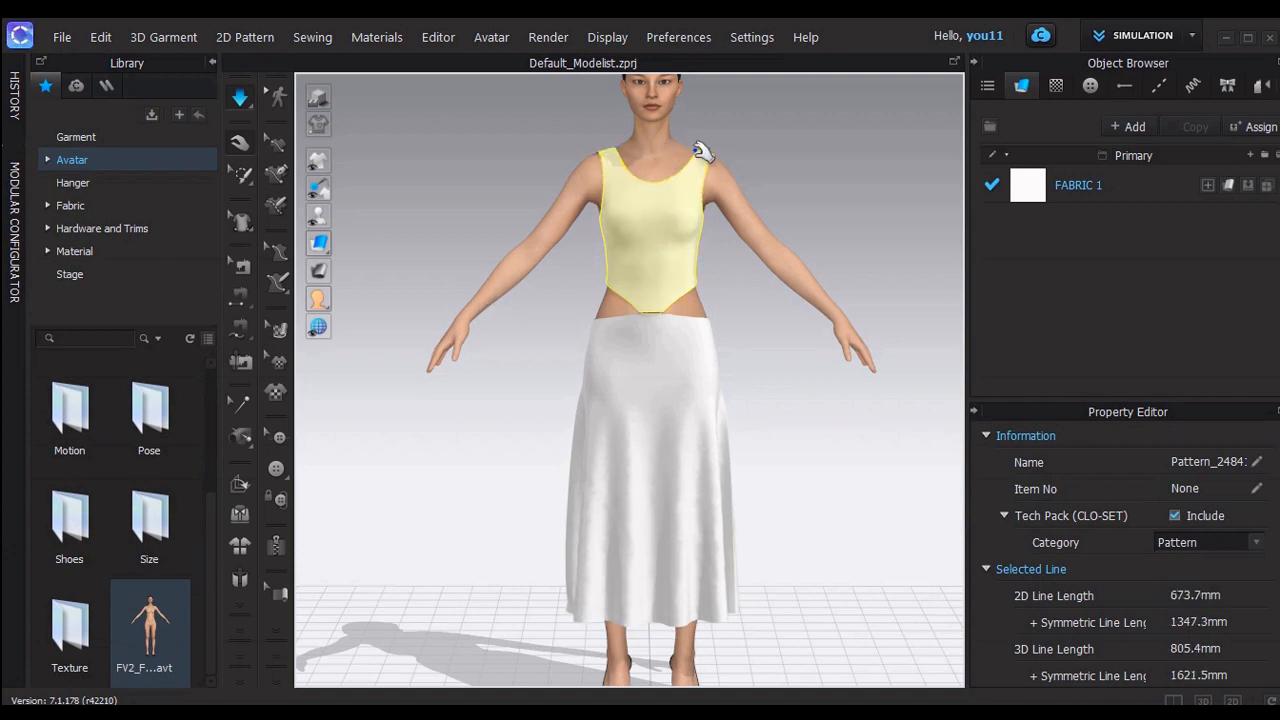
pyautogui.moveTo(672, 180); pyautogui.dragTo(722, 163, button='right')
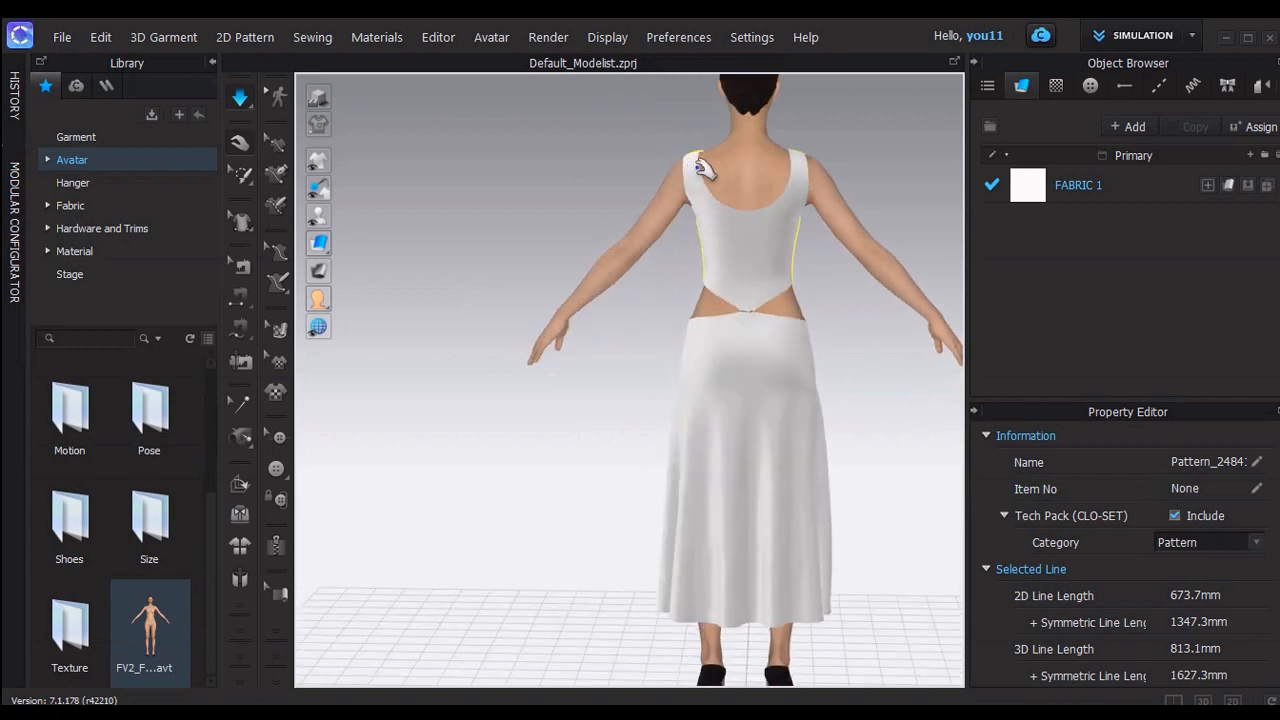
pyautogui.click(728, 164)
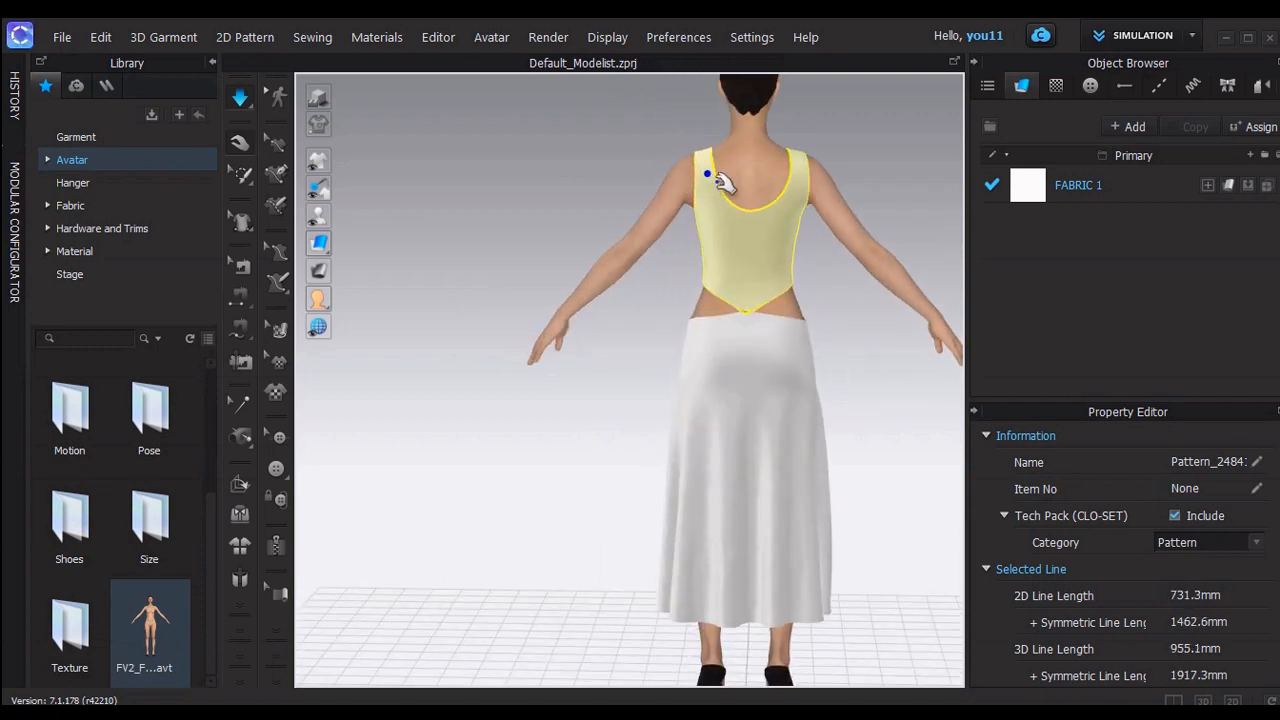
pyautogui.click(586, 186)
# Pull the back bodice at its lower waist edge during the simulation and view the dress from other angles
pyautogui.moveTo(586, 186); pyautogui.dragTo(760, 323, button='right')
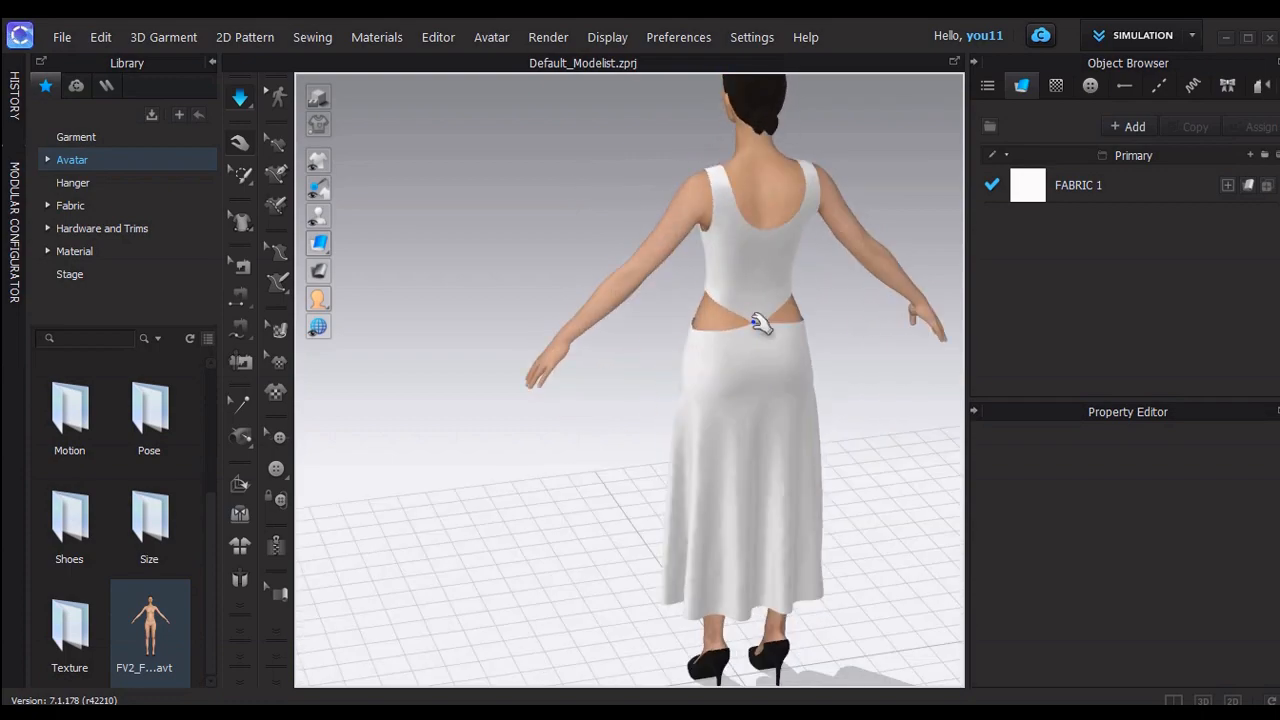
pyautogui.click(760, 323)
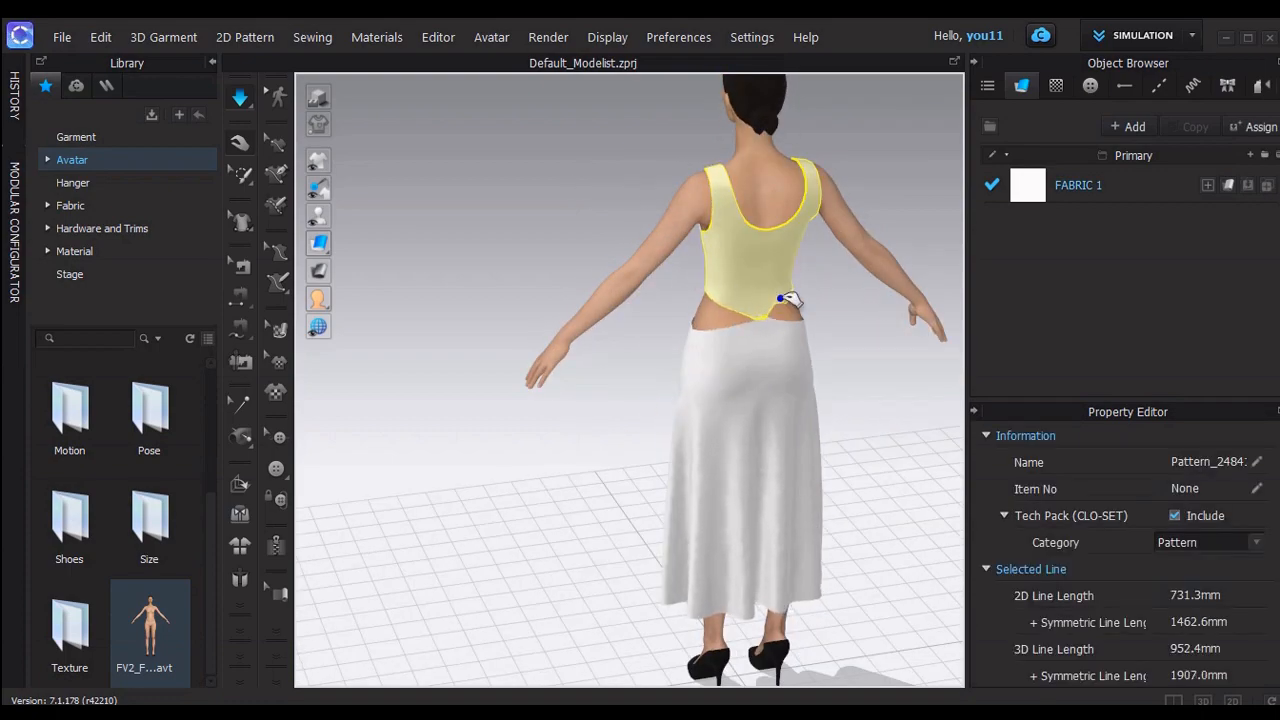
pyautogui.moveTo(600, 253); pyautogui.dragTo(878, 392, button='right')
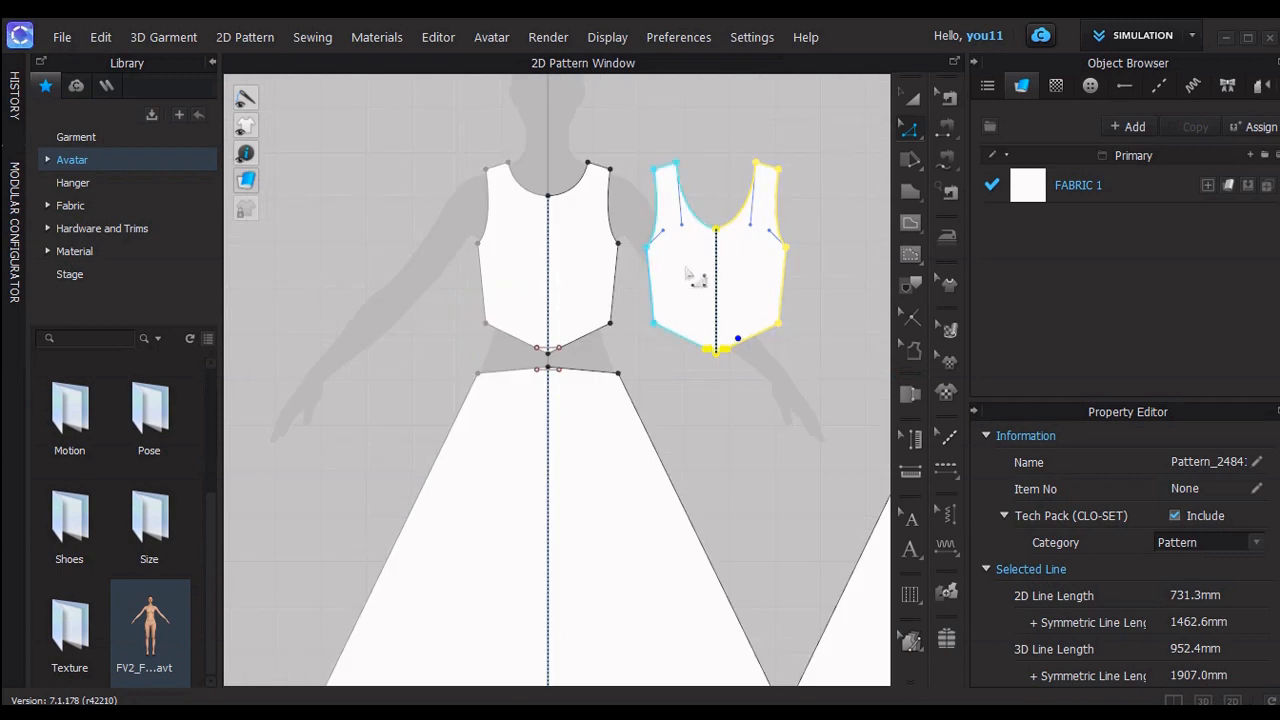
# Draw a 51.4 mm internal line across the back bodice's strap, just below and parallel to the shoulder seam
pyautogui.scroll(5, 757, 200)
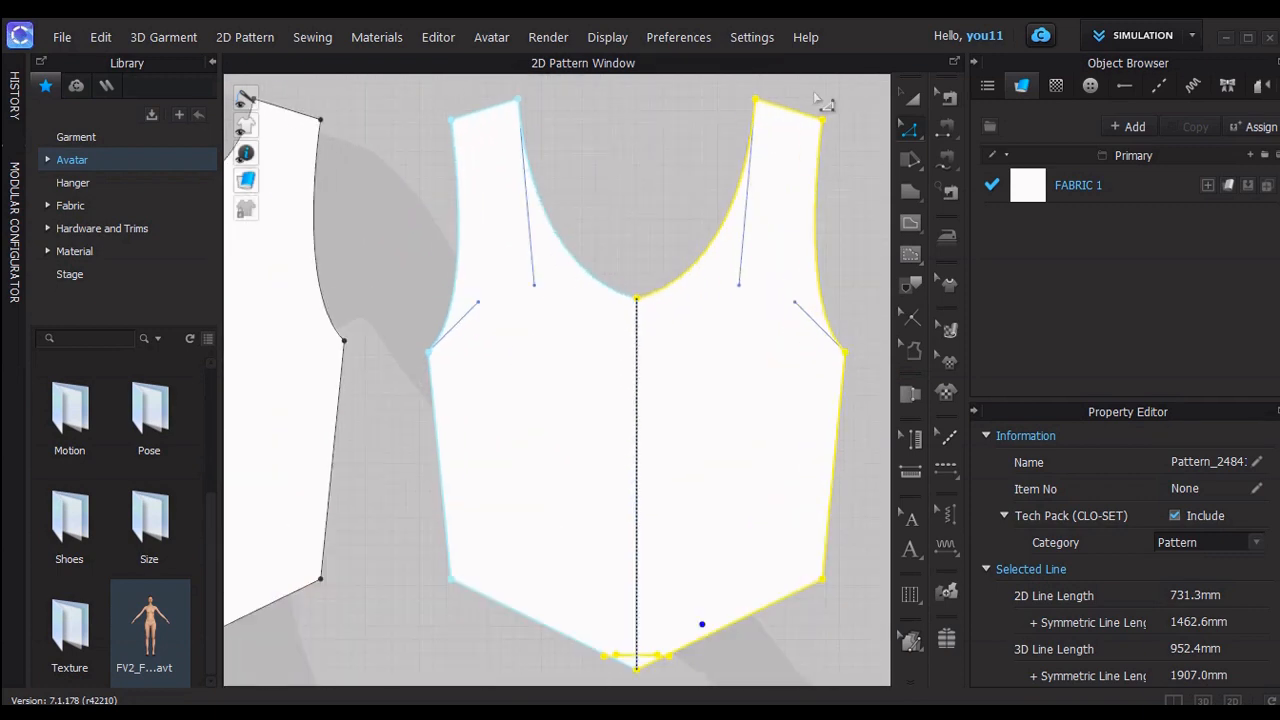
pyautogui.click(912, 97)
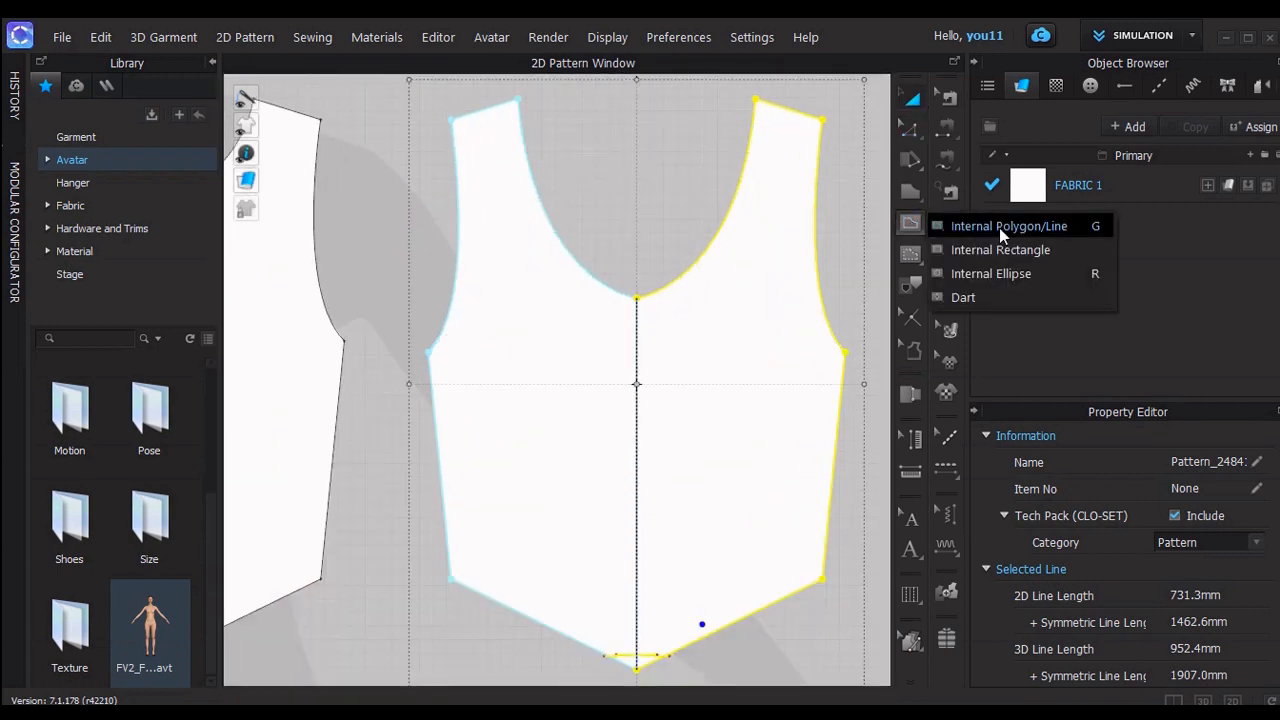
pyautogui.click(945, 226)
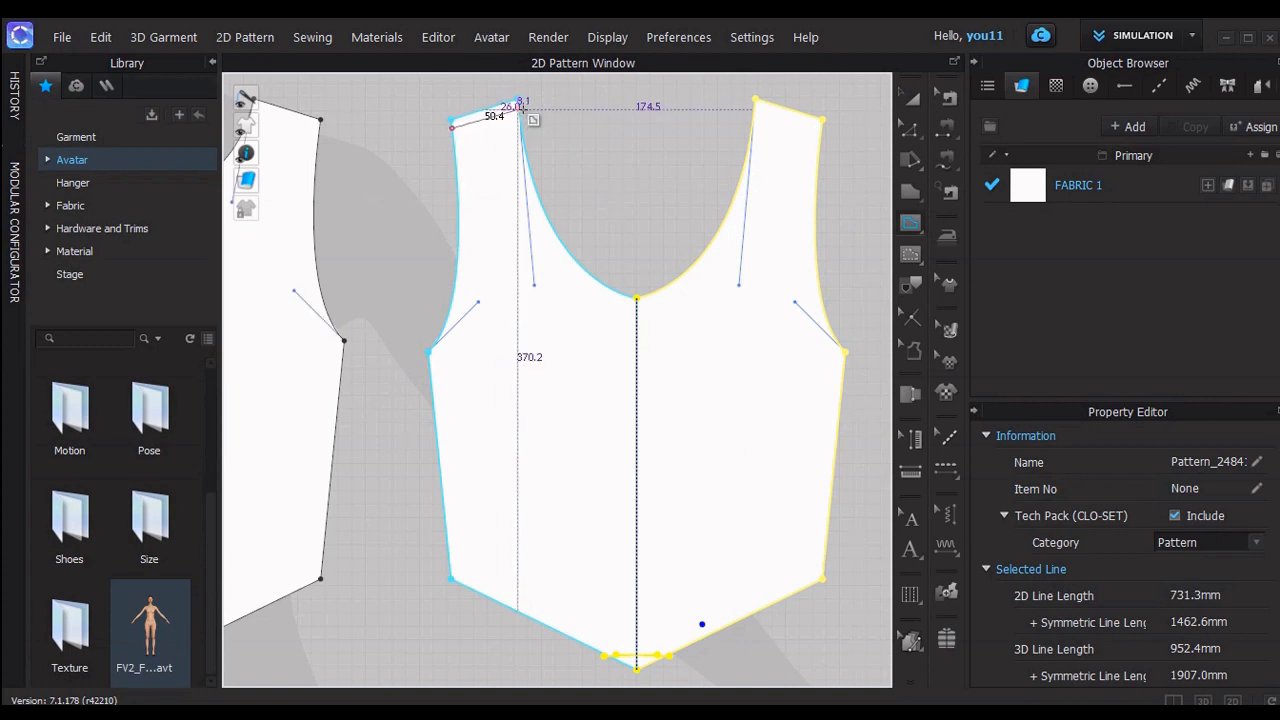
pyautogui.click(455, 130)
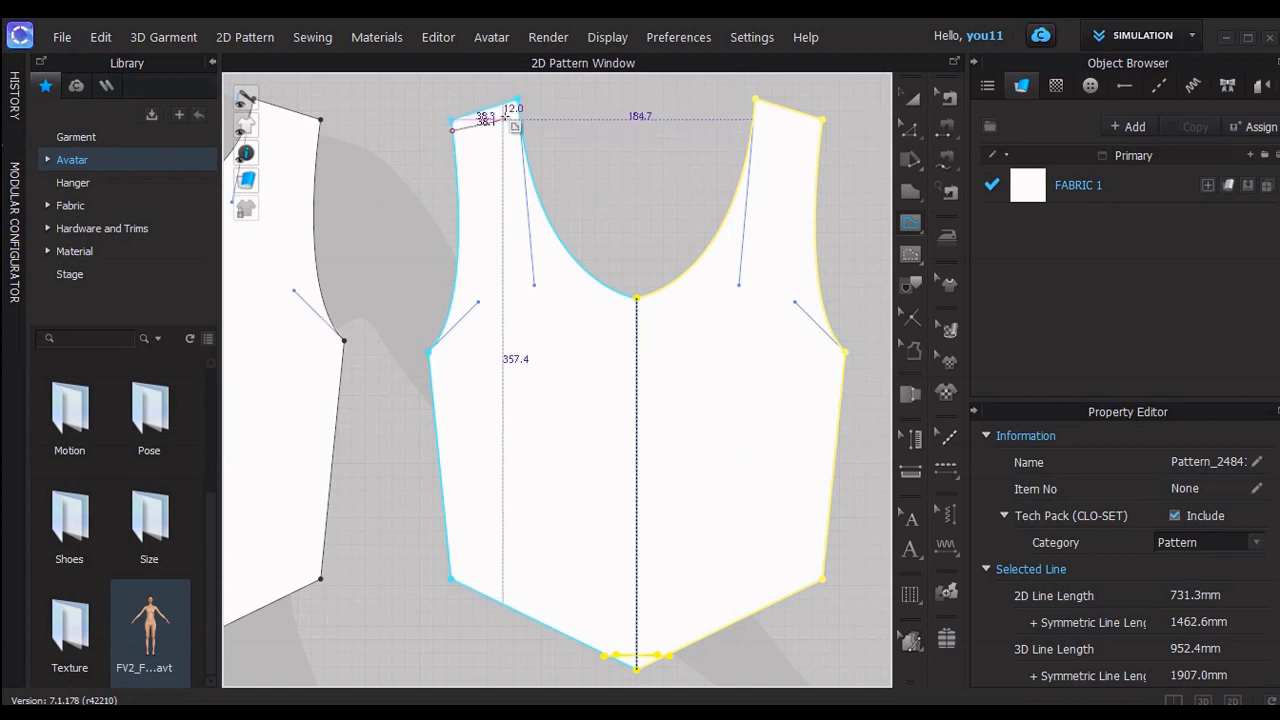
pyautogui.doubleClick(519, 111)
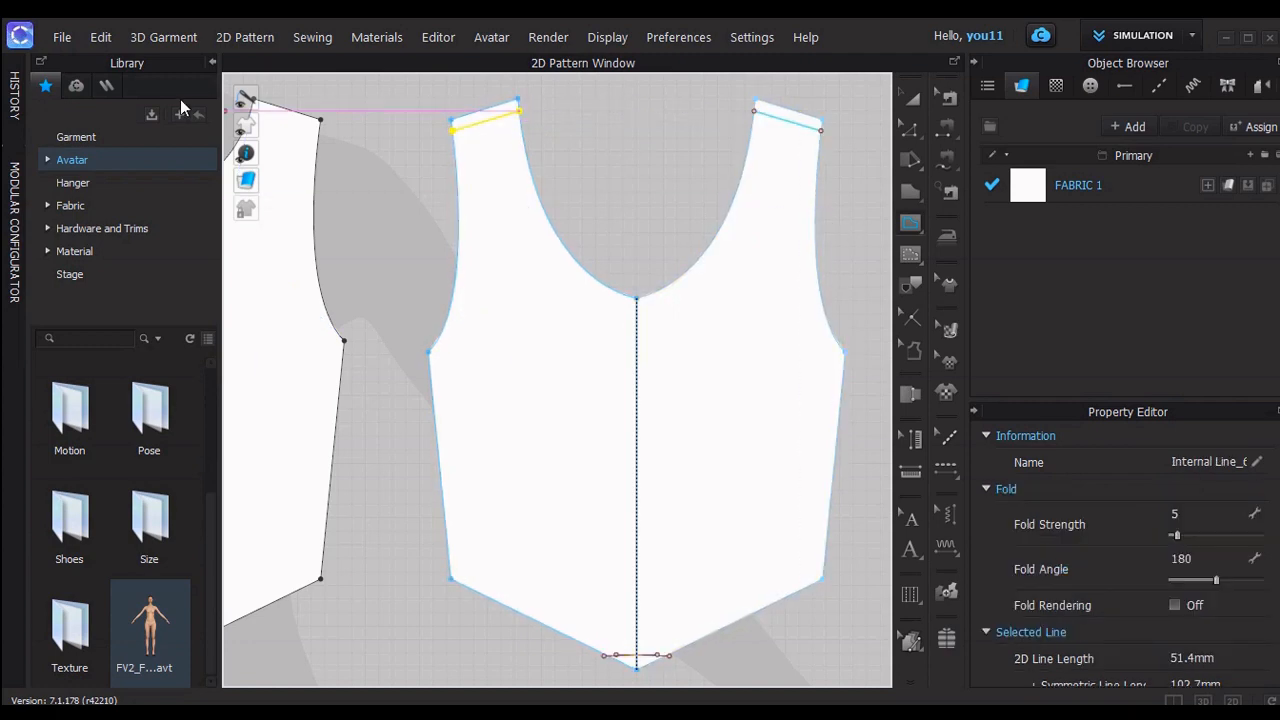
# Cut the back bodice along the new internal lines to separate a narrow strip from each shoulder strap
pyautogui.click(910, 128)
pyautogui.click(800, 118)
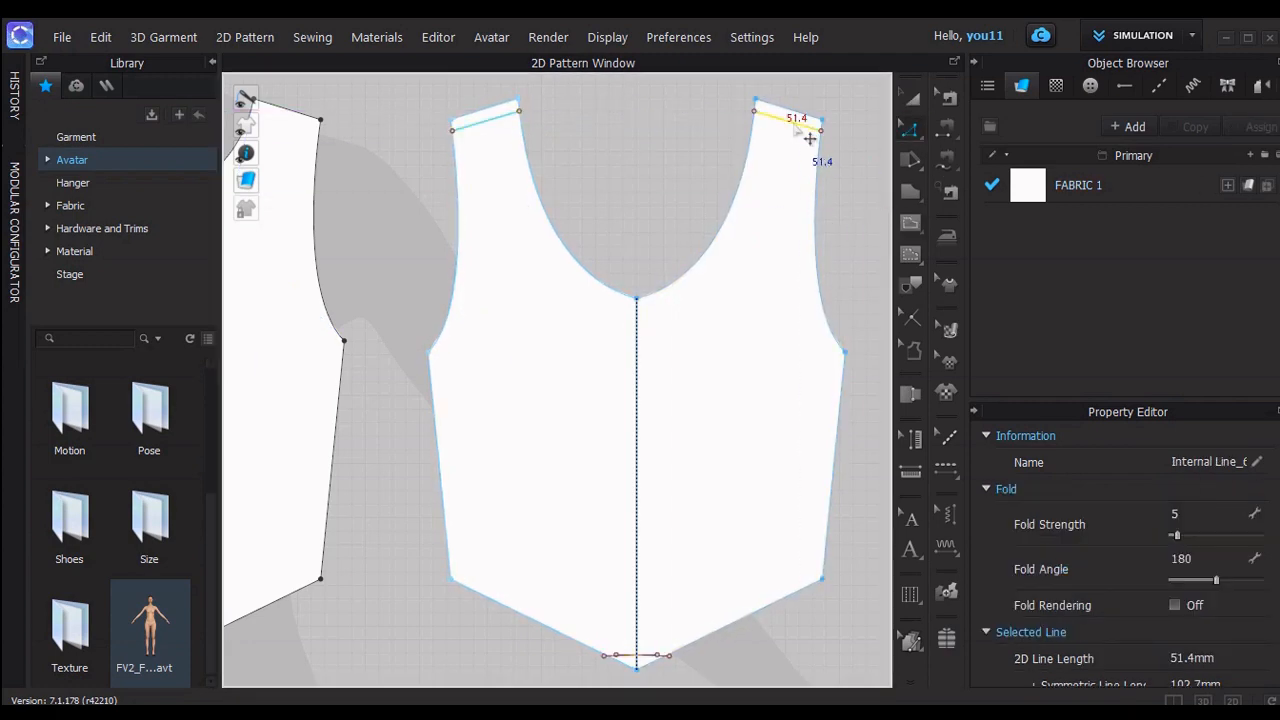
pyautogui.rightClick(794, 125)
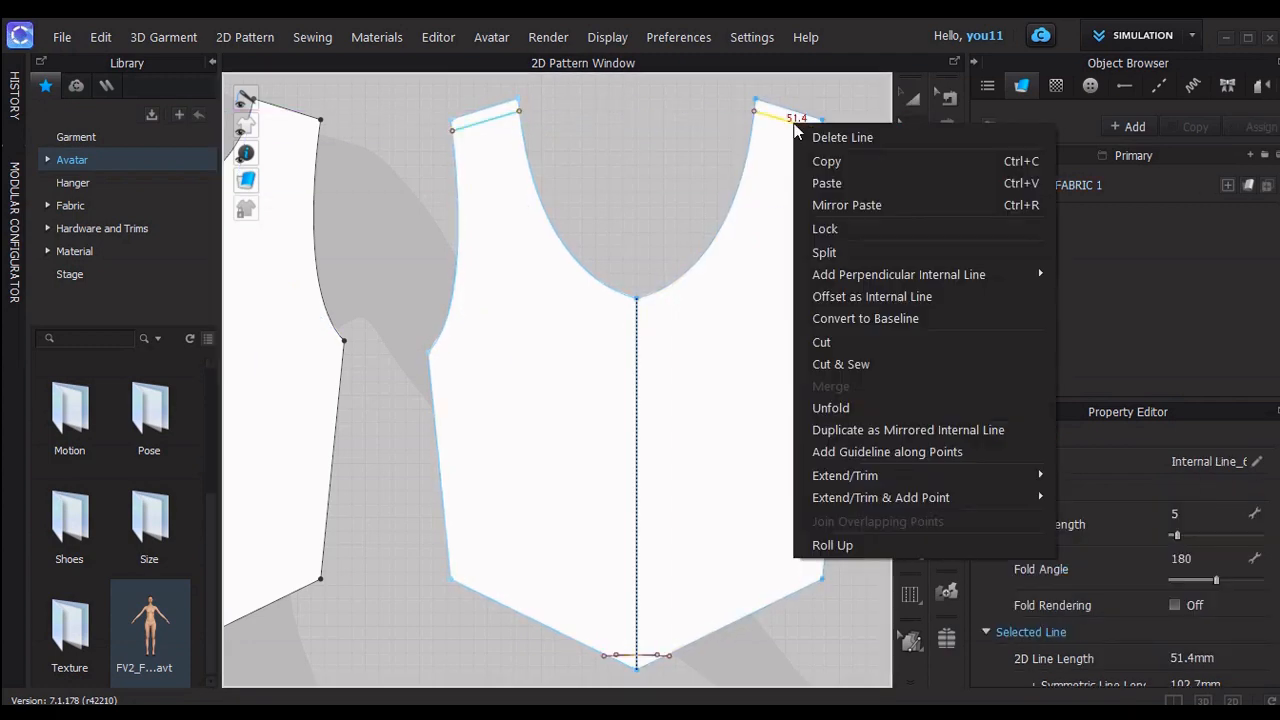
pyautogui.click(826, 342)
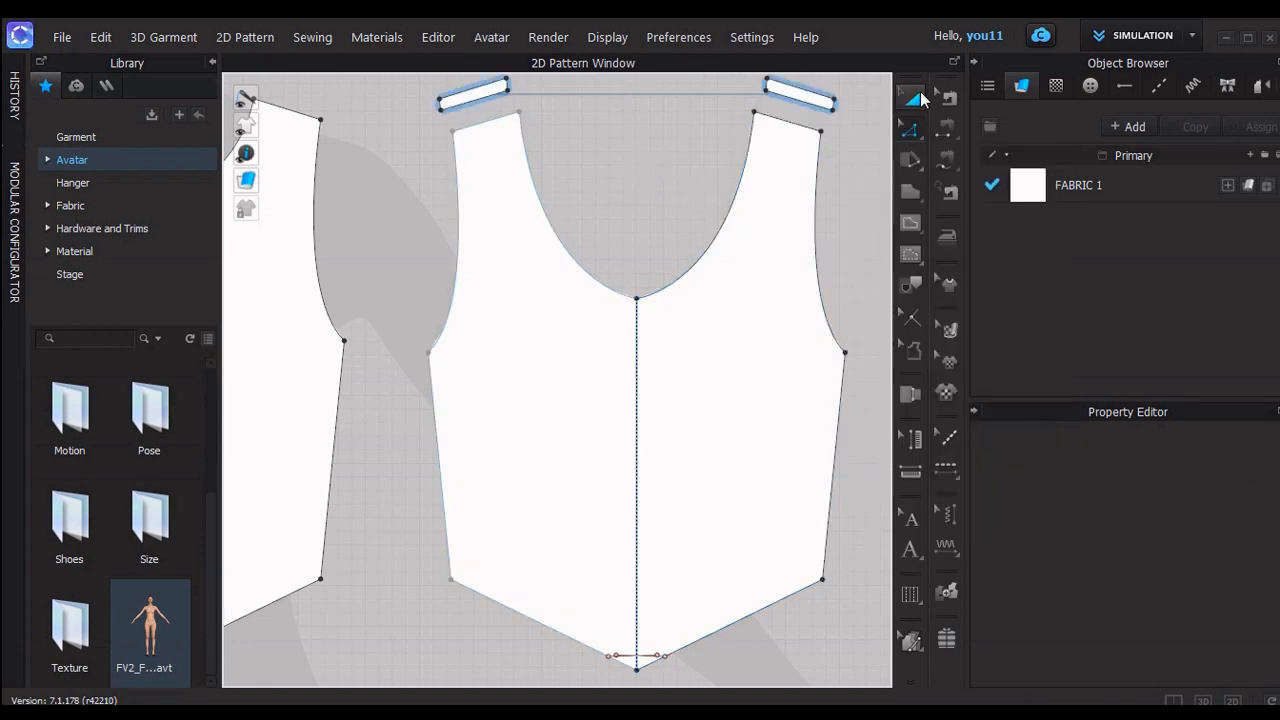
# Delete the two narrow strips cut from the tops of the back bodice's shoulder straps
pyautogui.click(914, 97)
pyautogui.click(796, 100)
pyautogui.press('Delete')
pyautogui.click(482, 92)
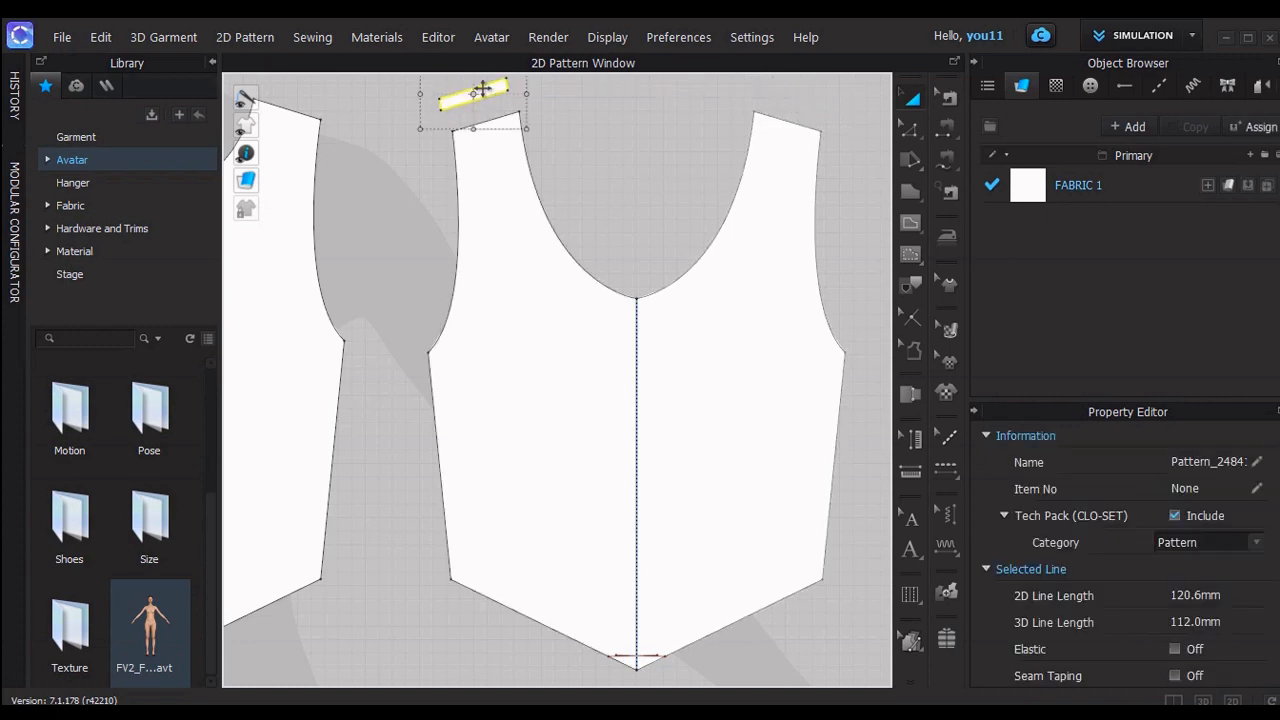
pyautogui.press('Delete')
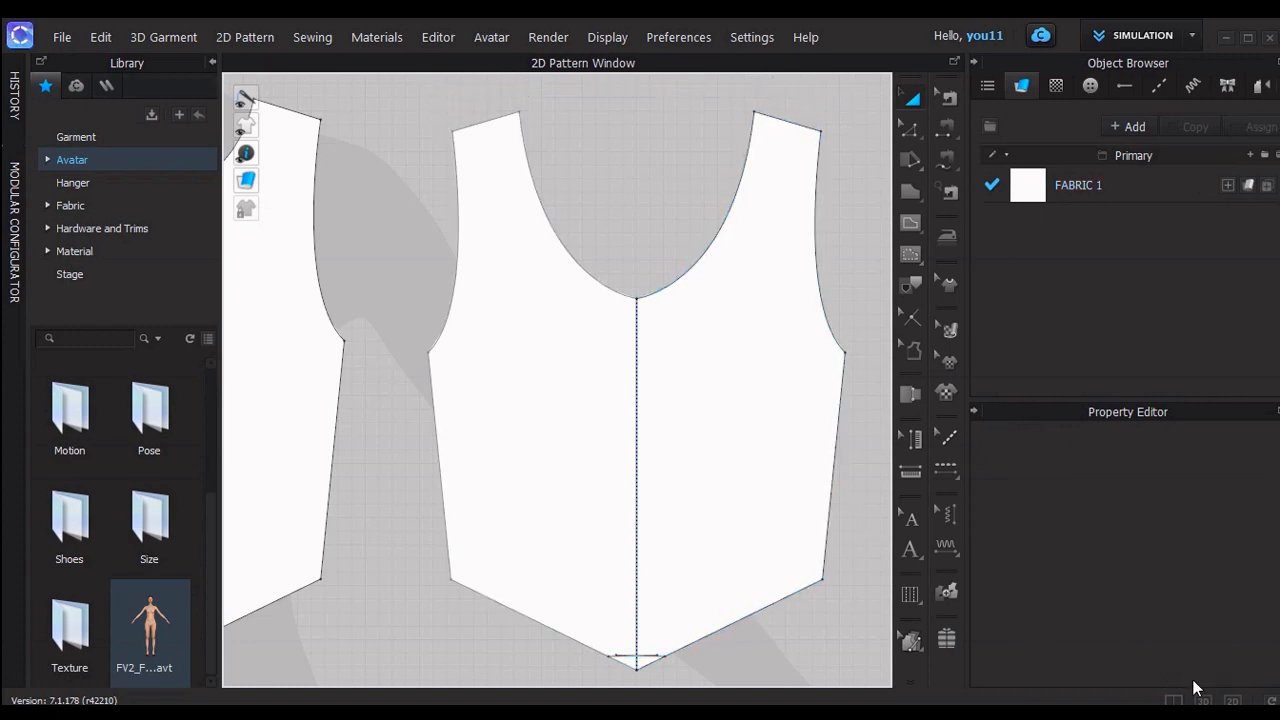
# Sew the shortened back bodice strap to the front bodice strap at the shoulder in the 3D view
pyautogui.click(1188, 692)
pyautogui.scroll(2, 787, 185)
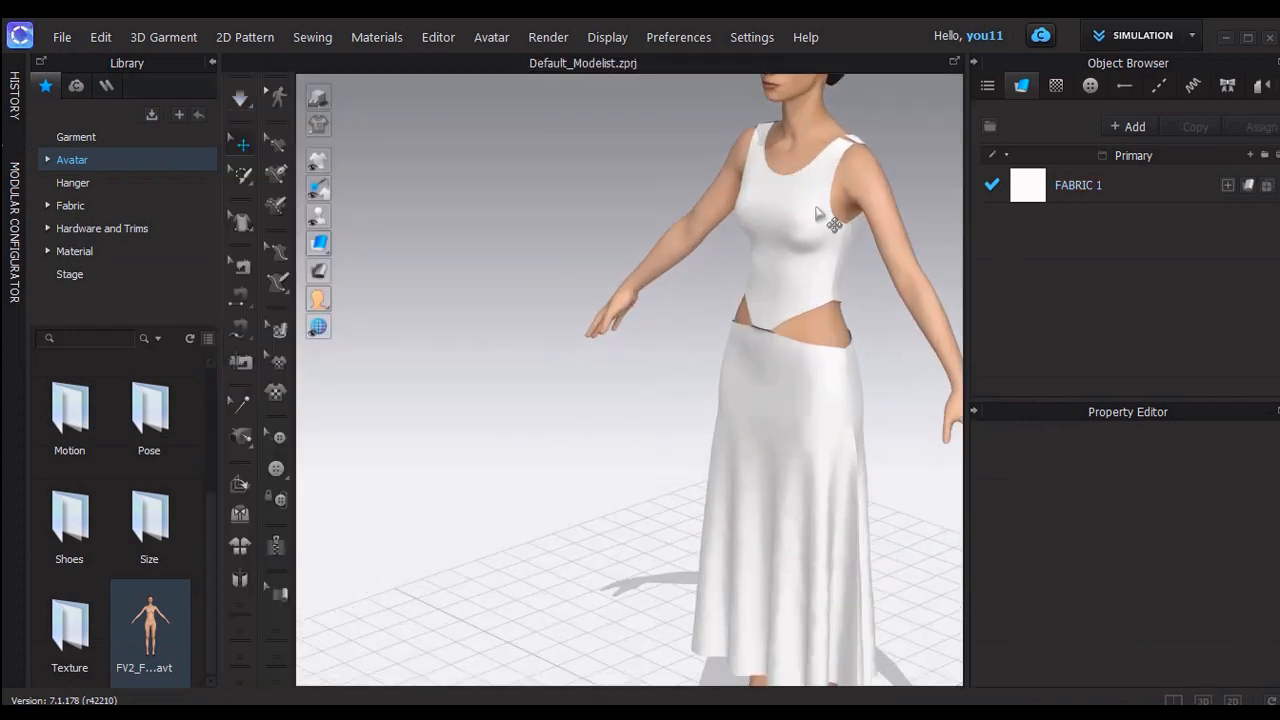
pyautogui.moveTo(818, 214); pyautogui.dragTo(650, 362, button='middle')
pyautogui.scroll(2, 650, 362)
pyautogui.click(239, 296)
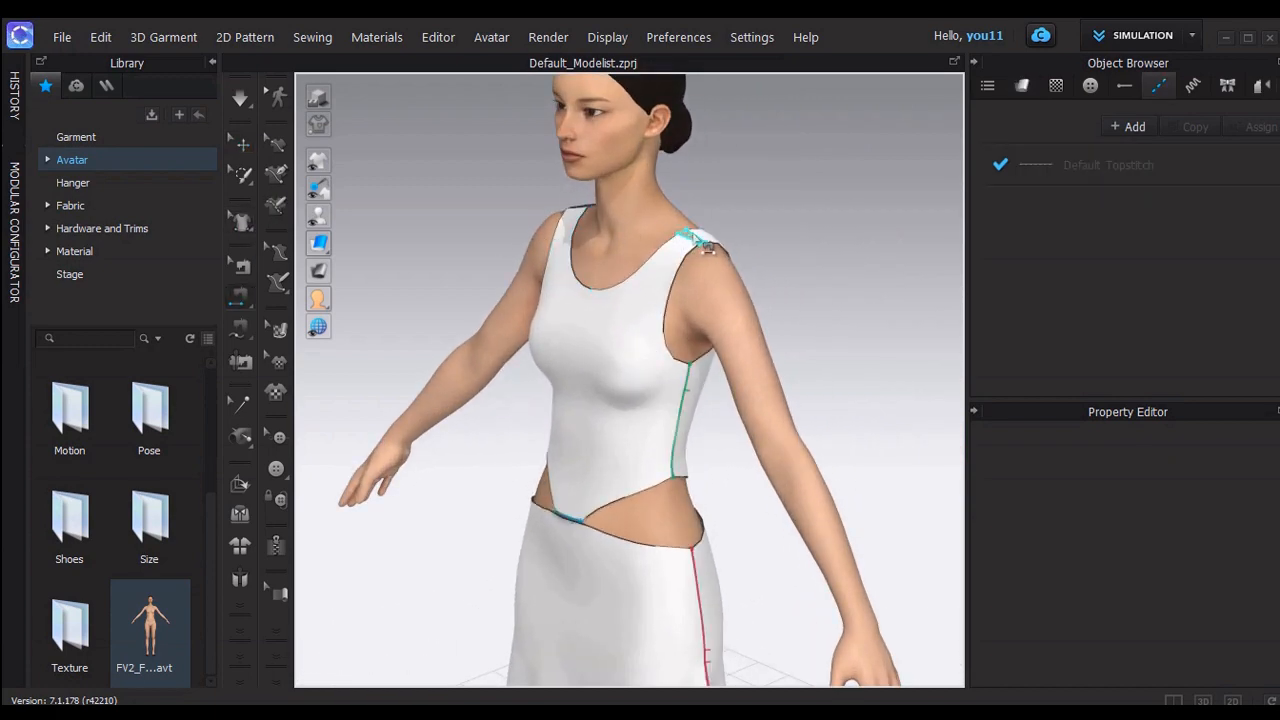
pyautogui.click(702, 240)
pyautogui.click(243, 146)
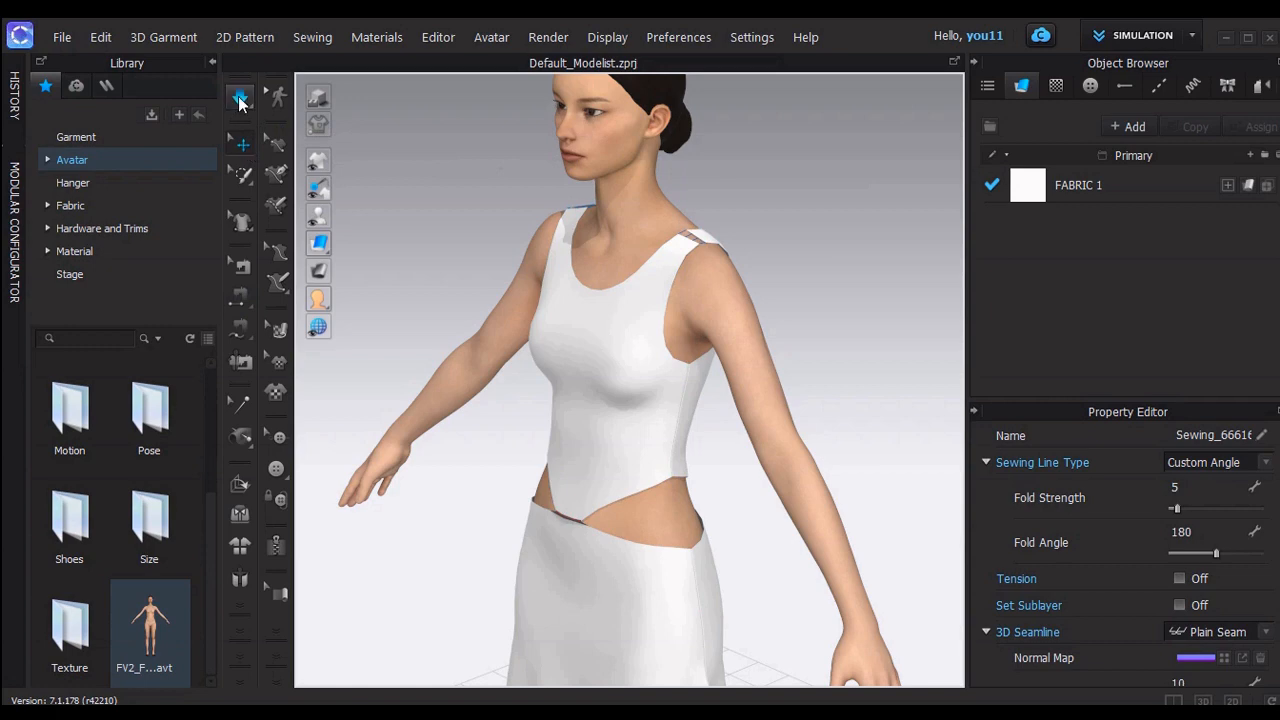
# Simulate the dress and pull the back bodice into place at the shoulder and across the back
pyautogui.click(240, 97)
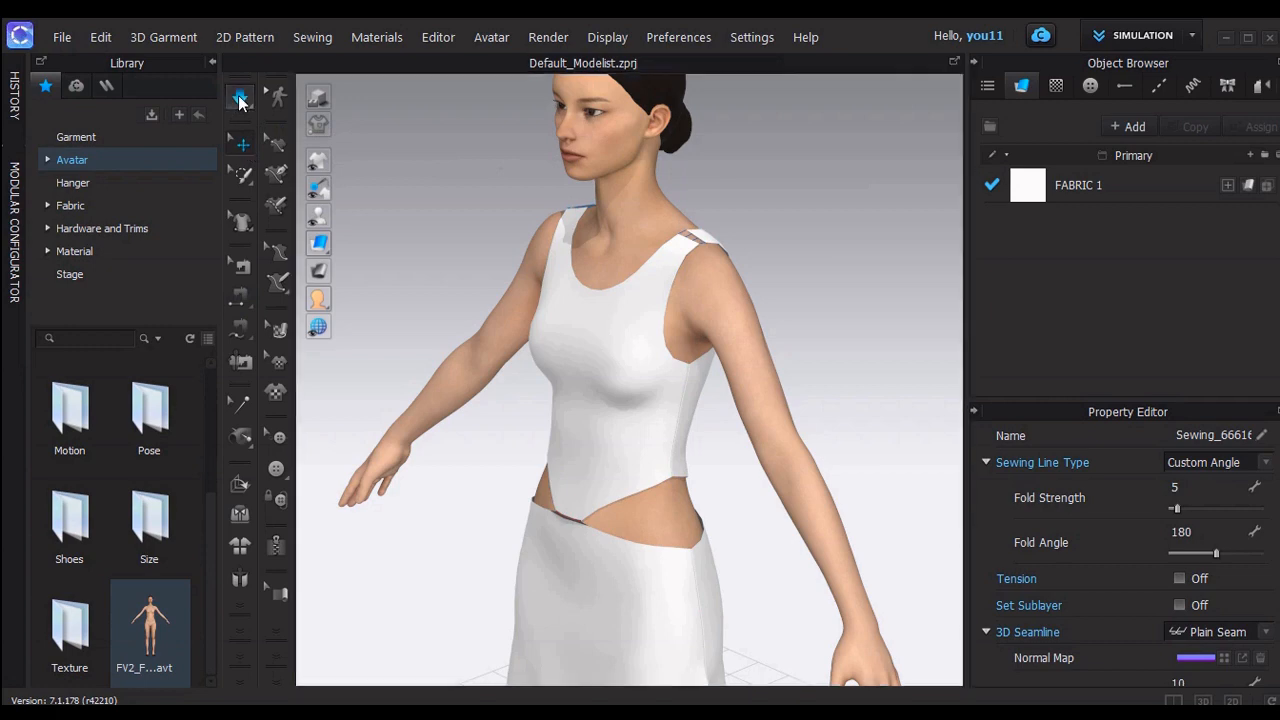
pyautogui.click(716, 242)
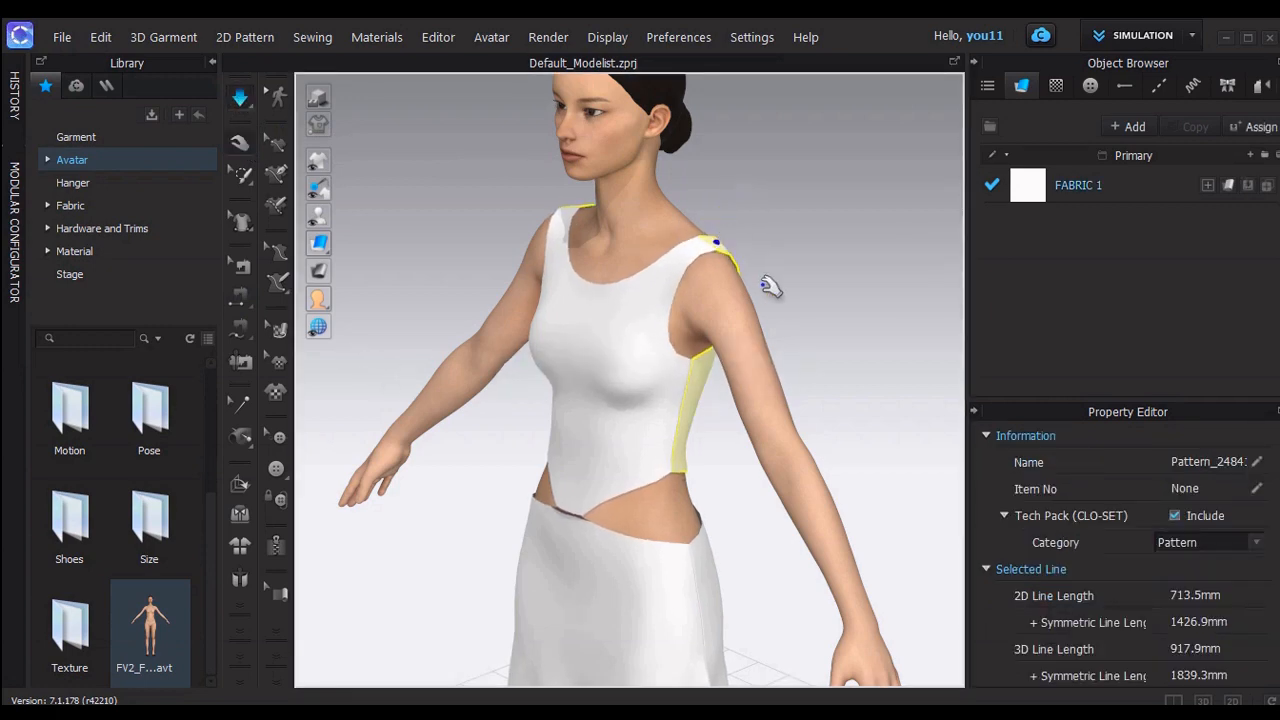
pyautogui.moveTo(808, 296); pyautogui.dragTo(773, 303, button='right')
pyautogui.moveTo(774, 304); pyautogui.dragTo(855, 291)
pyautogui.moveTo(815, 366); pyautogui.dragTo(817, 432)
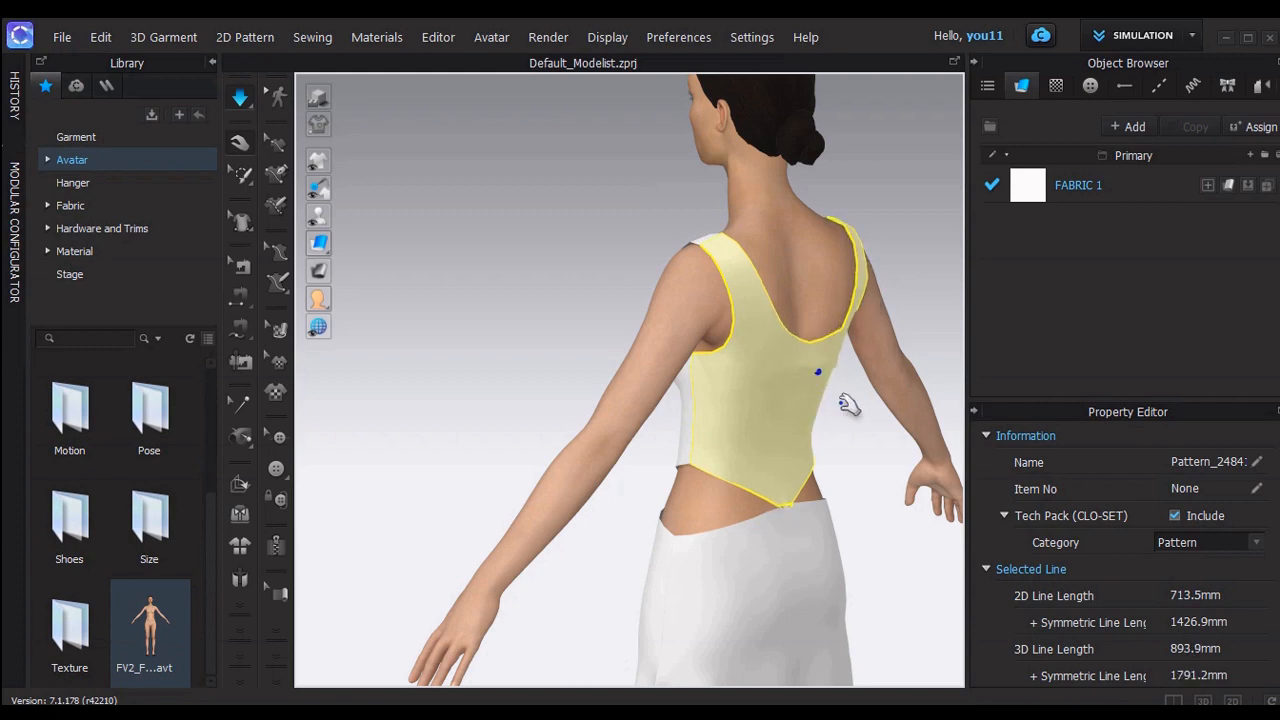
pyautogui.moveTo(824, 320); pyautogui.dragTo(650, 362, button='middle')
pyautogui.moveTo(650, 362); pyautogui.dragTo(829, 367, button='right')
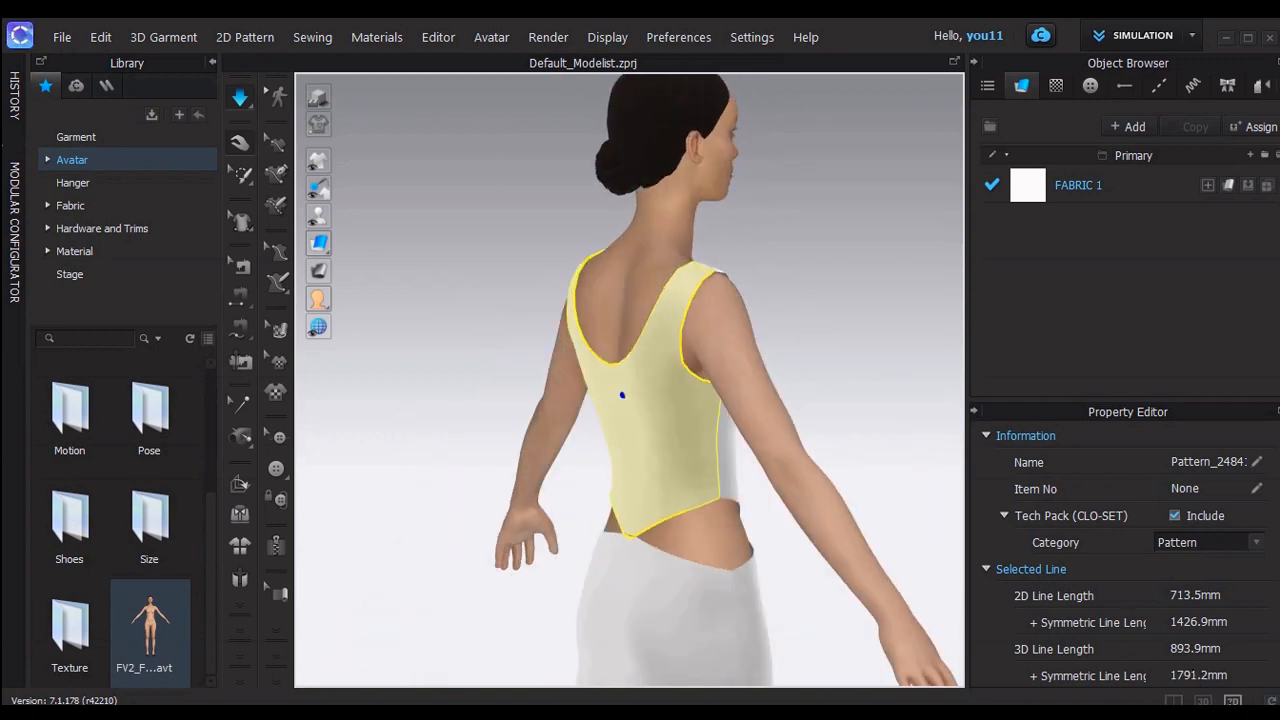
# Reshape the back bodice's armhole by bending its curve further inward at the underarm and near the shoulder
pyautogui.click(1232, 700)
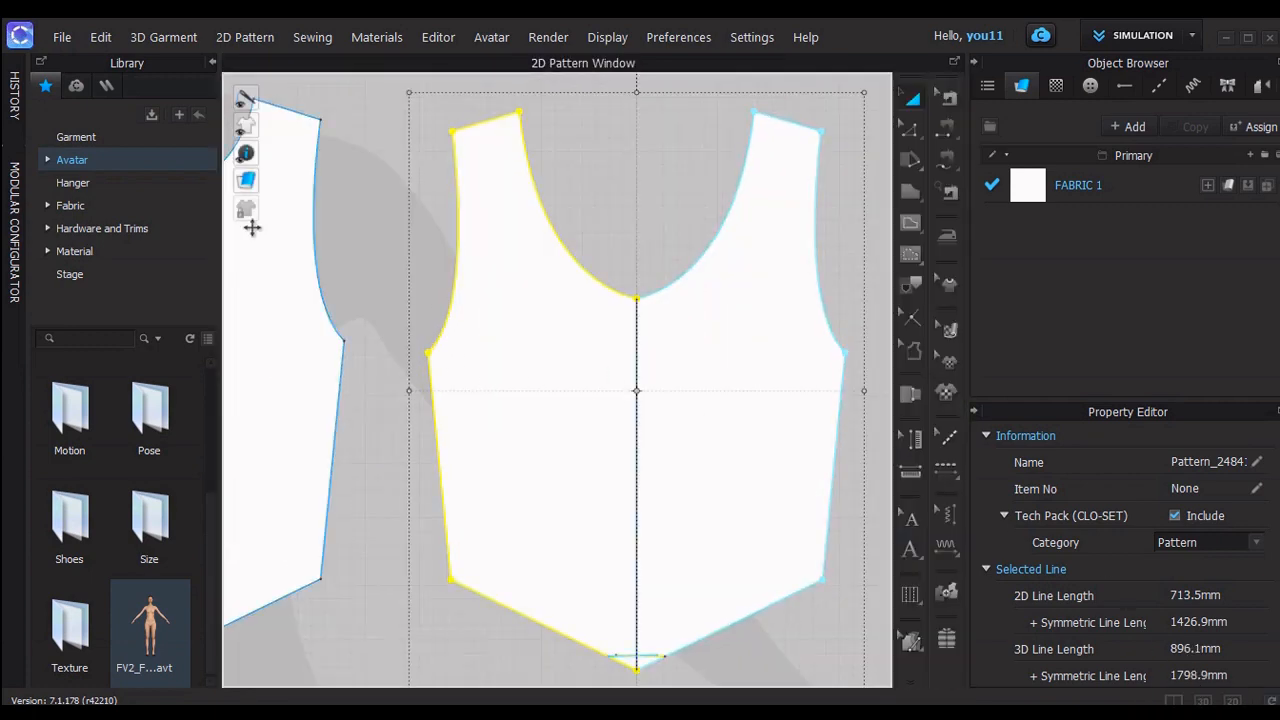
pyautogui.click(911, 128)
pyautogui.moveTo(486, 323); pyautogui.dragTo(507, 333)
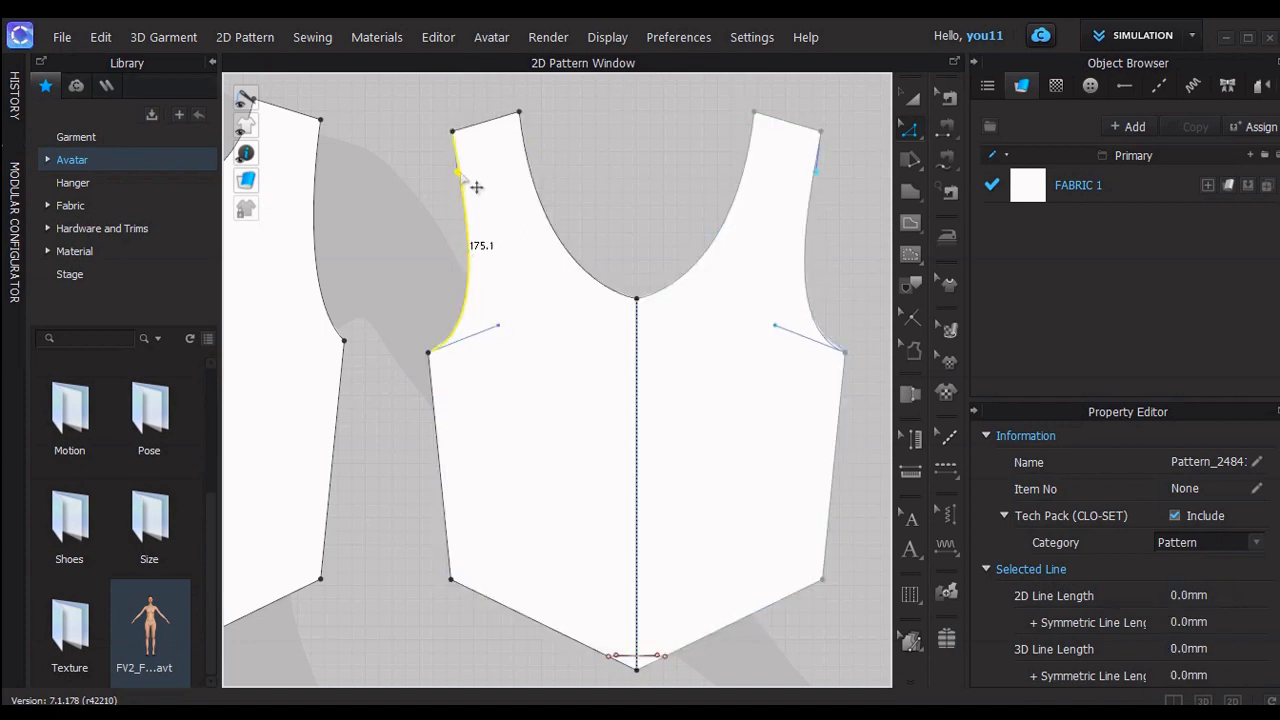
pyautogui.moveTo(476, 187); pyautogui.dragTo(484, 200)
# Simulate the reshaped back bodice and pull its shoulder straps inward toward the neck
pyautogui.click(1202, 699)
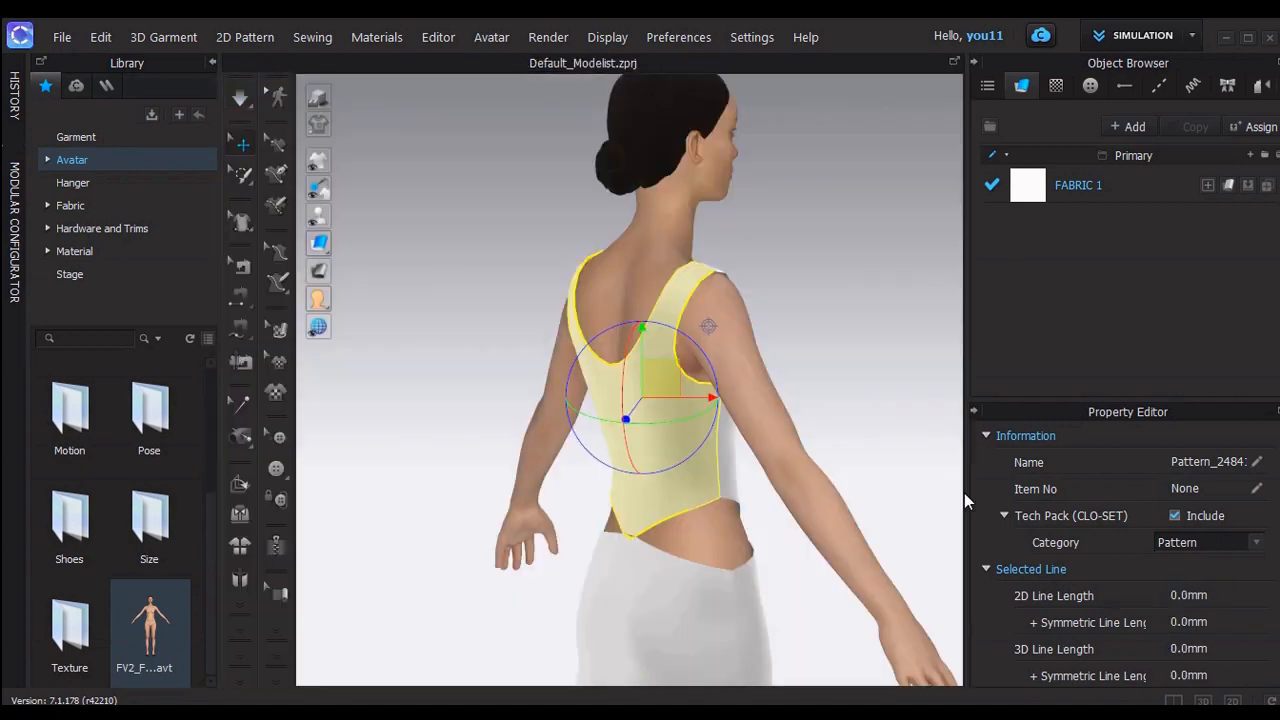
pyautogui.click(240, 96)
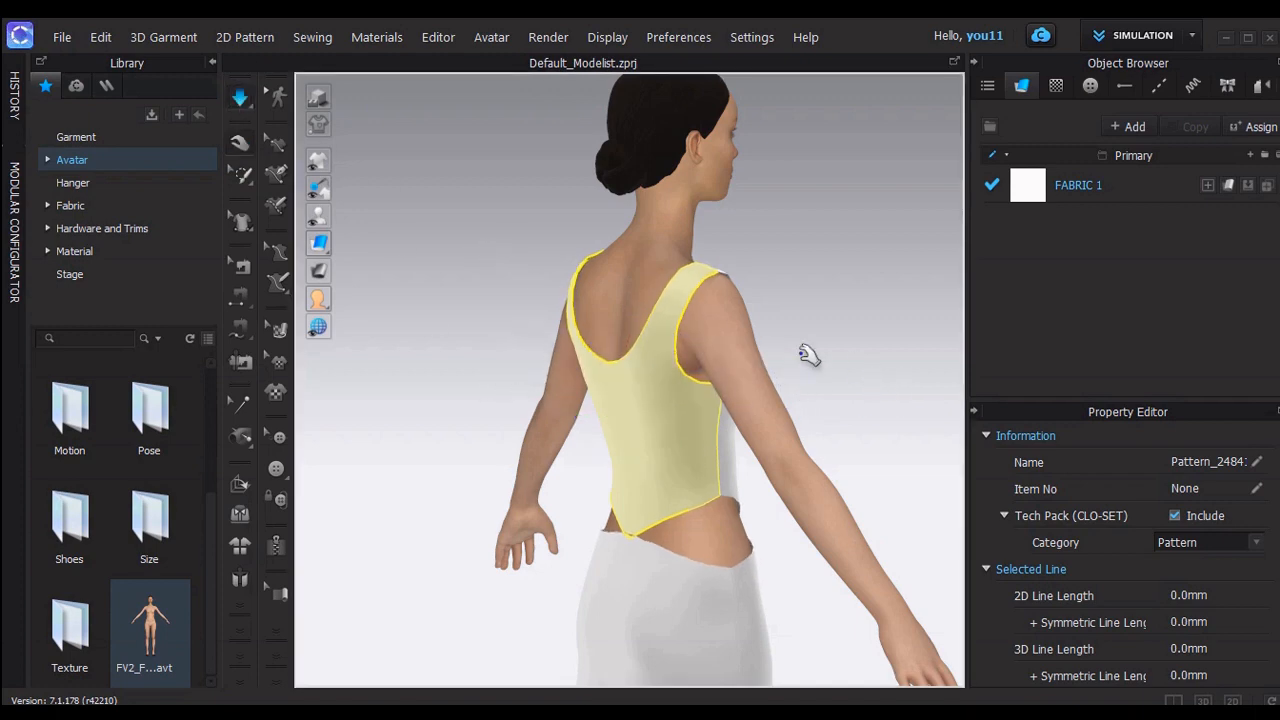
pyautogui.click(680, 283)
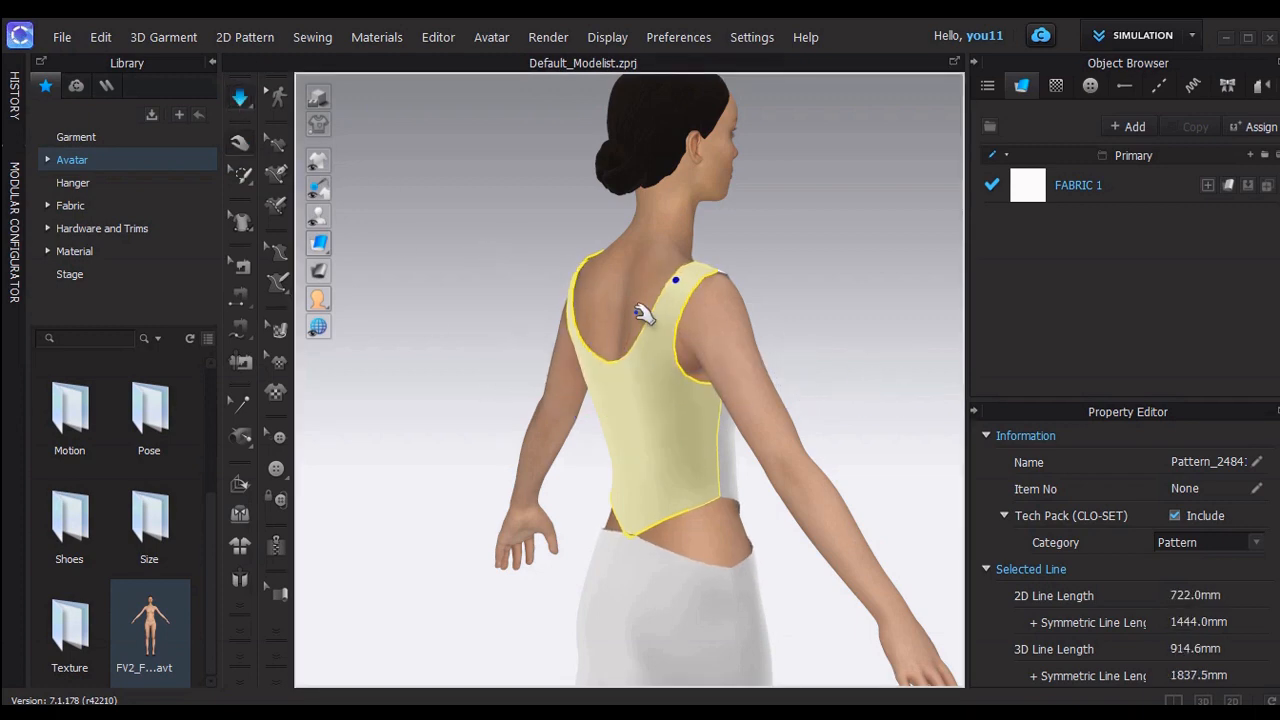
pyautogui.moveTo(648, 312); pyautogui.dragTo(886, 301, button='right')
pyautogui.moveTo(549, 272); pyautogui.dragTo(628, 250)
# Pull both front bodice straps inward toward the neck during the simulation and check the fit from another angle
pyautogui.moveTo(503, 349); pyautogui.dragTo(807, 352, button='right')
pyautogui.click(372, 274)
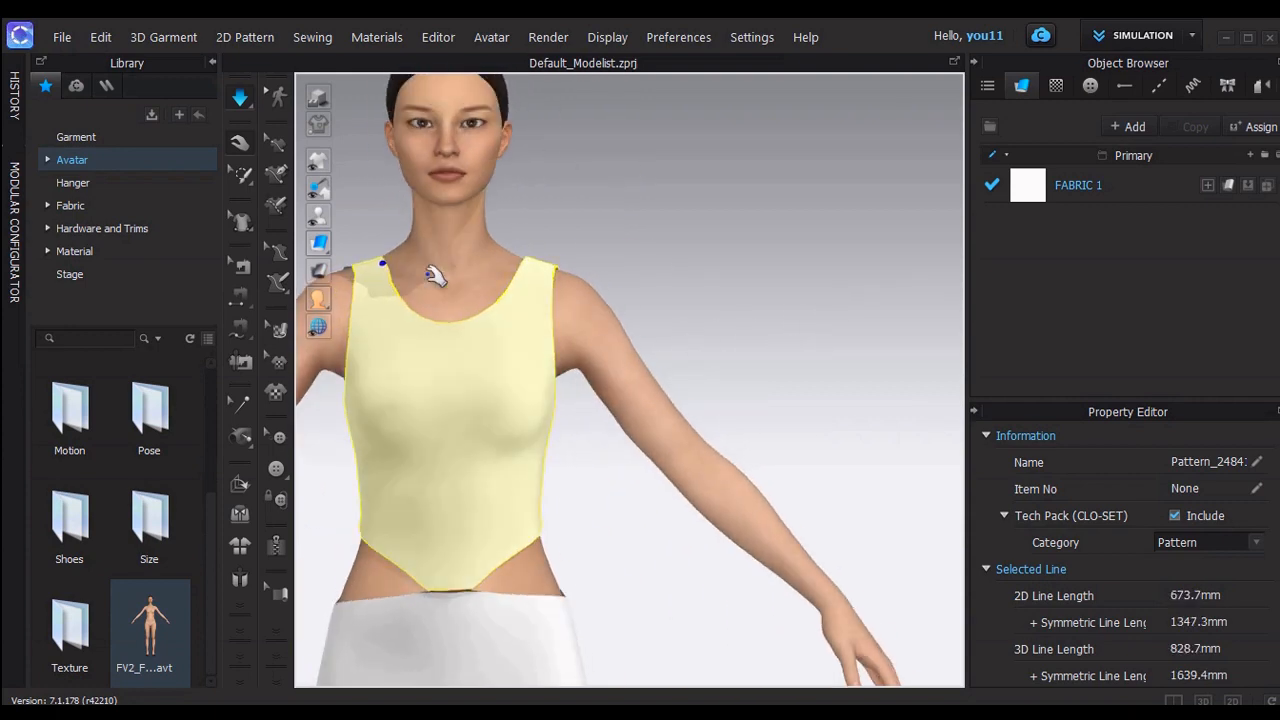
pyautogui.moveTo(533, 261); pyautogui.dragTo(482, 266)
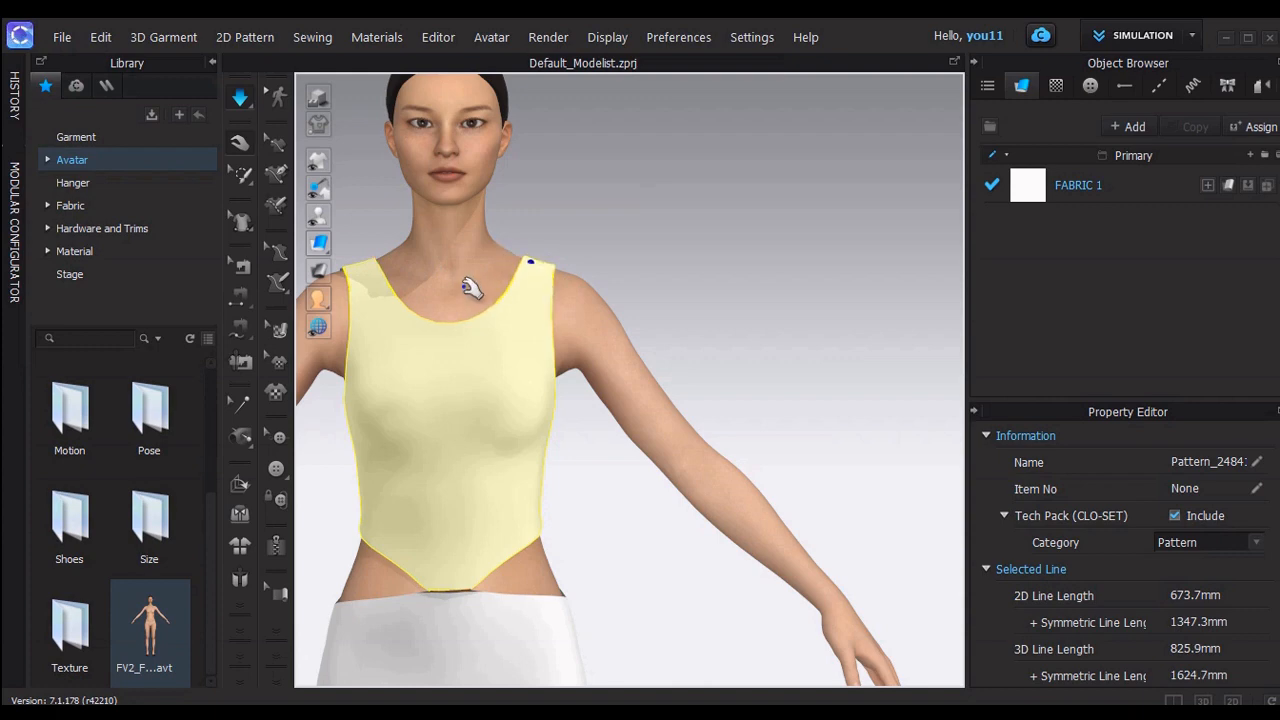
pyautogui.scroll(-3, 418, 335)
pyautogui.moveTo(418, 340); pyautogui.dragTo(509, 286, button='right')
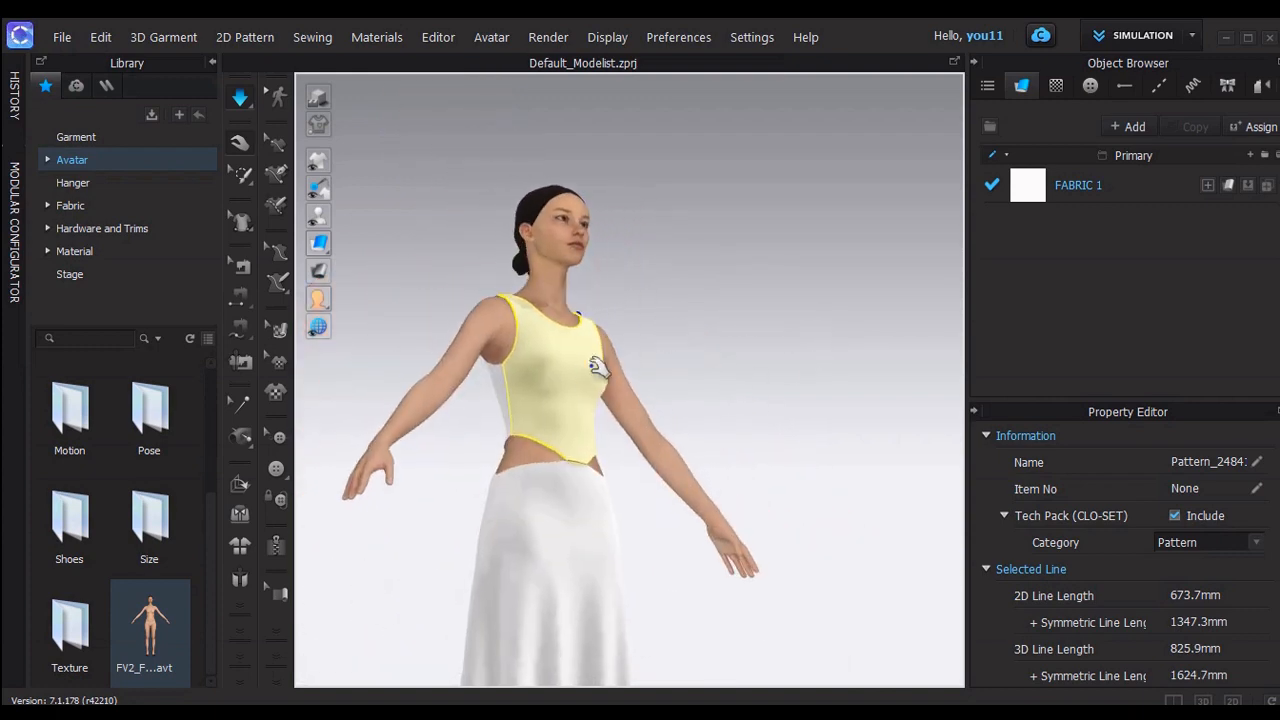
pyautogui.scroll(2, 620, 300)
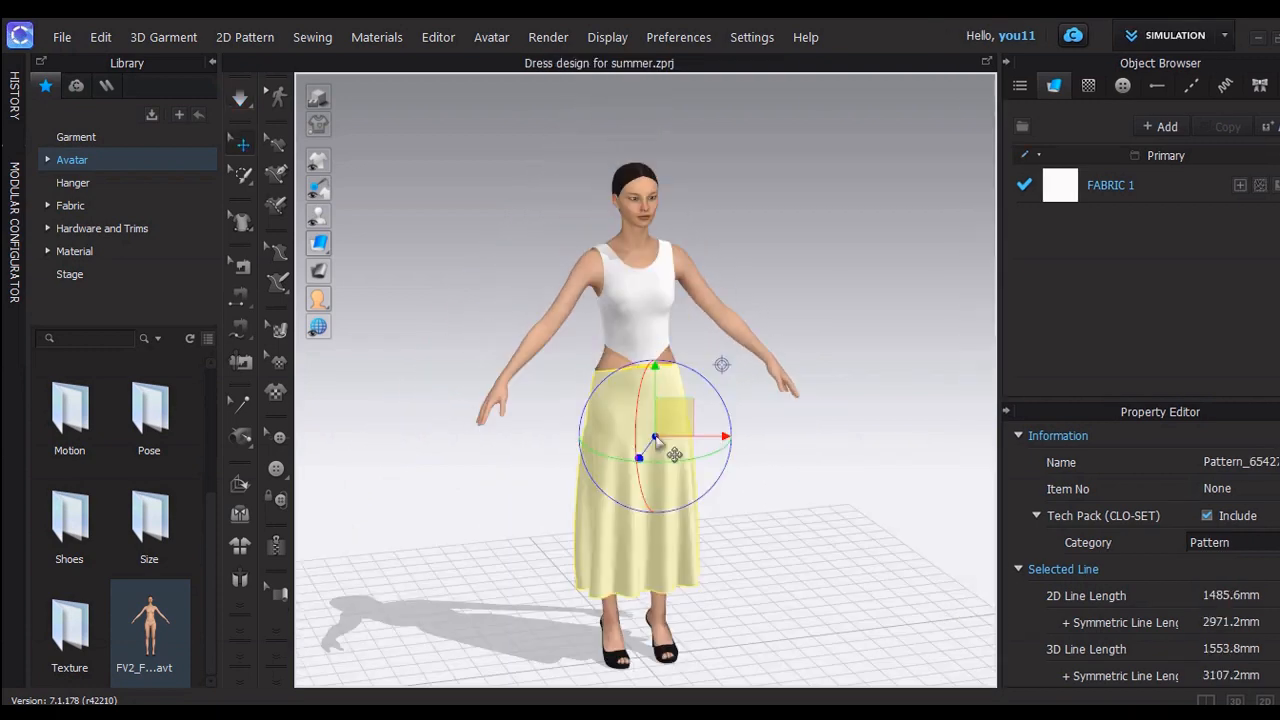
# Choose FABRIC 1 as the front skirt's fabric and look through the pattern's properties
pyautogui.scroll(-10, 1245, 580)
pyautogui.click(1214, 515)
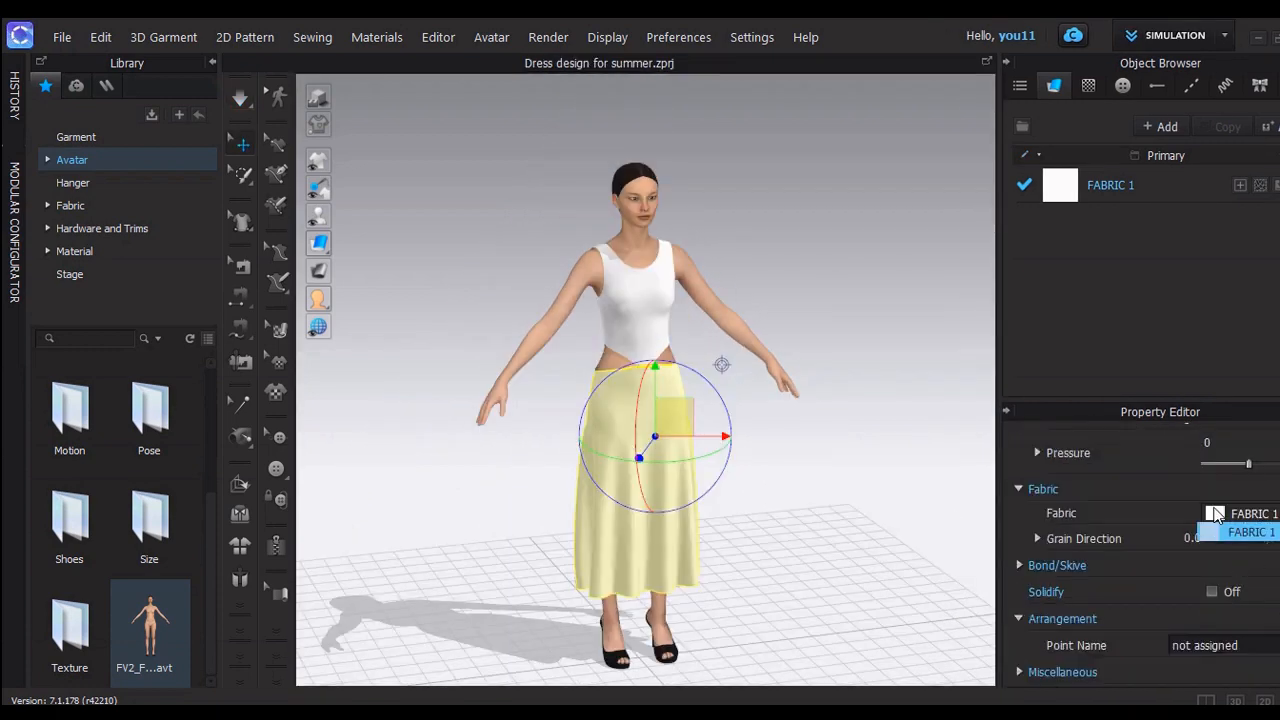
pyautogui.click(1245, 531)
pyautogui.scroll(10, 1202, 575)
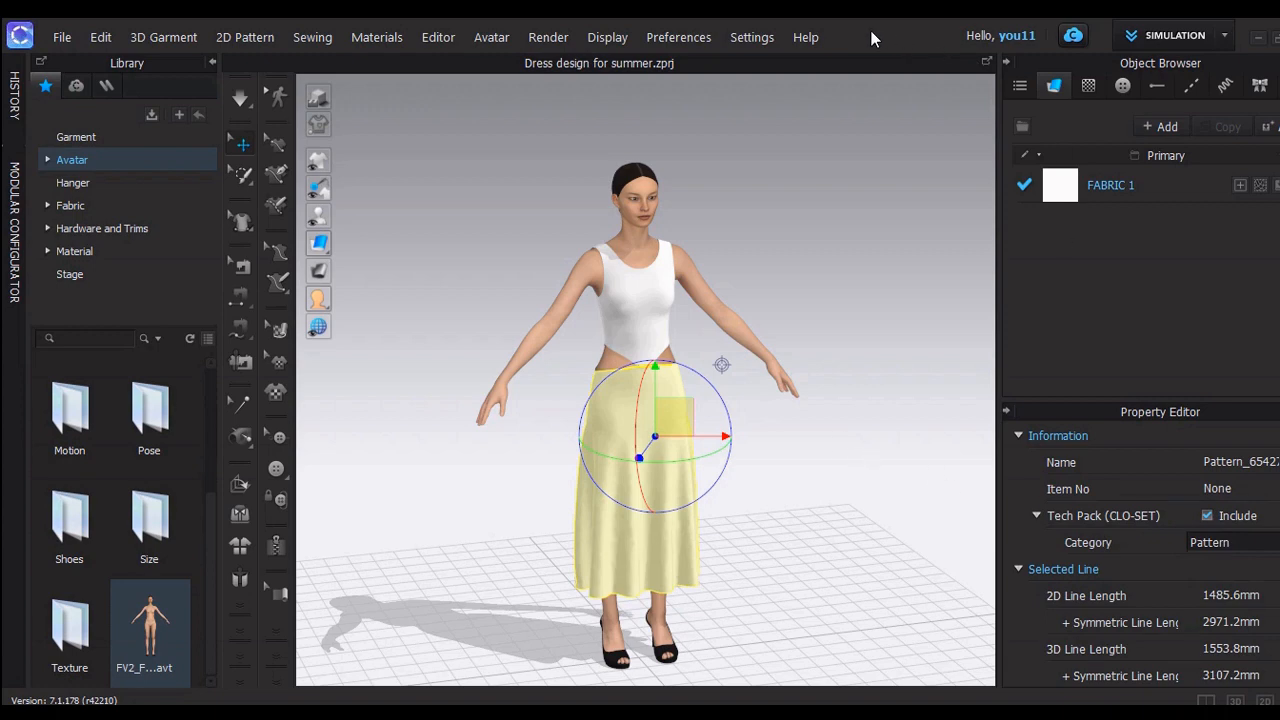
pyautogui.click(1275, 40)
pyautogui.doubleClick(798, 132)
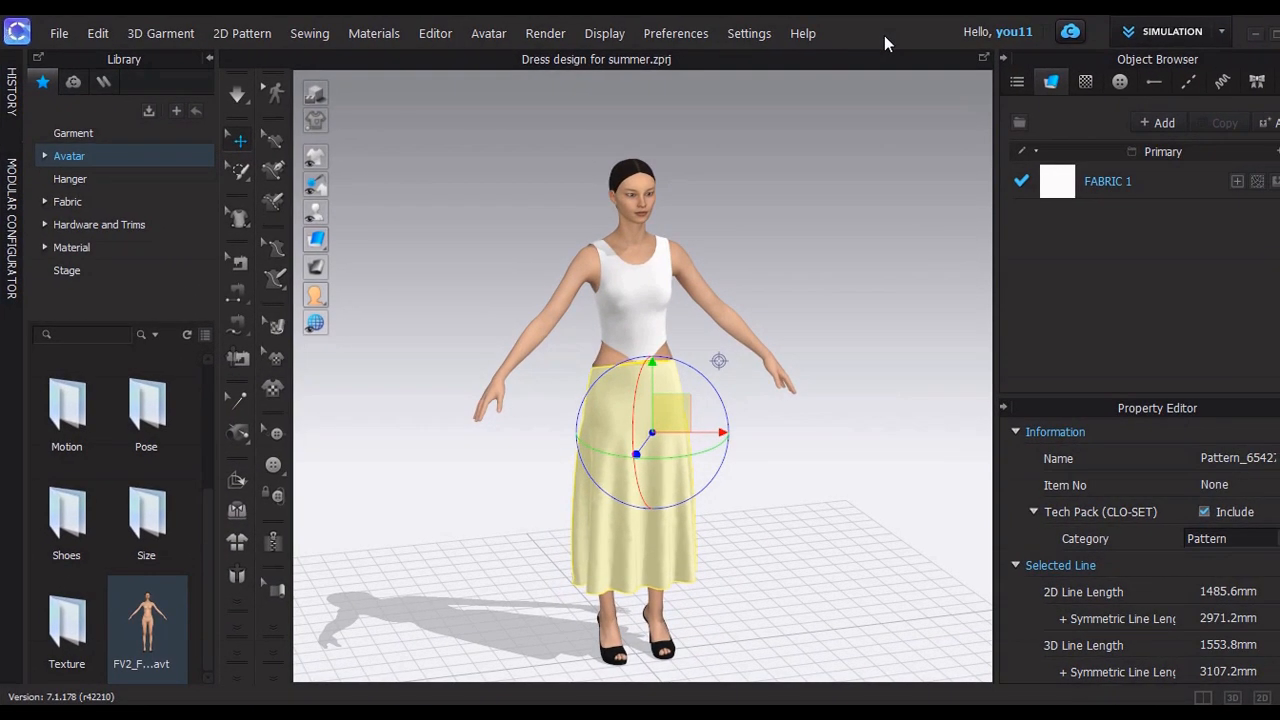
pyautogui.scroll(-10, 1226, 466)
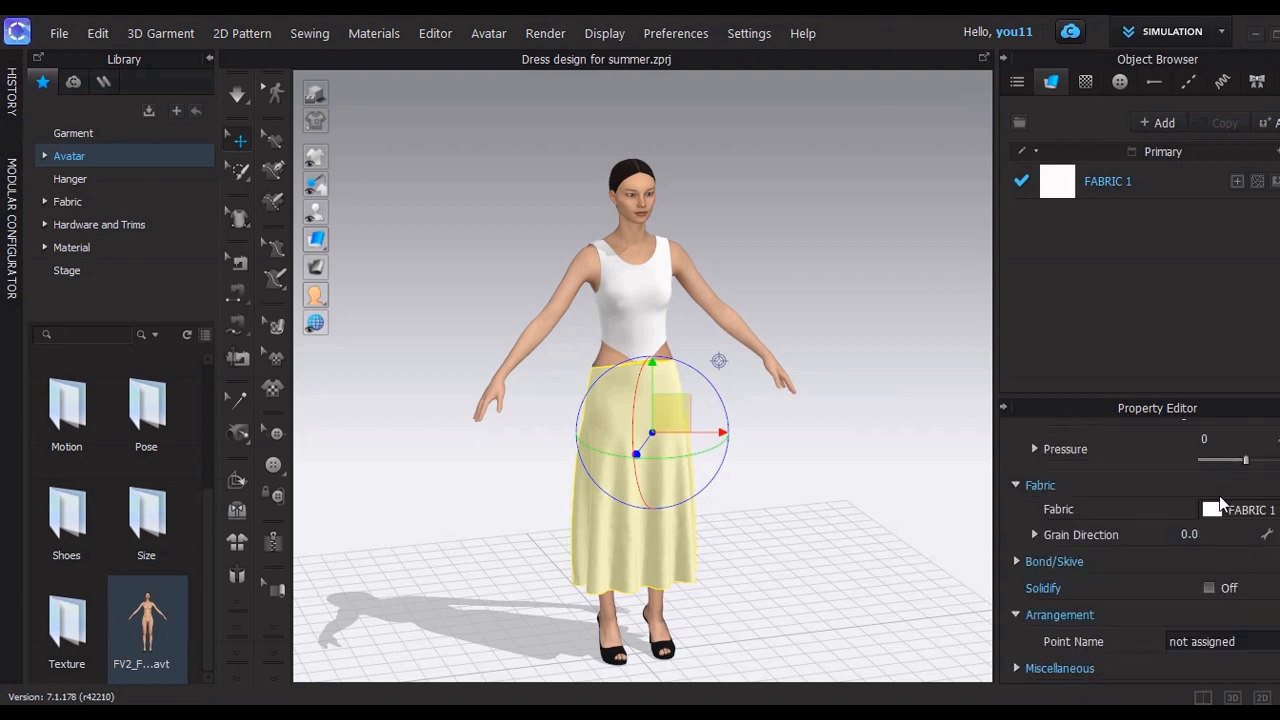
pyautogui.scroll(10, 1220, 505)
# Select FABRIC 1 and apply a pink, white and magenta horizontal stripe texture to it
pyautogui.click(1159, 180)
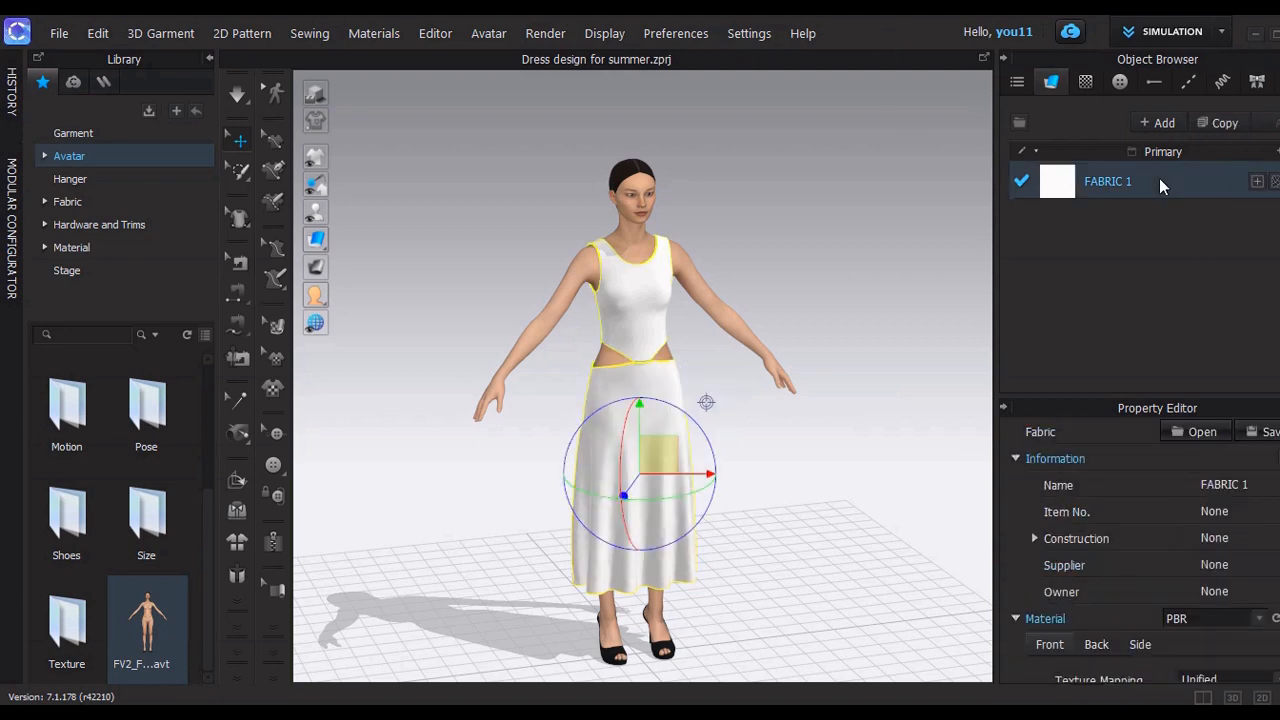
pyautogui.scroll(-10, 1188, 492)
pyautogui.scroll(10, 1188, 493)
pyautogui.scroll(-3, 1188, 493)
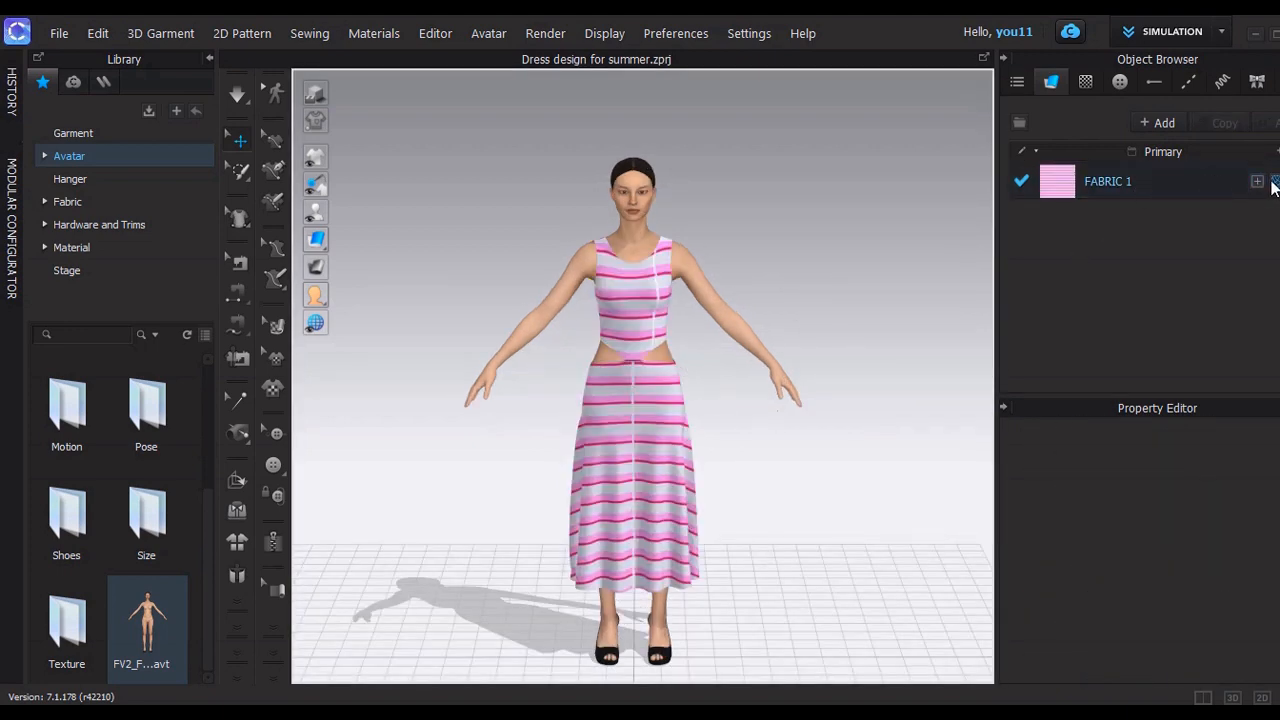
# Scale down the stripe texture on FABRIC 1 for narrower stripes, close the image file browser and clear the selection
pyautogui.click(1274, 183)
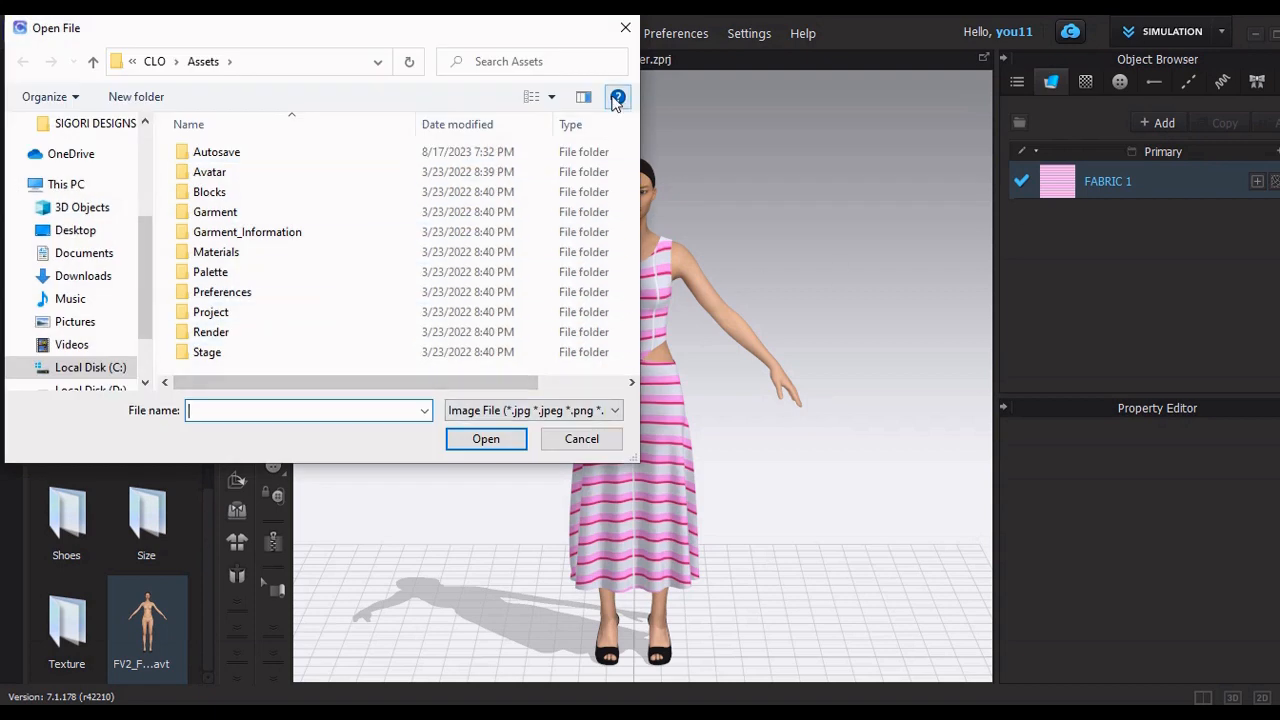
pyautogui.click(625, 28)
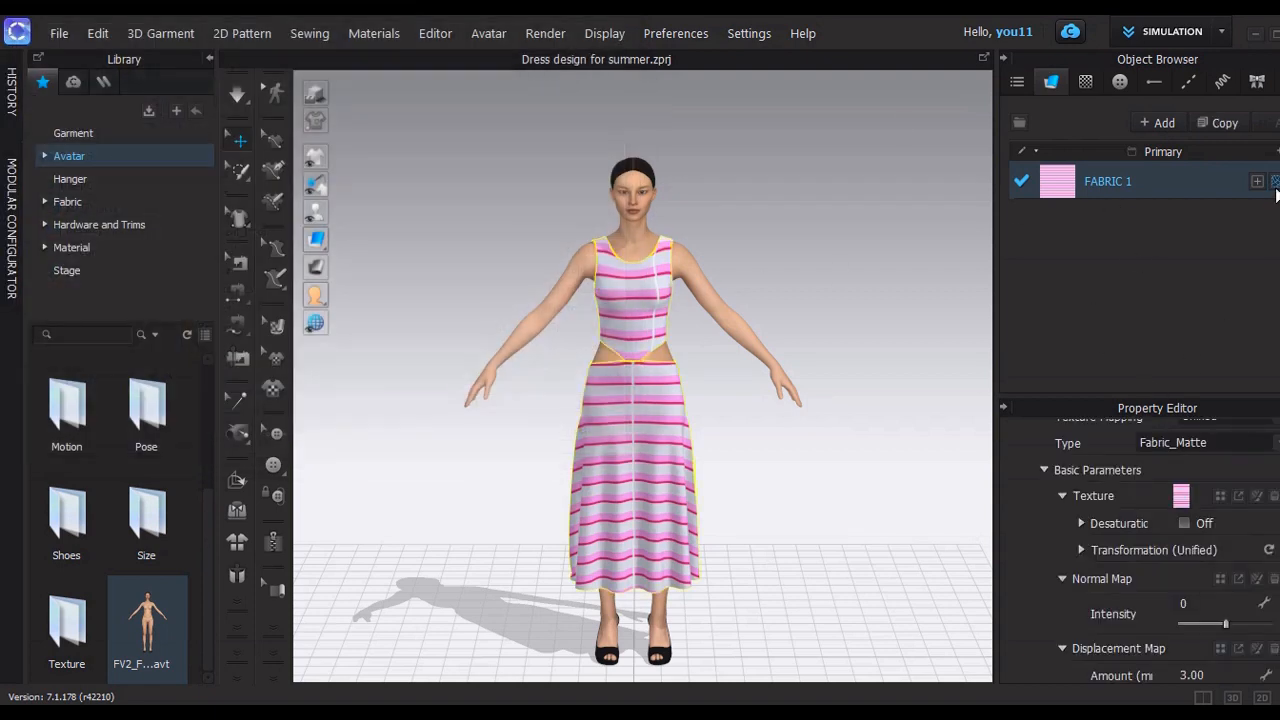
pyautogui.click(860, 305)
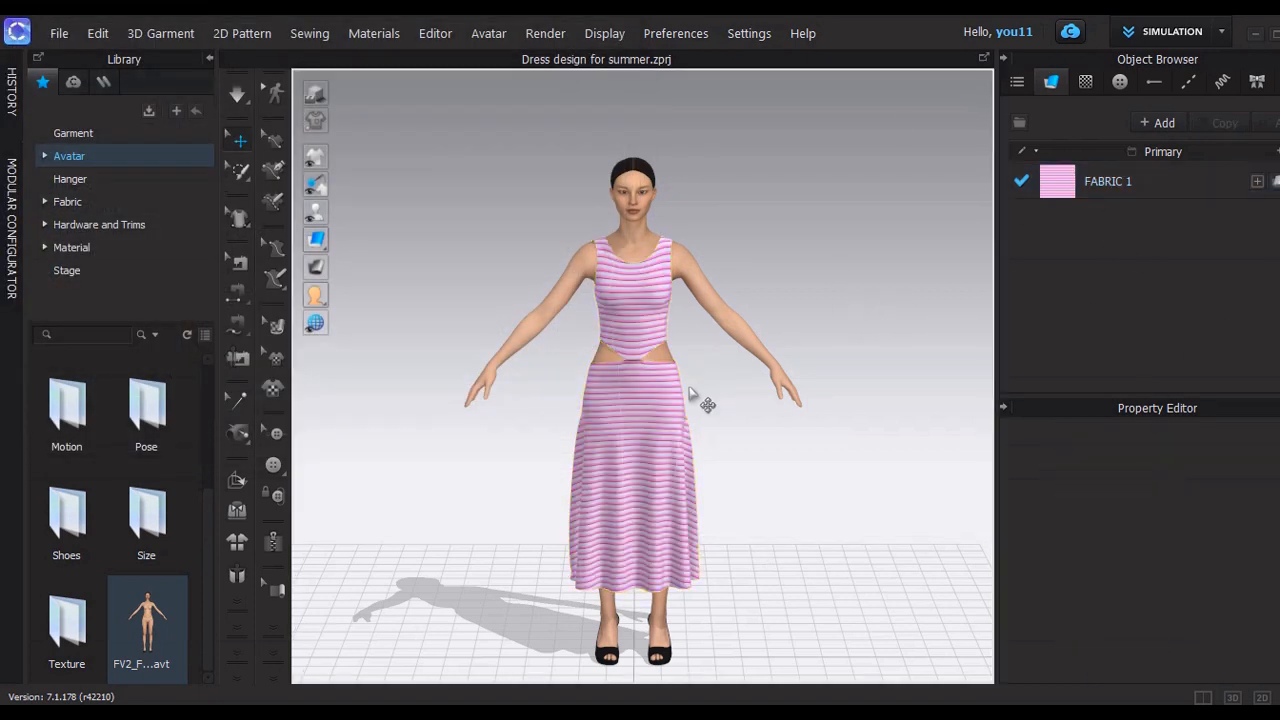
pyautogui.click(1273, 183)
pyautogui.click(1273, 183)
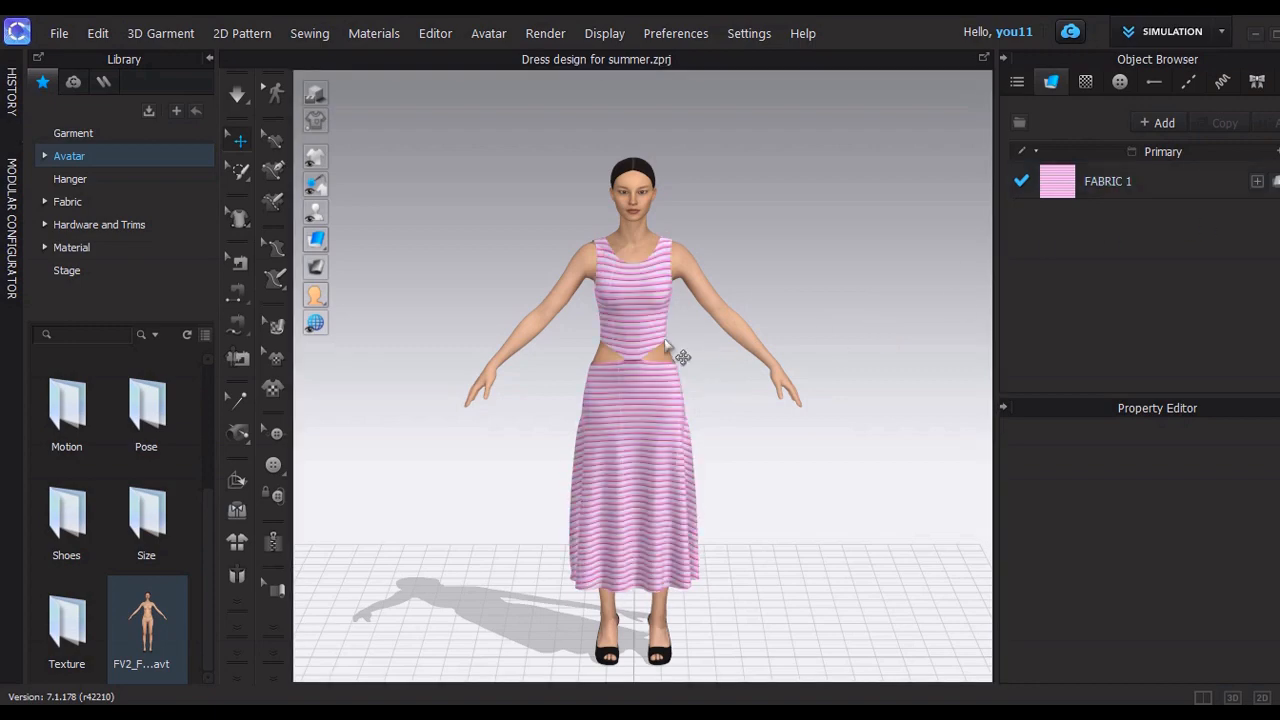
# Inspect the stripes around the waist cutouts and switch the garment's surface display to the thick textured style
pyautogui.moveTo(665, 345); pyautogui.dragTo(716, 320, button='right')
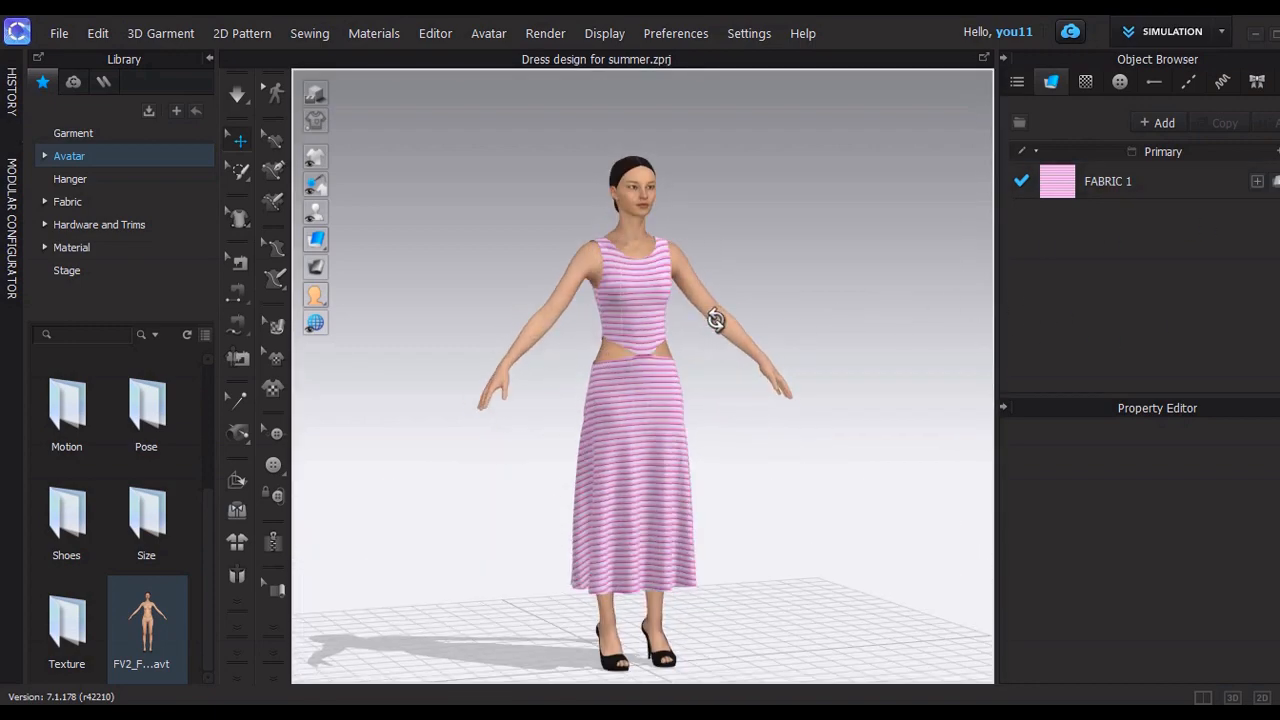
pyautogui.scroll(10, 724, 464)
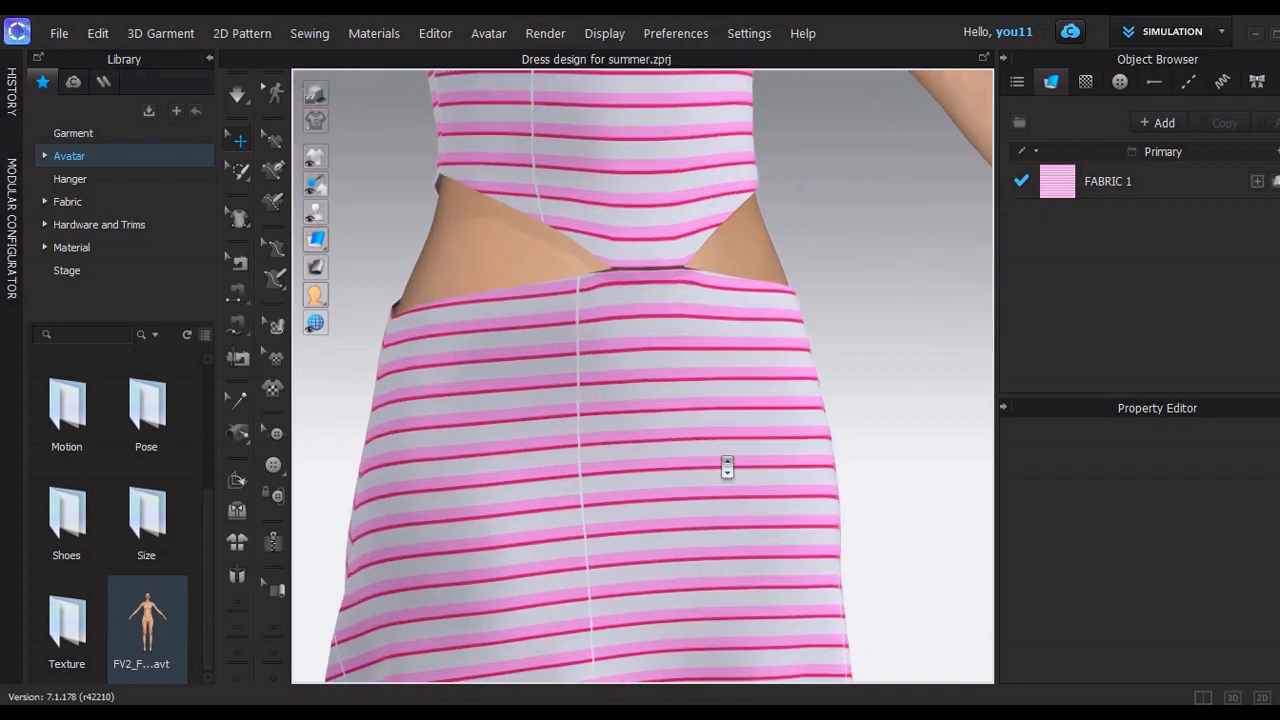
pyautogui.scroll(-10, 727, 466)
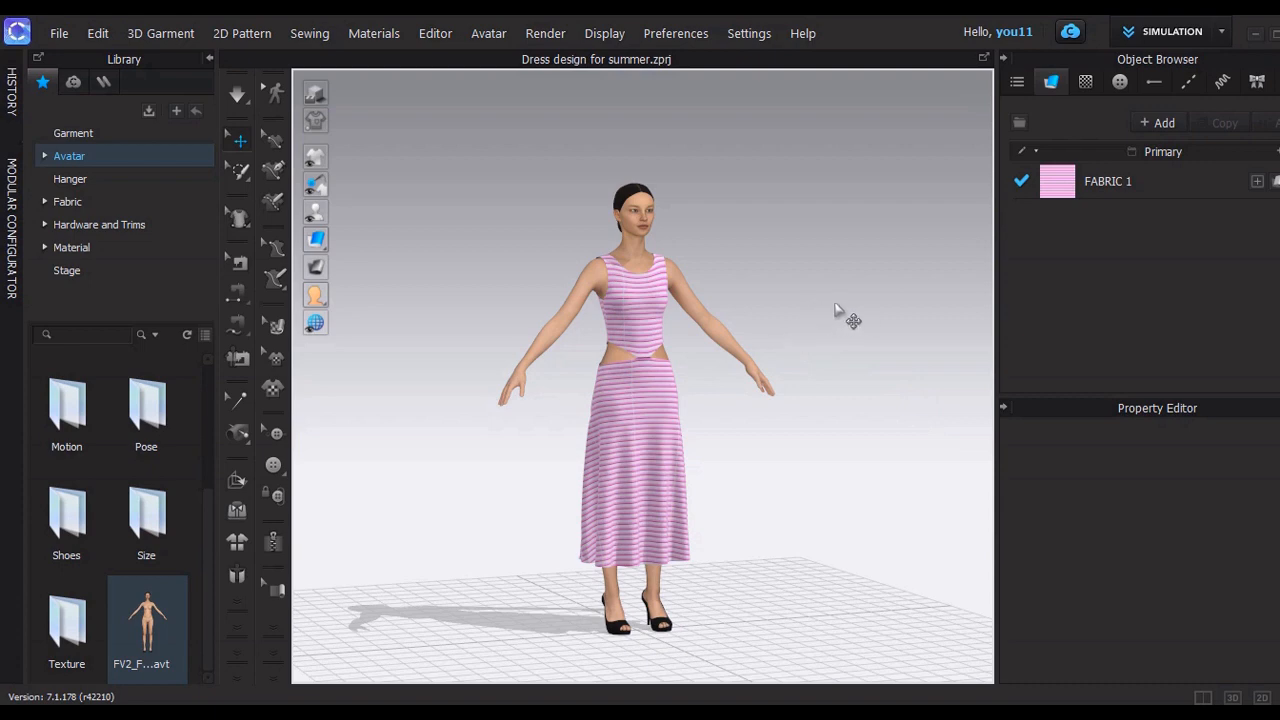
pyautogui.moveTo(318, 241)
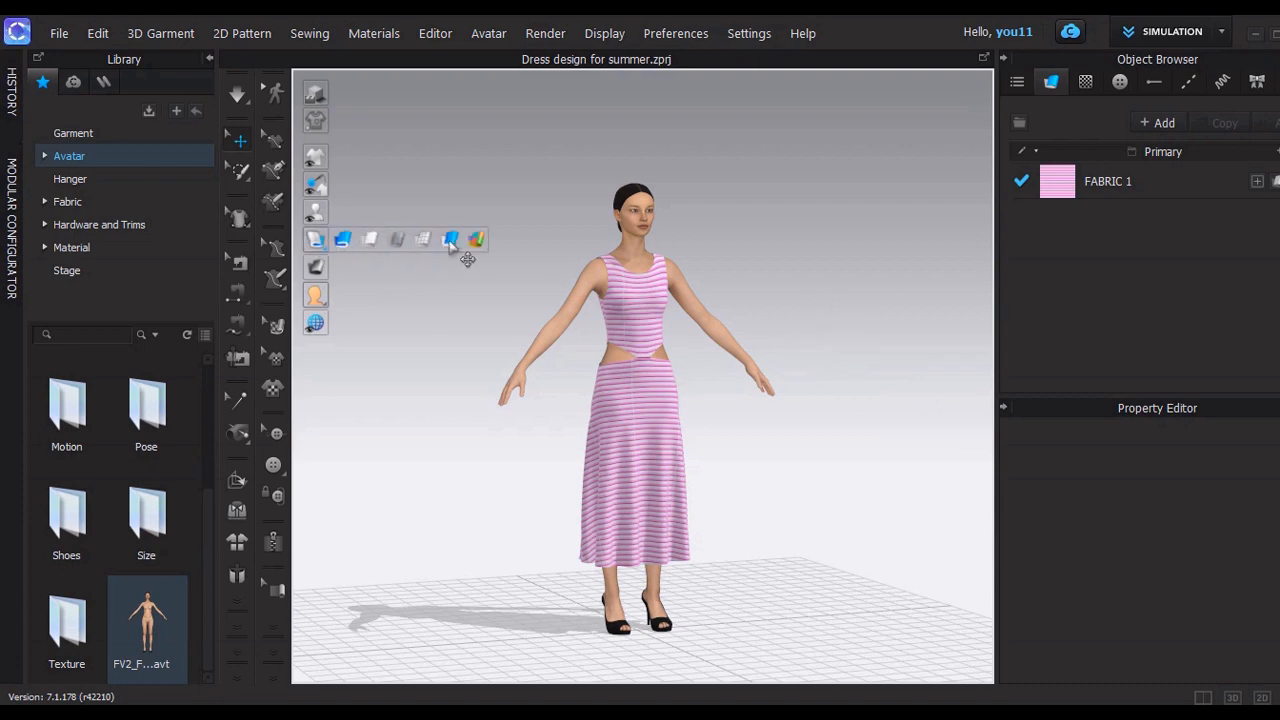
pyautogui.click(342, 240)
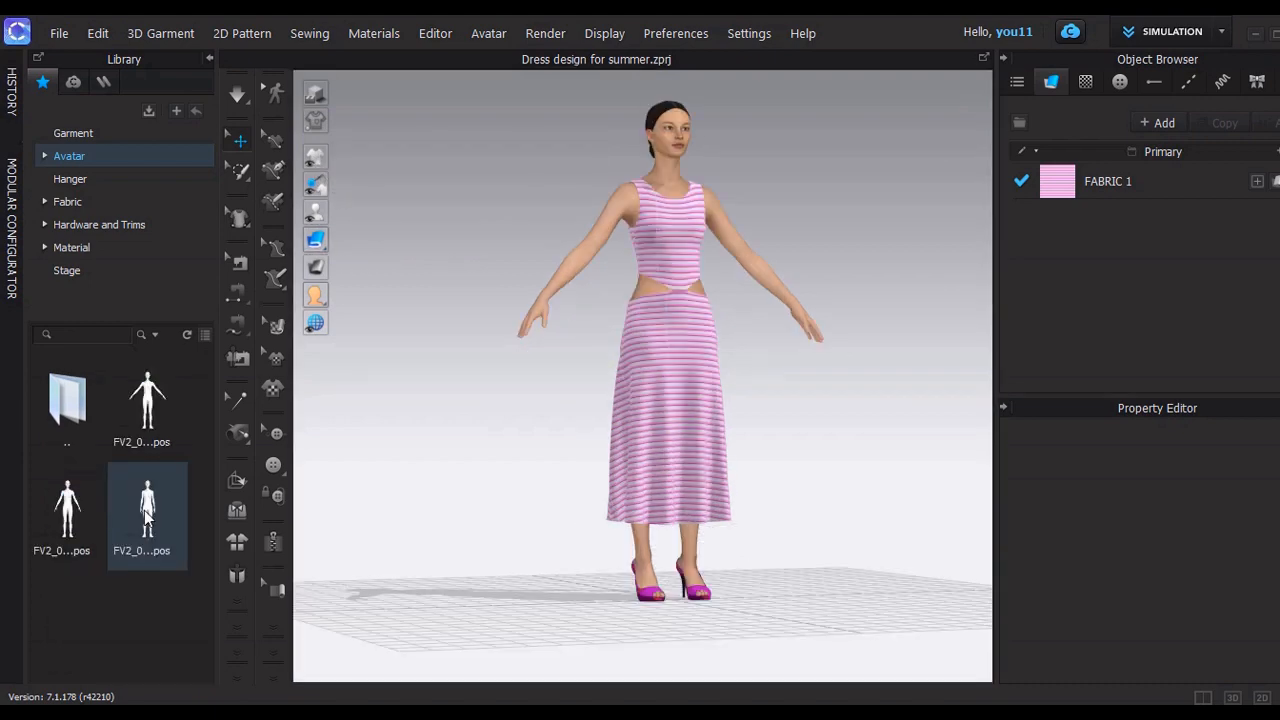
# Apply the standing pose with lowered arms to the avatar and view the dress from the front
pyautogui.doubleClick(147, 515)
pyautogui.click(690, 444)
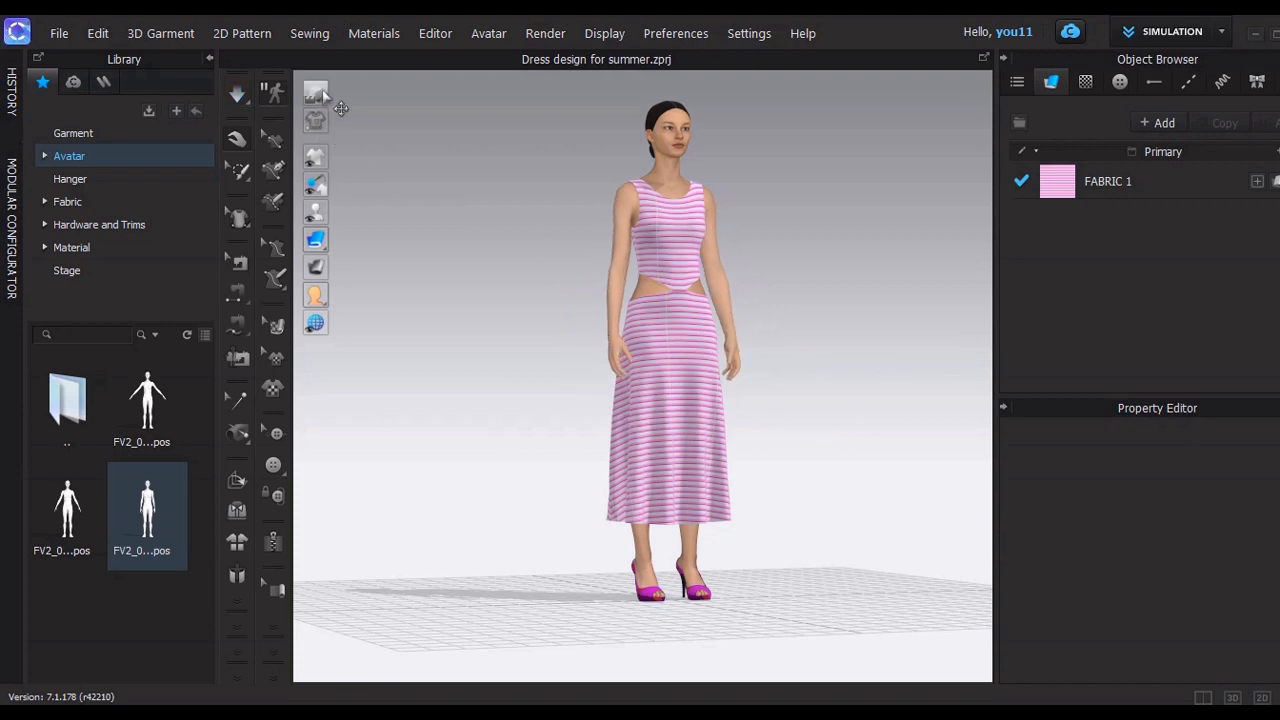
pyautogui.moveTo(627, 324); pyautogui.dragTo(531, 329, button='right')
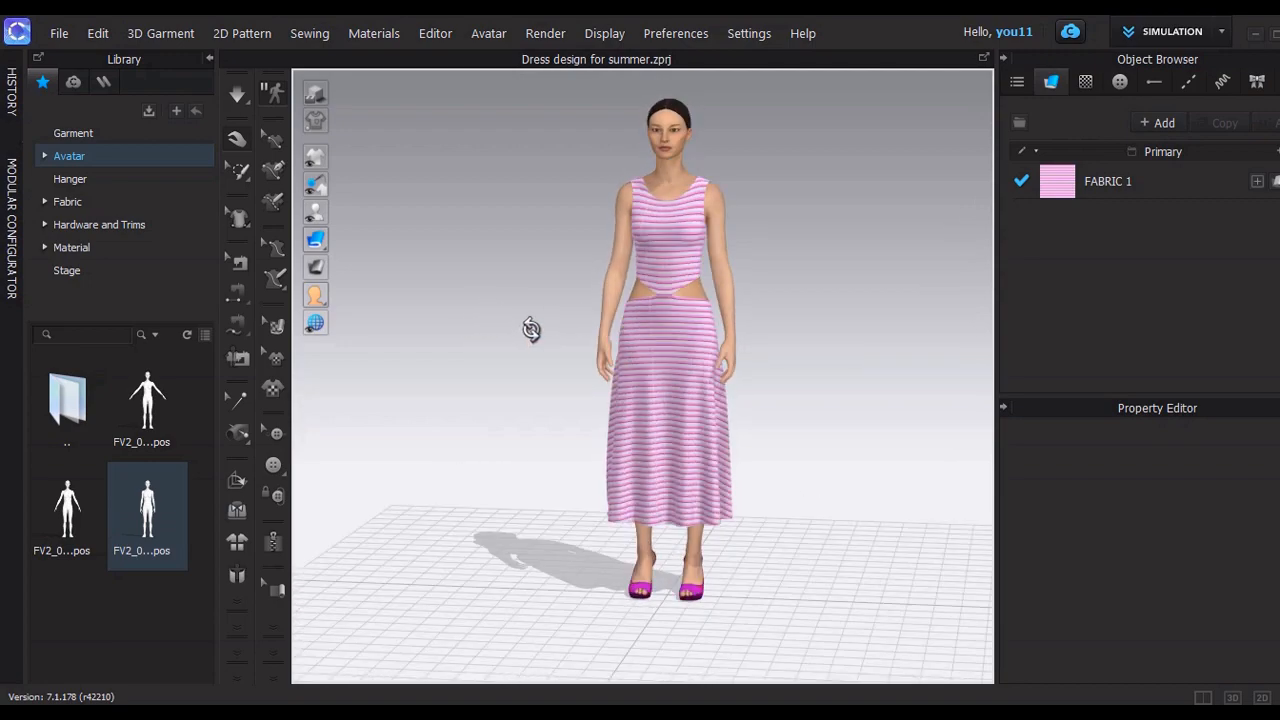
# Place a red ornamental motif at the lower centre of the front bodice with Graphic (2D Pattern)
pyautogui.click(674, 232)
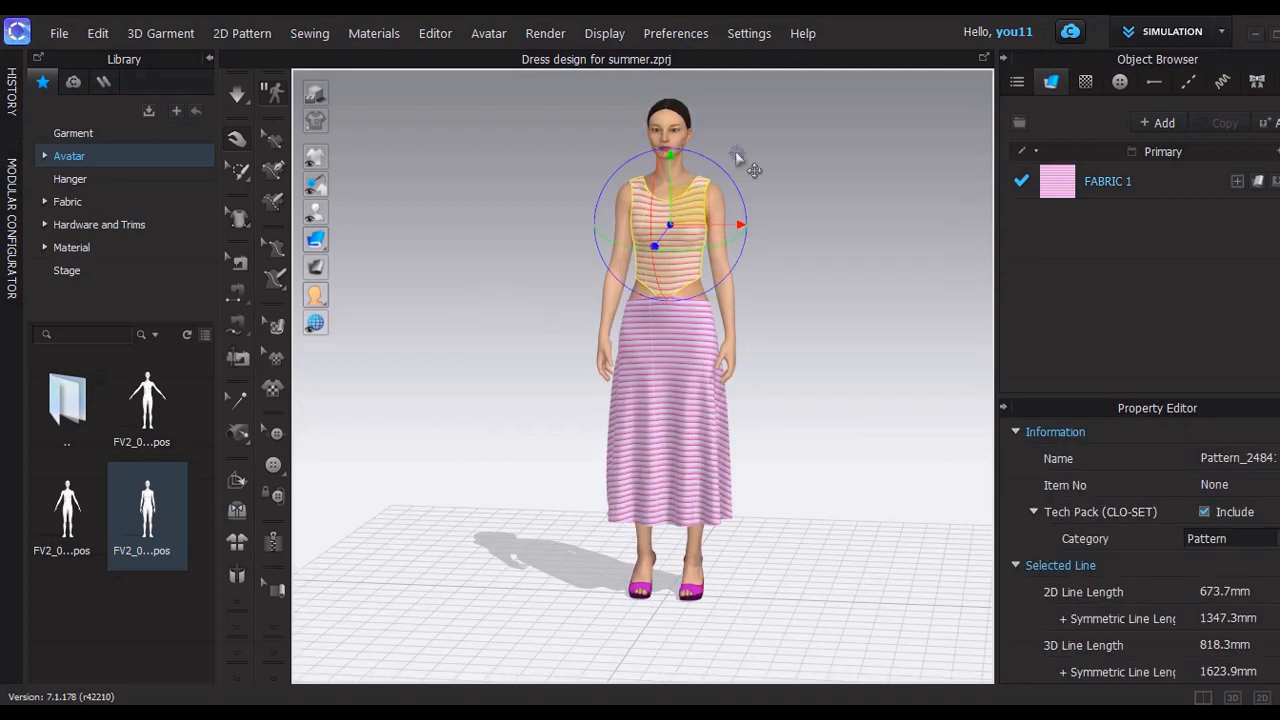
pyautogui.click(549, 36)
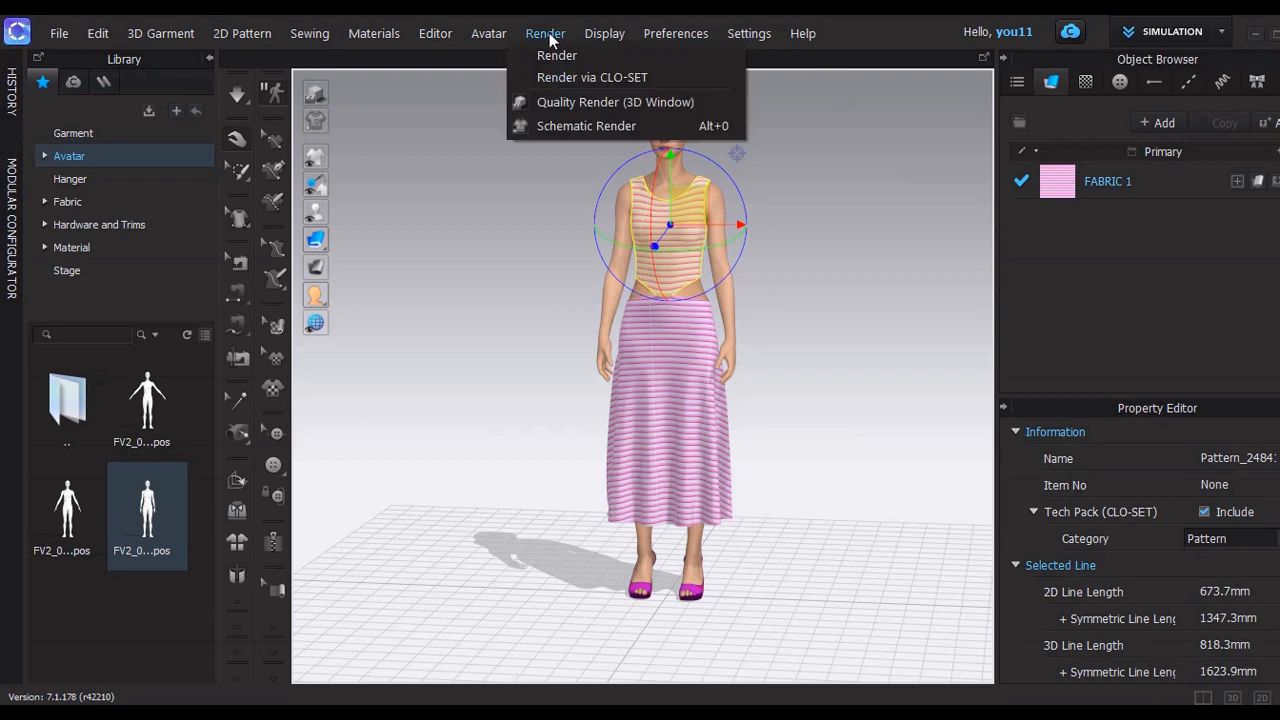
pyautogui.moveTo(371, 37)
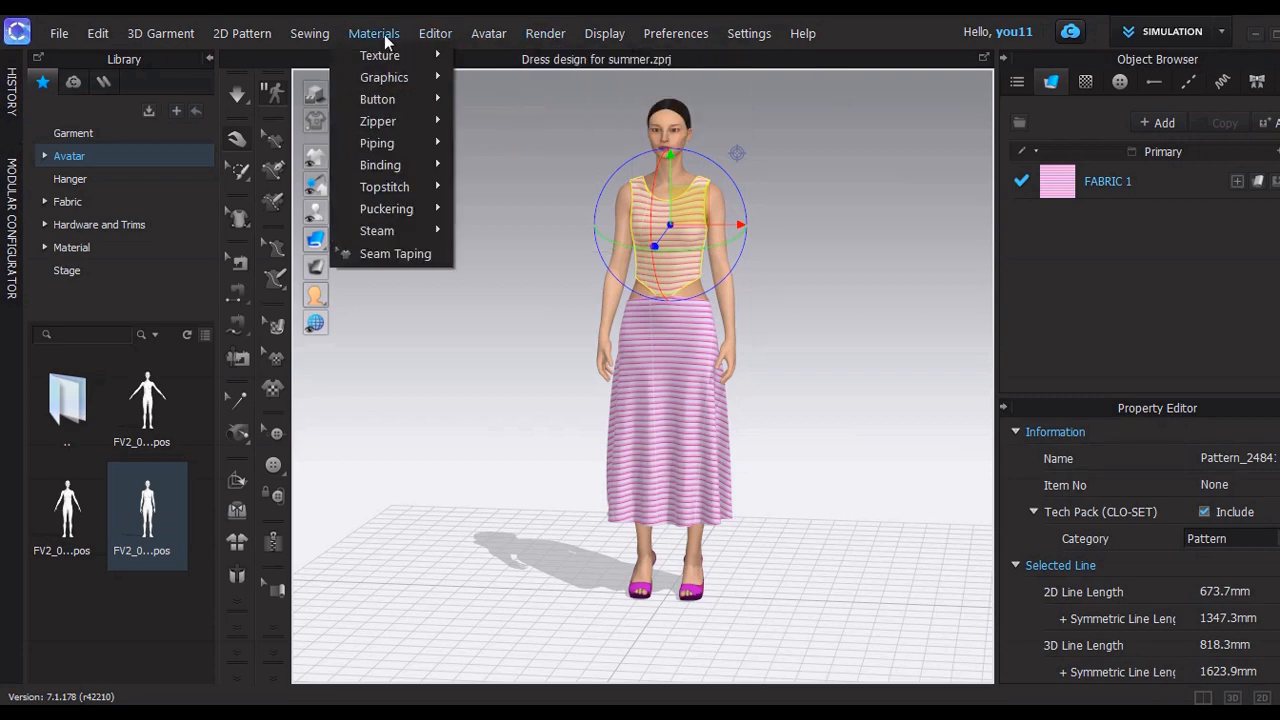
pyautogui.moveTo(398, 80)
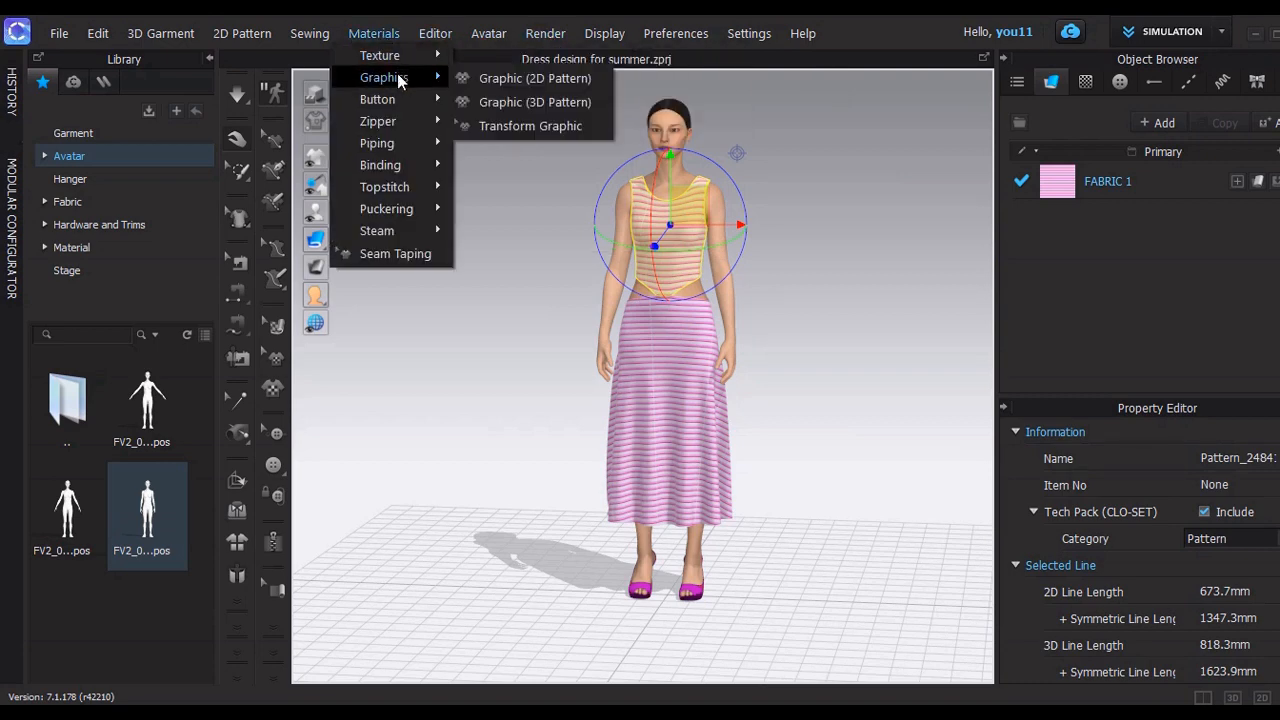
pyautogui.click(521, 78)
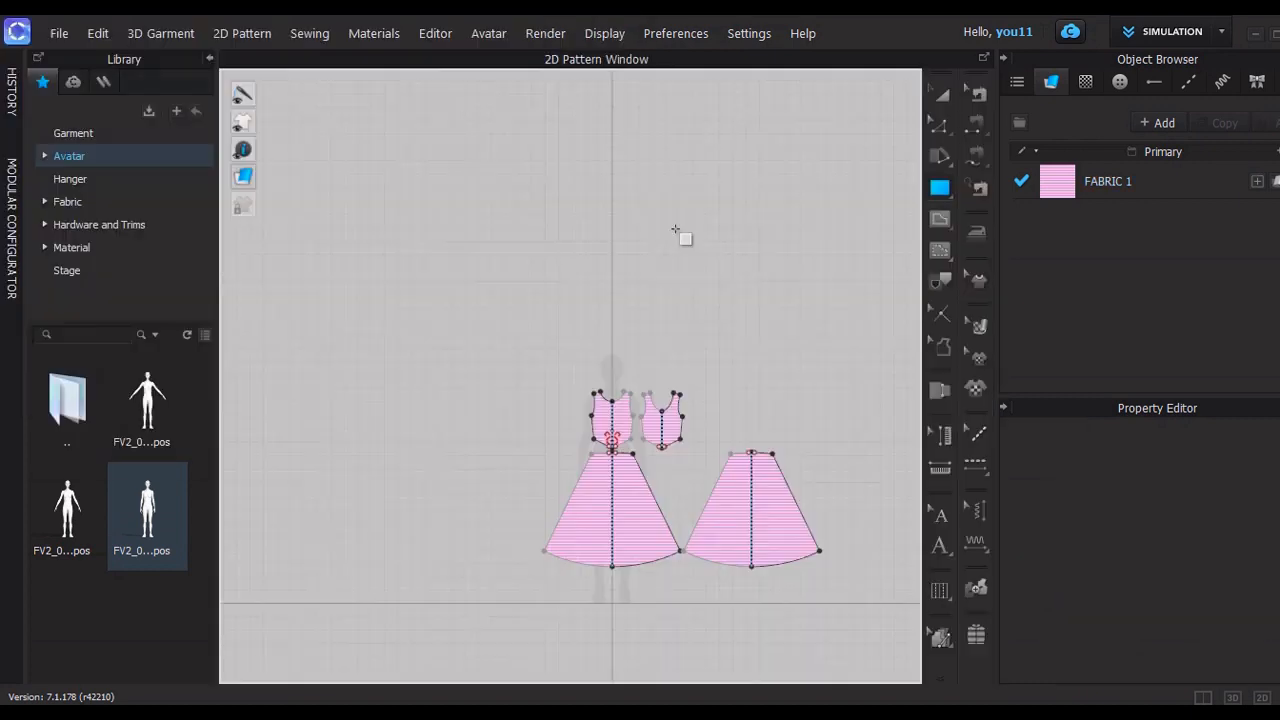
# Draw a narrow horizontal rectangle pattern above the dress pieces and assign the Cotton_Heavy_Canvas fabric to it
pyautogui.moveTo(550, 270); pyautogui.dragTo(623, 270)
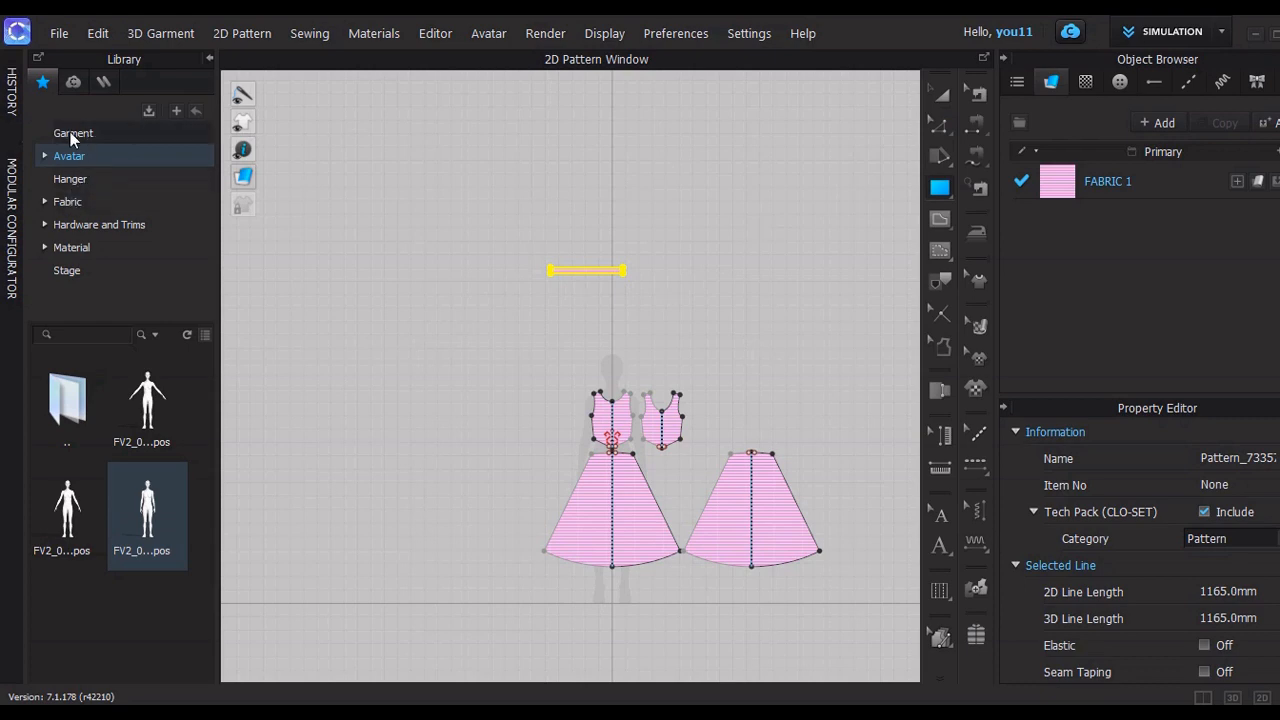
pyautogui.click(58, 200)
pyautogui.scroll(-1, 92, 569)
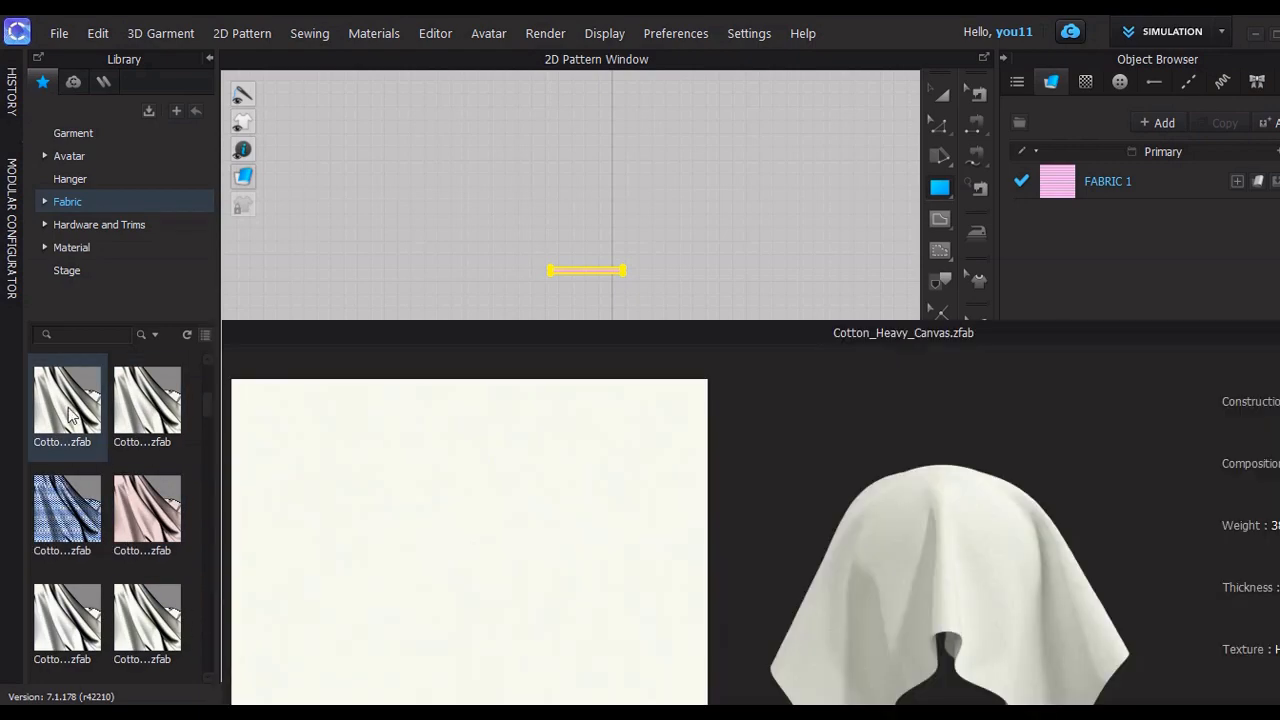
pyautogui.moveTo(70, 418); pyautogui.dragTo(593, 271)
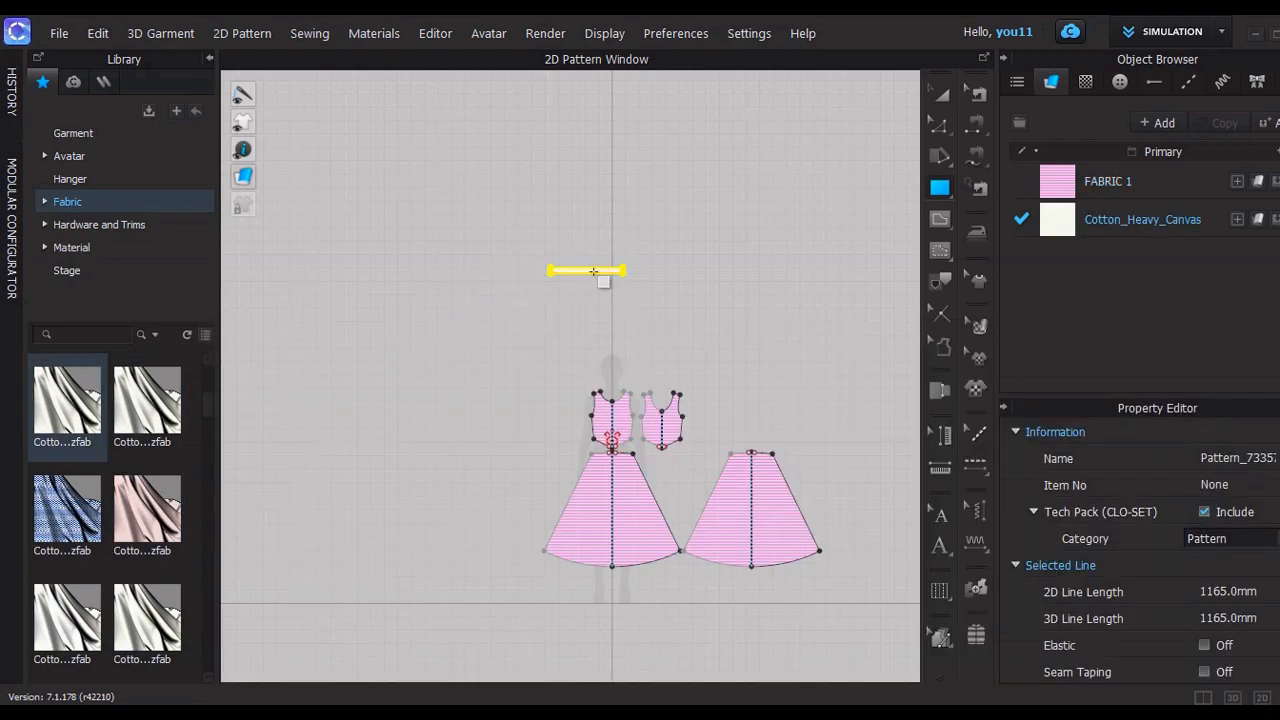
pyautogui.click(941, 93)
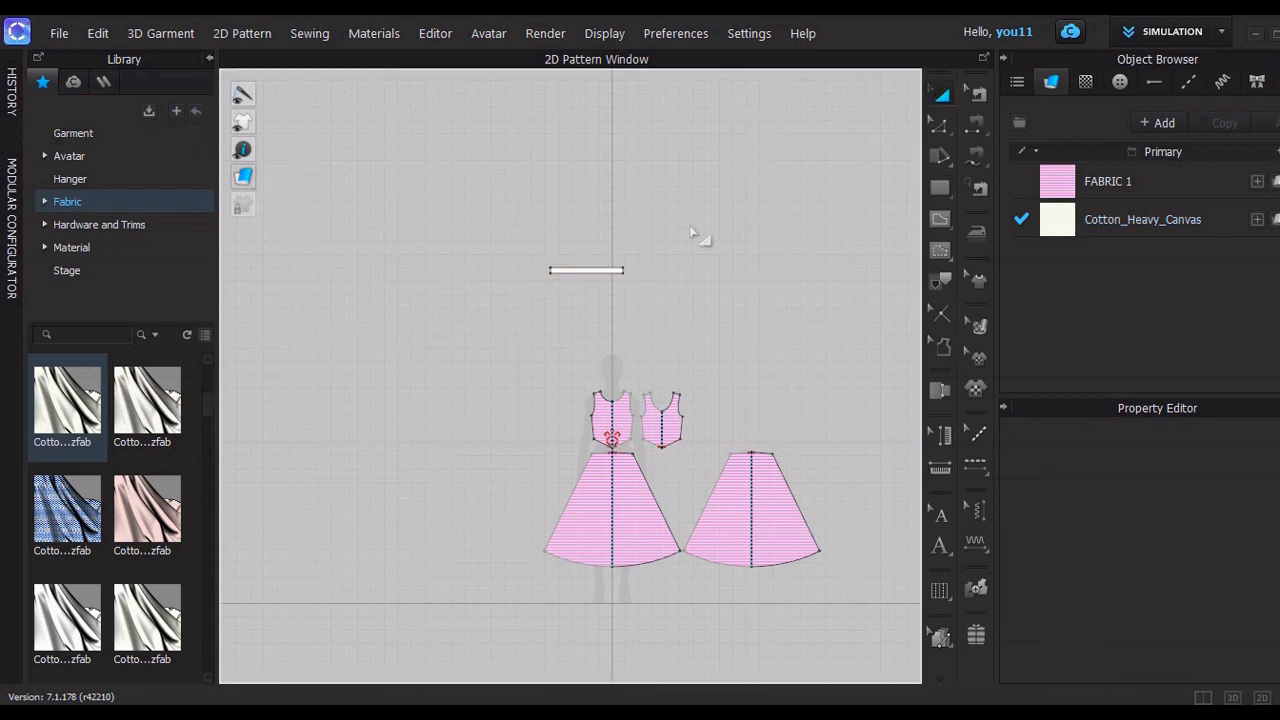
pyautogui.click(604, 271)
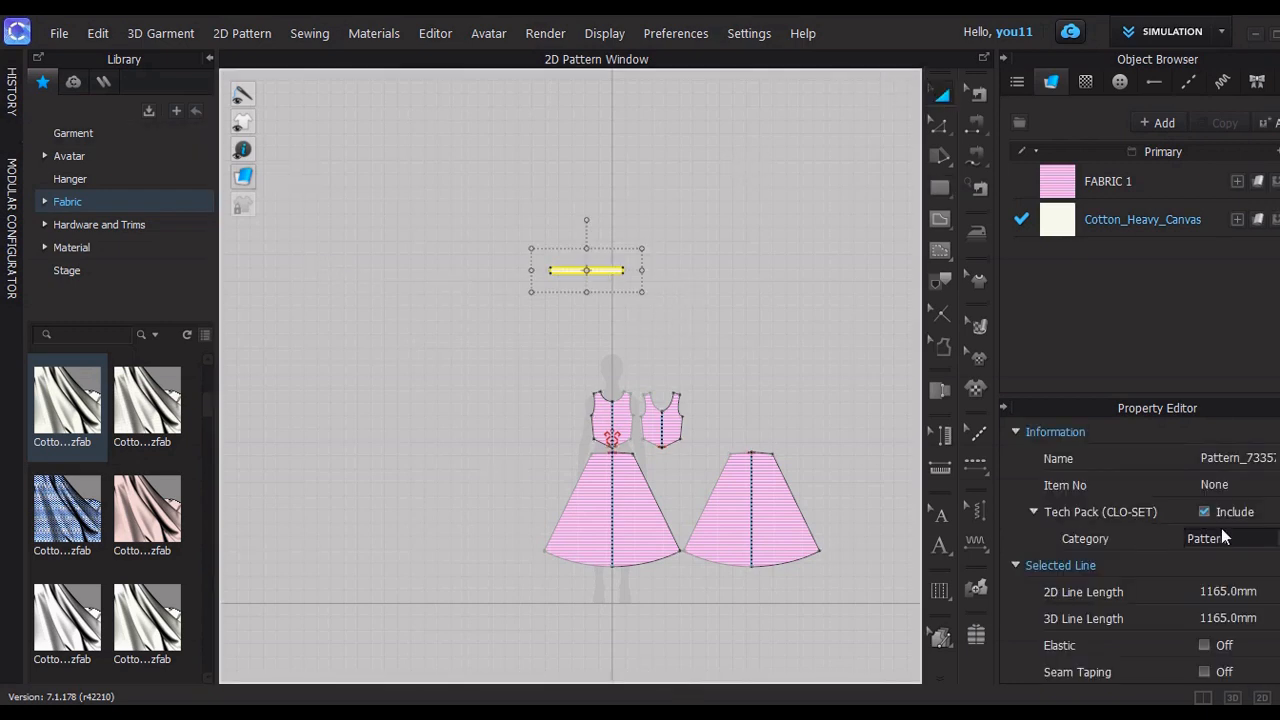
pyautogui.click(1154, 216)
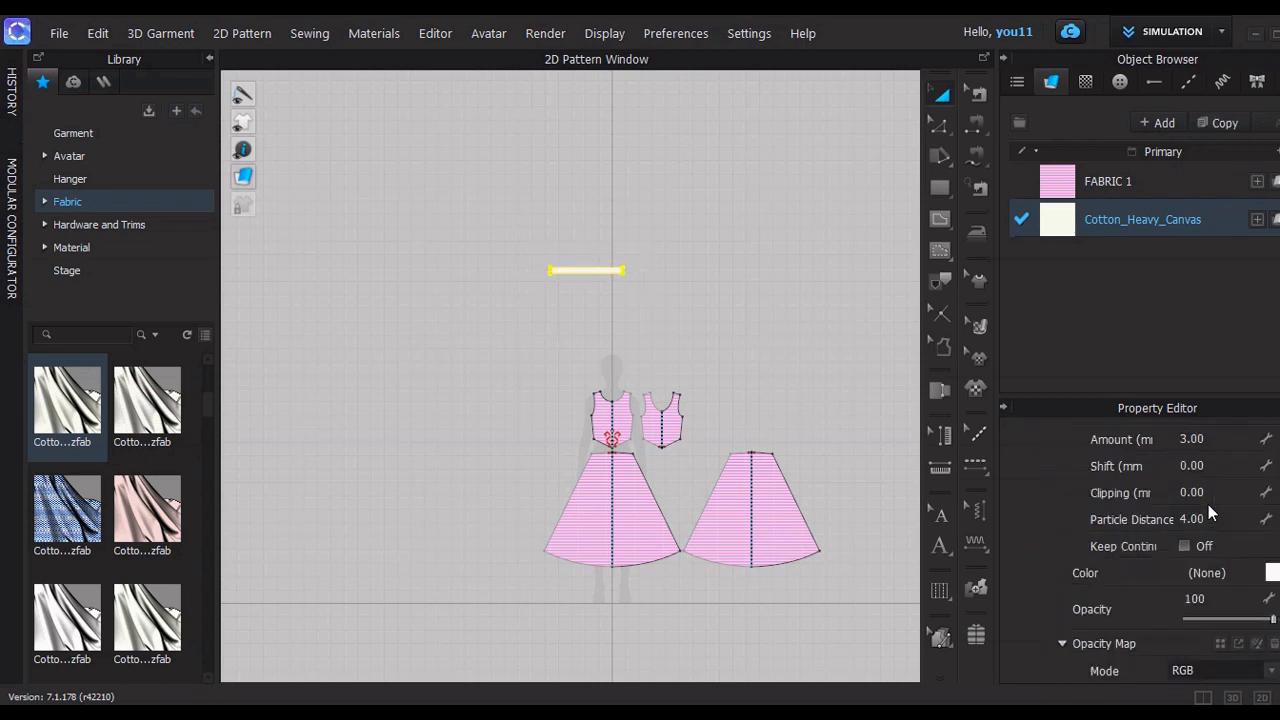
# Move the canvas strip in 3D from above the avatar's head down to the hand beside the skirt
pyautogui.click(1233, 697)
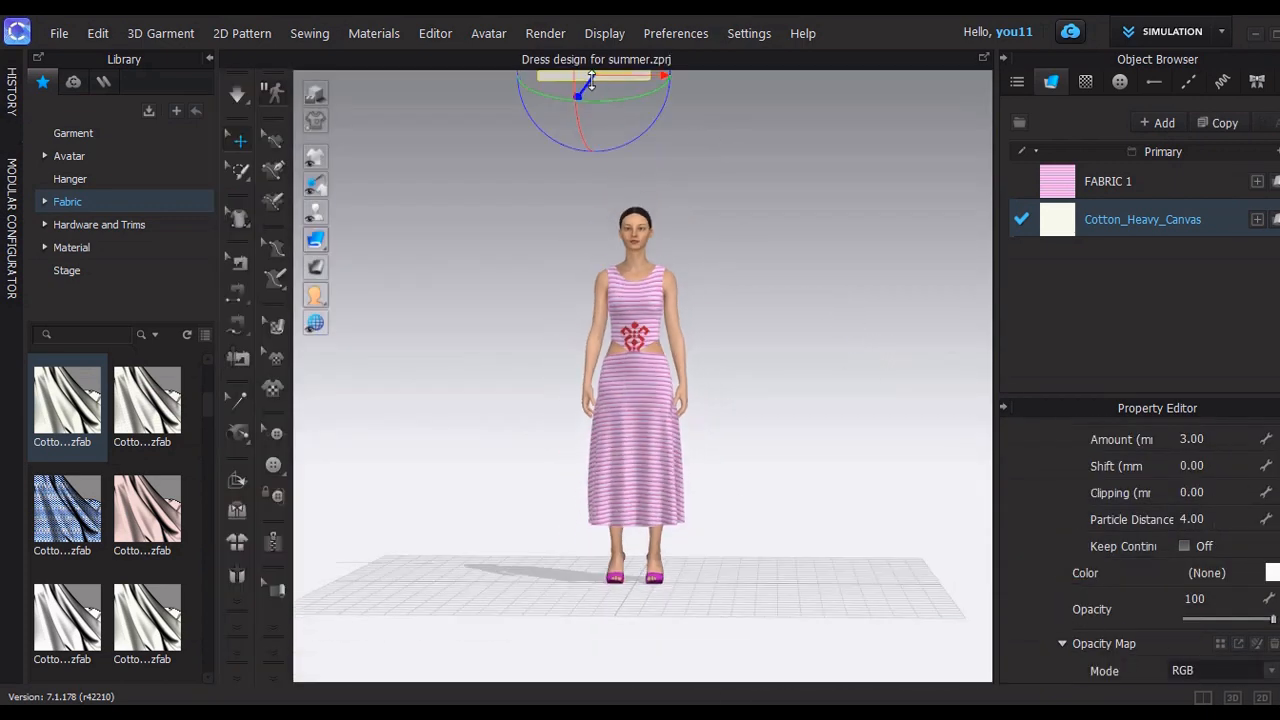
pyautogui.scroll(-2, 607, 76)
pyautogui.moveTo(615, 108); pyautogui.dragTo(712, 368)
pyautogui.click(604, 119)
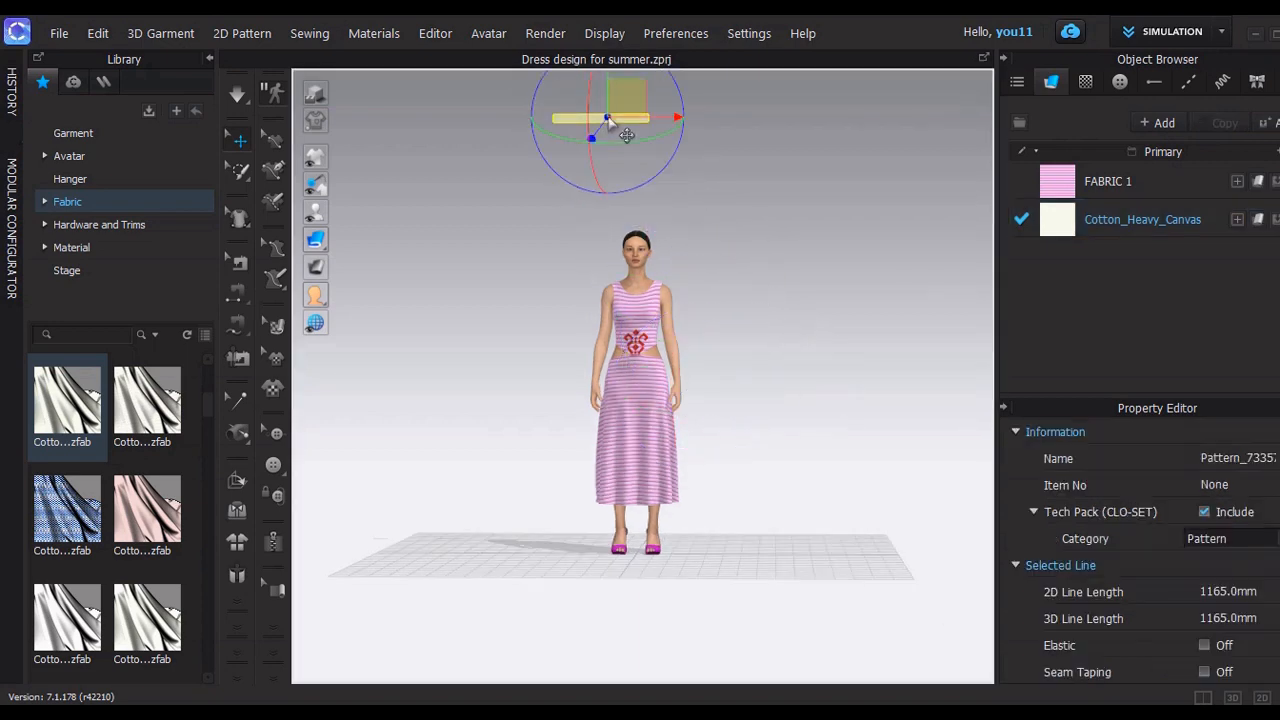
pyautogui.moveTo(668, 119); pyautogui.dragTo(757, 320)
pyautogui.moveTo(760, 90); pyautogui.dragTo(731, 351)
pyautogui.scroll(2, 746, 327)
pyautogui.scroll(3, 746, 327)
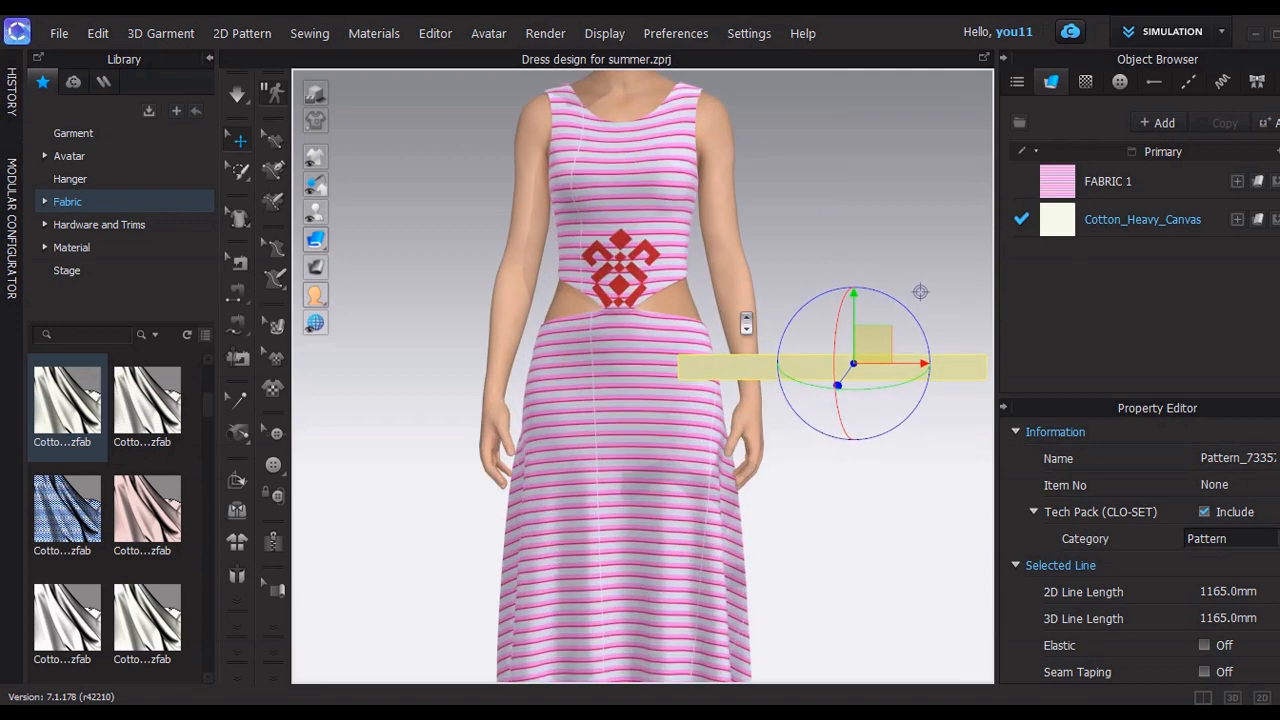
# Make the canvas strip's 2D pattern thinner and shorter, reducing its outline length to about 693.5 mm
pyautogui.click(1262, 697)
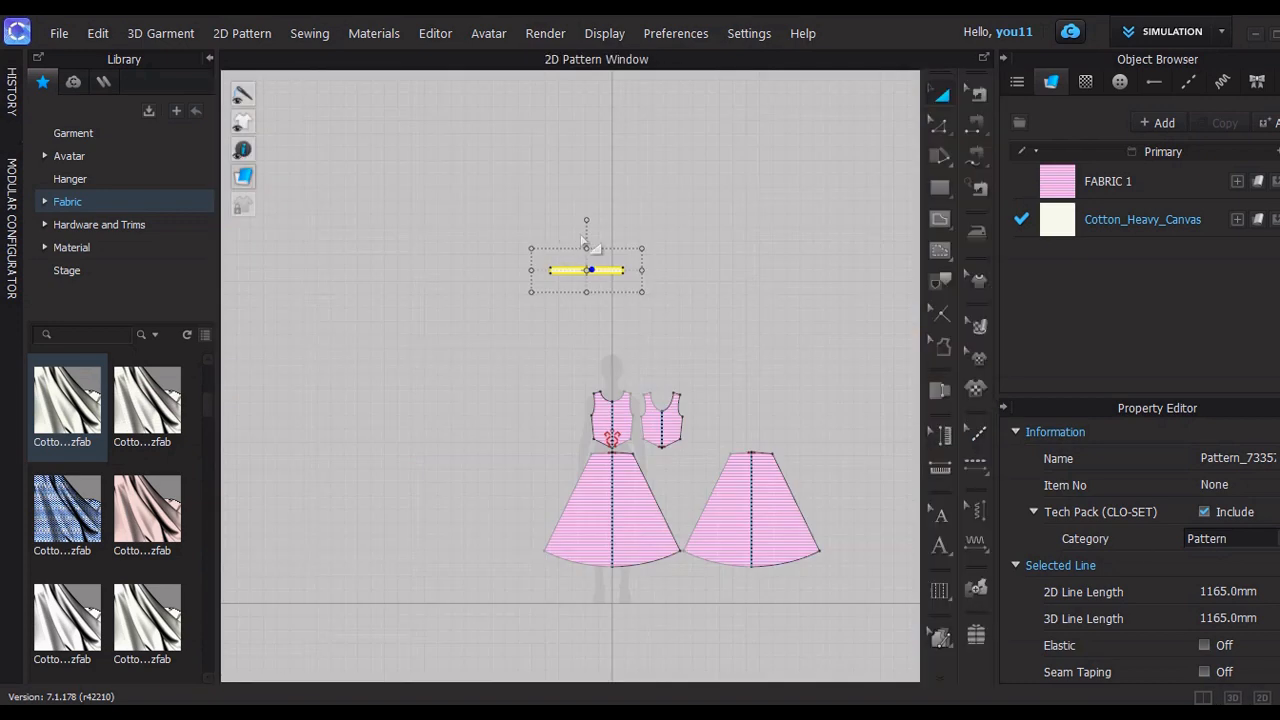
pyautogui.scroll(5, 588, 246)
pyautogui.scroll(-3, 600, 297)
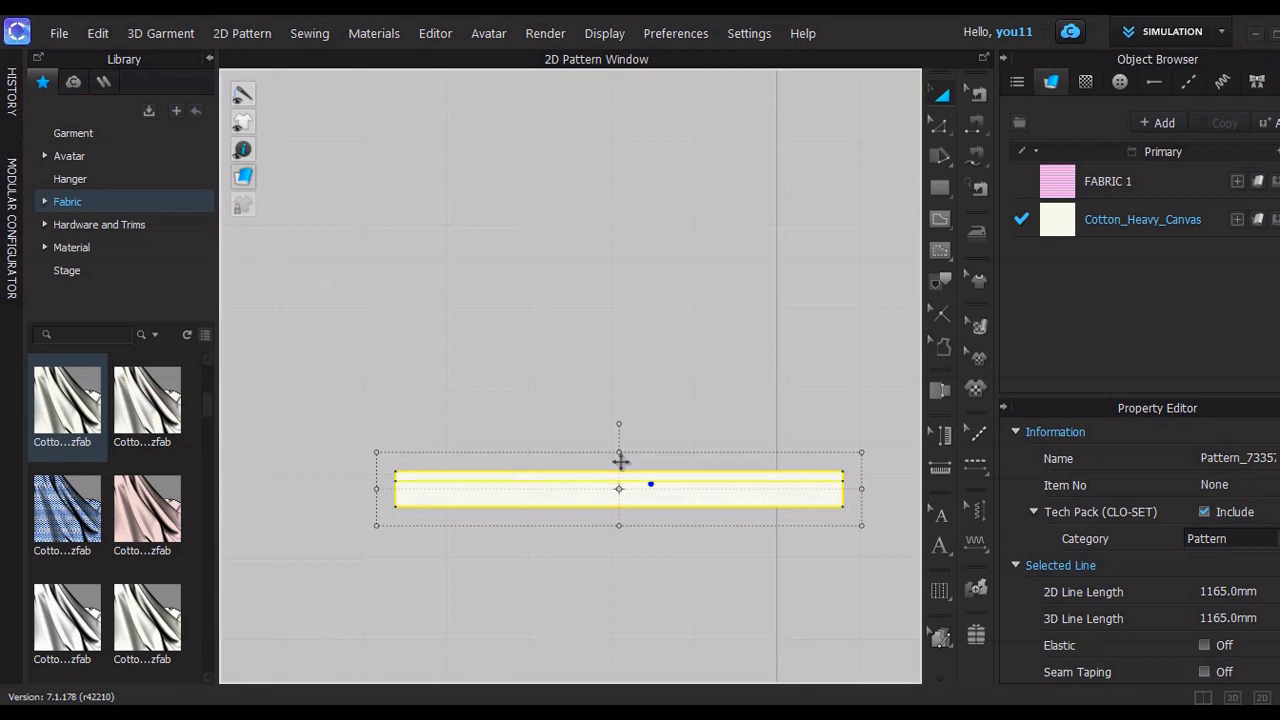
pyautogui.moveTo(620, 460); pyautogui.dragTo(619, 484)
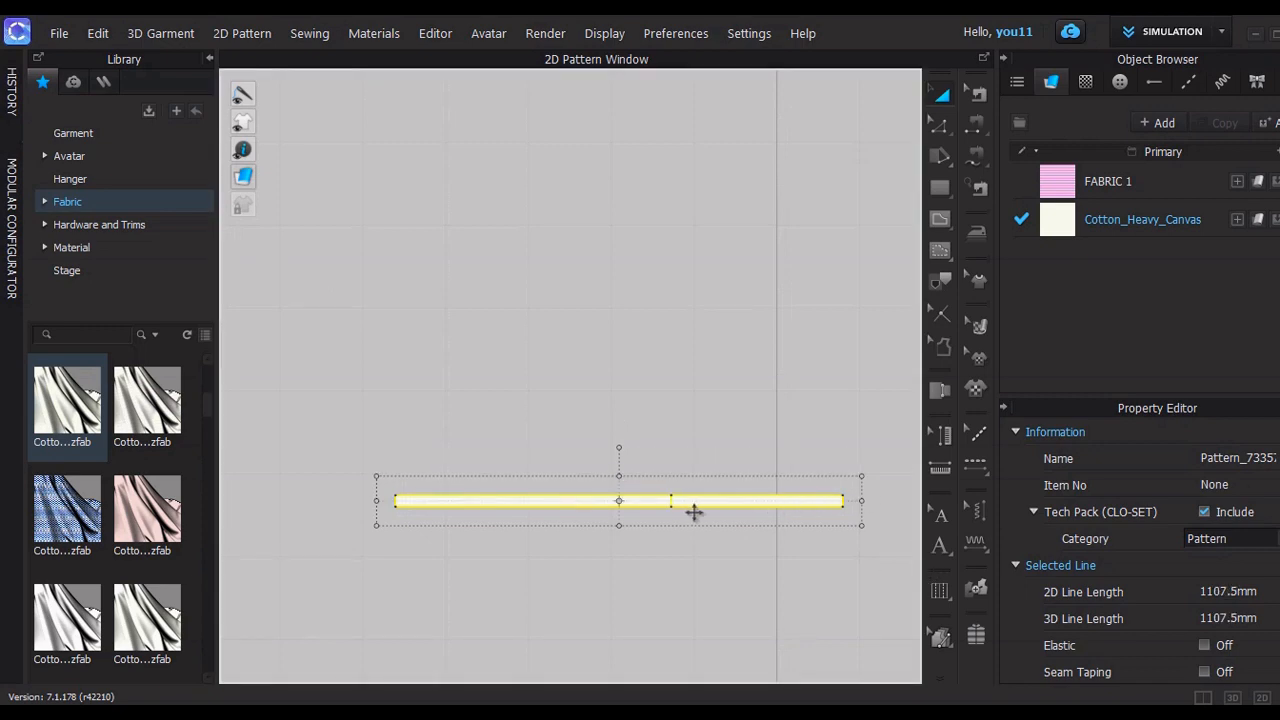
pyautogui.click(1204, 695)
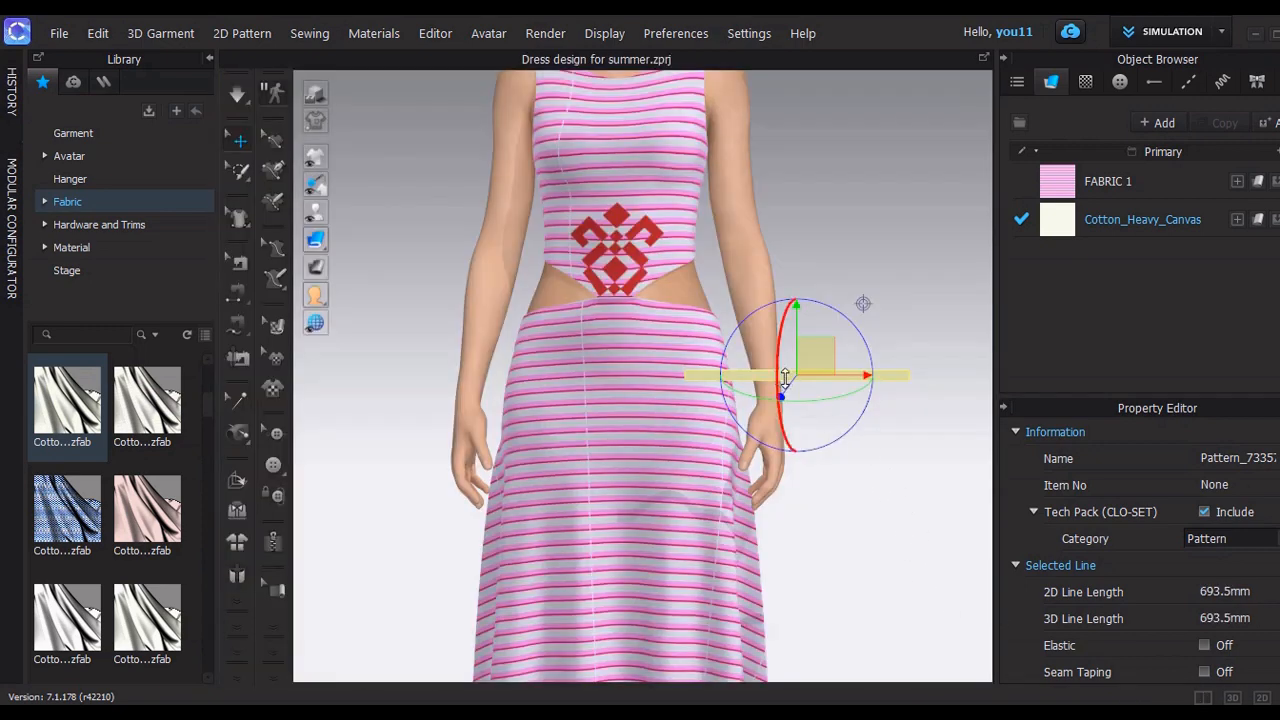
# Shorten and thin the canvas strip further to bracelet size, with an outline length of about 380.8 mm
pyautogui.click(1262, 697)
pyautogui.moveTo(690, 501); pyautogui.dragTo(572, 501)
pyautogui.moveTo(470, 475); pyautogui.dragTo(470, 481)
pyautogui.click(1233, 698)
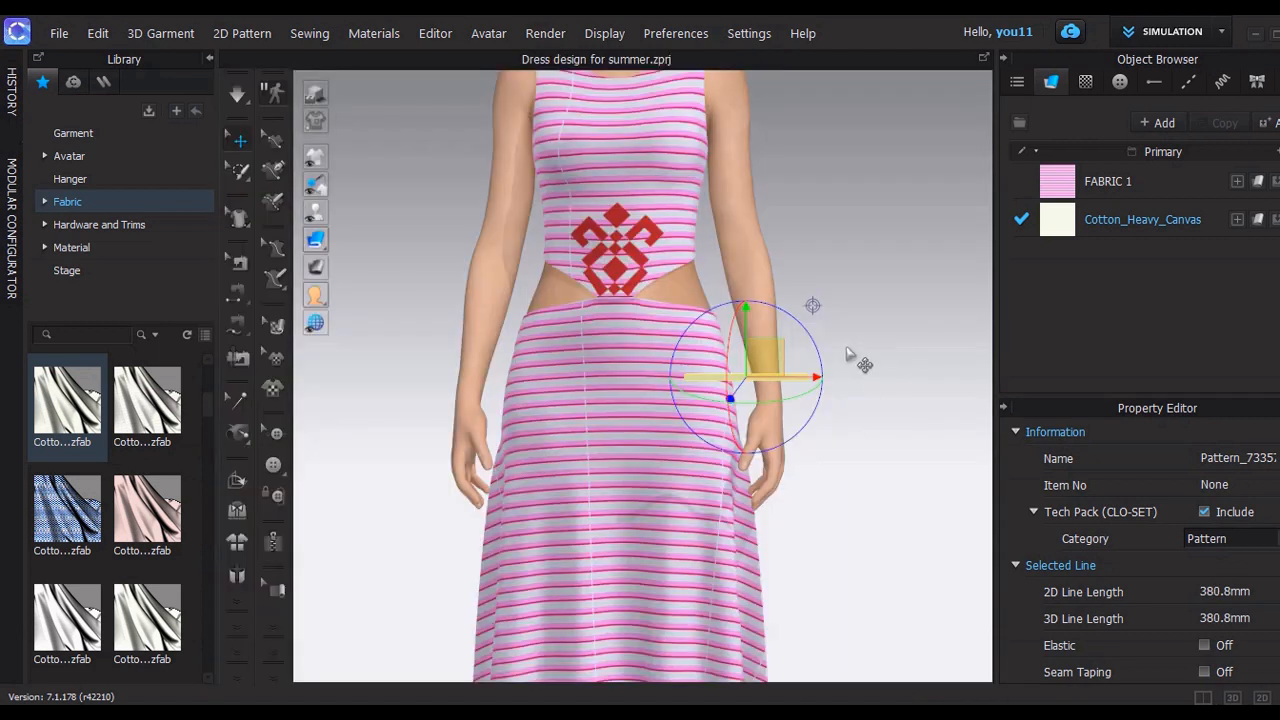
# Position the canvas strip right against the avatar's wrist, aligning it from both front and side views
pyautogui.moveTo(759, 365); pyautogui.dragTo(784, 380)
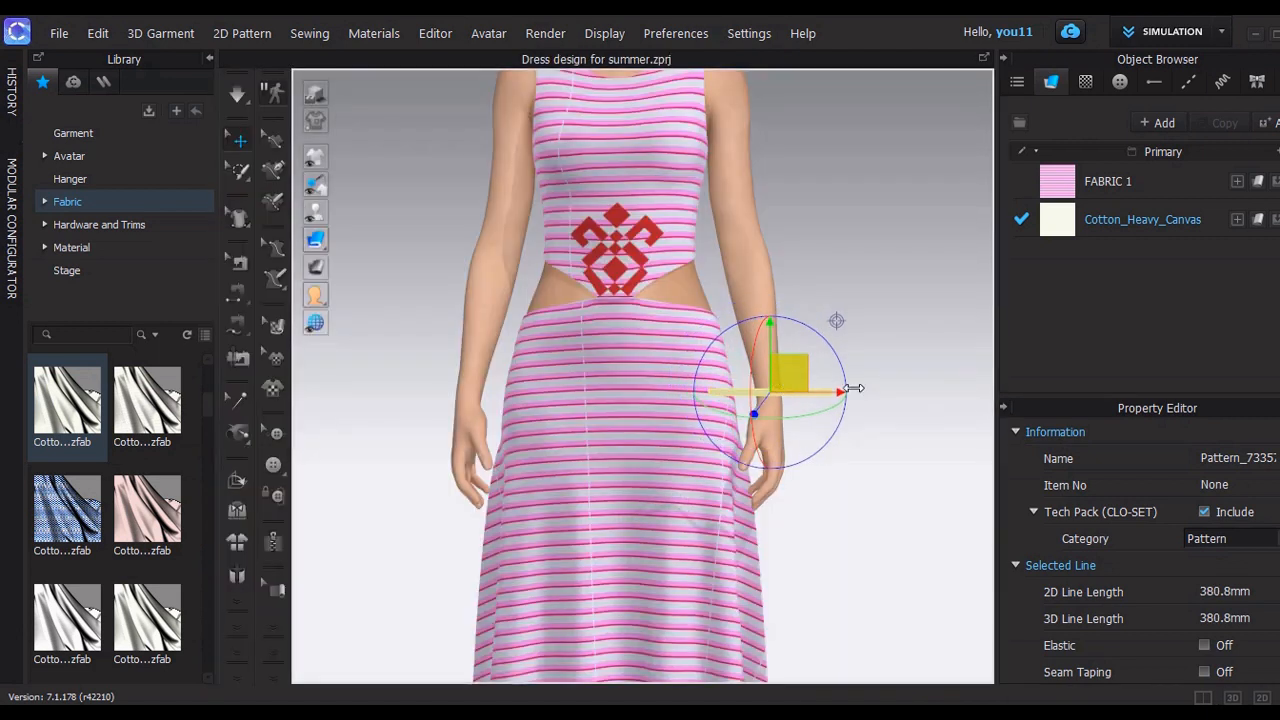
pyautogui.moveTo(910, 424); pyautogui.dragTo(686, 409, button='right')
pyautogui.moveTo(766, 371); pyautogui.dragTo(856, 382)
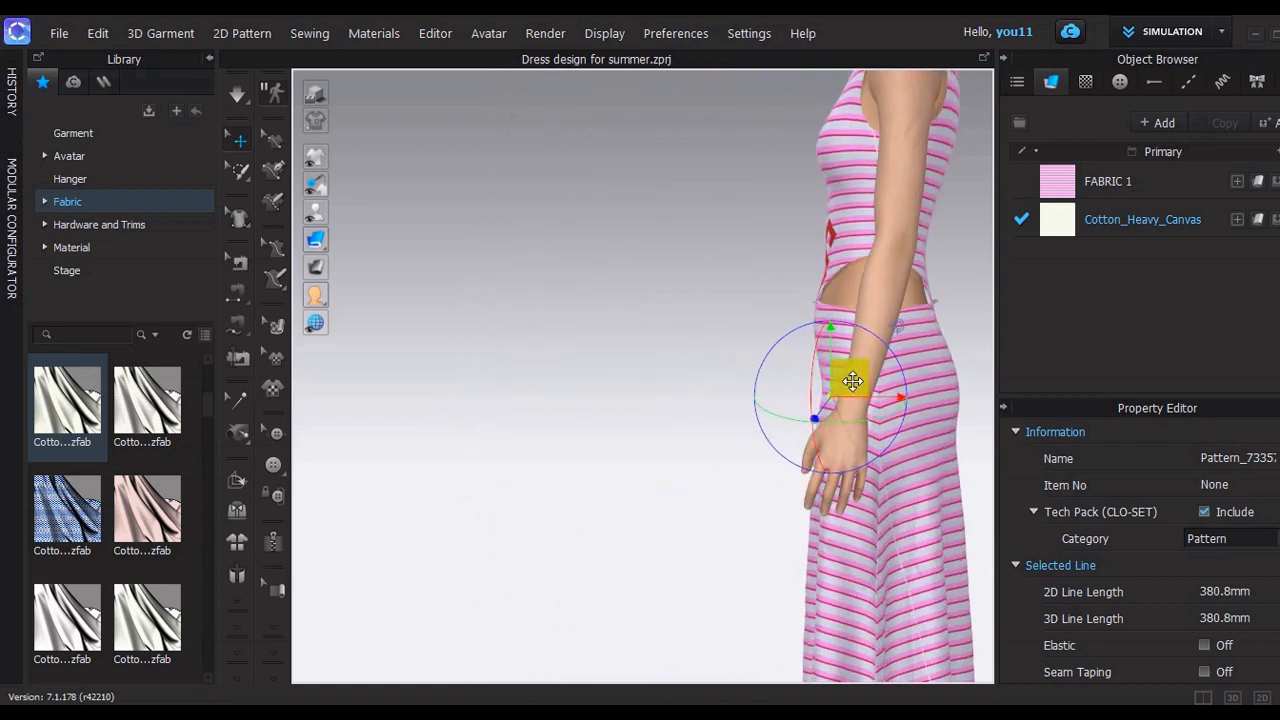
pyautogui.click(657, 386)
pyautogui.moveTo(777, 437); pyautogui.dragTo(906, 442, button='right')
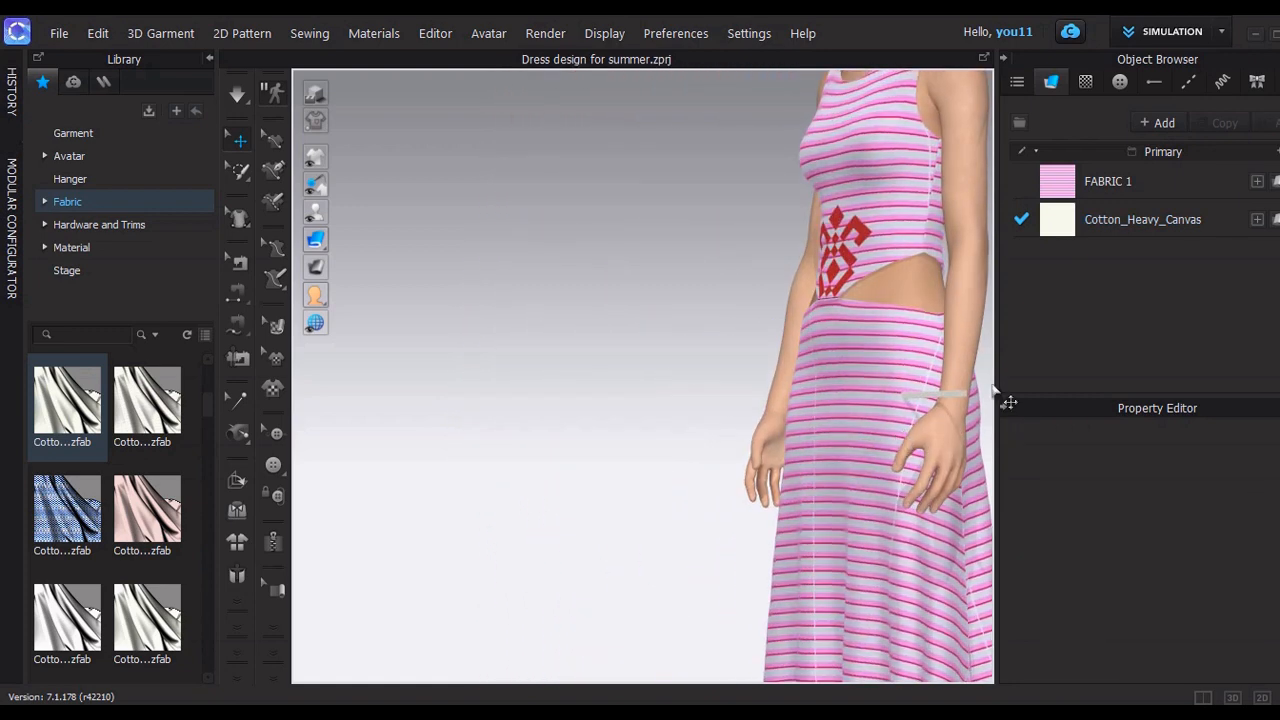
pyautogui.moveTo(1001, 391); pyautogui.dragTo(849, 414, button='right')
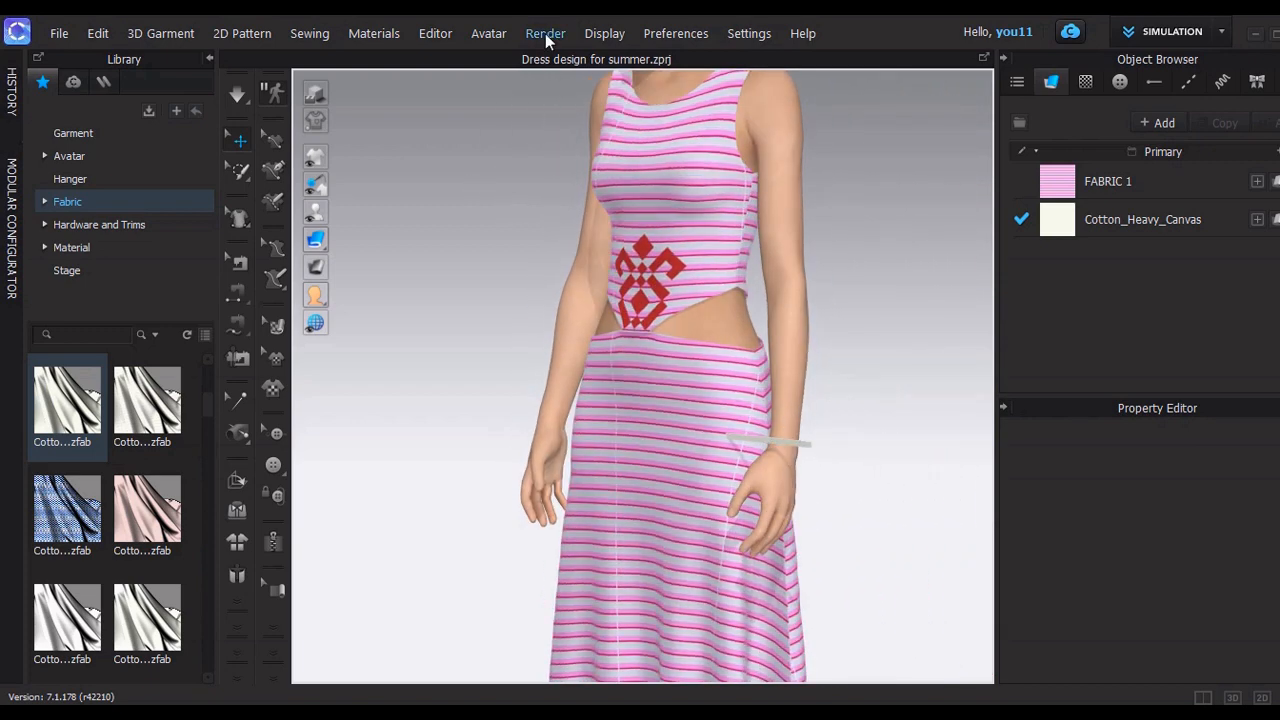
pyautogui.click(798, 442)
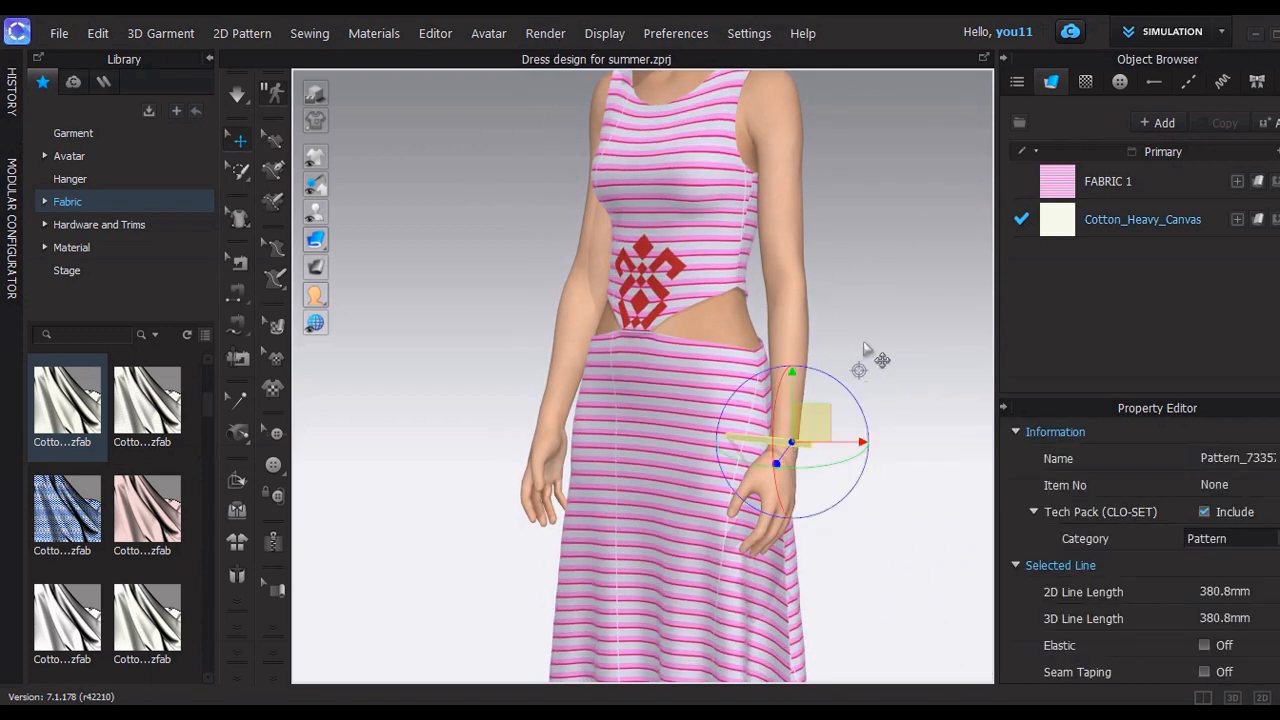
pyautogui.click(864, 342)
# Add a short vertical internal line across the middle of the canvas strip's 2D pattern
pyautogui.click(1262, 697)
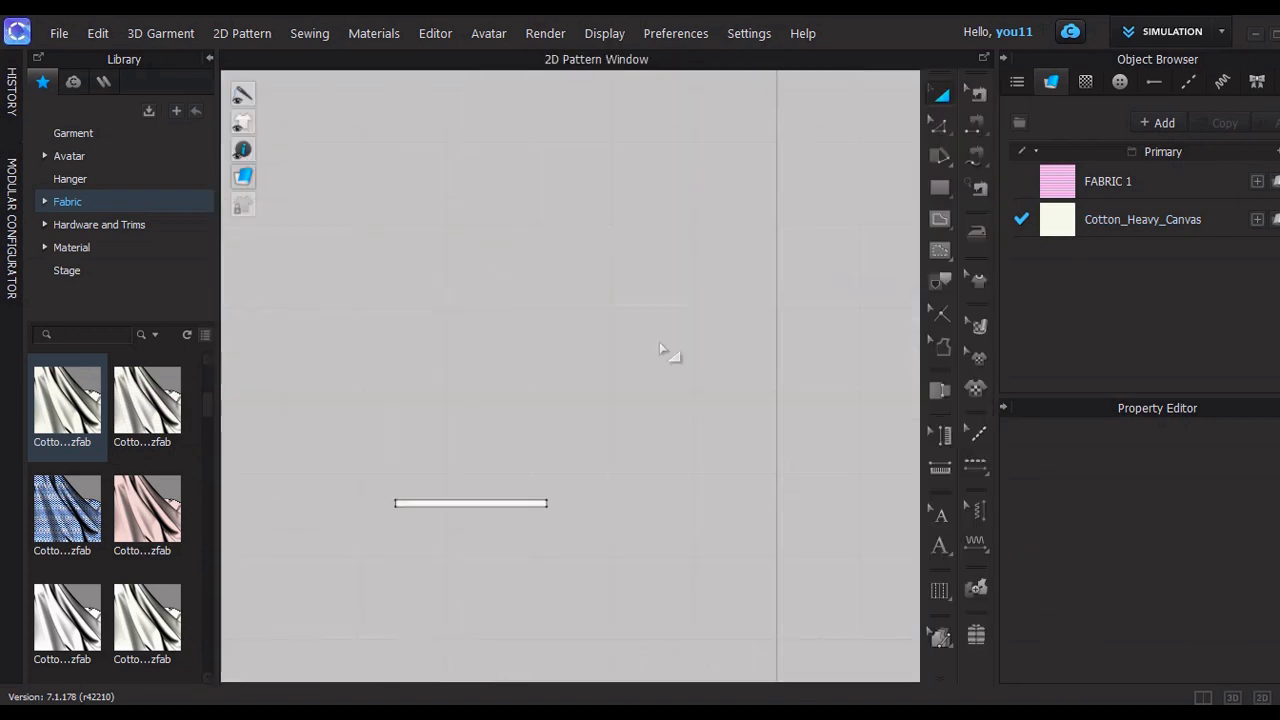
pyautogui.scroll(3, 437, 429)
pyautogui.moveTo(505, 463); pyautogui.dragTo(581, 192, button='middle')
pyautogui.scroll(2, 579, 200)
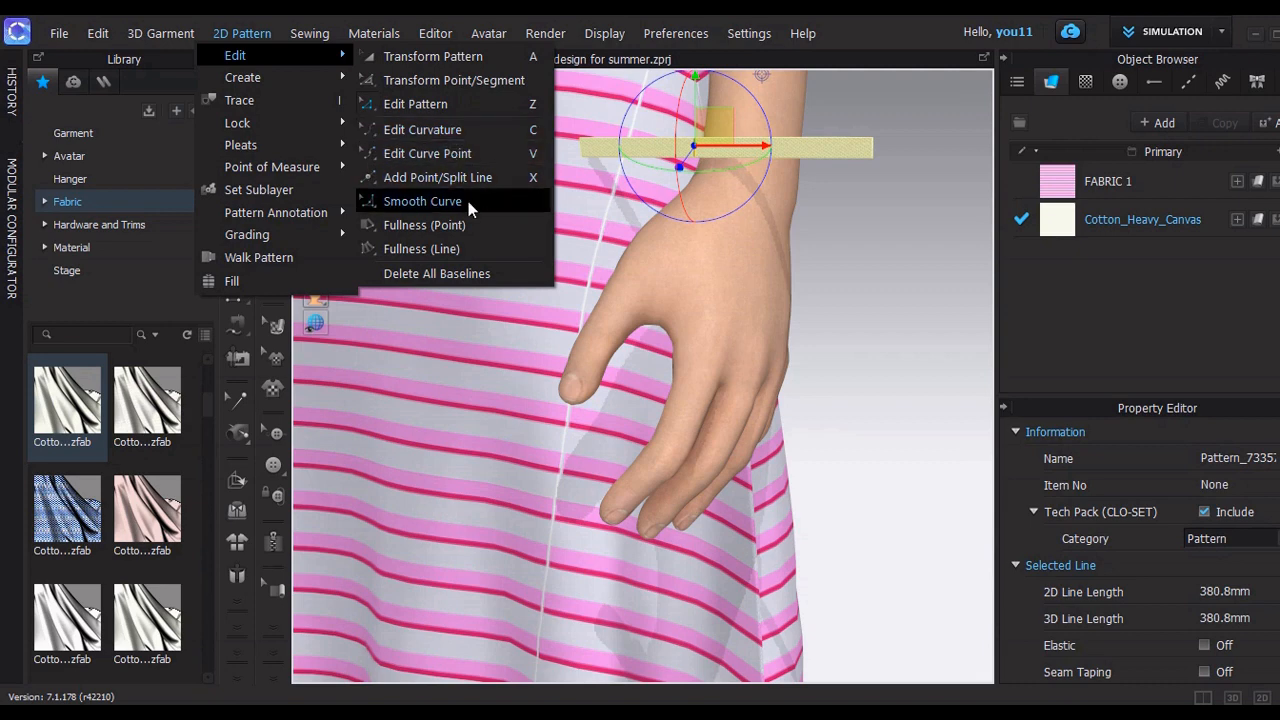
# Fold the strip around the wrist along its middle internal line with Fold Arrangement, to a fold angle of 97
pyautogui.moveTo(487, 33)
pyautogui.moveTo(605, 34)
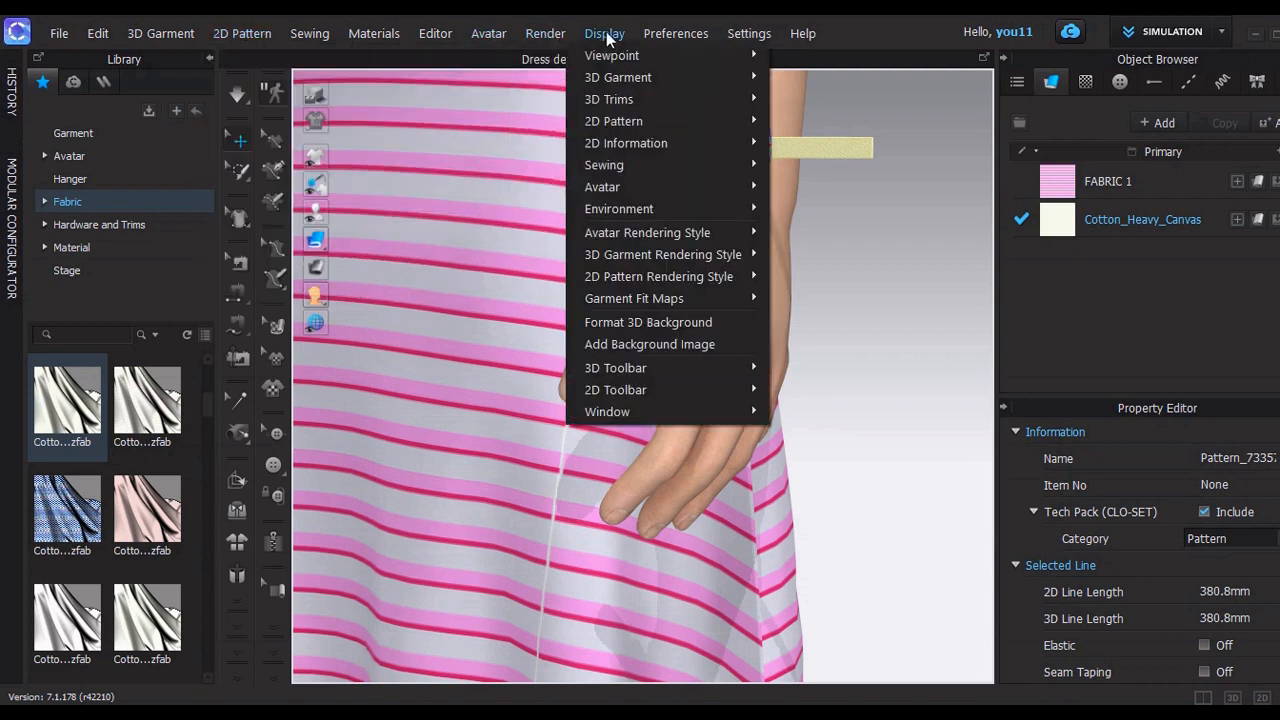
pyautogui.moveTo(619, 165)
pyautogui.click(238, 479)
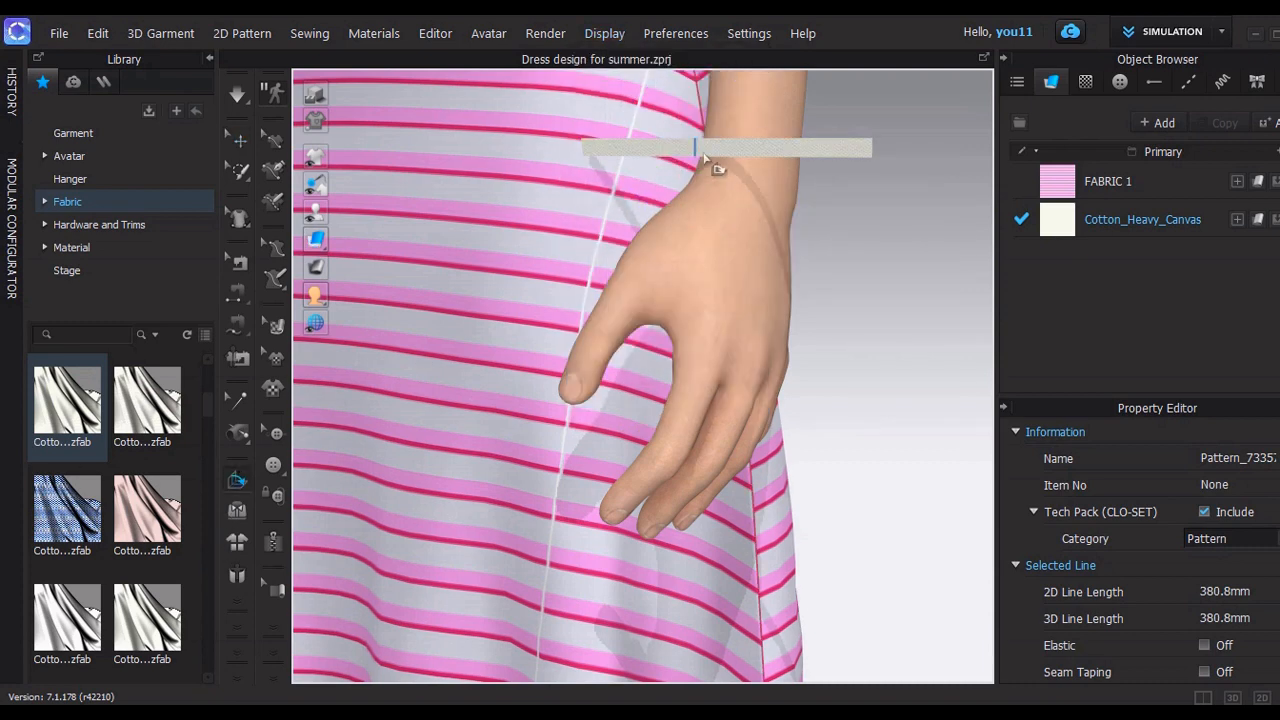
pyautogui.doubleClick(702, 152)
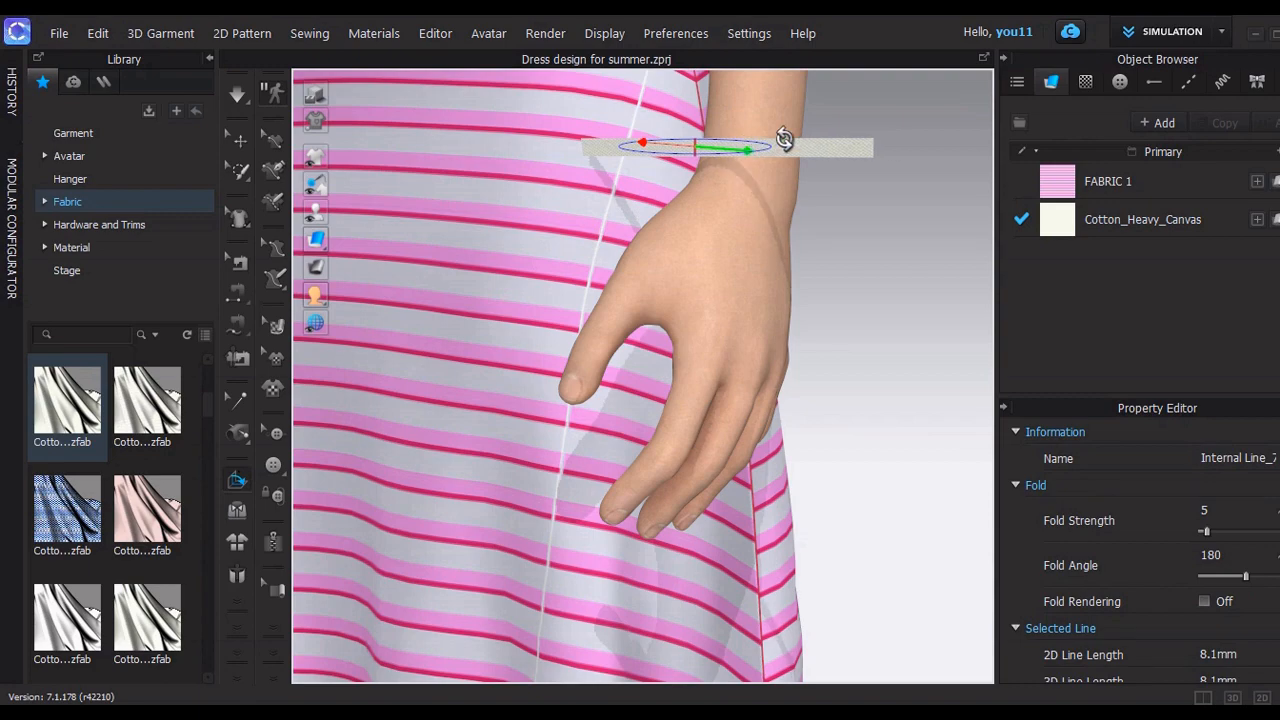
pyautogui.moveTo(808, 204); pyautogui.dragTo(660, 247, button='right')
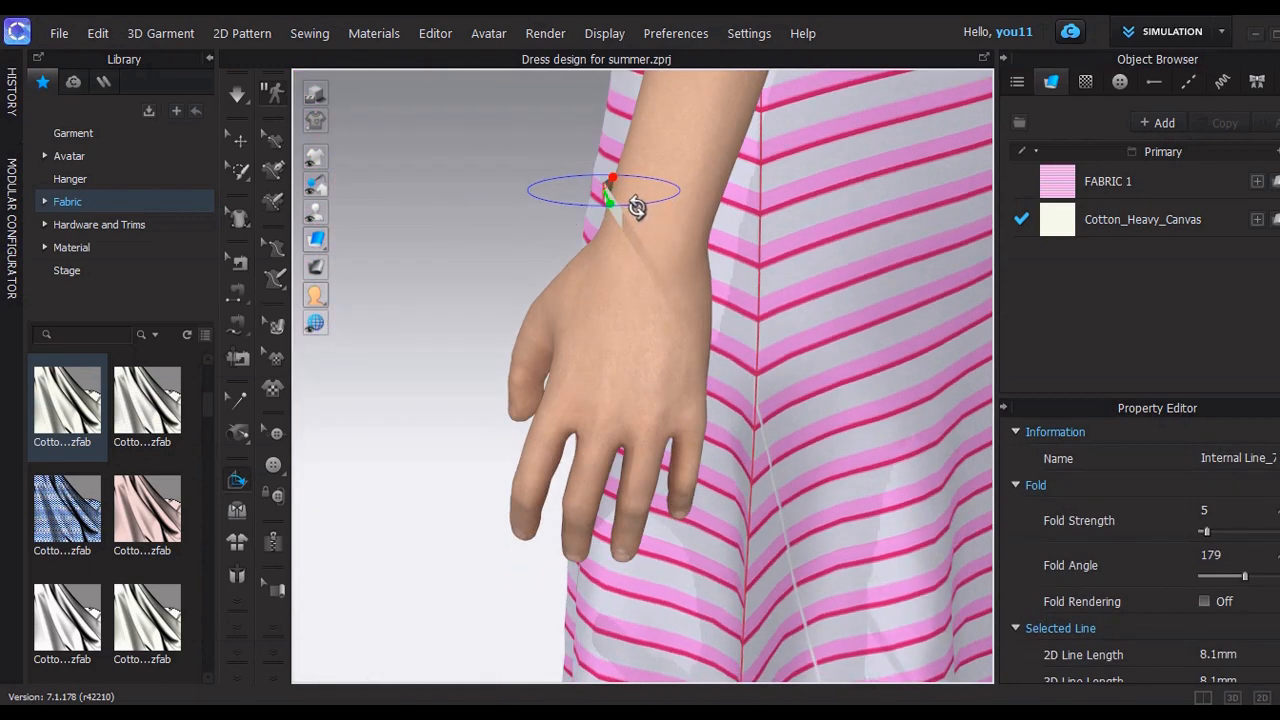
pyautogui.moveTo(757, 229); pyautogui.dragTo(603, 231, button='right')
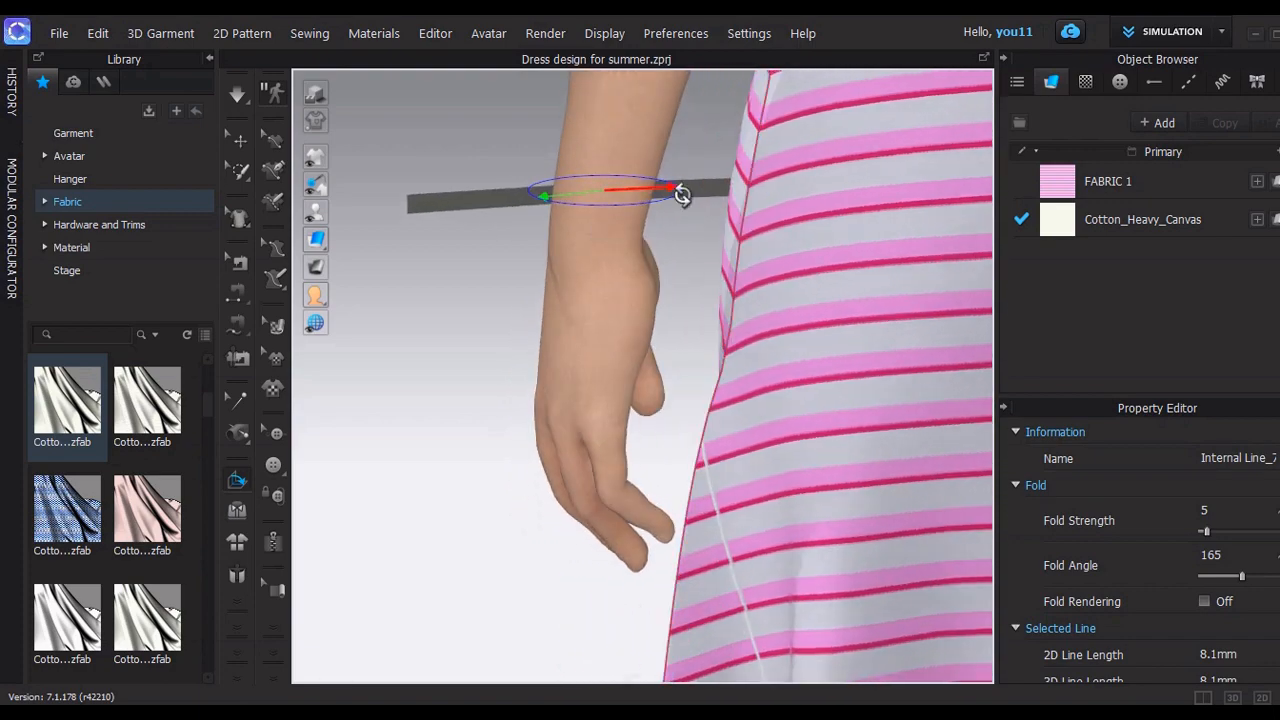
pyautogui.moveTo(662, 204); pyautogui.dragTo(591, 220)
pyautogui.moveTo(591, 220); pyautogui.dragTo(755, 292, button='right')
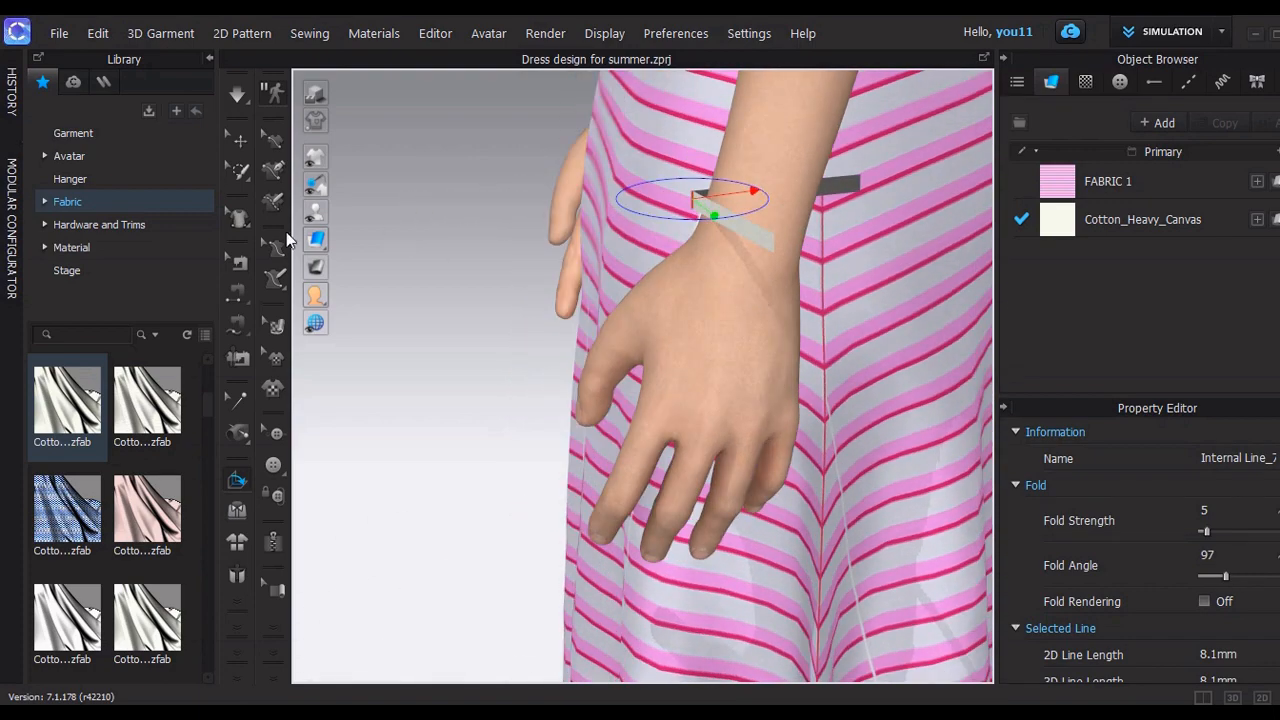
# Join the two open ends of the wrist strip with Segment Sewing and start the simulation
pyautogui.click(240, 140)
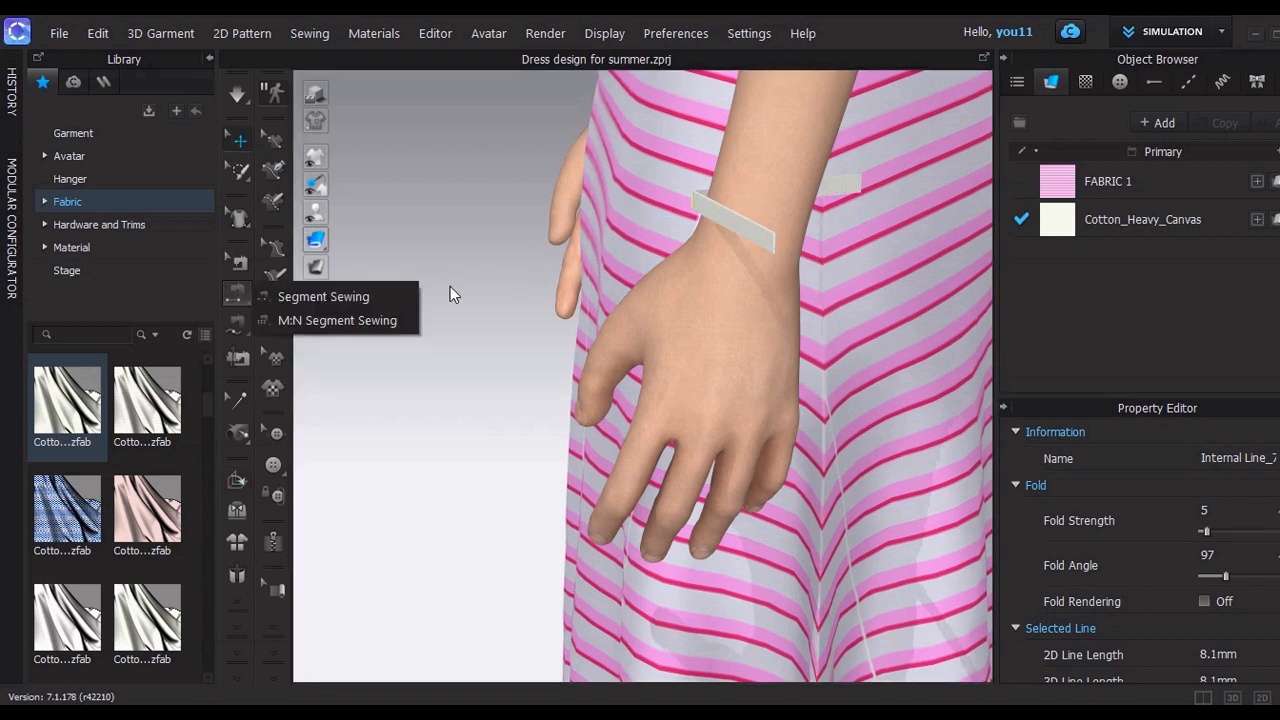
pyautogui.click(323, 296)
pyautogui.click(776, 244)
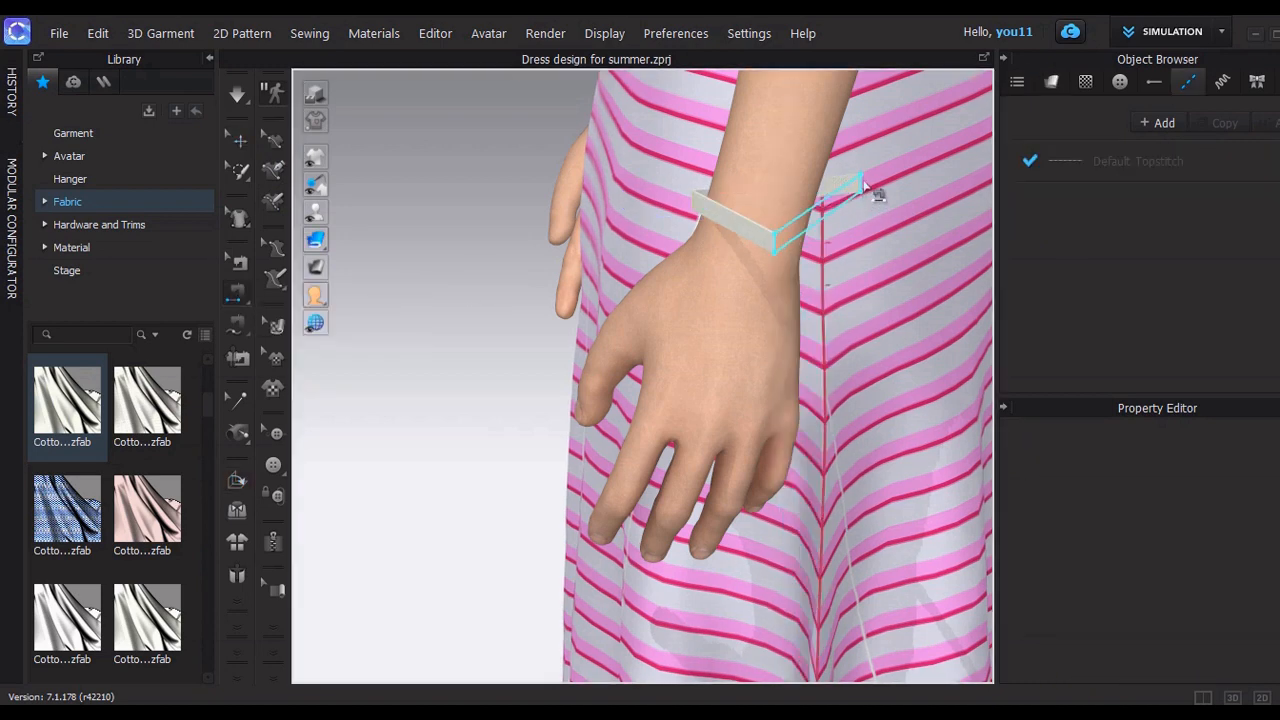
pyautogui.click(239, 95)
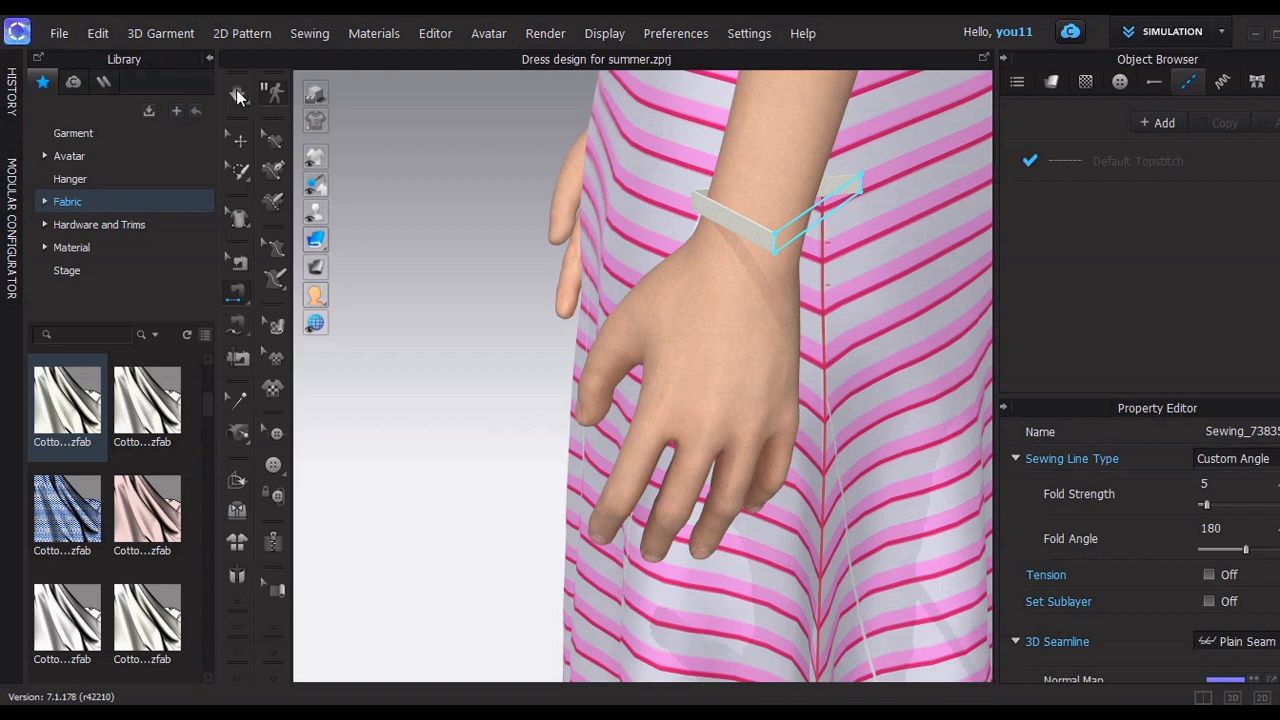
# Change the Cotton_Heavy_Canvas bracelet fabric's material to PBR with the Metal type
pyautogui.click(237, 94)
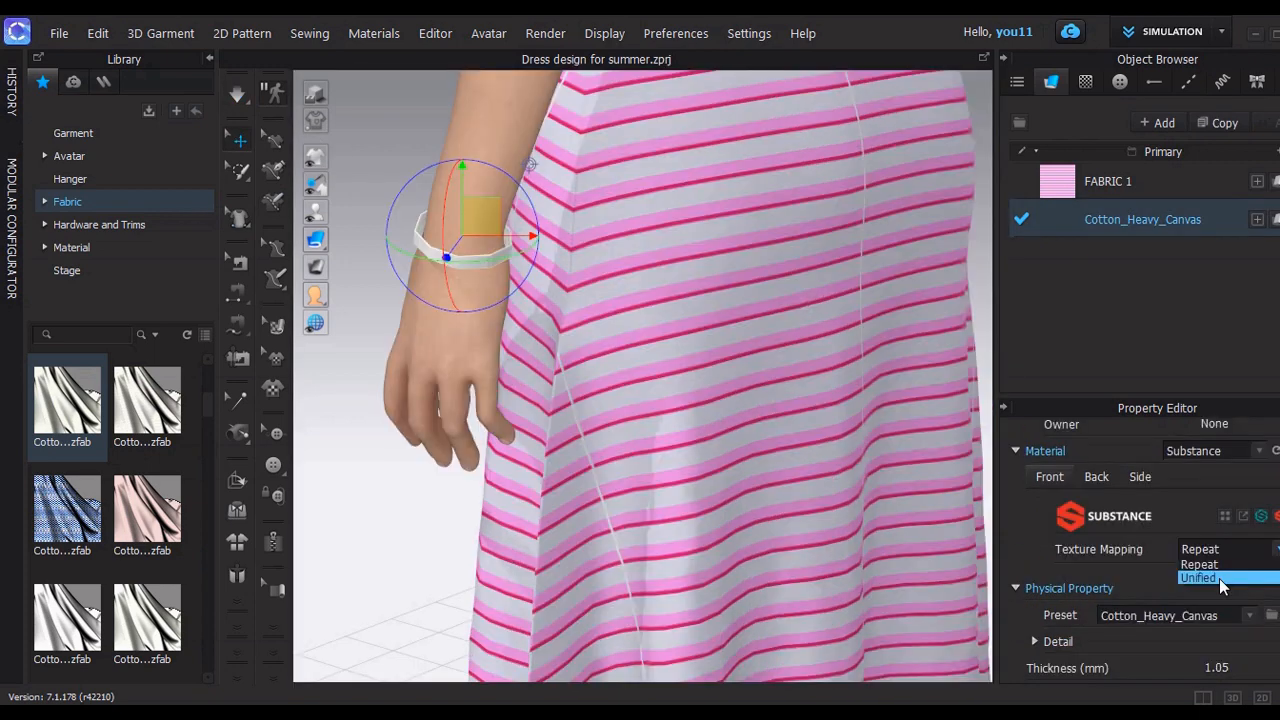
pyautogui.click(1219, 578)
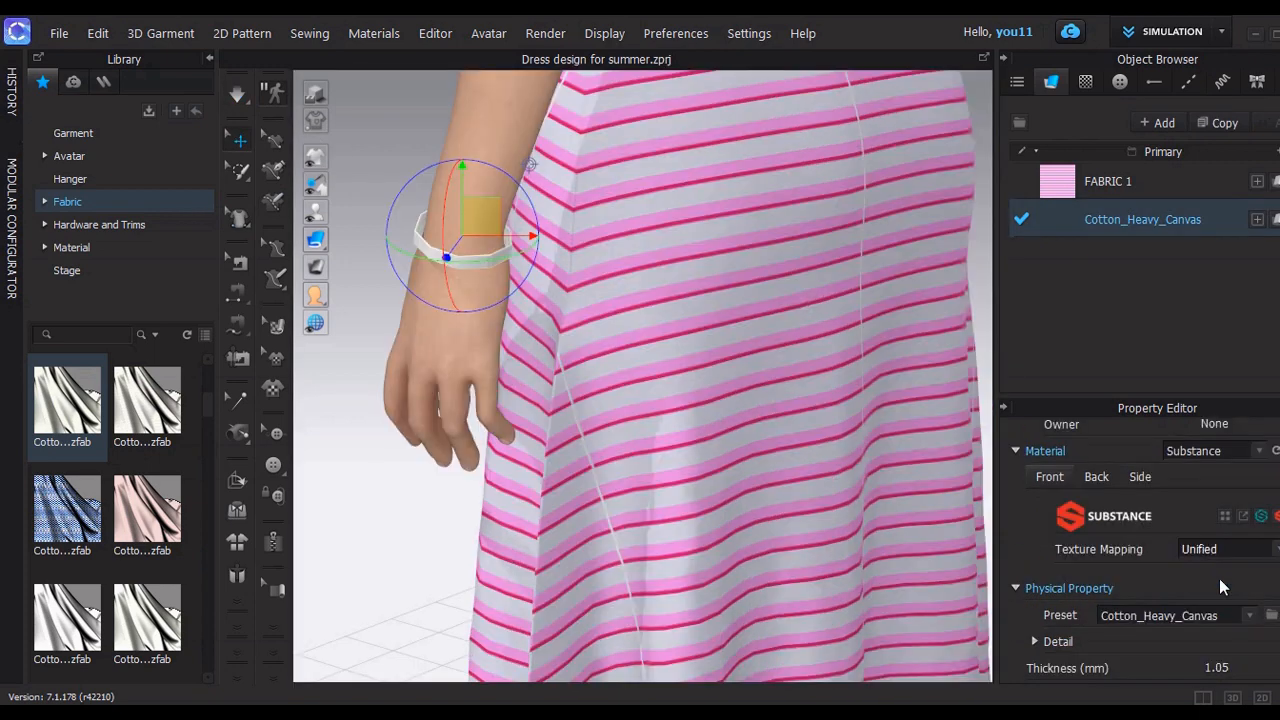
pyautogui.click(1258, 457)
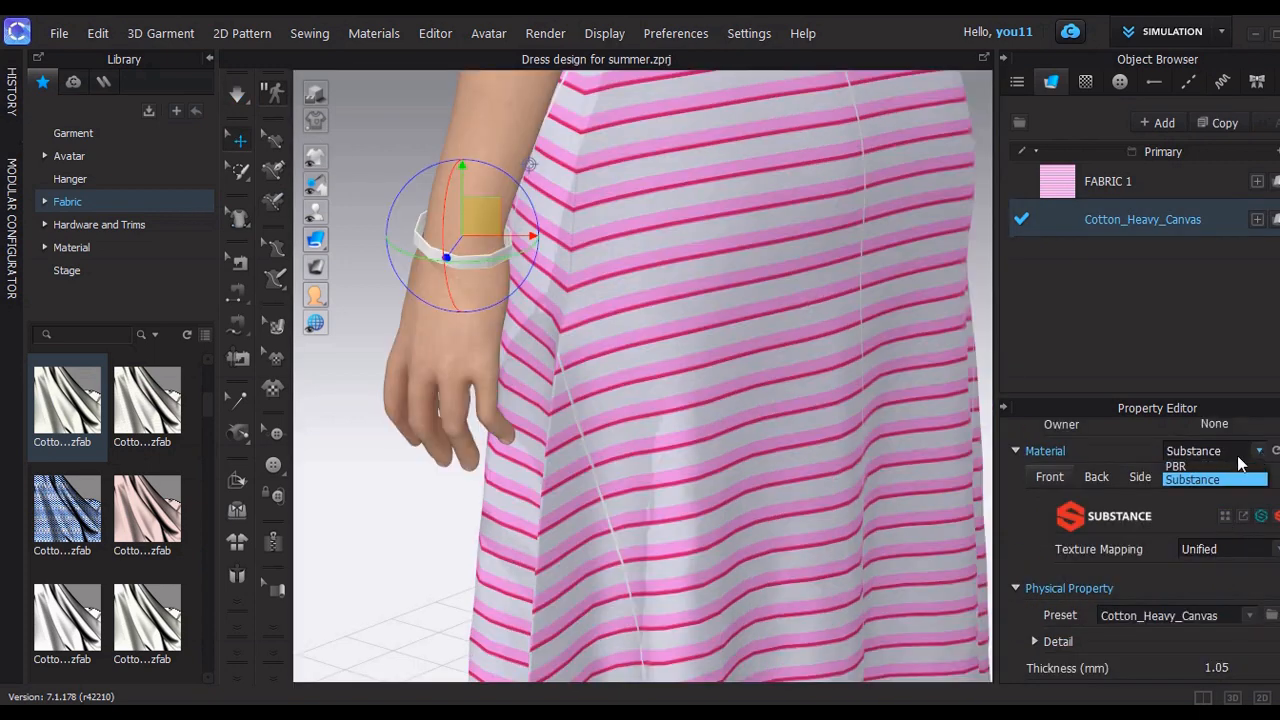
pyautogui.click(1226, 466)
pyautogui.click(1221, 541)
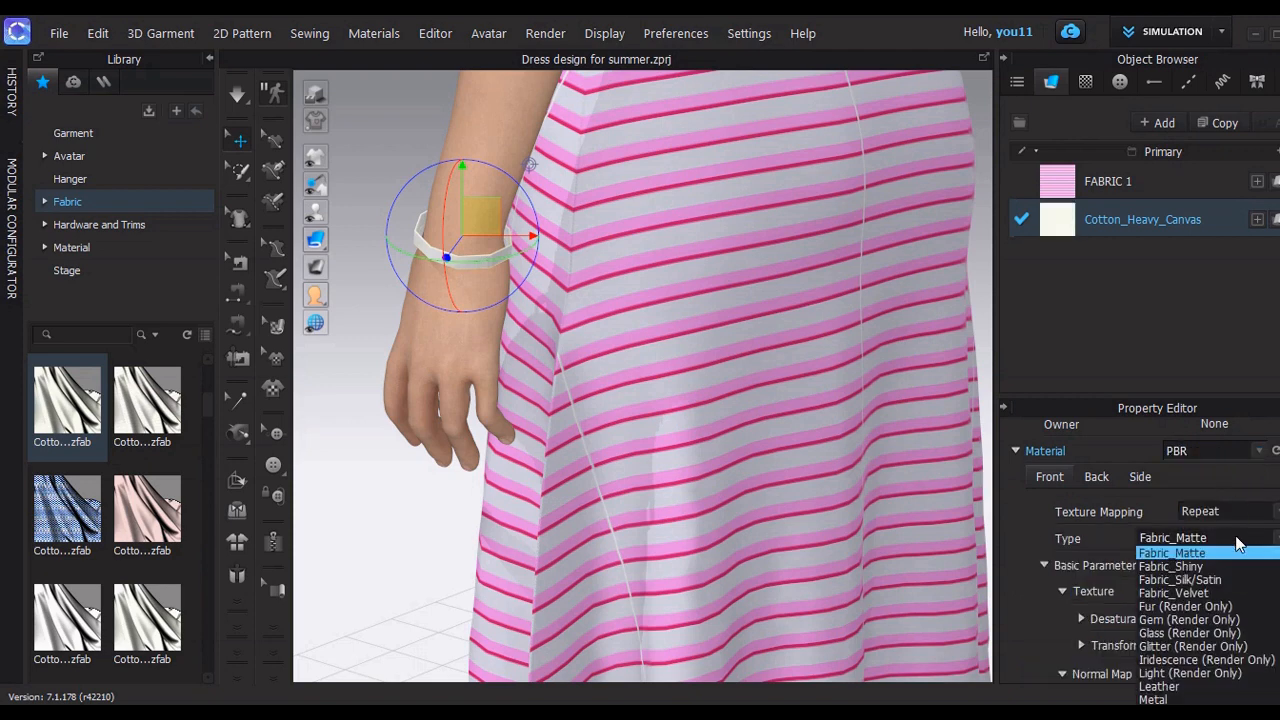
pyautogui.click(1152, 700)
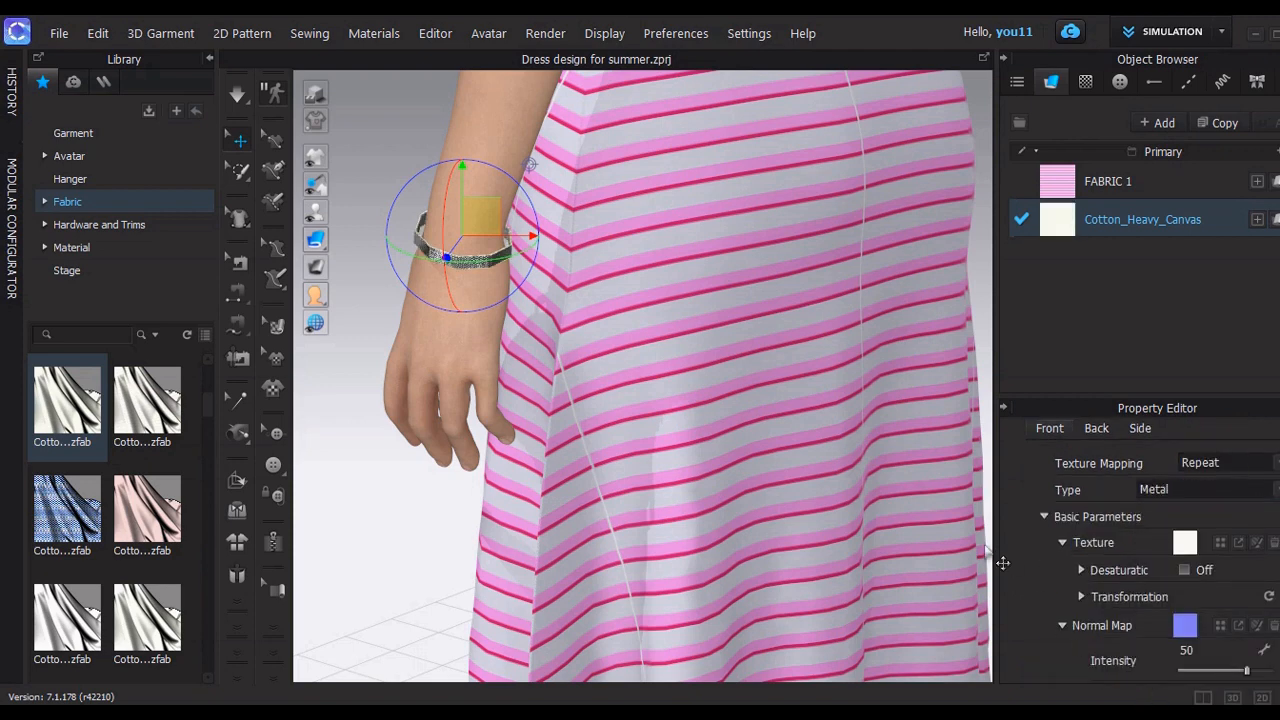
pyautogui.click(311, 241)
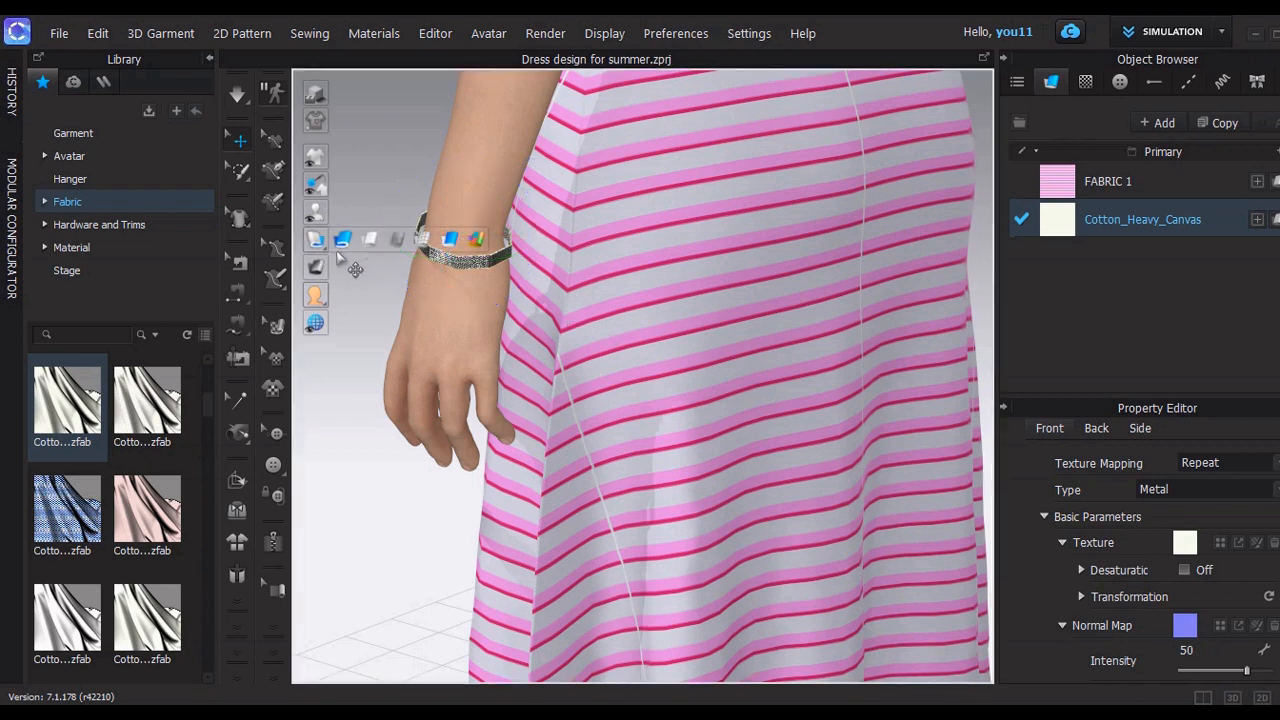
pyautogui.click(344, 244)
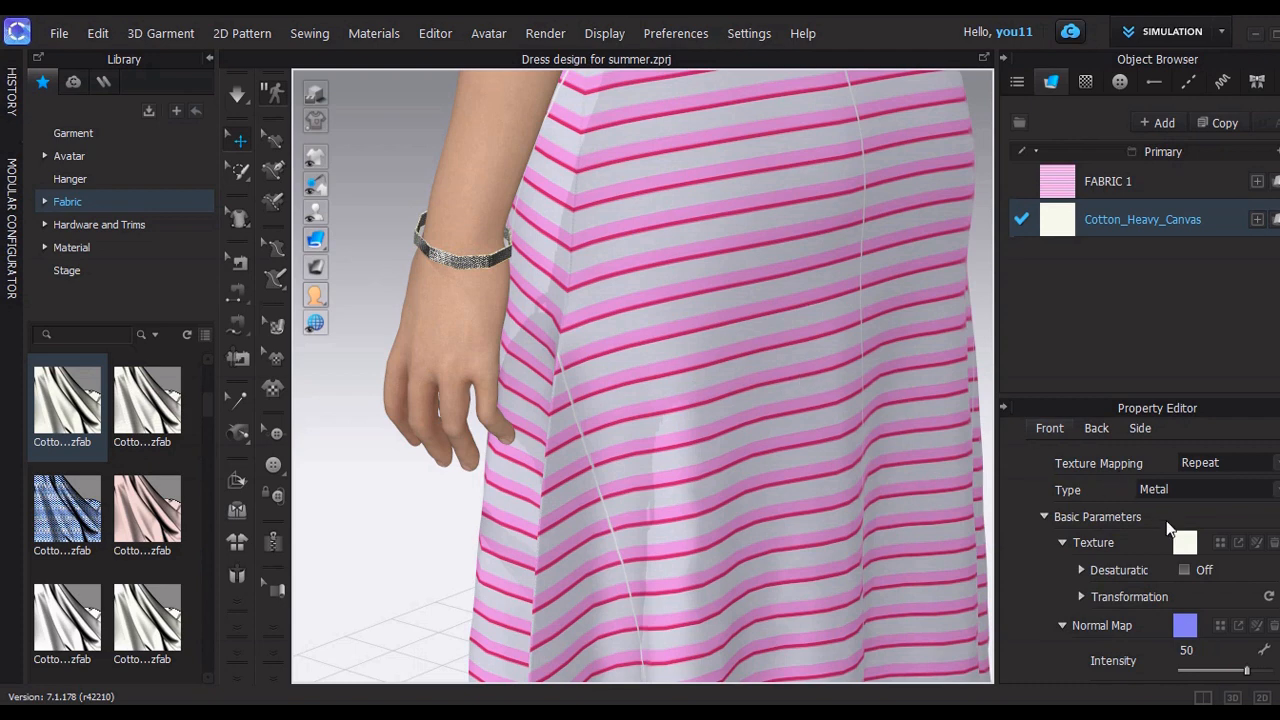
# Set the displacement map's particle distance to 3.00 for the bracelet fabric
pyautogui.scroll(-3, 1167, 521)
pyautogui.scroll(-3, 1169, 521)
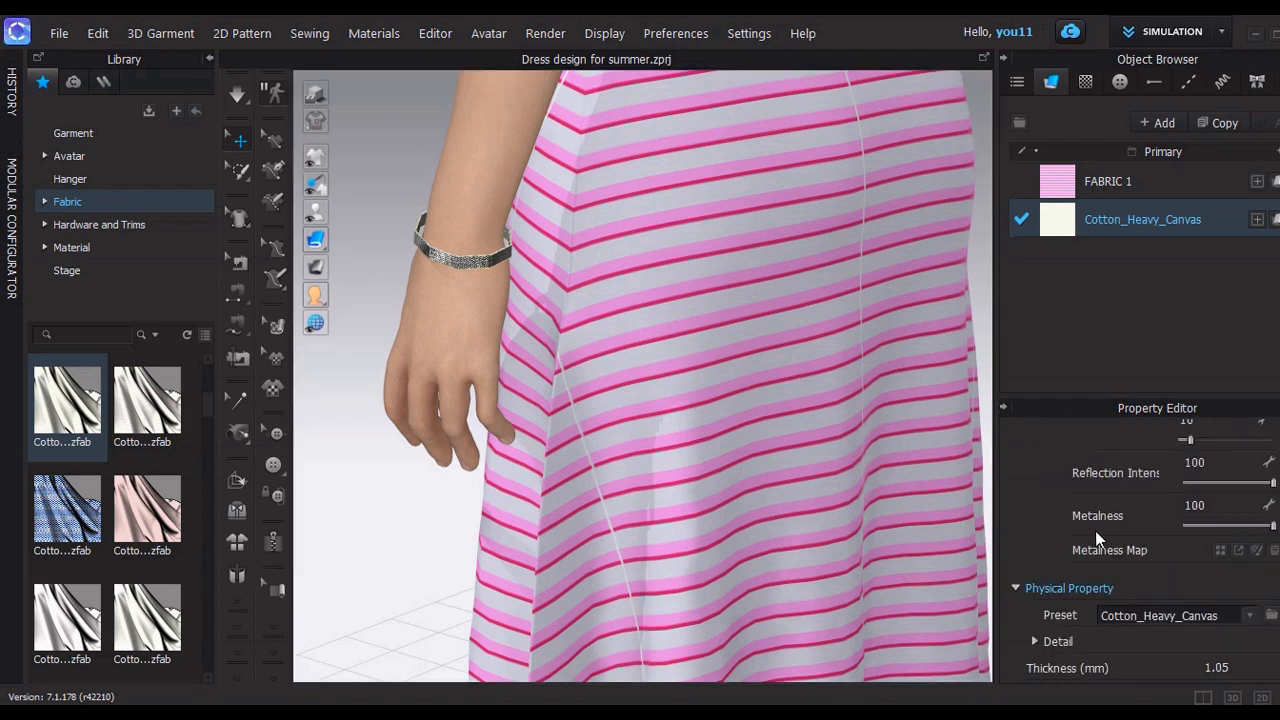
pyautogui.scroll(3, 1134, 497)
pyautogui.scroll(3, 1238, 512)
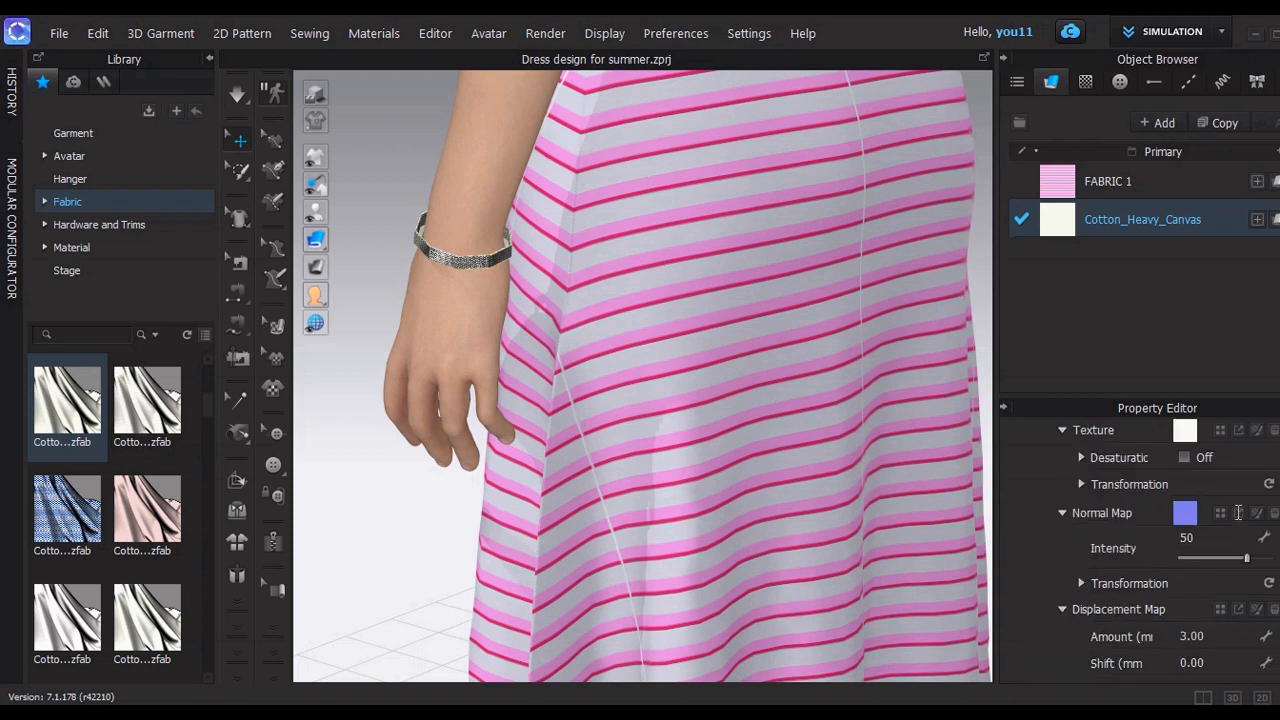
pyautogui.scroll(-3, 1238, 512)
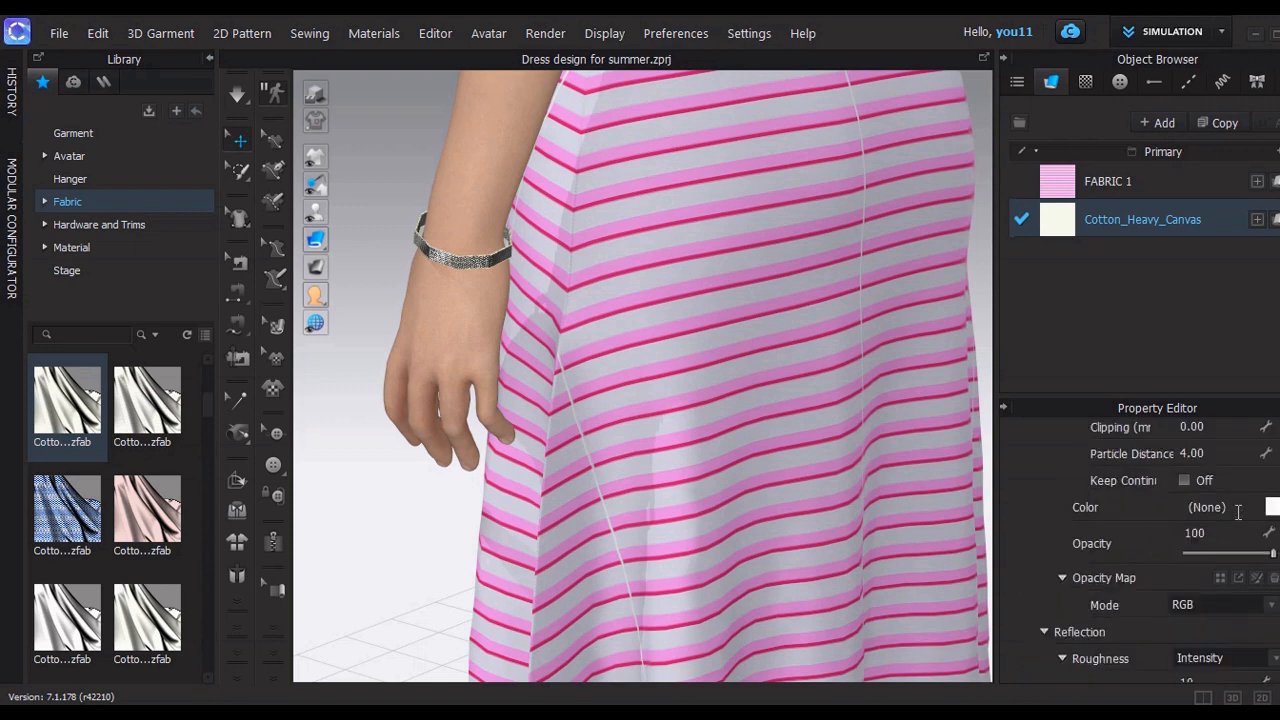
pyautogui.click(1192, 455)
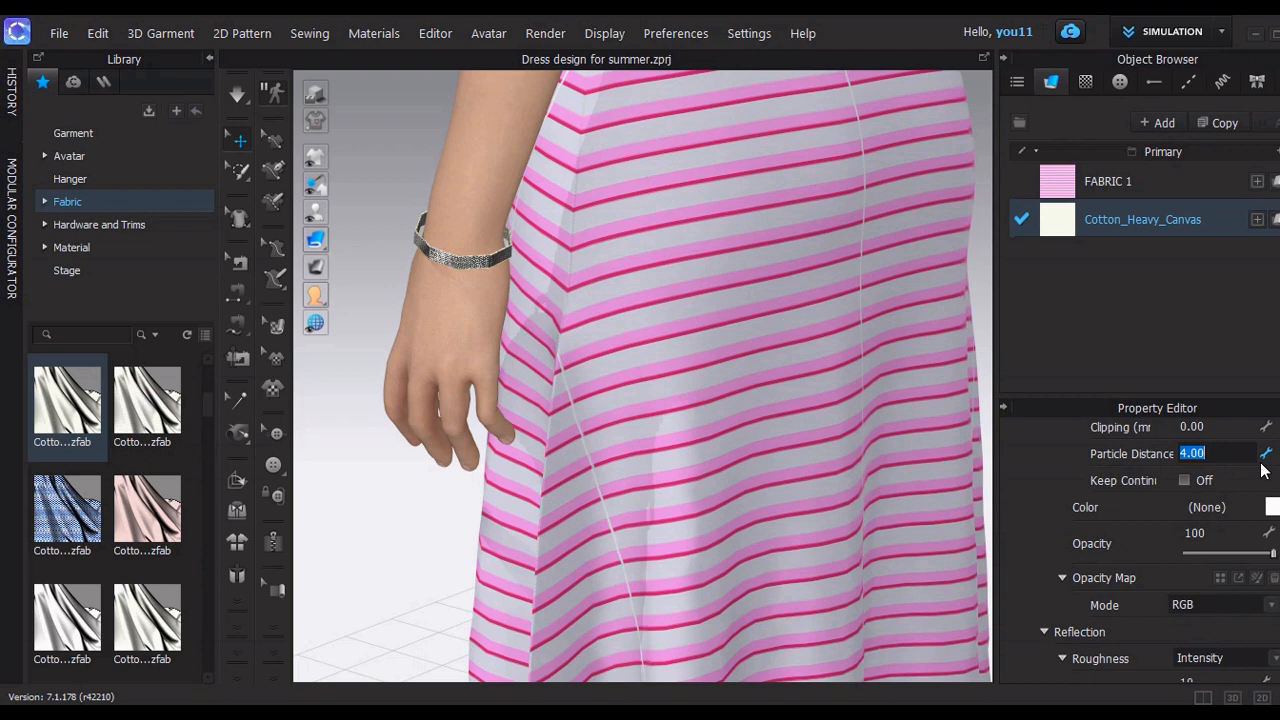
pyautogui.scroll(3, 1138, 571)
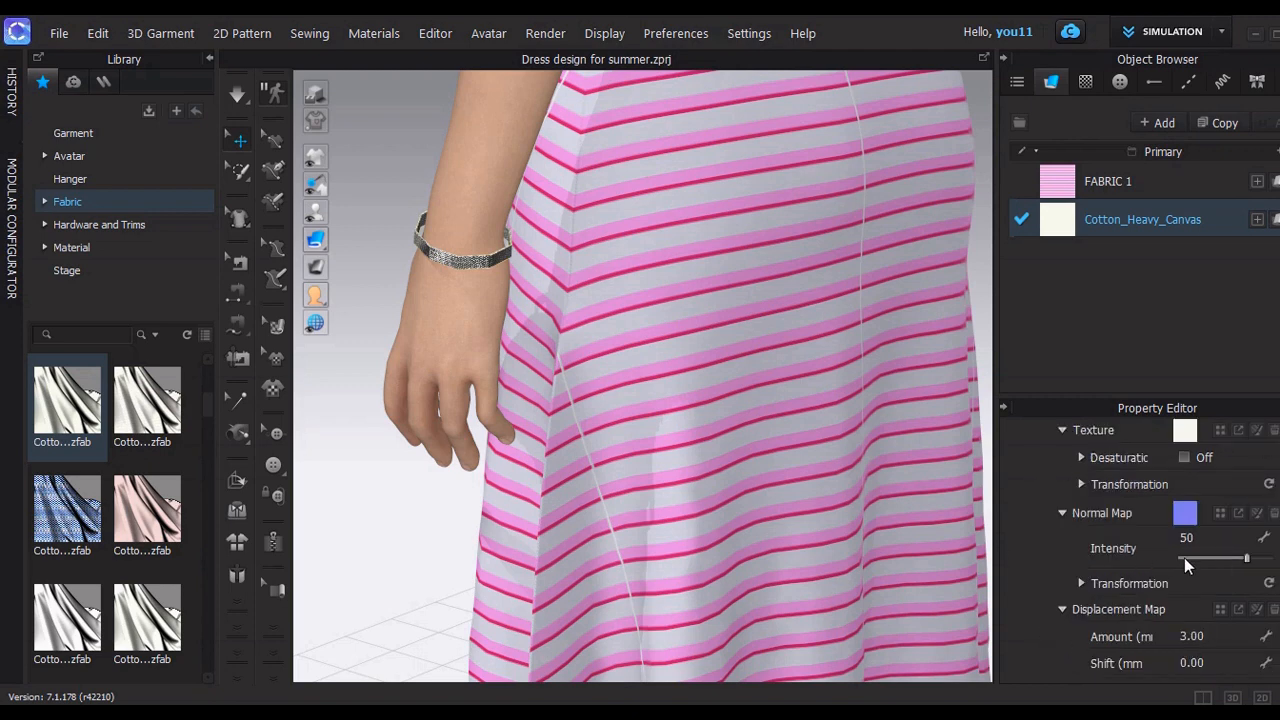
pyautogui.scroll(5, 1148, 598)
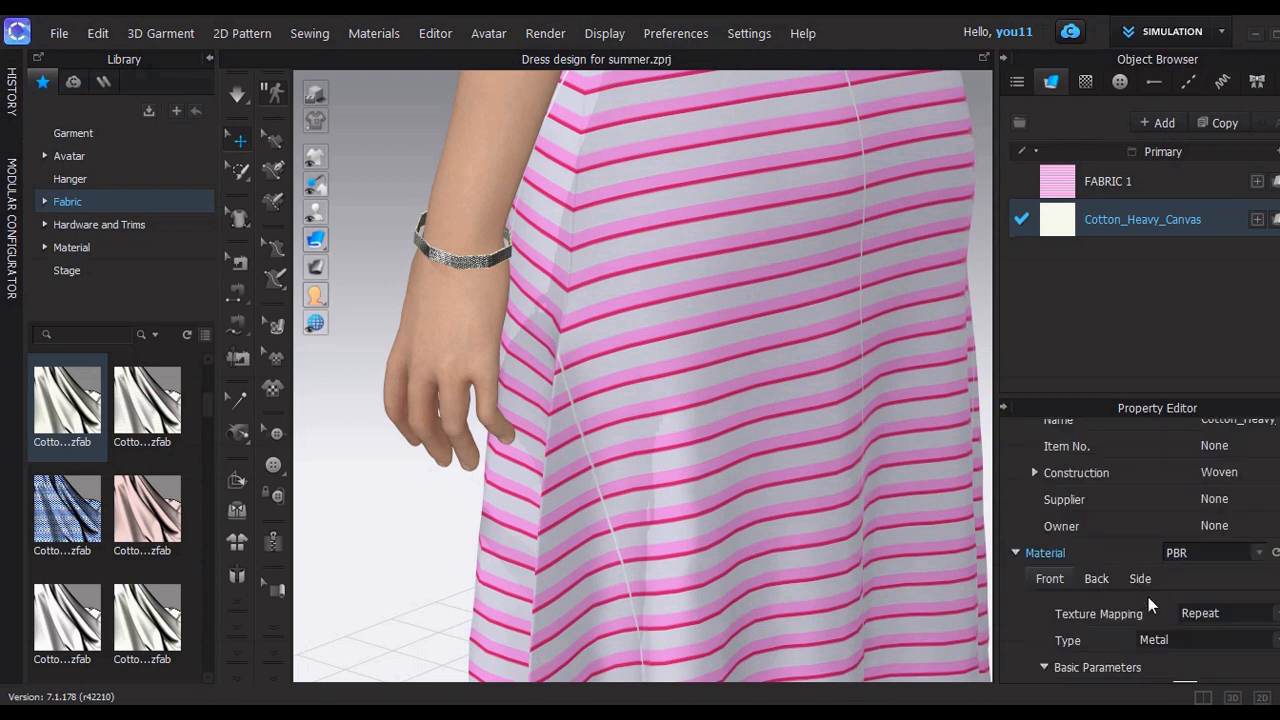
pyautogui.scroll(-8, 1155, 552)
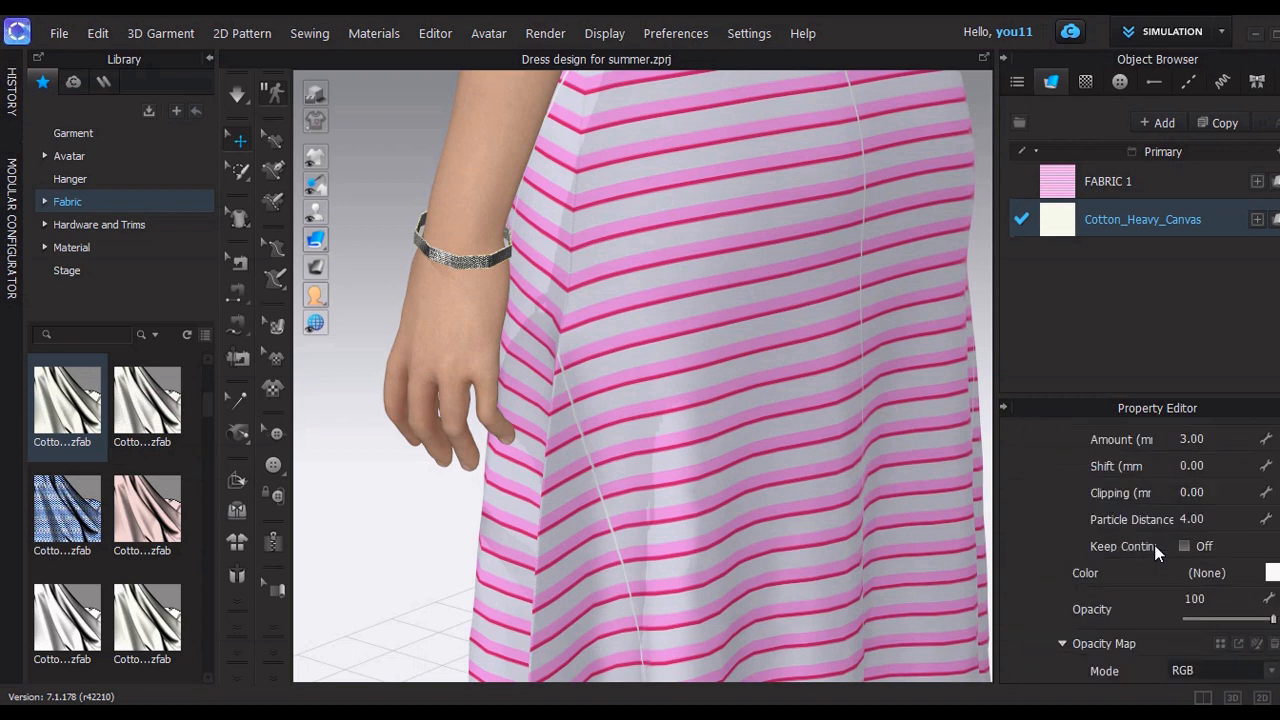
pyautogui.scroll(3, 1157, 551)
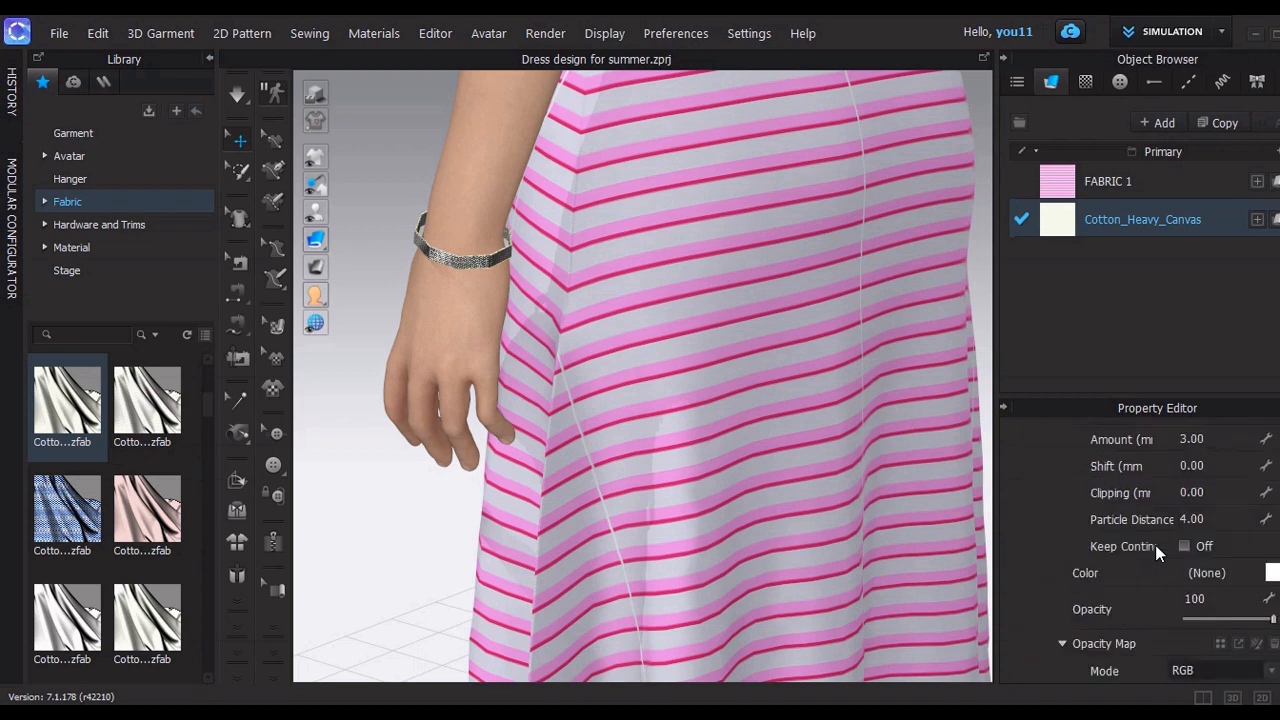
pyautogui.click(1217, 520)
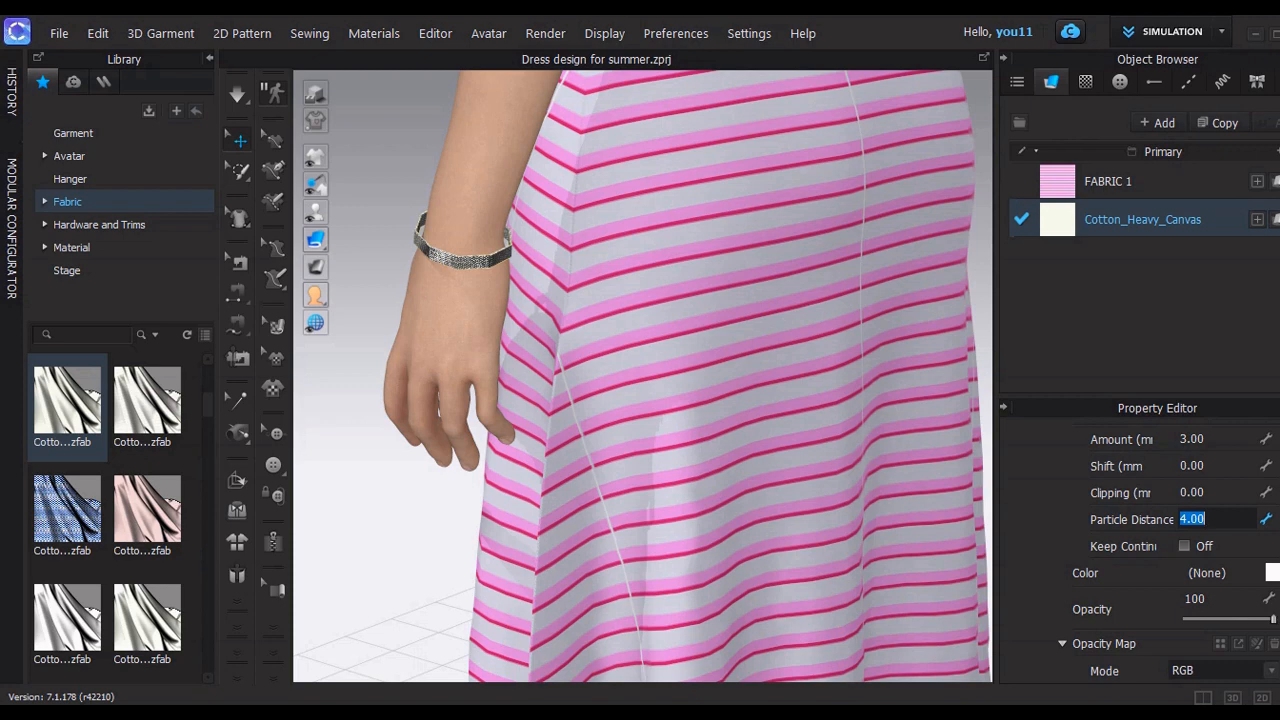
pyautogui.press('Return')
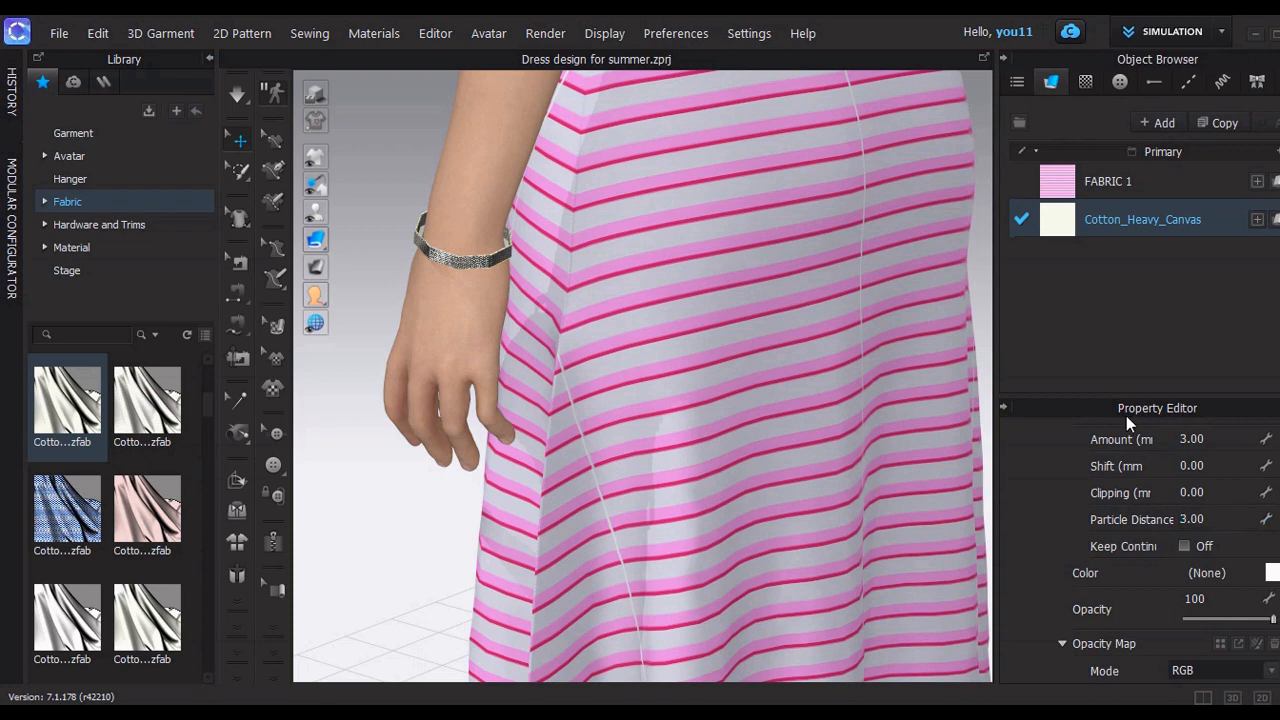
# Set the bracelet fabric's thickness to 5 mm and run the simulation
pyautogui.scroll(-5, 1232, 567)
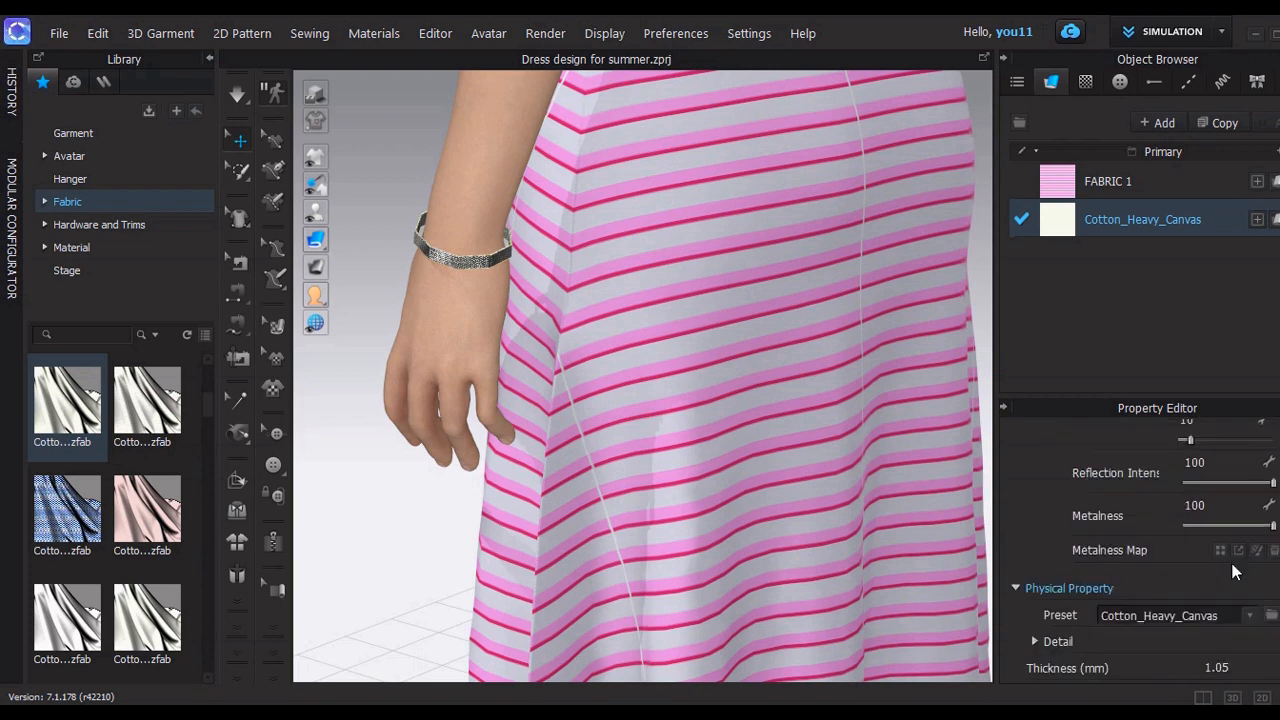
pyautogui.click(1208, 666)
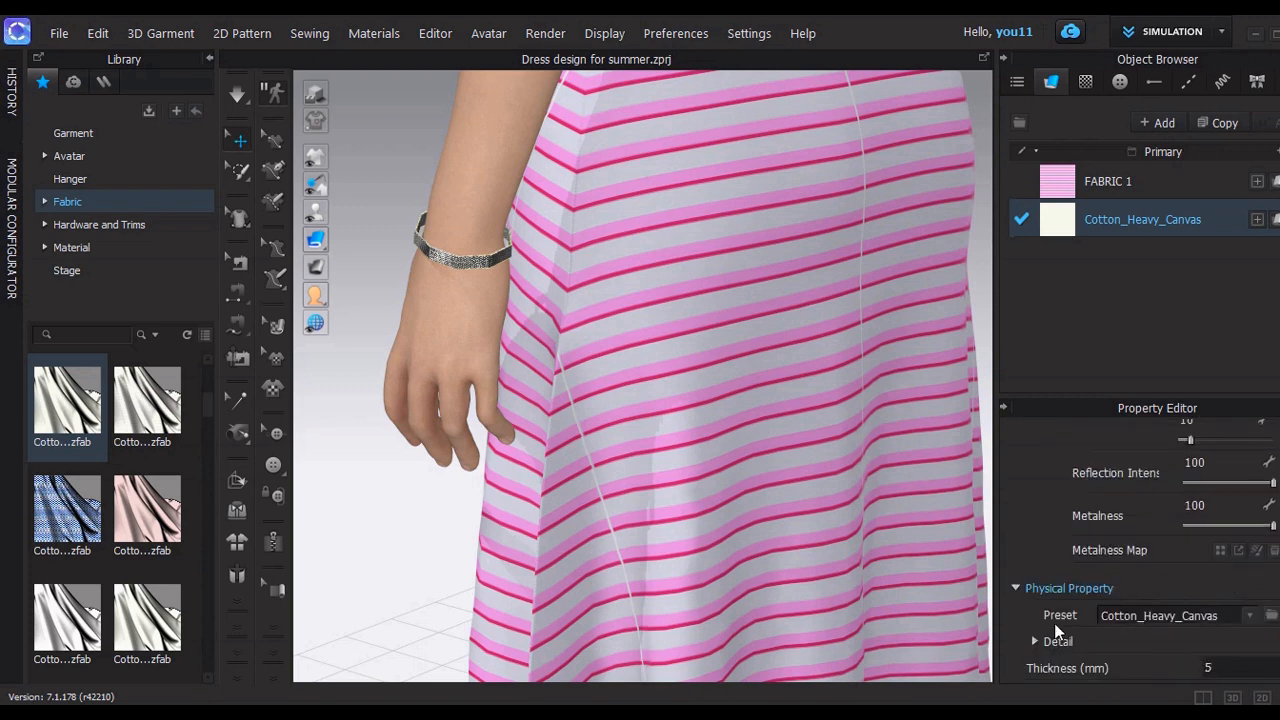
pyautogui.press('Return')
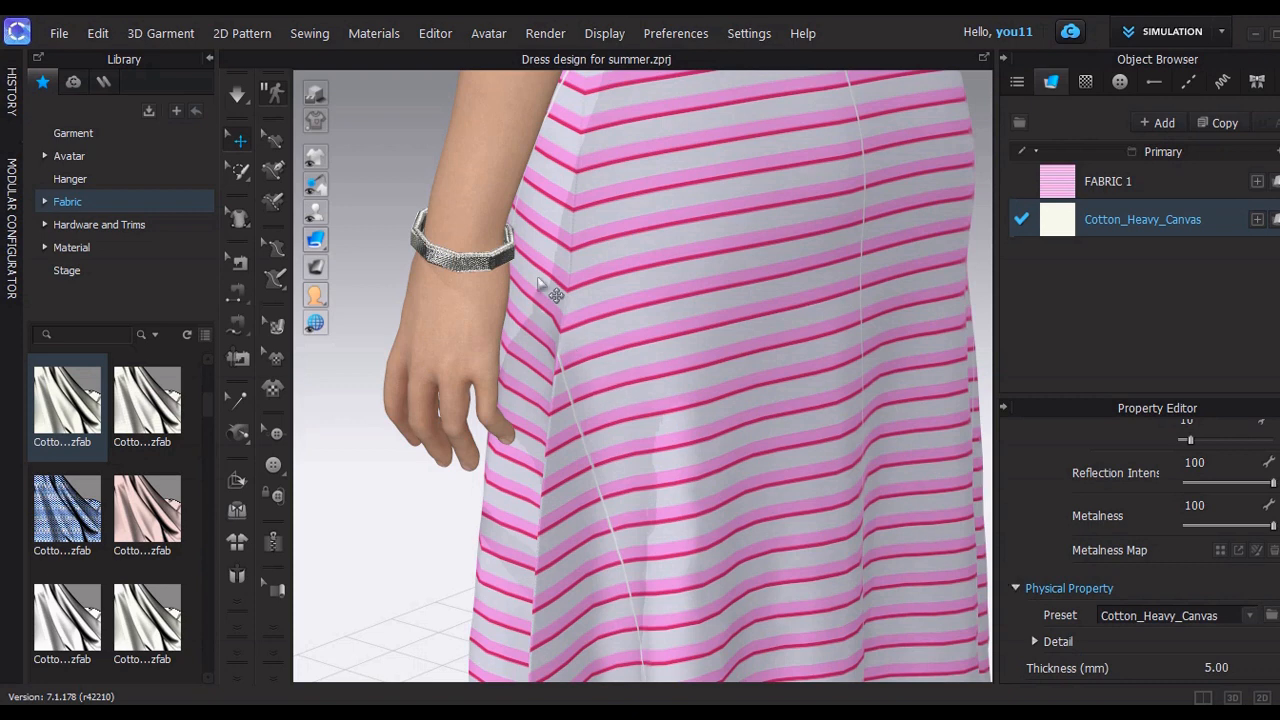
pyautogui.click(237, 97)
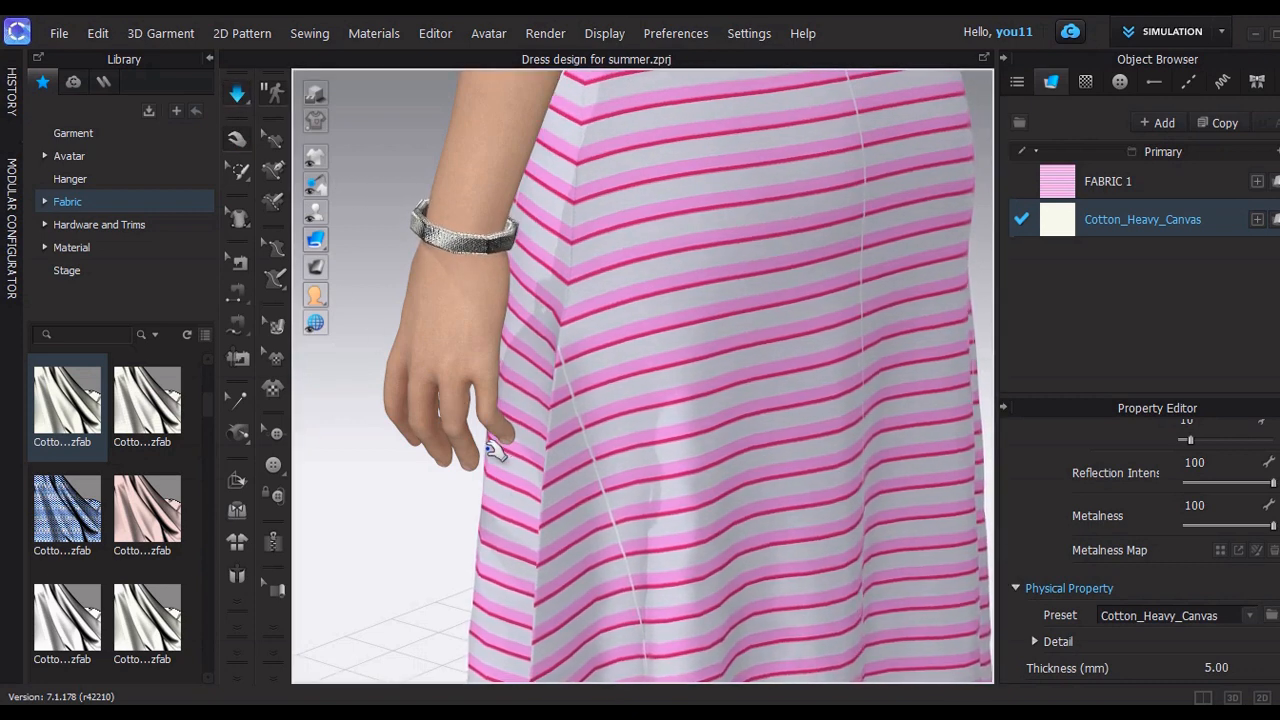
pyautogui.moveTo(494, 445); pyautogui.dragTo(488, 266, button='right')
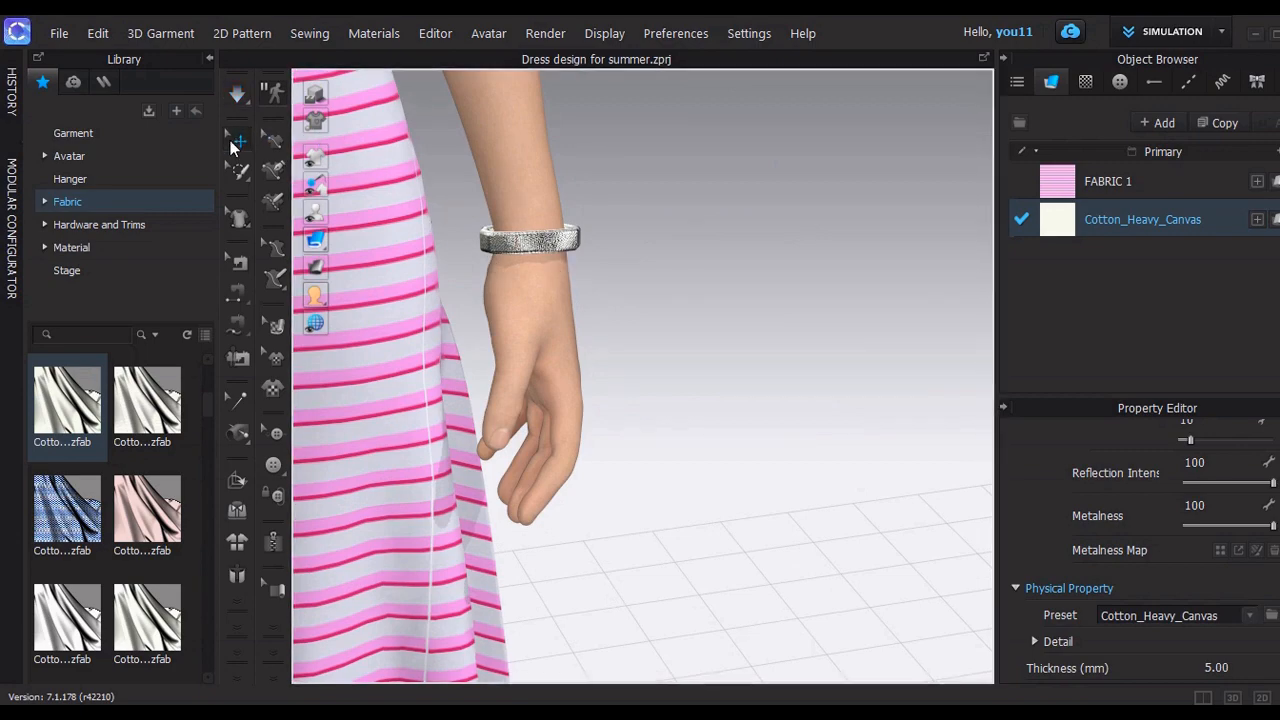
# Delete the internal line across the middle of the bracelet's 2D pattern and simulate the garment again
pyautogui.click(512, 238)
pyautogui.moveTo(677, 266); pyautogui.dragTo(442, 232, button='right')
pyautogui.click(1262, 696)
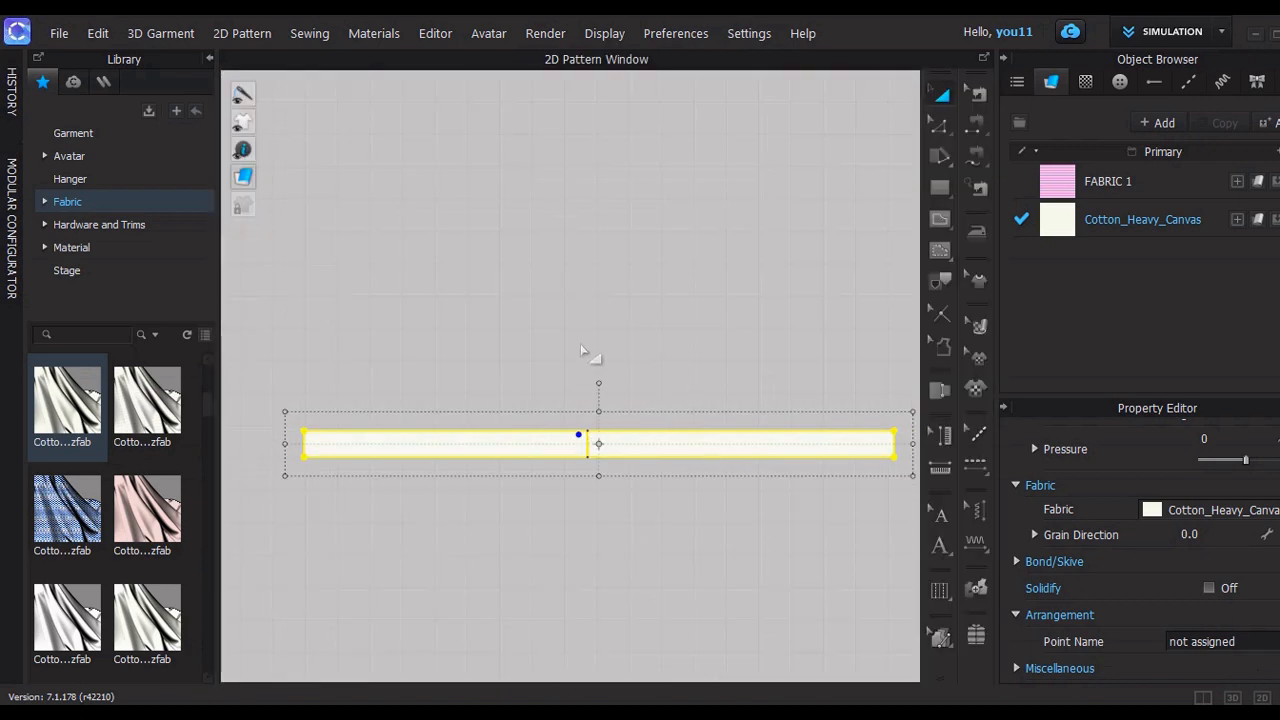
pyautogui.click(588, 444)
pyautogui.press('Escape')
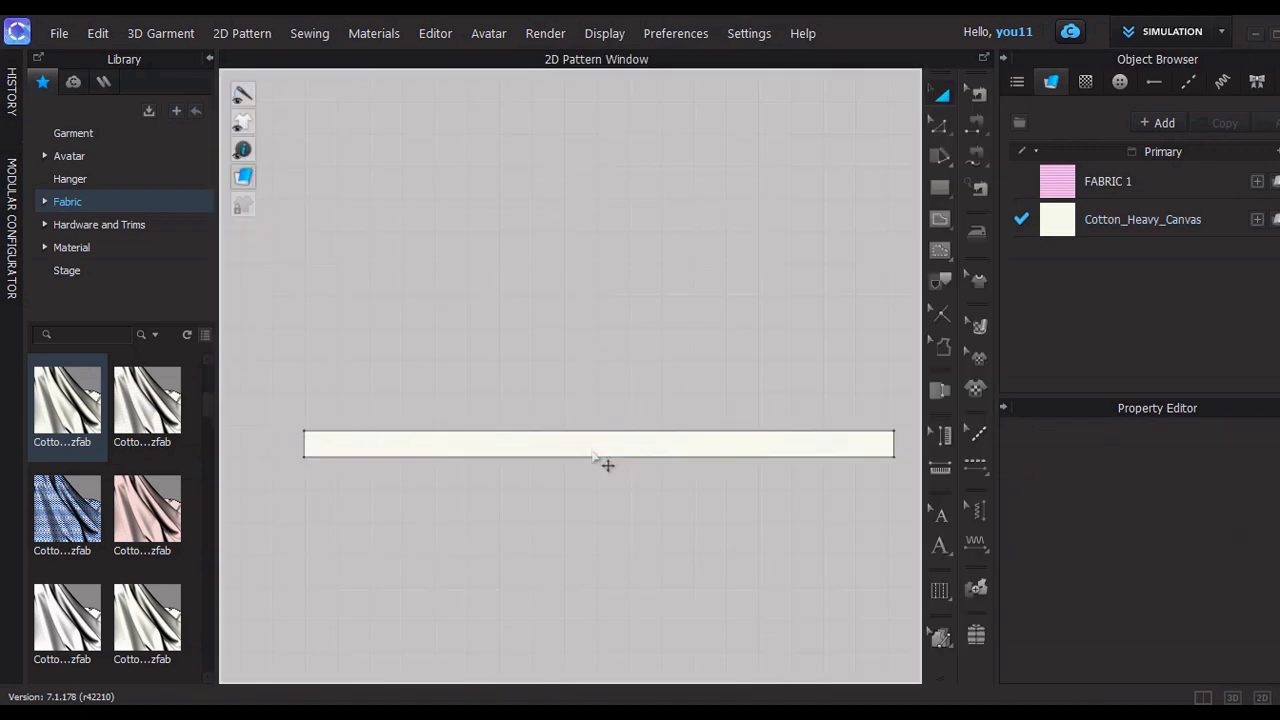
pyautogui.click(1232, 697)
pyautogui.click(237, 93)
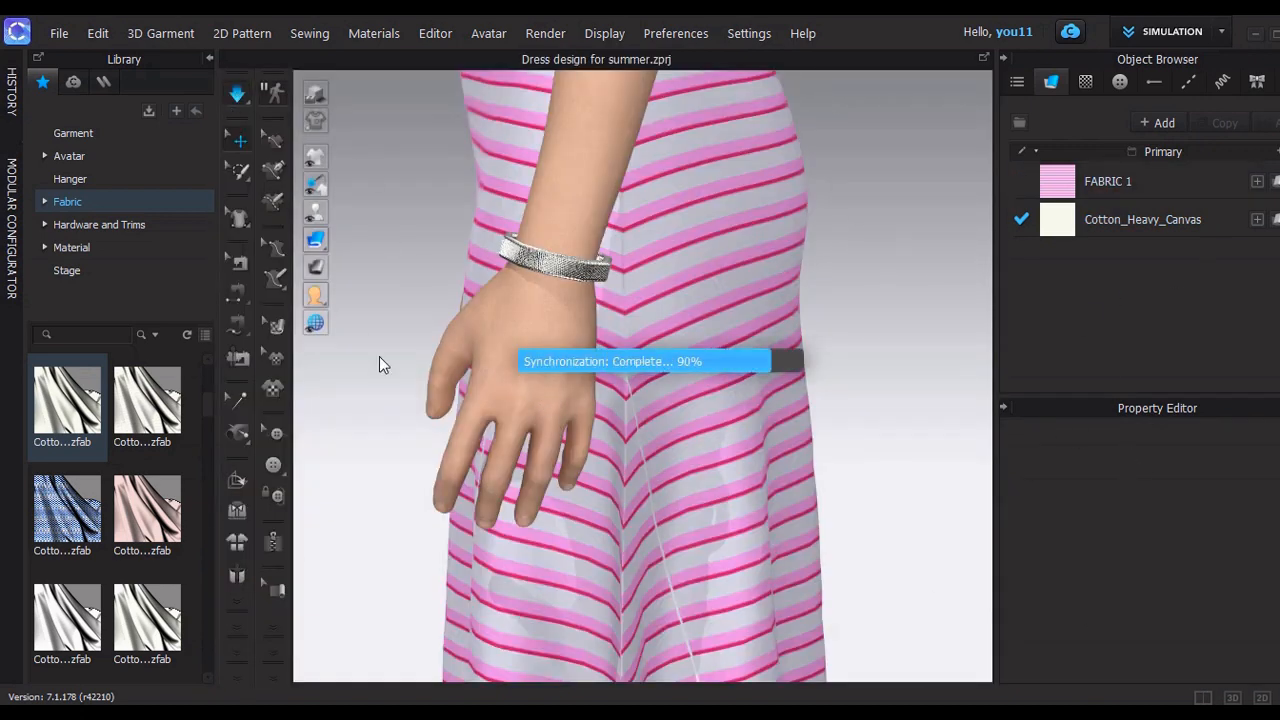
pyautogui.press('space')
# Set the colour of the Cotton_Heavy_Canvas bracelet fabric to Magenta 1 (F700FB)
pyautogui.click(532, 266)
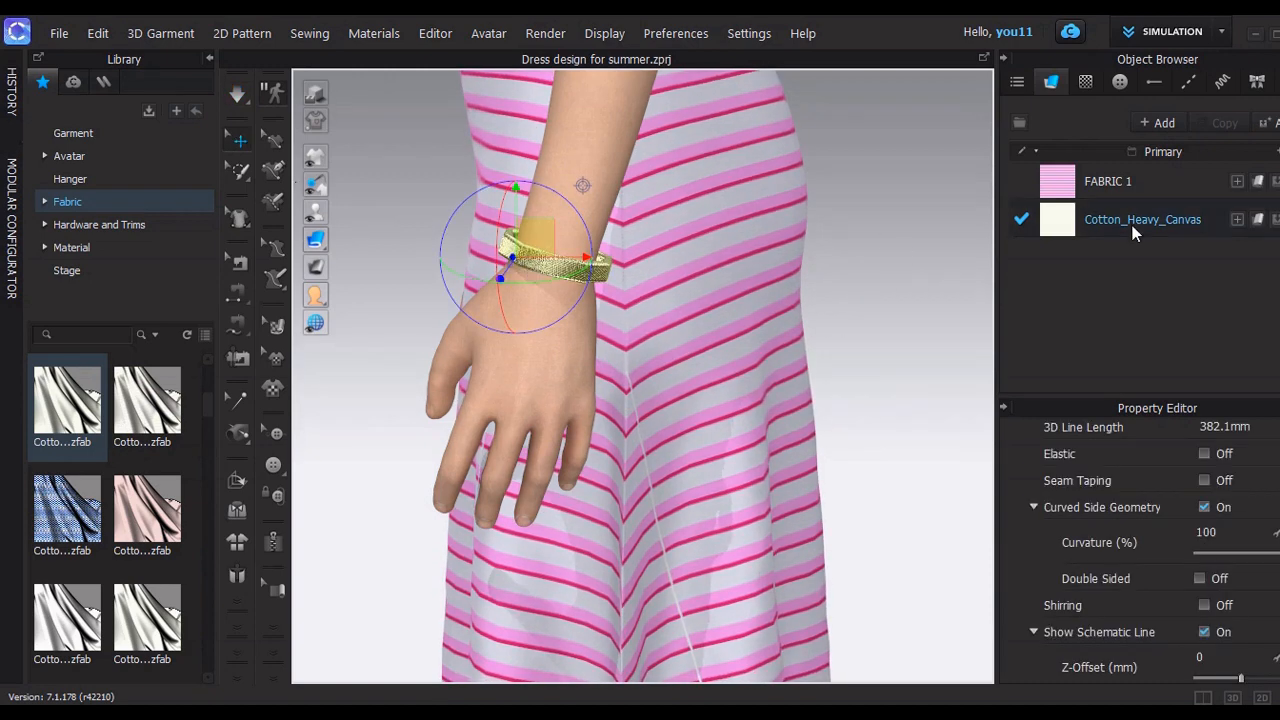
pyautogui.click(1133, 228)
pyautogui.scroll(10, 1180, 533)
pyautogui.scroll(-5, 1181, 532)
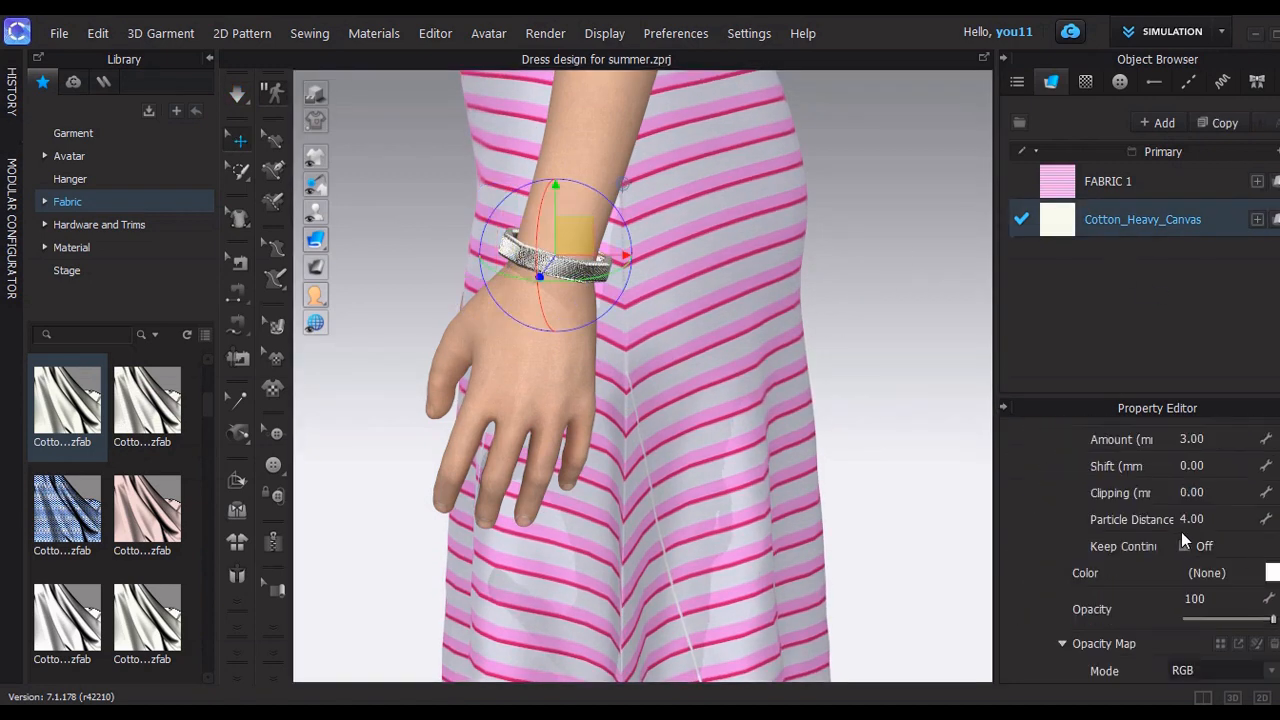
pyautogui.click(1272, 573)
pyautogui.click(368, 382)
pyautogui.click(655, 594)
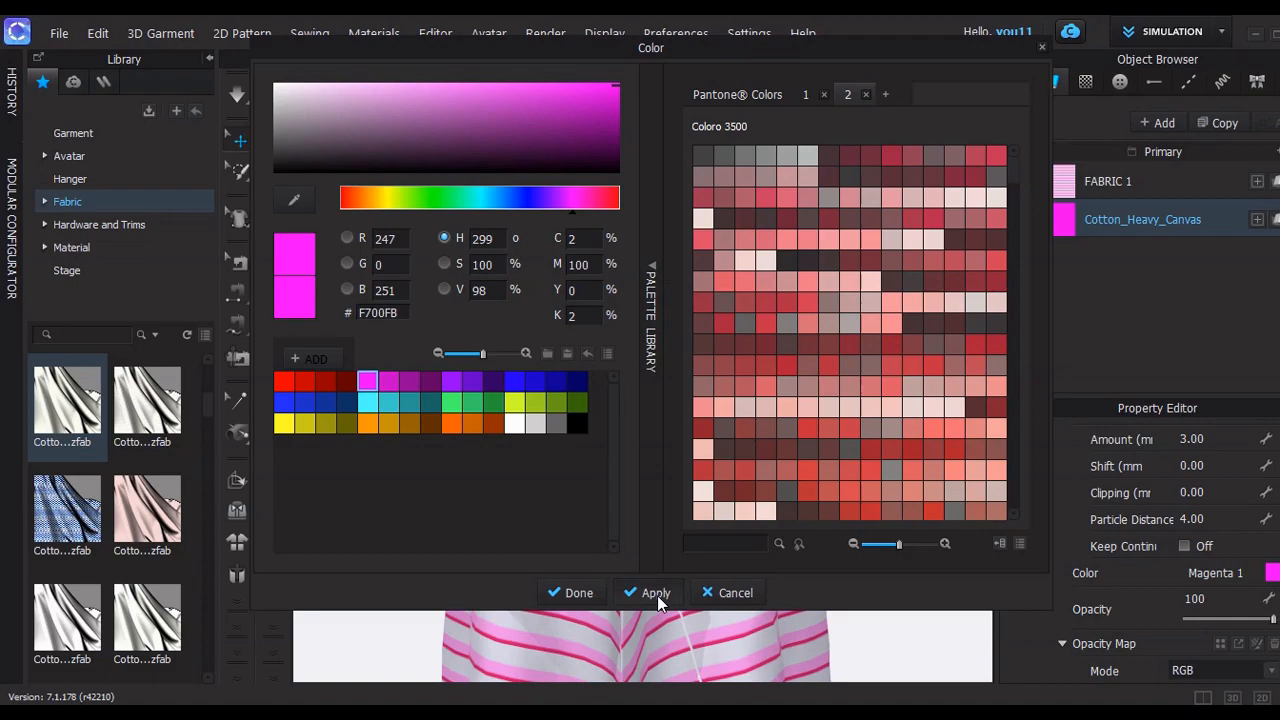
pyautogui.click(715, 592)
# Duplicate the magenta bracelet and place the copy just above the original on the wrist
pyautogui.click(863, 300)
pyautogui.moveTo(863, 300); pyautogui.dragTo(789, 249, button='right')
pyautogui.scroll(-5, 620, 274)
pyautogui.scroll(5, 806, 334)
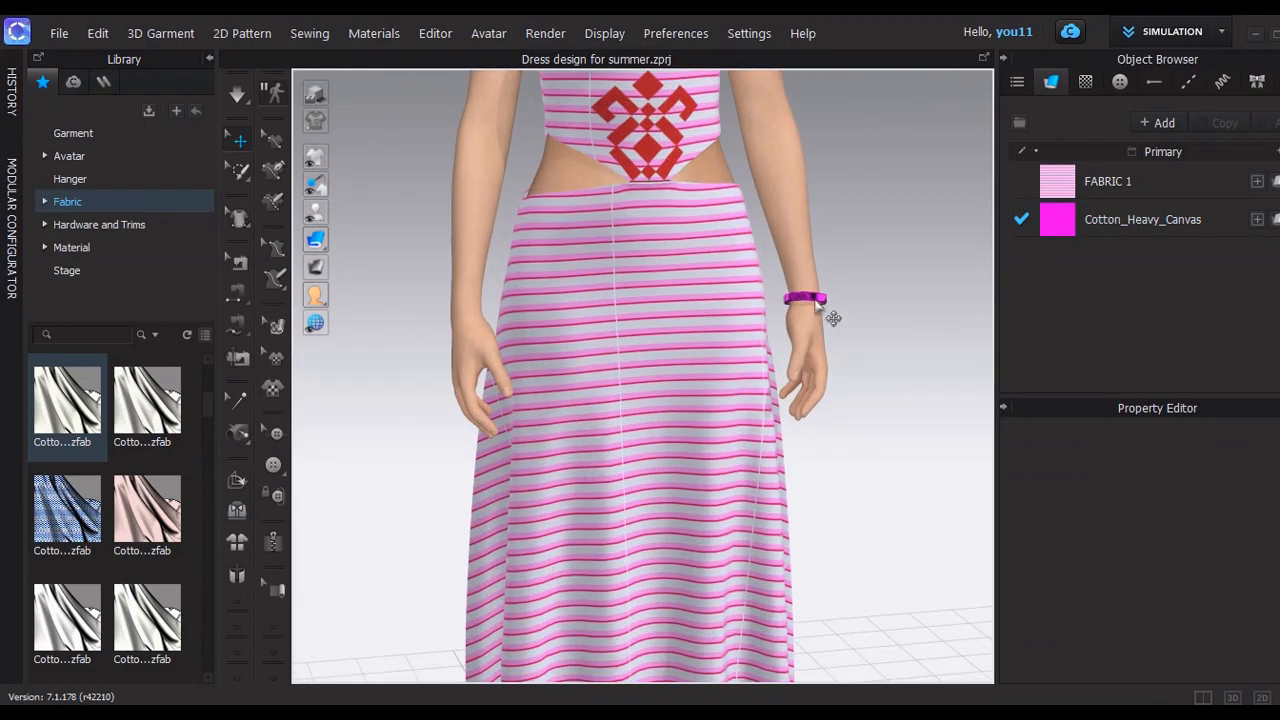
pyautogui.click(812, 298)
pyautogui.moveTo(812, 298); pyautogui.dragTo(820, 277)
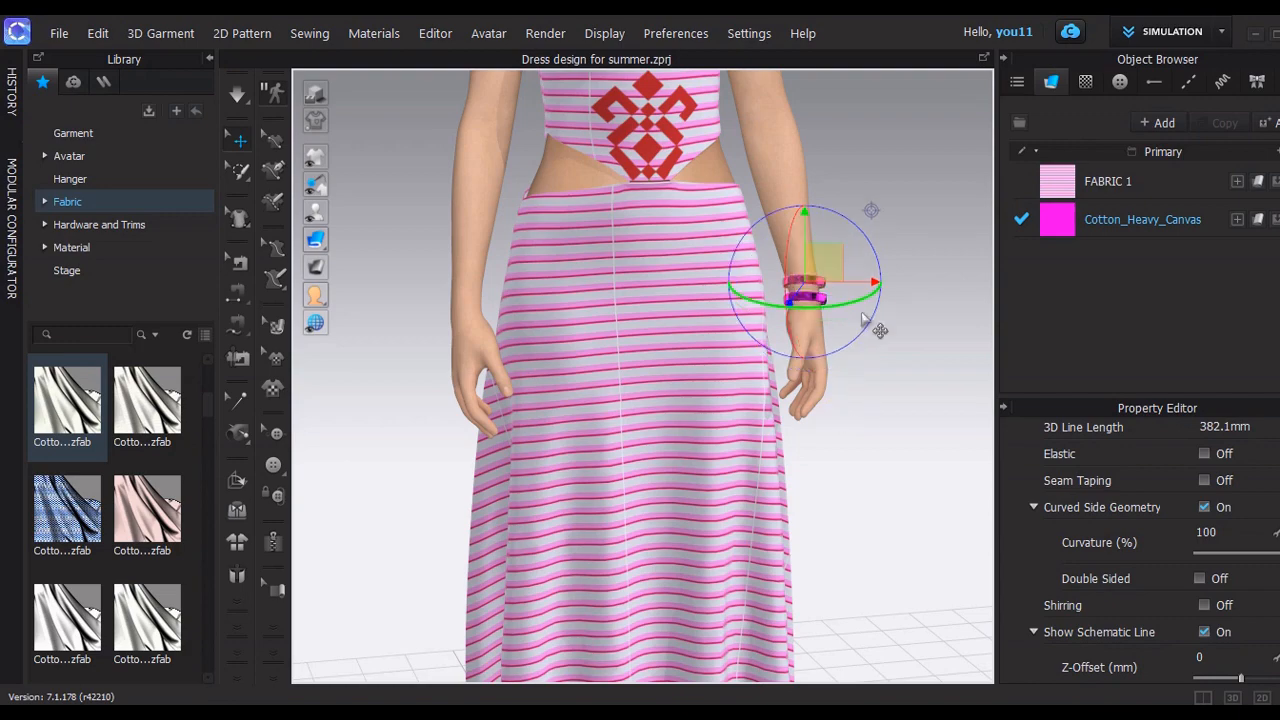
# Add more bracelet copies up the forearm to make an evenly spaced stack of five, and run the simulation
pyautogui.click(883, 277)
pyautogui.moveTo(883, 277); pyautogui.dragTo(678, 340, button='right')
pyautogui.click(678, 340)
pyautogui.moveTo(678, 340); pyautogui.dragTo(653, 265)
pyautogui.click(663, 334)
pyautogui.click(789, 297)
pyautogui.click(237, 93)
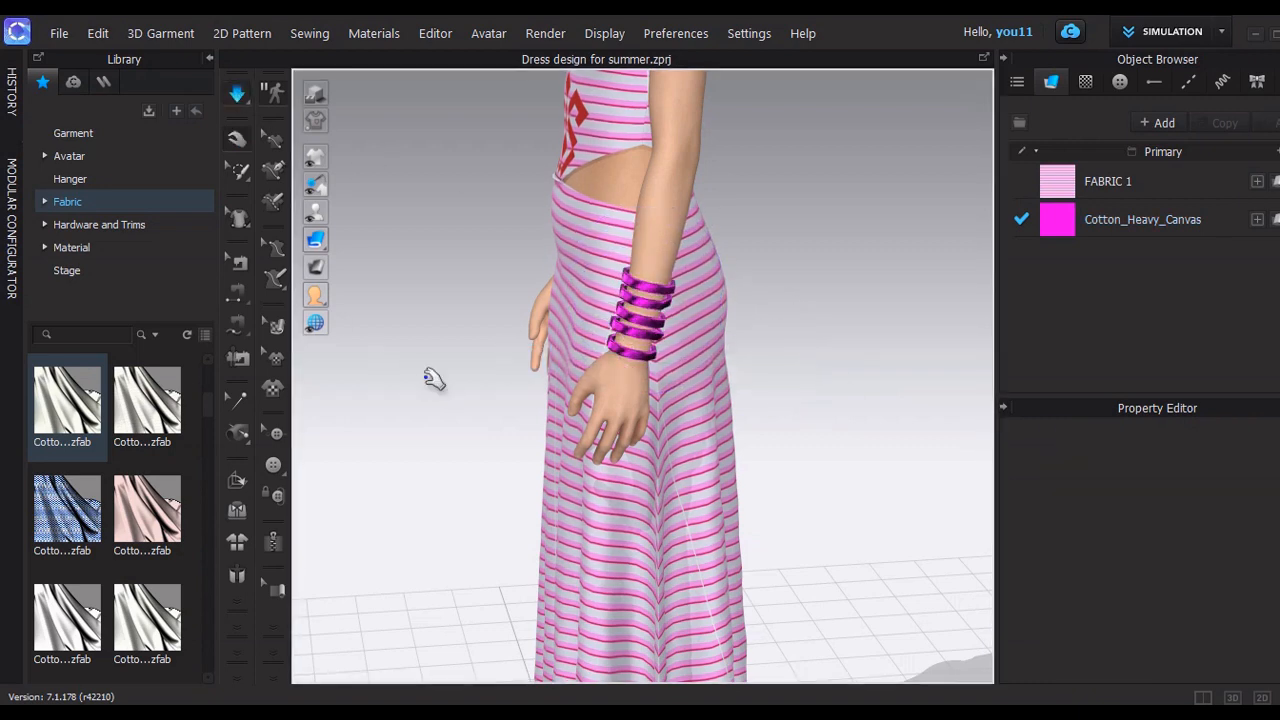
# Add a graphic using the red and pink leaf-motif image from the Downloads folder
pyautogui.click(373, 33)
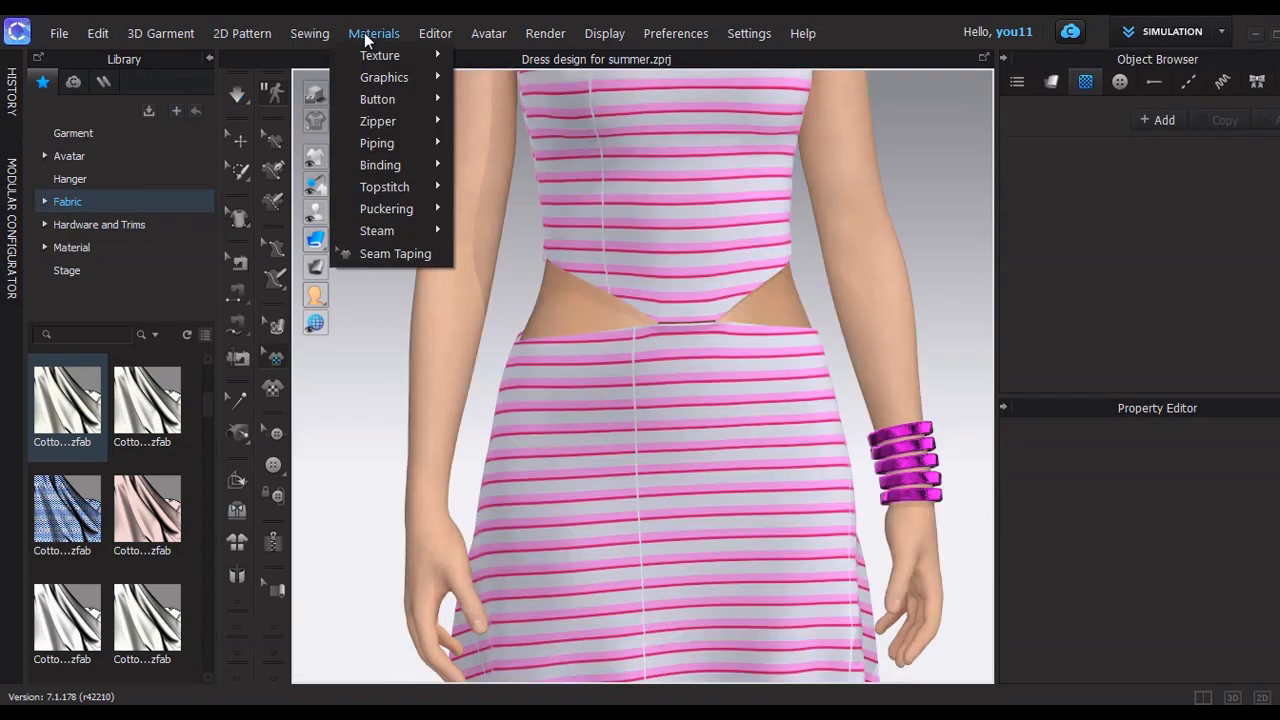
pyautogui.click(470, 74)
pyautogui.click(83, 222)
pyautogui.scroll(-6, 449, 210)
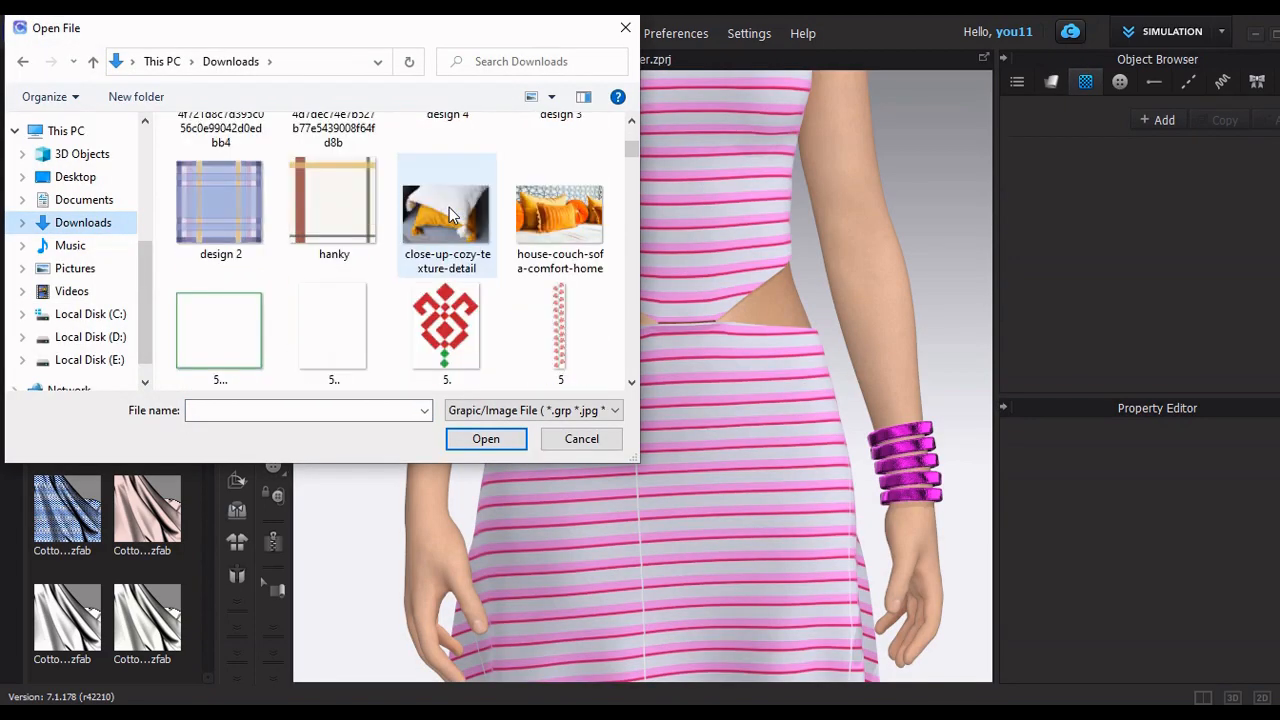
pyautogui.scroll(-10, 370, 200)
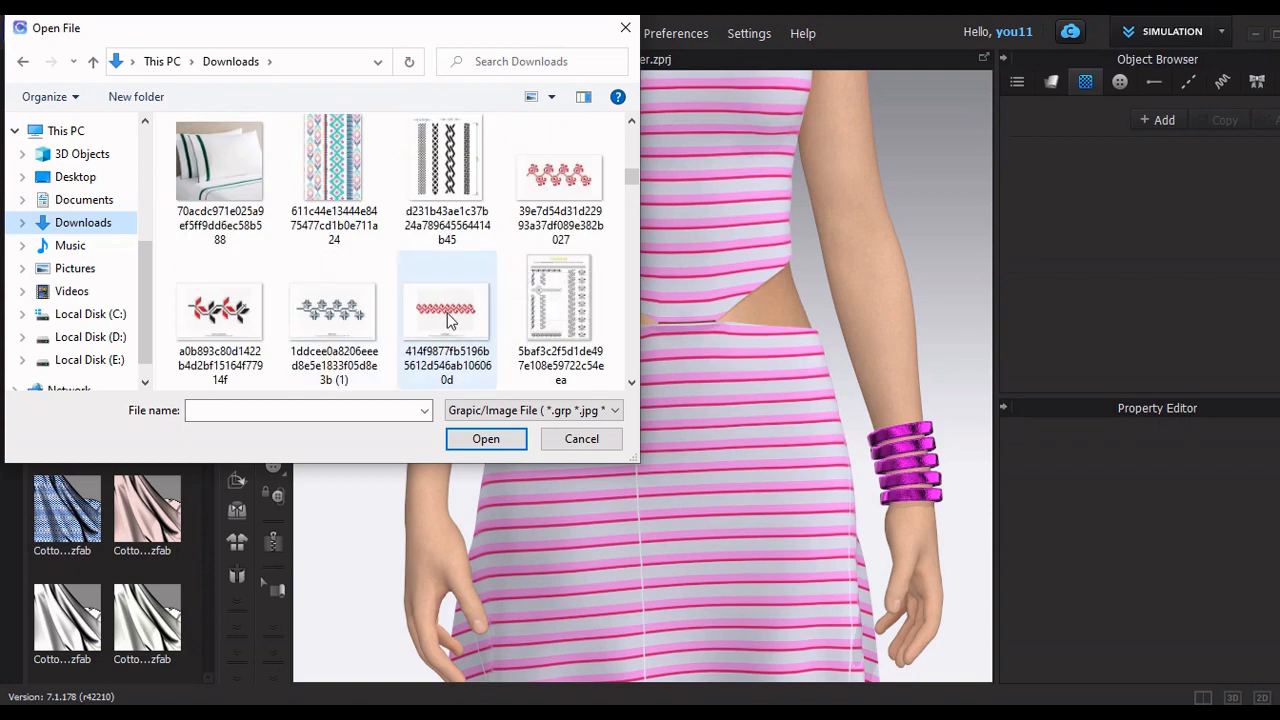
pyautogui.scroll(-6, 500, 272)
pyautogui.scroll(-12, 497, 270)
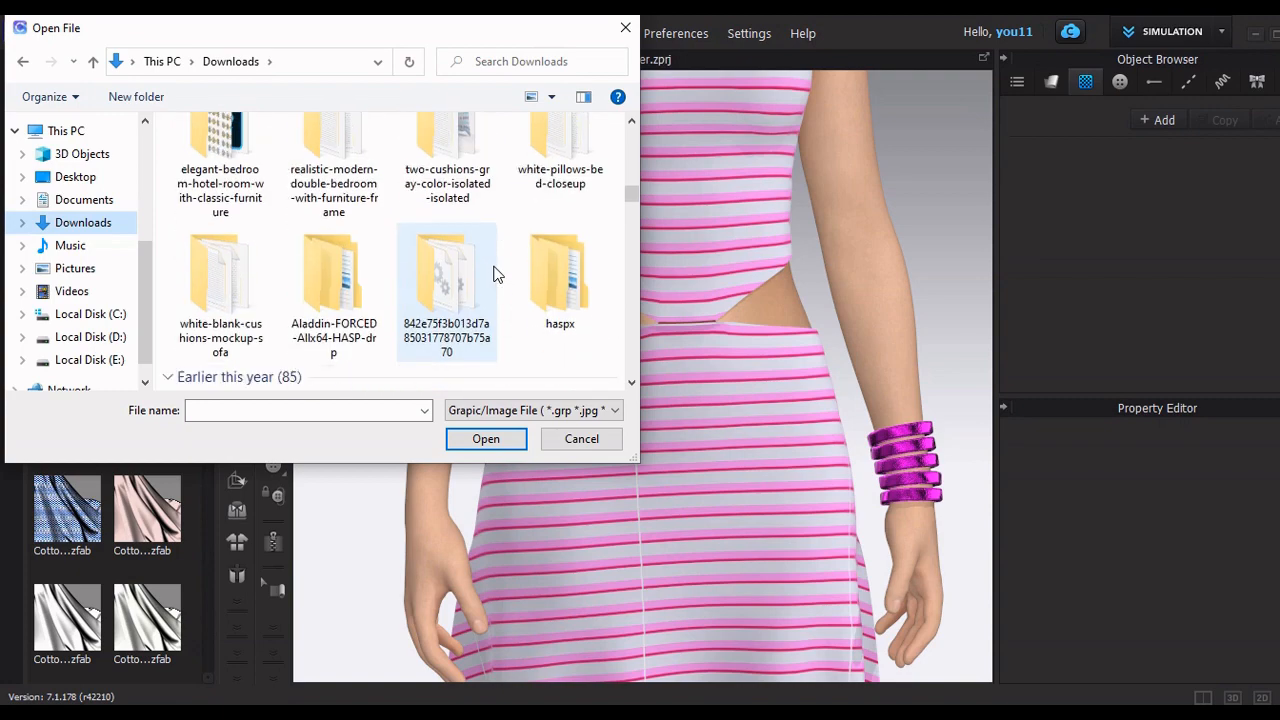
pyautogui.scroll(12, 497, 265)
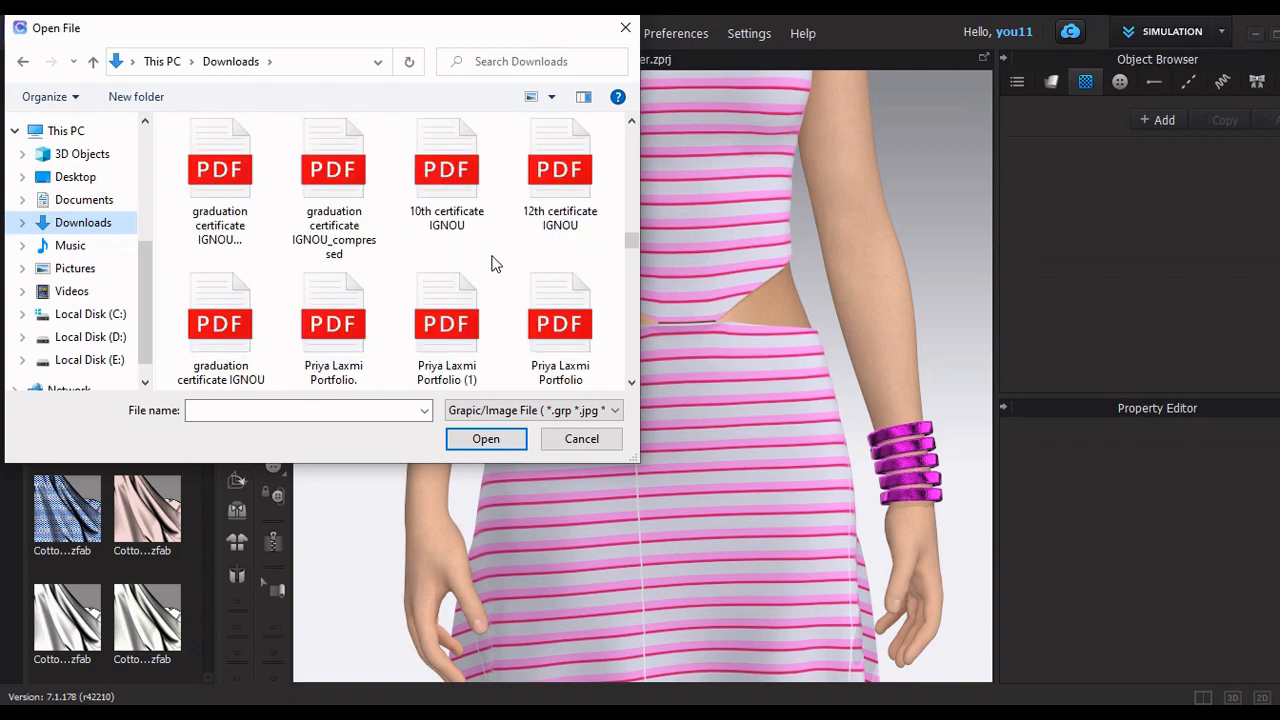
pyautogui.scroll(12, 492, 263)
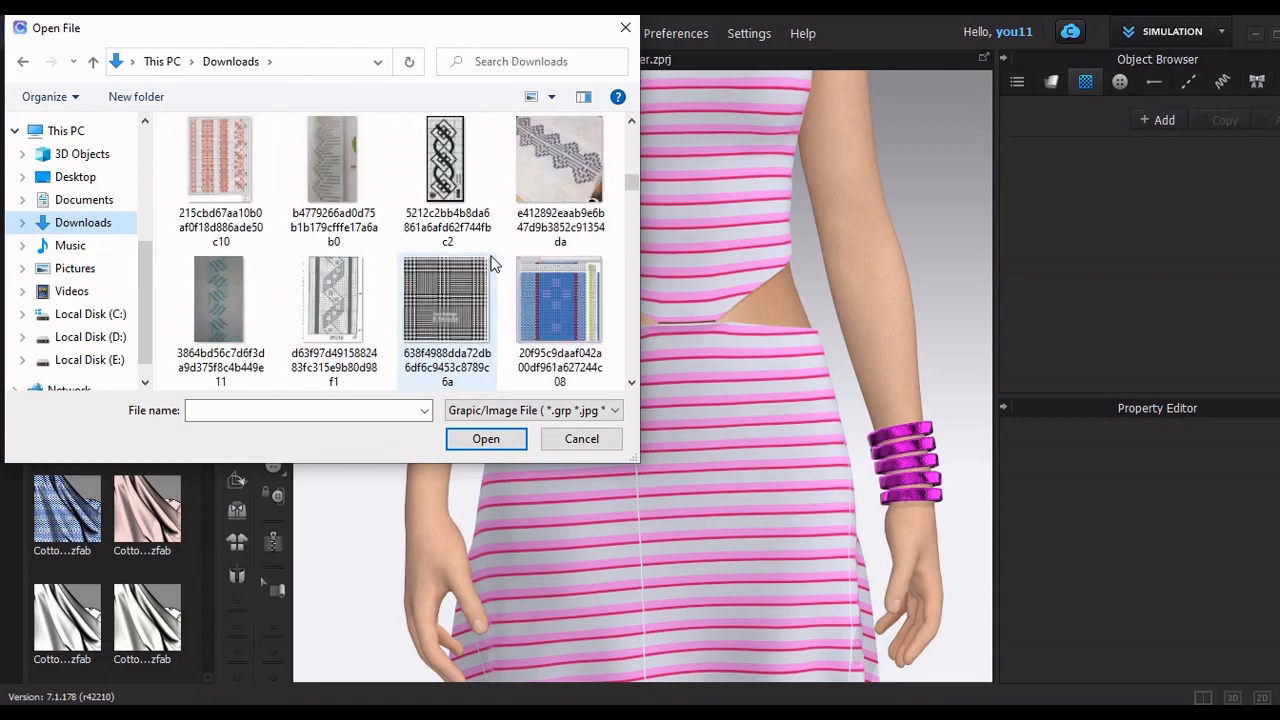
pyautogui.scroll(-10, 492, 263)
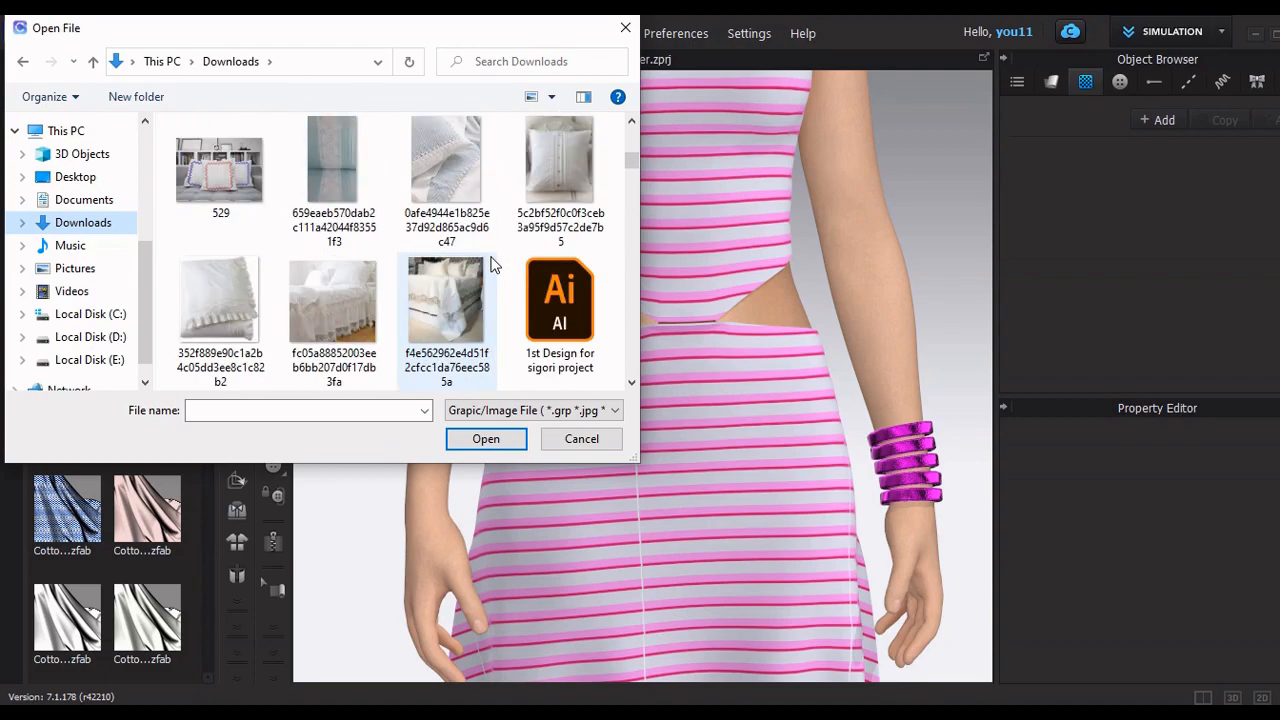
pyautogui.click(222, 163)
pyautogui.click(486, 438)
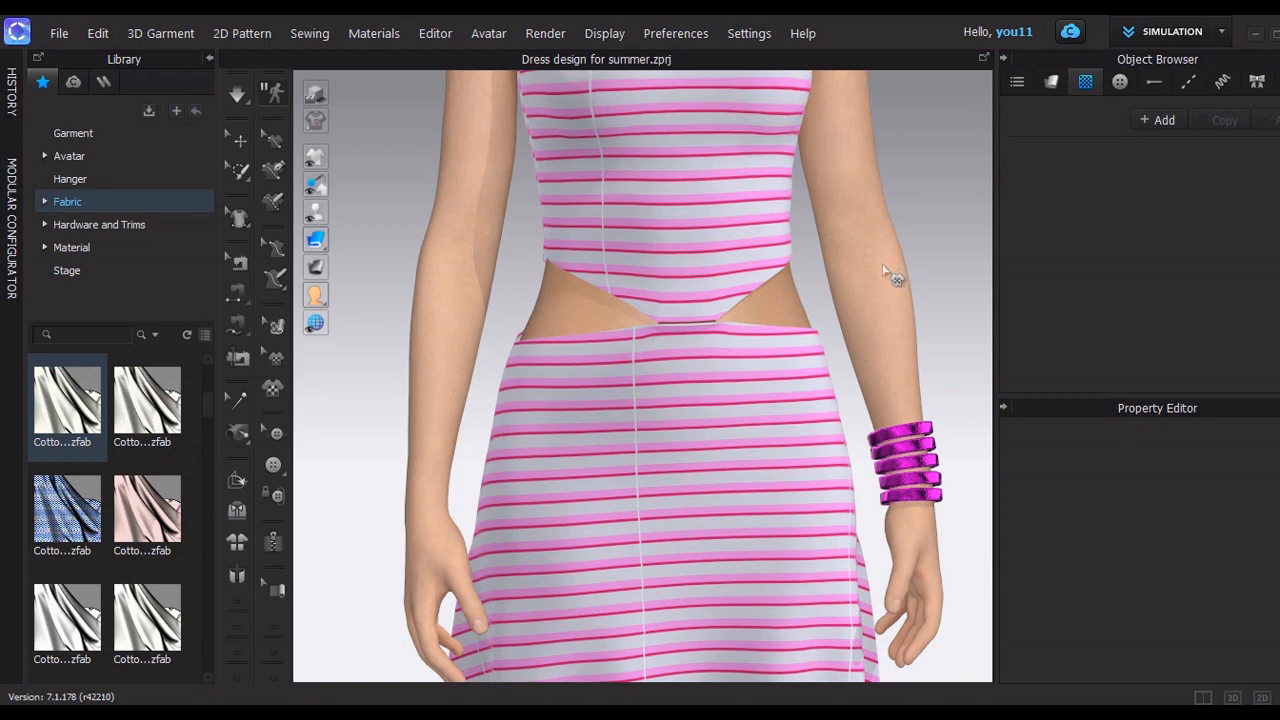
# Place the leaf graphic on the bodice front and move it to the middle, just above the waist cutouts
pyautogui.click(672, 211)
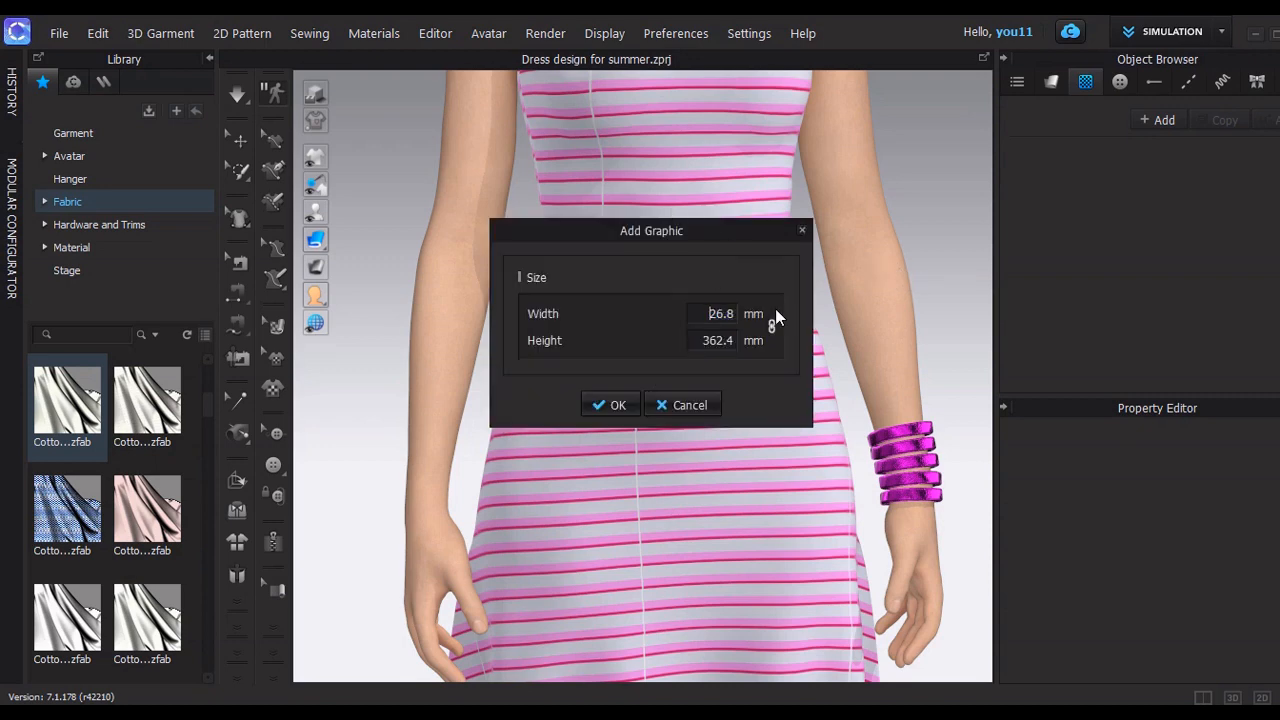
pyautogui.write('1')
pyautogui.click(612, 405)
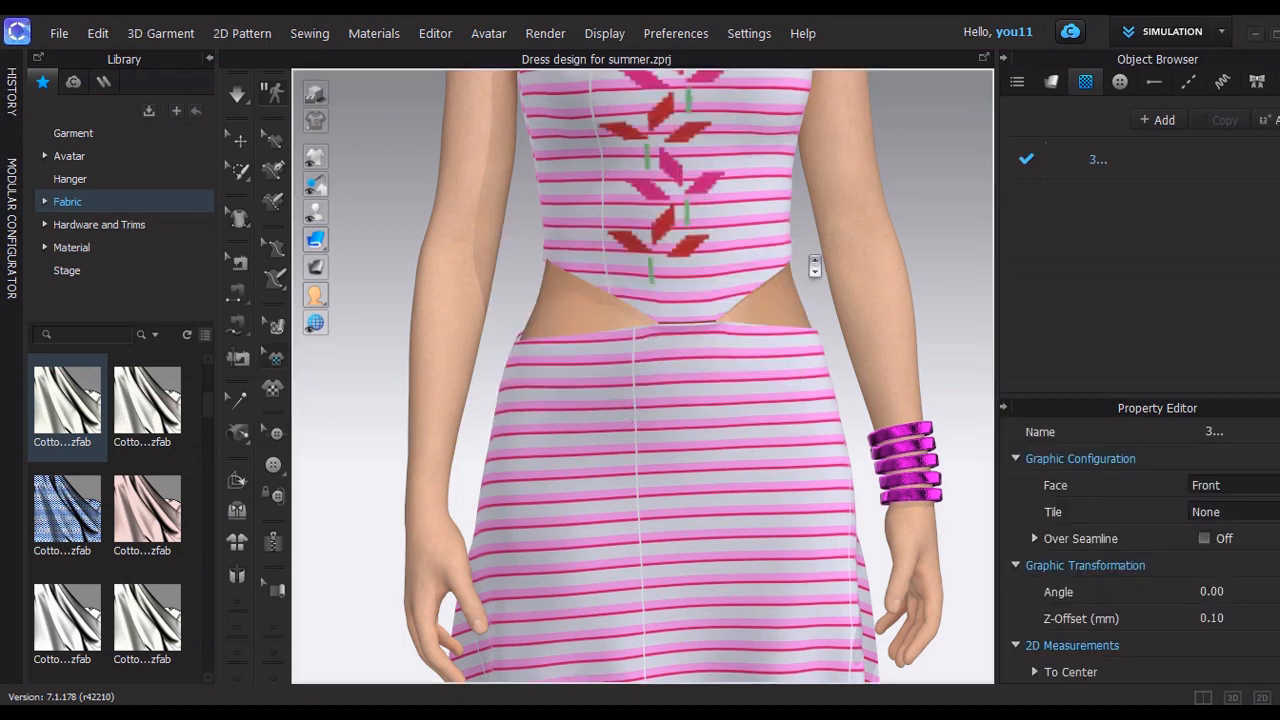
pyautogui.scroll(-3, 815, 267)
pyautogui.moveTo(670, 250); pyautogui.dragTo(688, 258)
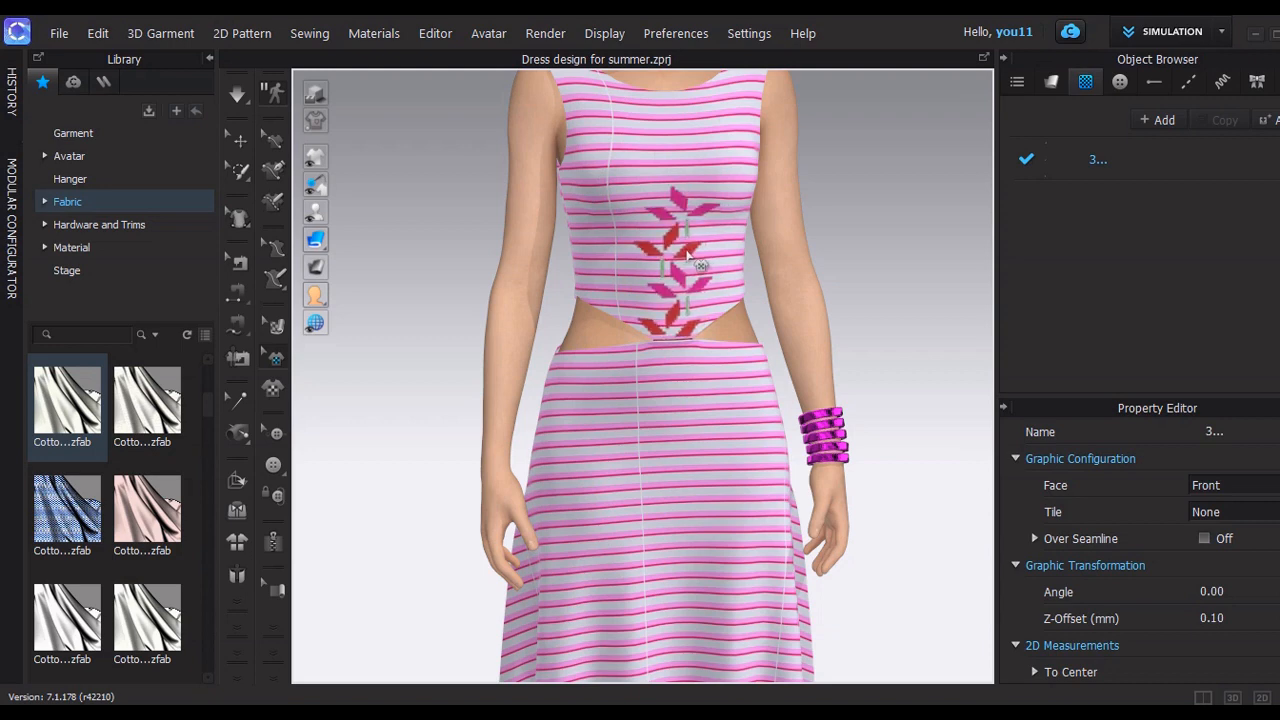
pyautogui.scroll(-3, 808, 306)
pyautogui.scroll(1, 803, 269)
pyautogui.press('Escape')
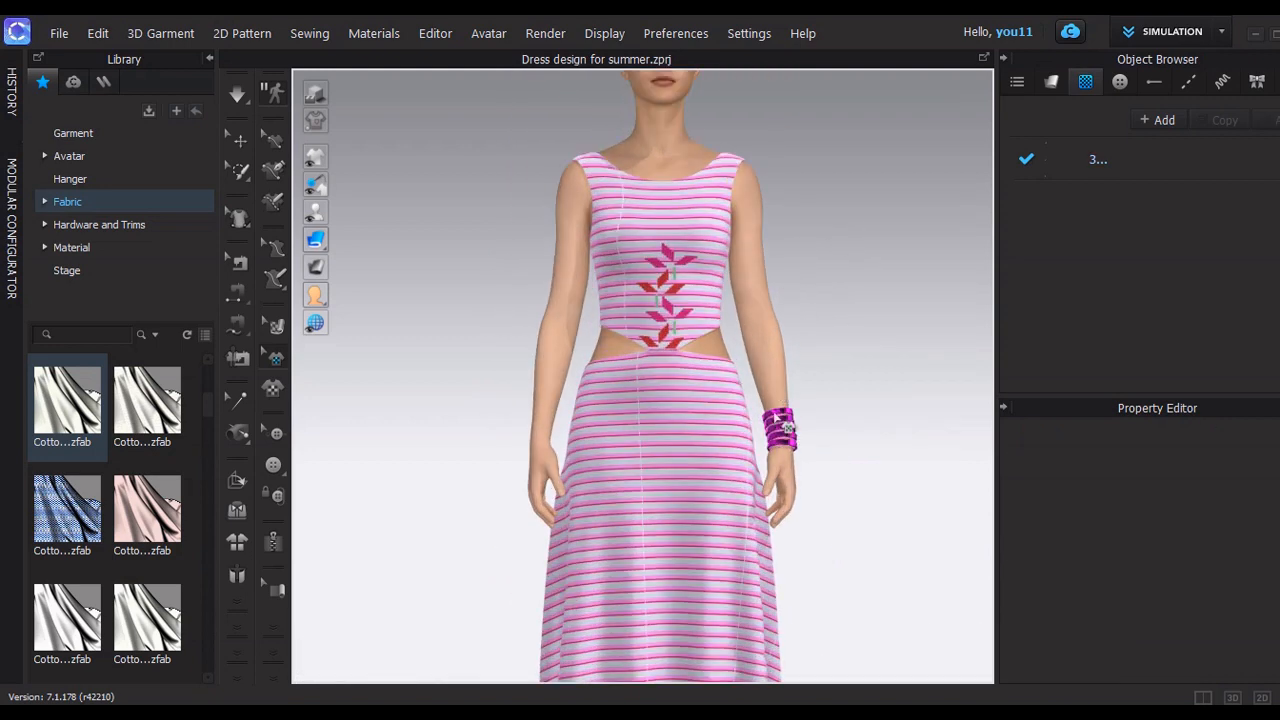
# Change the material type of the Cotton_Heavy_Canvas bracelet fabric to Plastic
pyautogui.click(1048, 83)
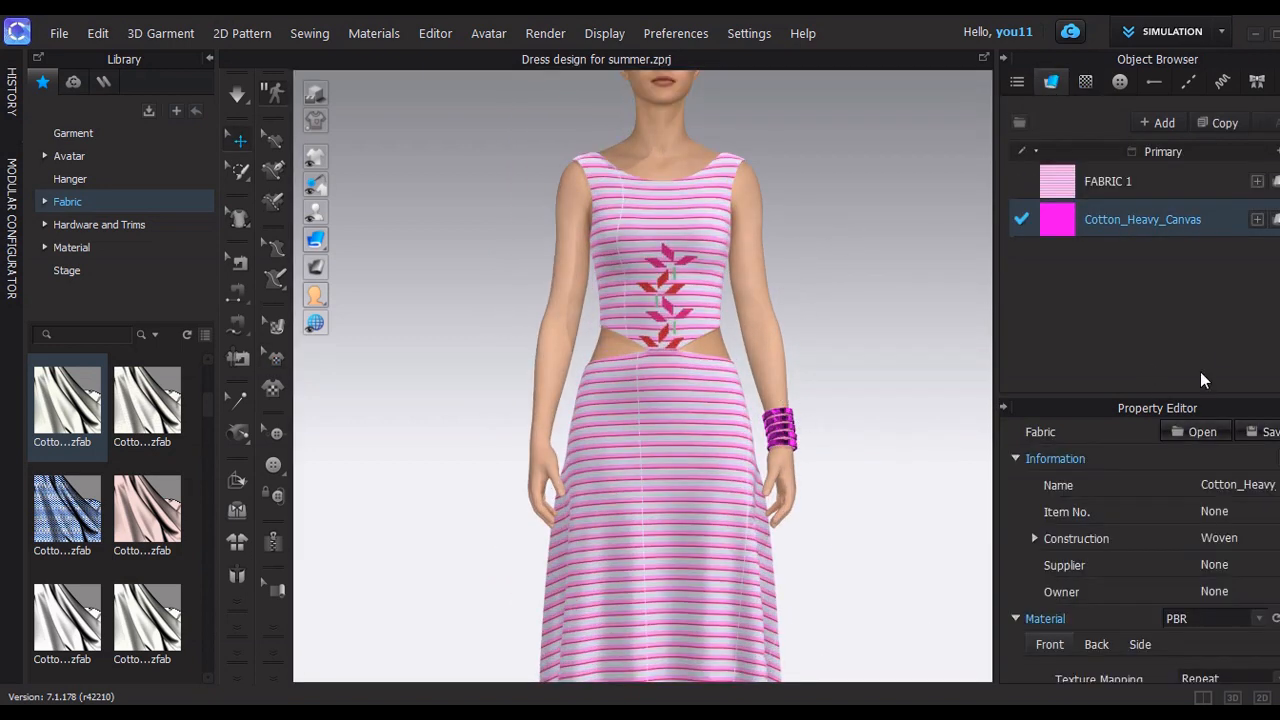
pyautogui.scroll(-5, 1199, 536)
pyautogui.scroll(3, 1223, 573)
pyautogui.scroll(4, 1223, 573)
pyautogui.scroll(-8, 1223, 573)
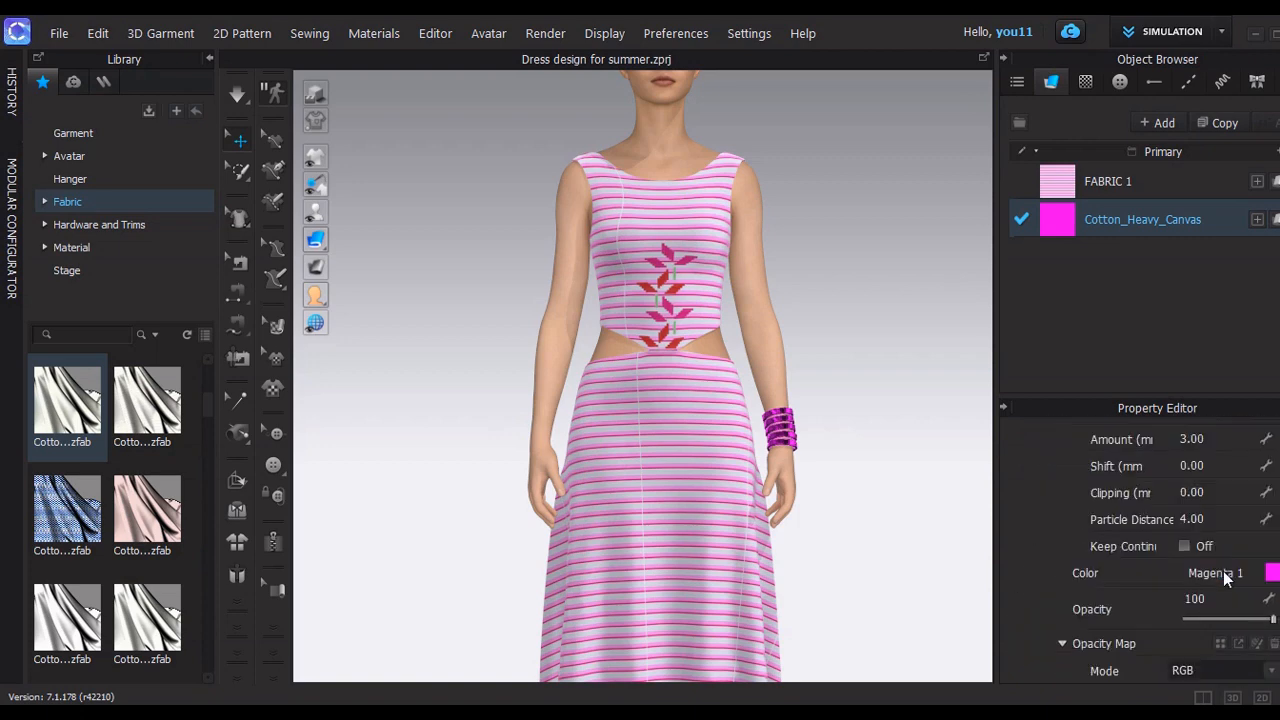
pyautogui.scroll(-5, 1223, 571)
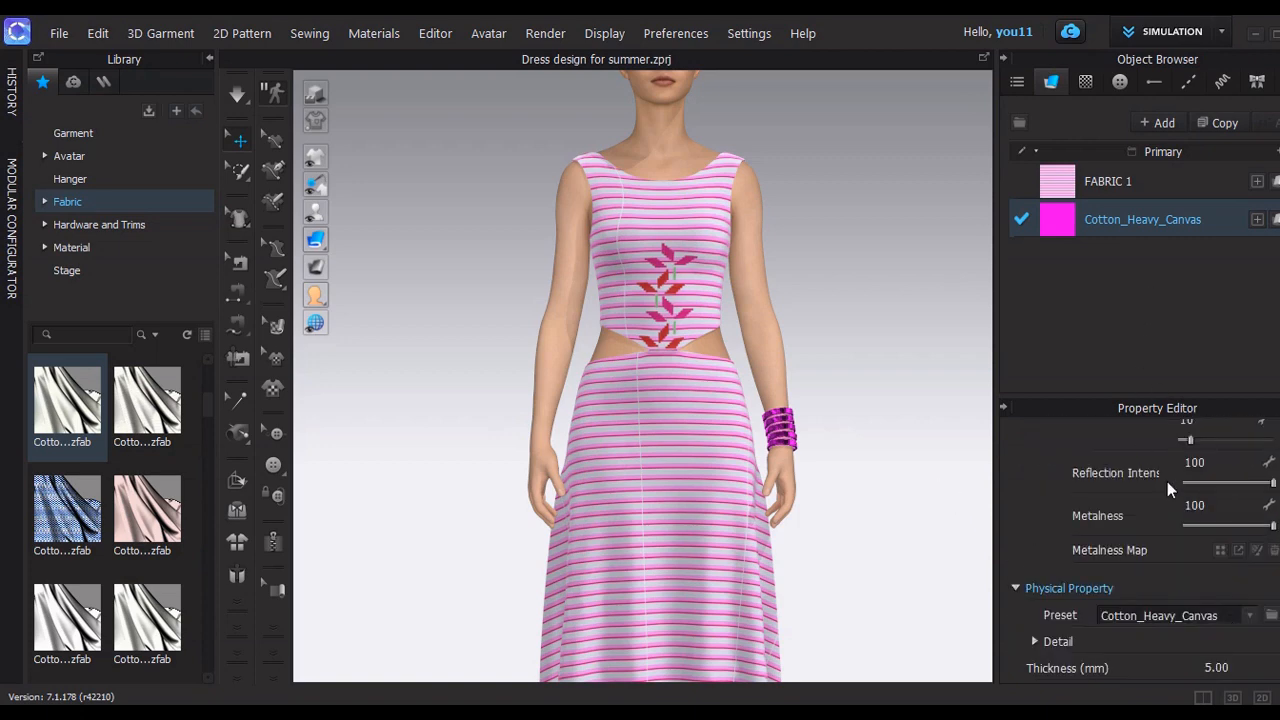
pyautogui.scroll(3, 1163, 490)
pyautogui.scroll(5, 1159, 499)
pyautogui.click(1193, 640)
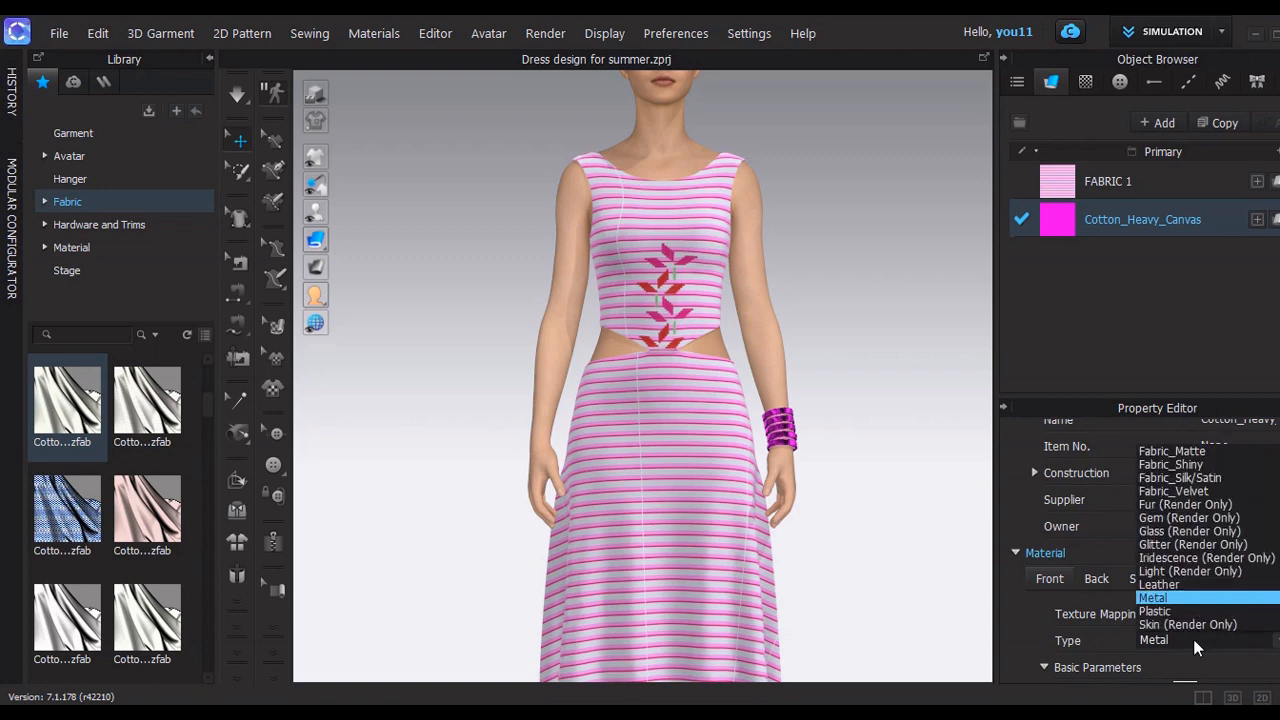
pyautogui.click(1199, 611)
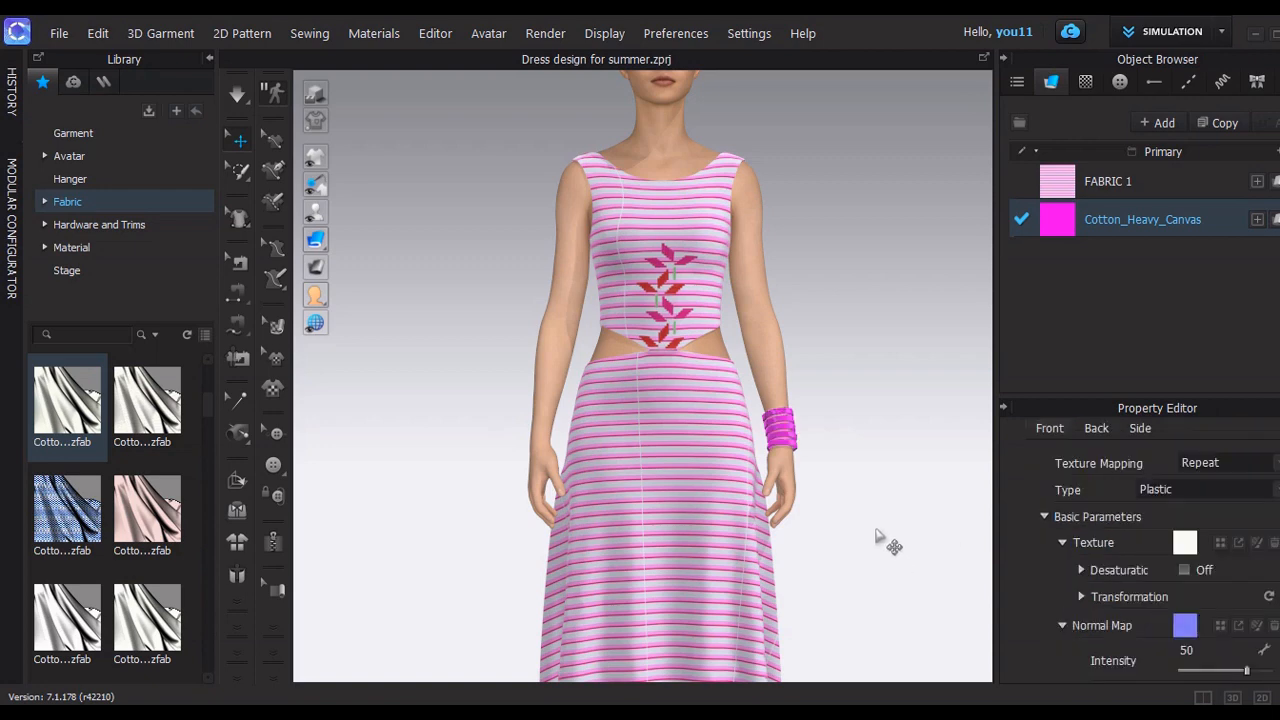
# Apply the dark red colour A20505 to the Cotton_Heavy_Canvas bracelet fabric
pyautogui.scroll(-6, 1191, 610)
pyautogui.scroll(2, 1191, 610)
pyautogui.click(1233, 617)
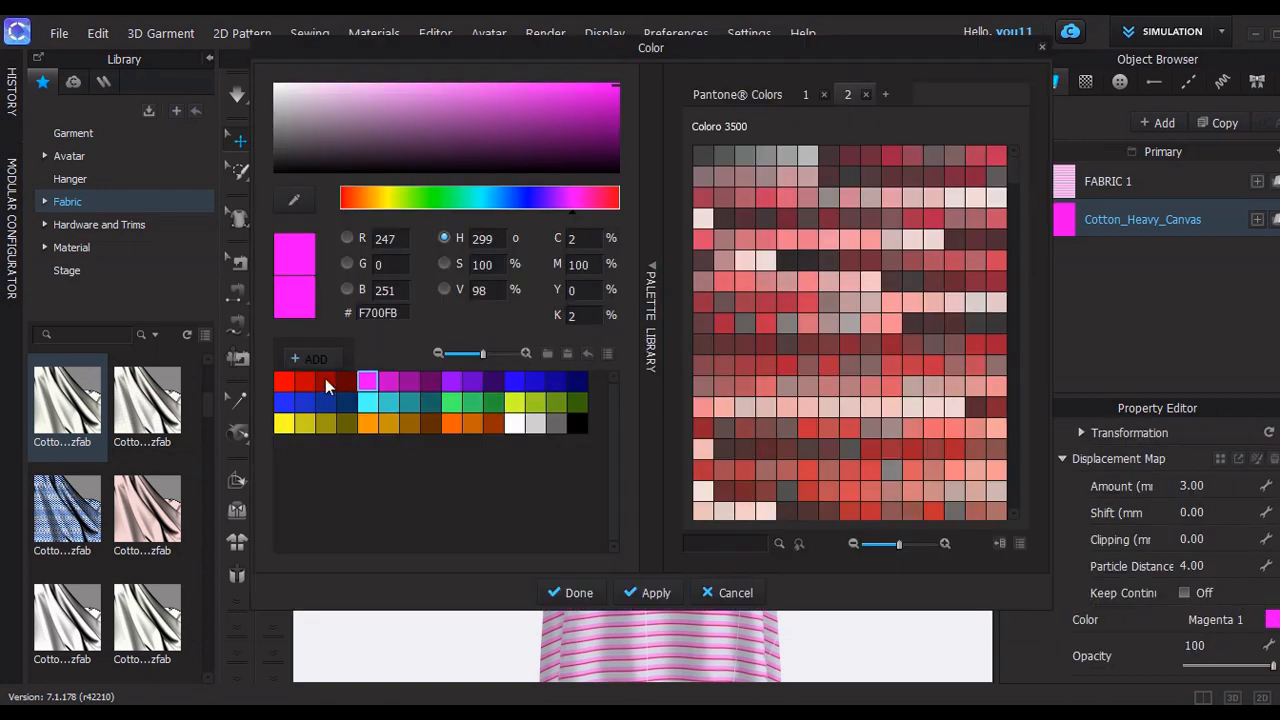
pyautogui.click(325, 383)
pyautogui.click(346, 381)
pyautogui.click(606, 108)
pyautogui.click(610, 116)
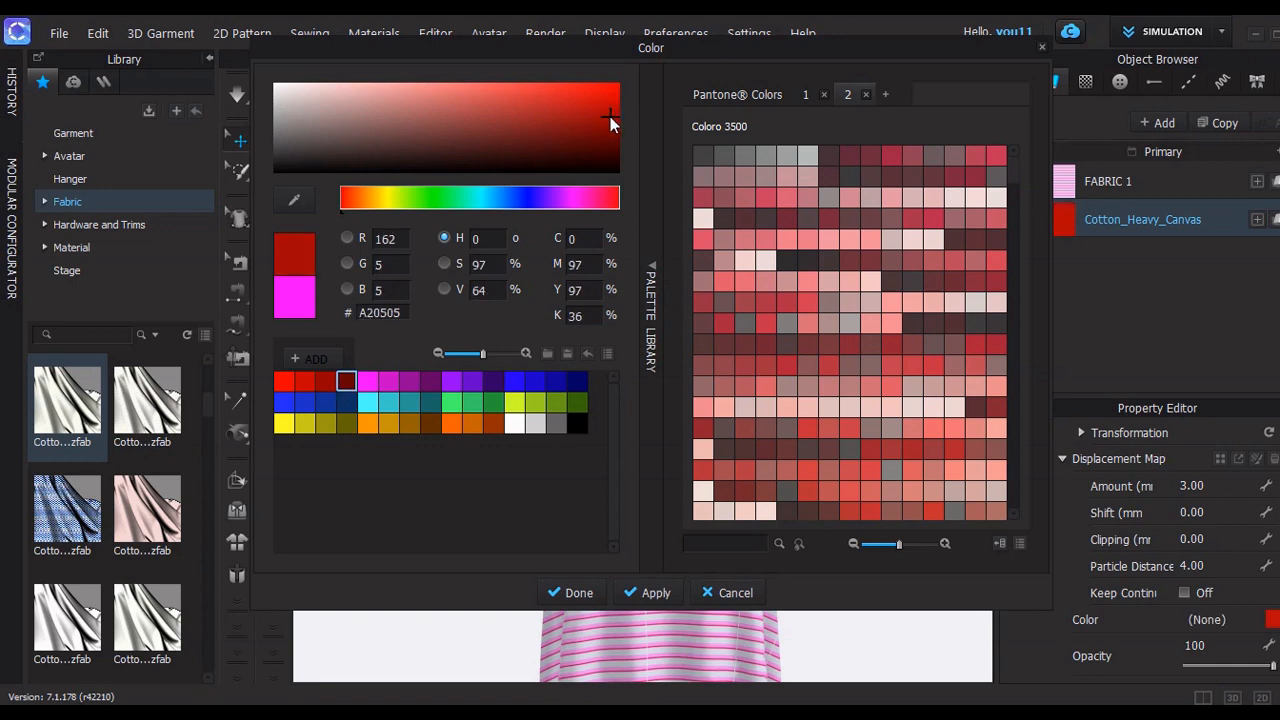
pyautogui.click(656, 593)
pyautogui.click(880, 380)
pyautogui.moveTo(880, 380); pyautogui.dragTo(790, 388, button='right')
# Brighten the Cotton_Heavy_Canvas bracelet fabric's colour to a more vivid red
pyautogui.click(1142, 219)
pyautogui.click(1233, 619)
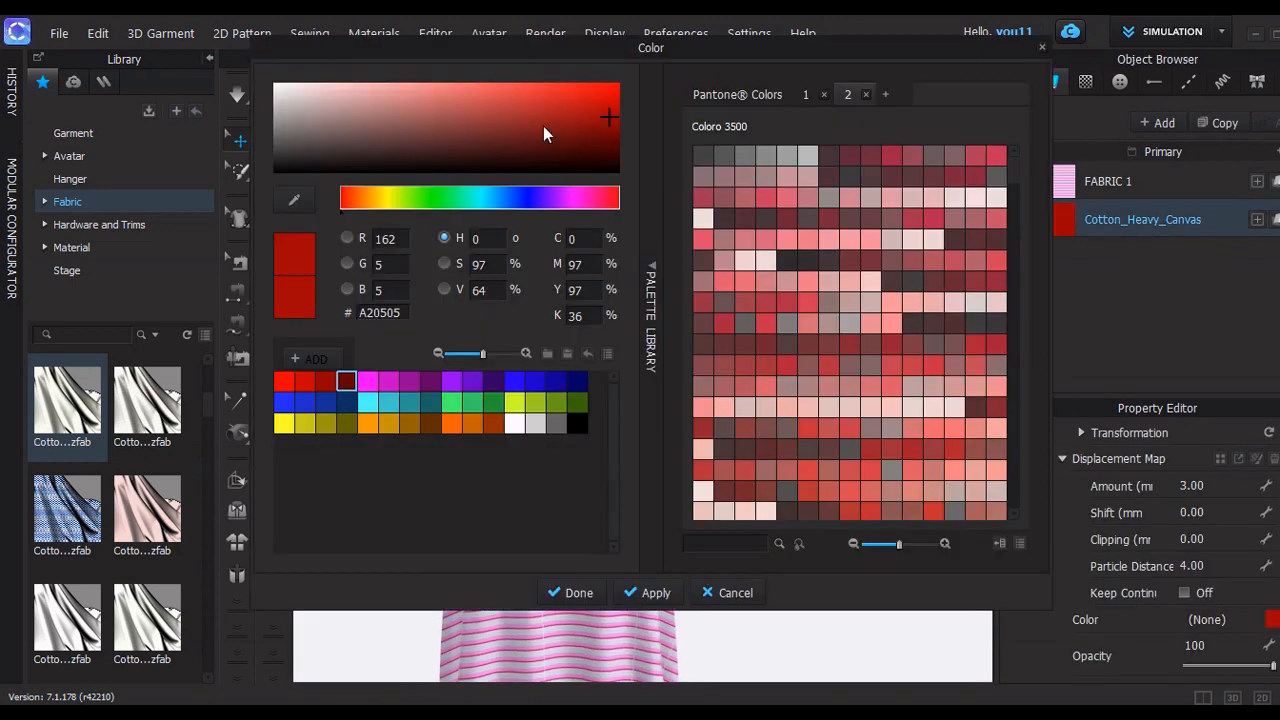
pyautogui.click(604, 104)
pyautogui.click(579, 593)
pyautogui.click(787, 332)
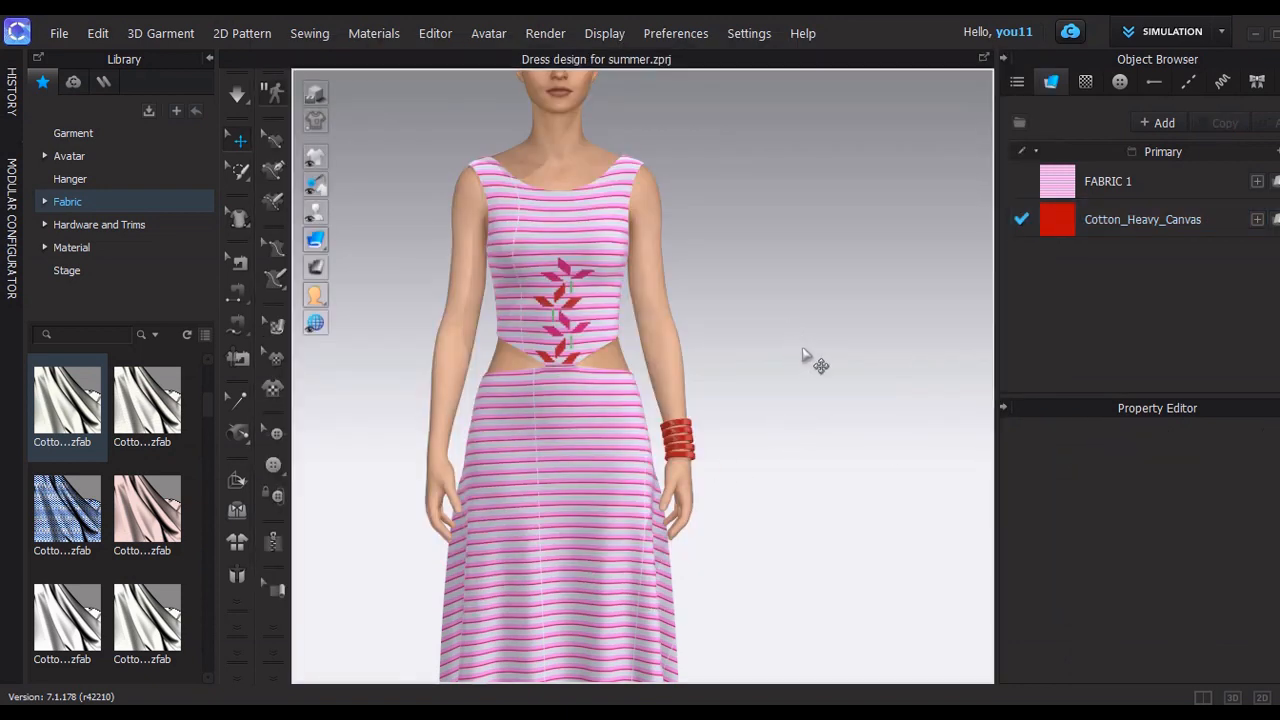
# Lengthen all five bracelet strips together in the 2D pattern and simulate them on the wrist
pyautogui.click(1261, 697)
pyautogui.scroll(-3, 837, 520)
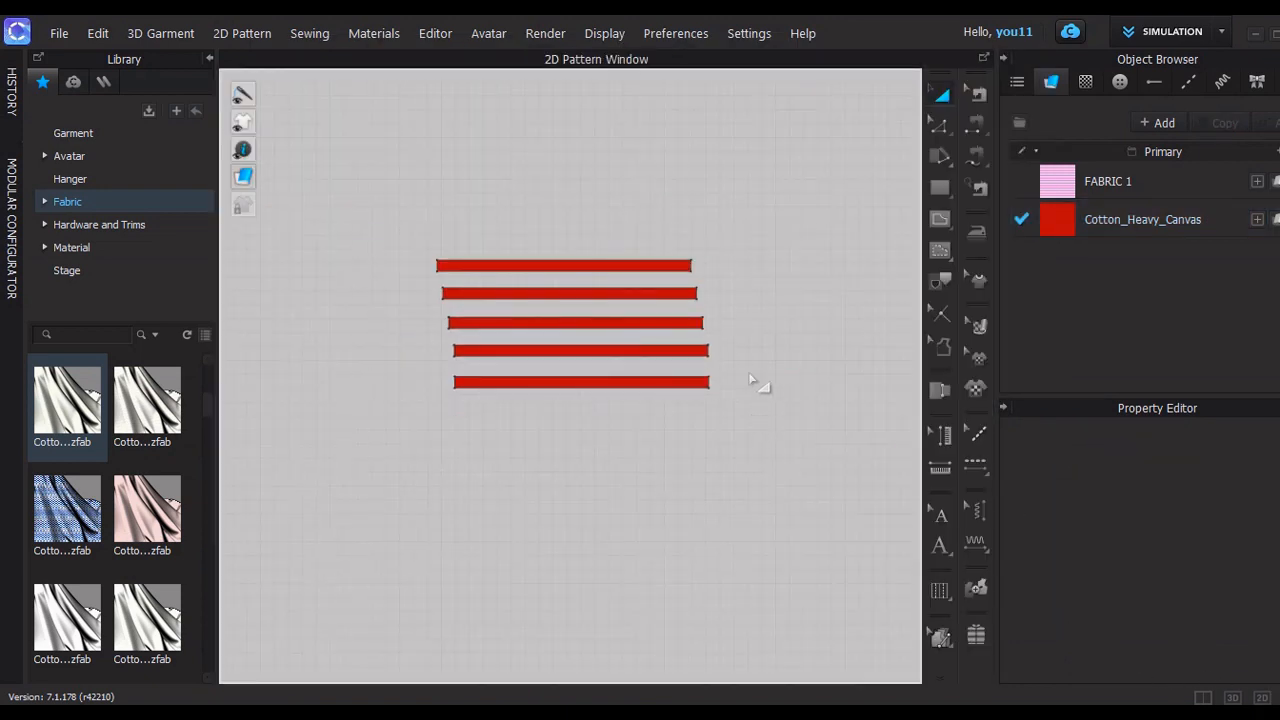
pyautogui.moveTo(390, 217); pyautogui.dragTo(792, 401)
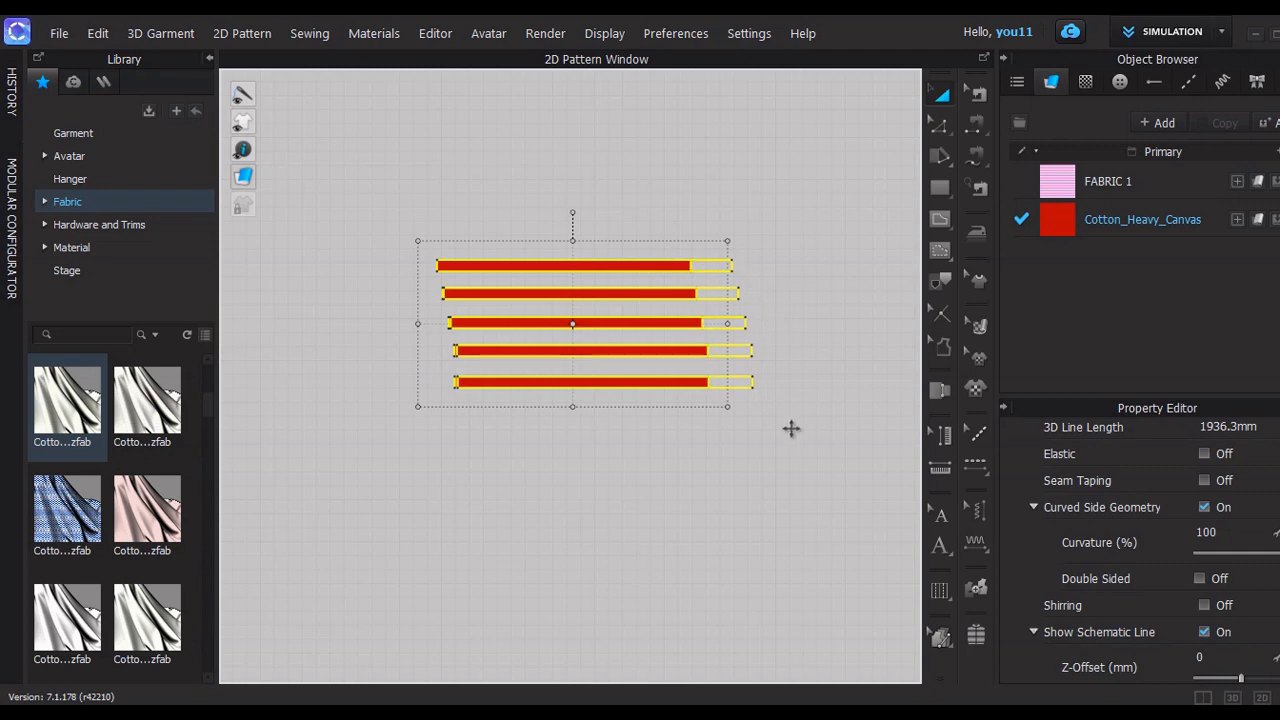
pyautogui.click(1233, 697)
pyautogui.click(237, 93)
pyautogui.click(771, 502)
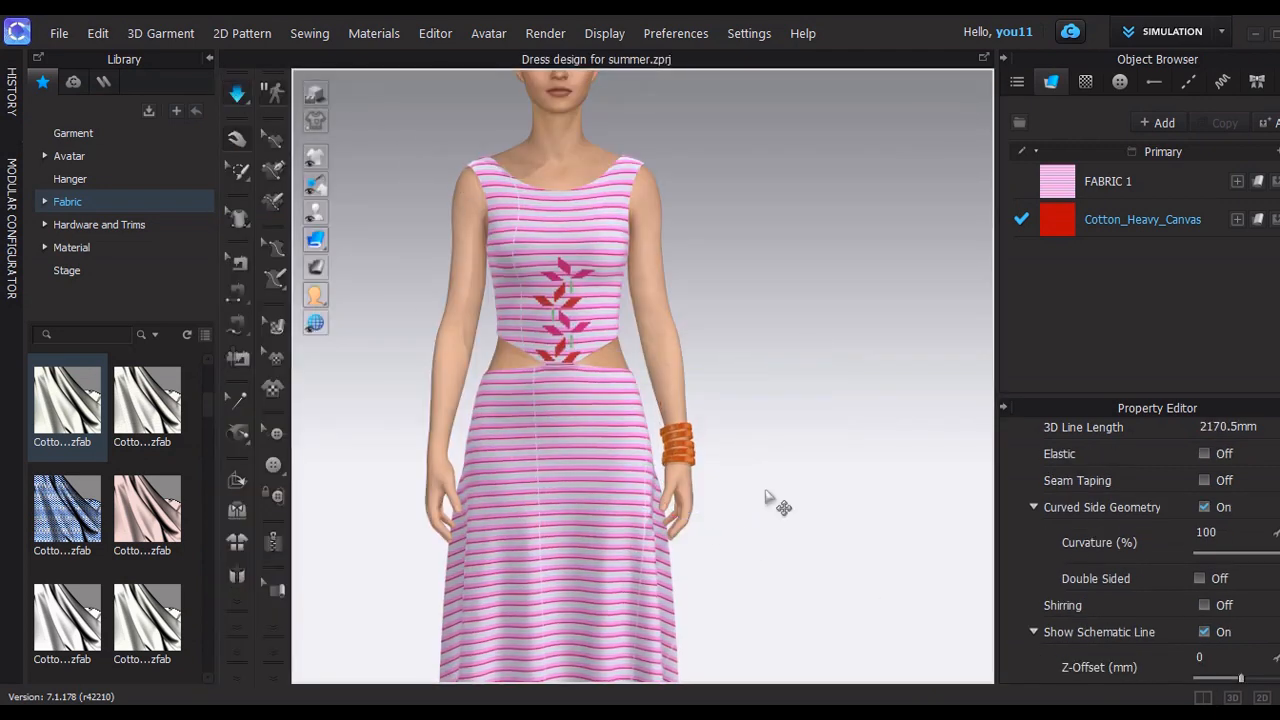
# Make the five bracelet strips narrower in the 2D pattern and bring them closer together vertically
pyautogui.click(1262, 697)
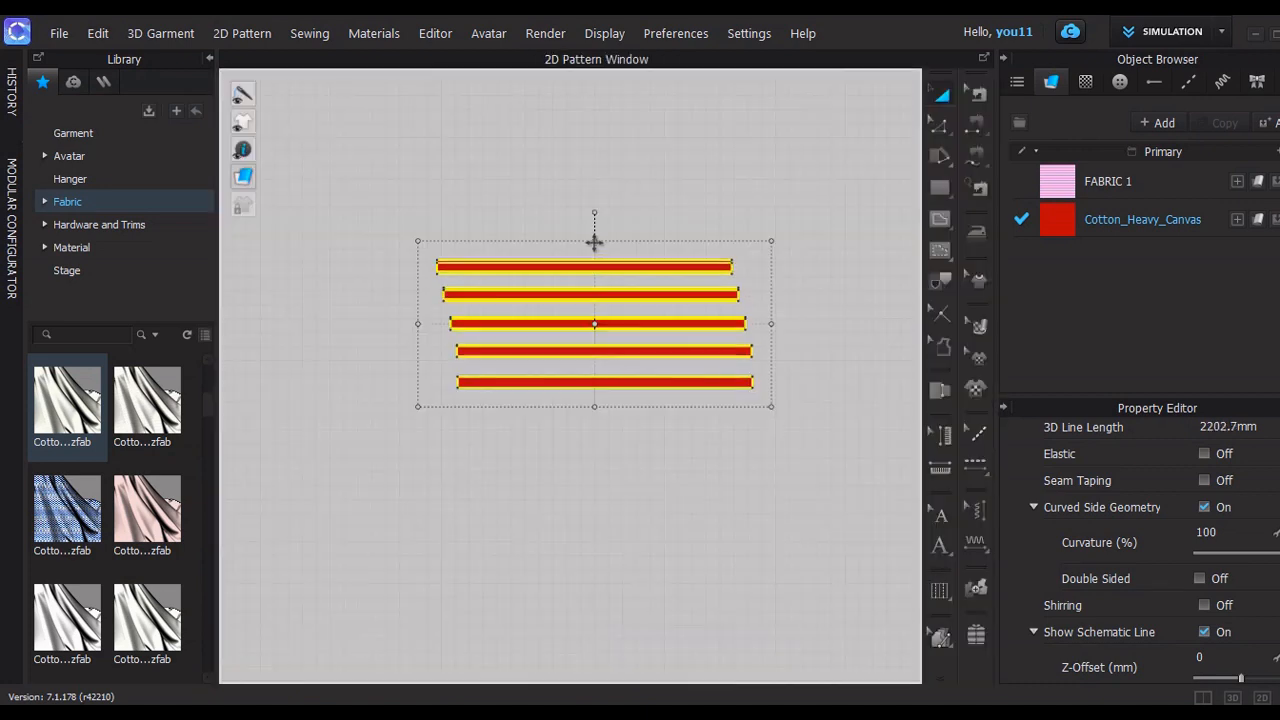
pyautogui.moveTo(594, 243); pyautogui.dragTo(595, 247)
pyautogui.moveTo(597, 404); pyautogui.dragTo(603, 391)
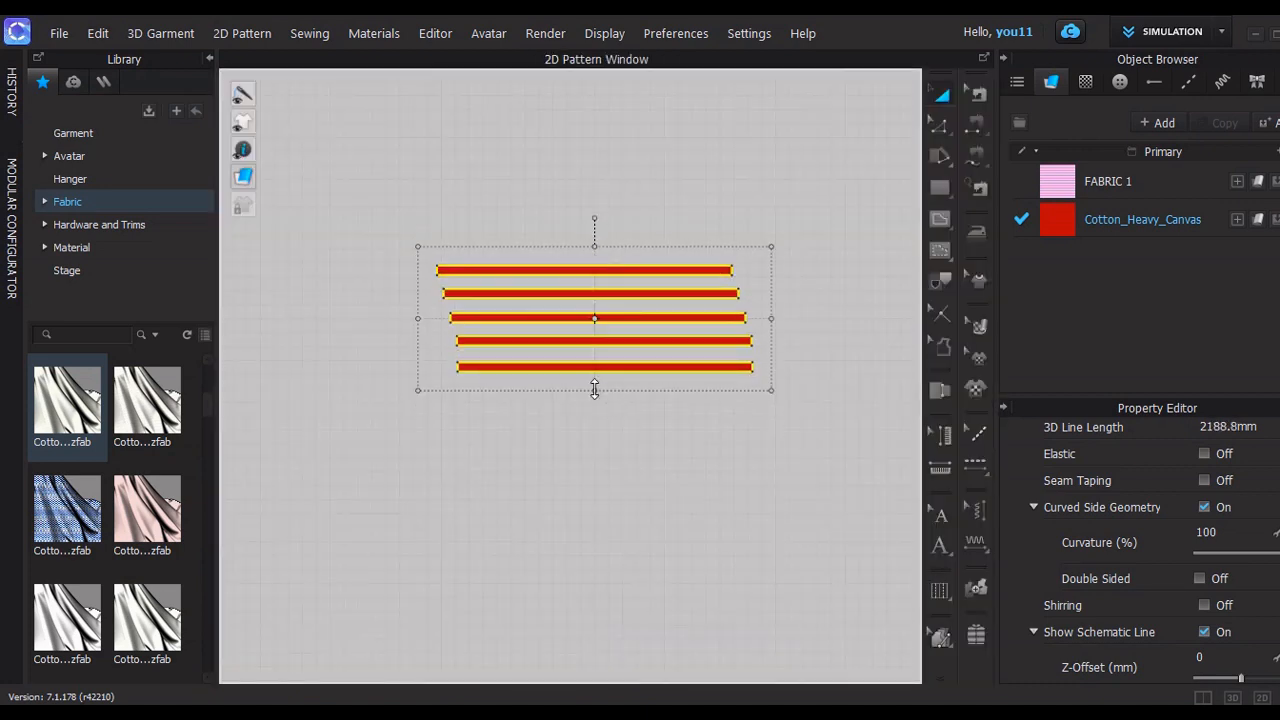
pyautogui.click(1233, 697)
pyautogui.click(757, 508)
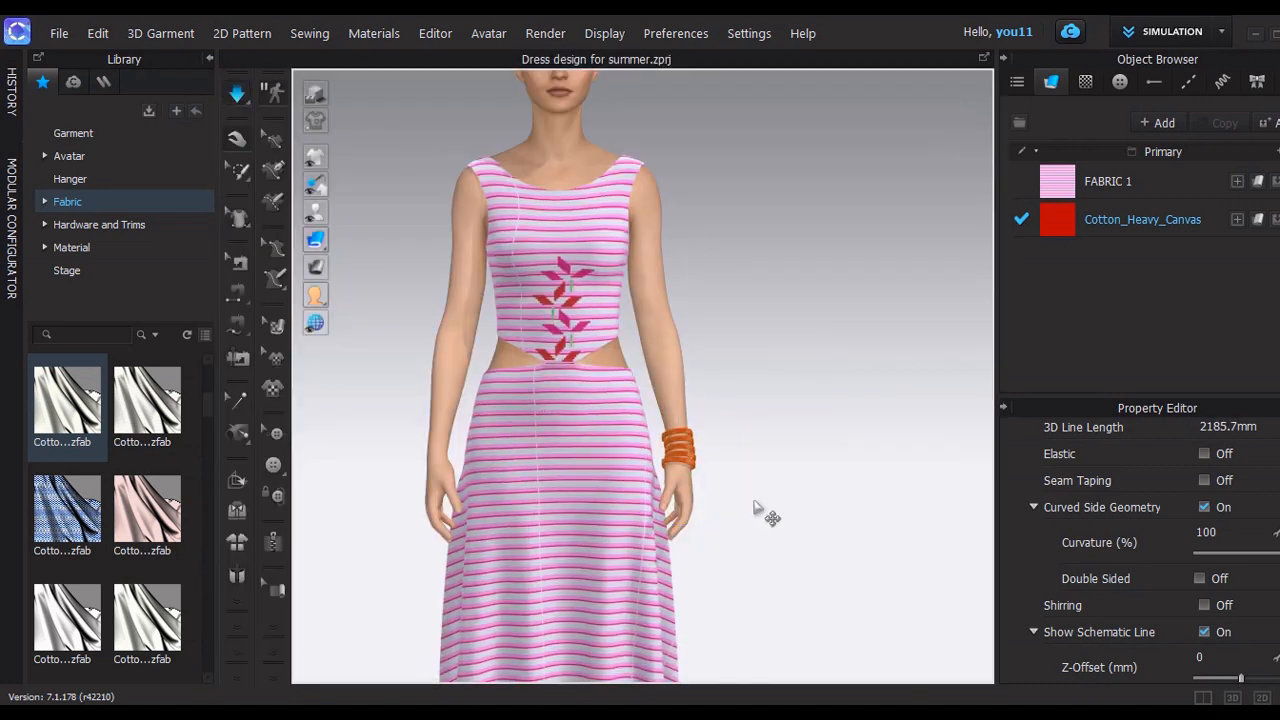
# Shorten the five bracelet strips slightly, narrow them further, simulate the fit, and stop the simulation
pyautogui.moveTo(727, 477); pyautogui.dragTo(530, 435, button='right')
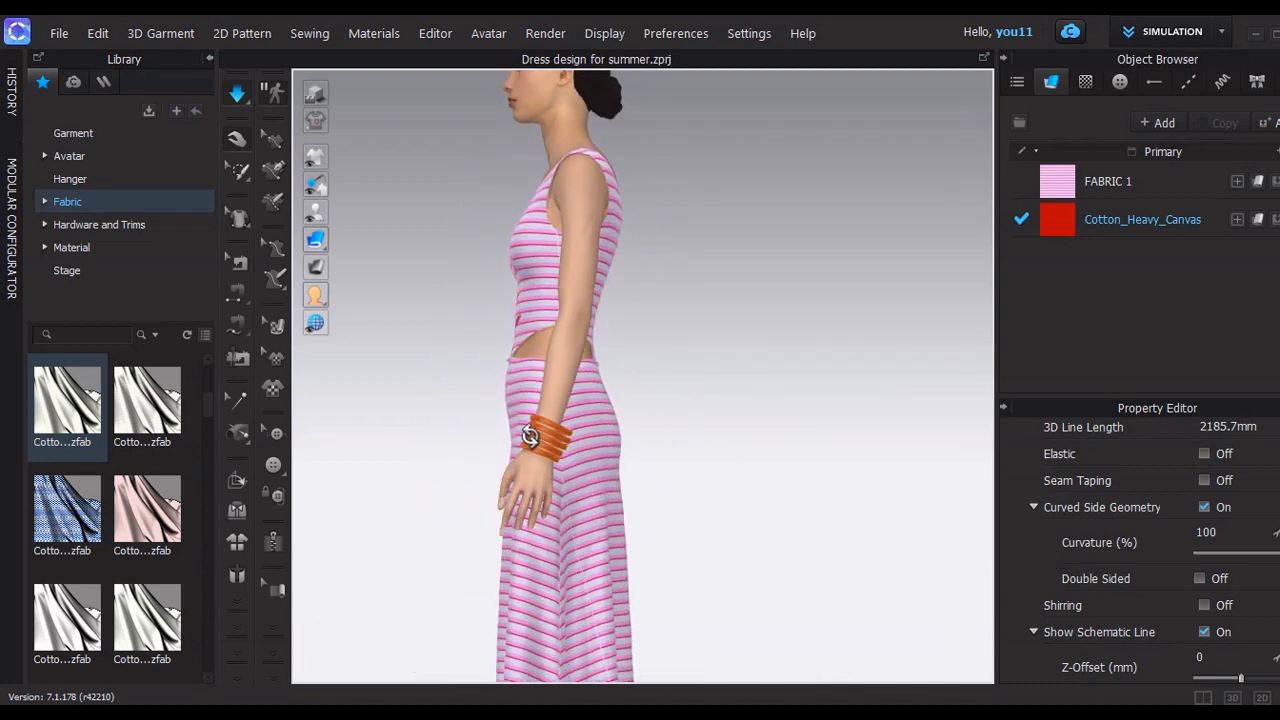
pyautogui.click(1262, 697)
pyautogui.moveTo(771, 316); pyautogui.dragTo(757, 317)
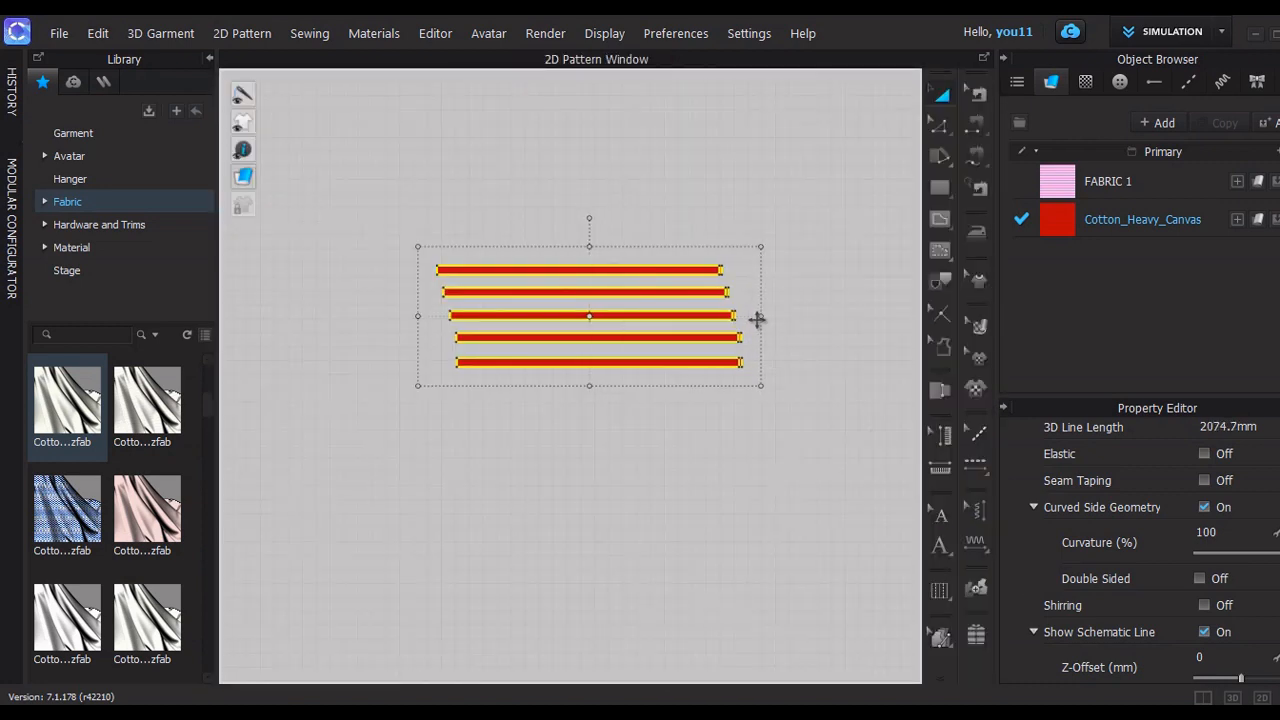
pyautogui.moveTo(587, 375); pyautogui.dragTo(587, 371)
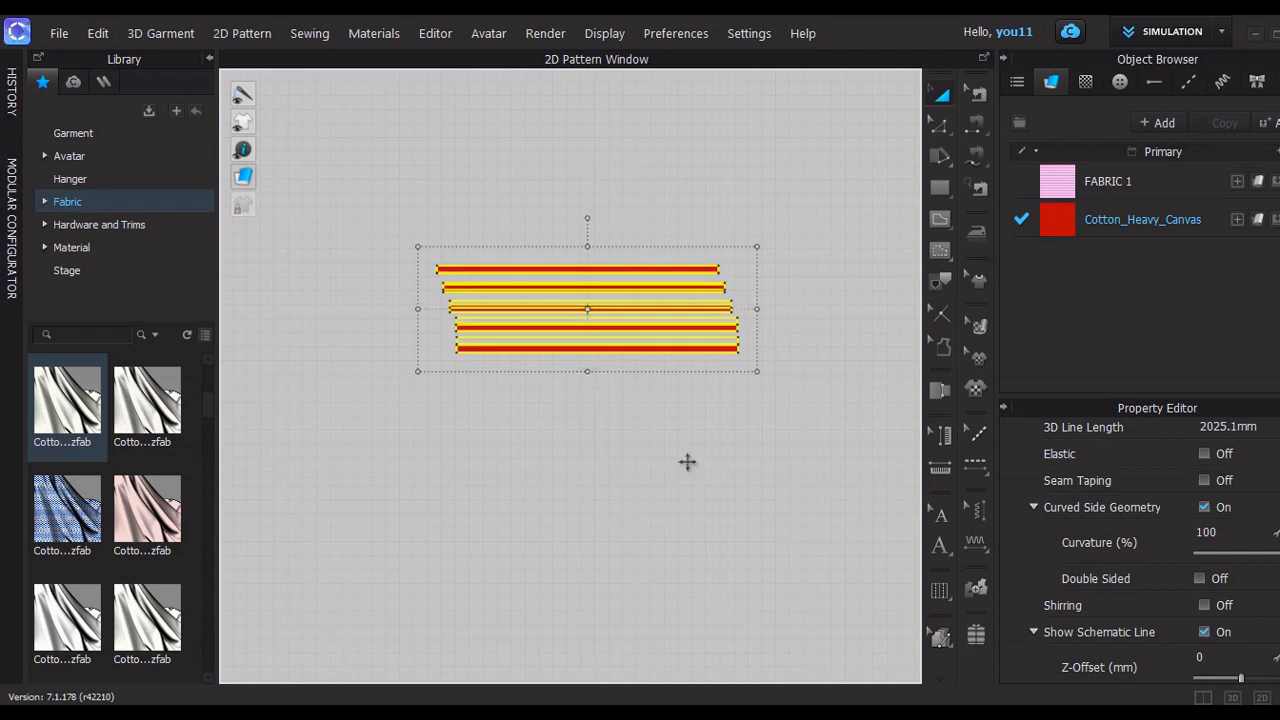
pyautogui.click(1232, 697)
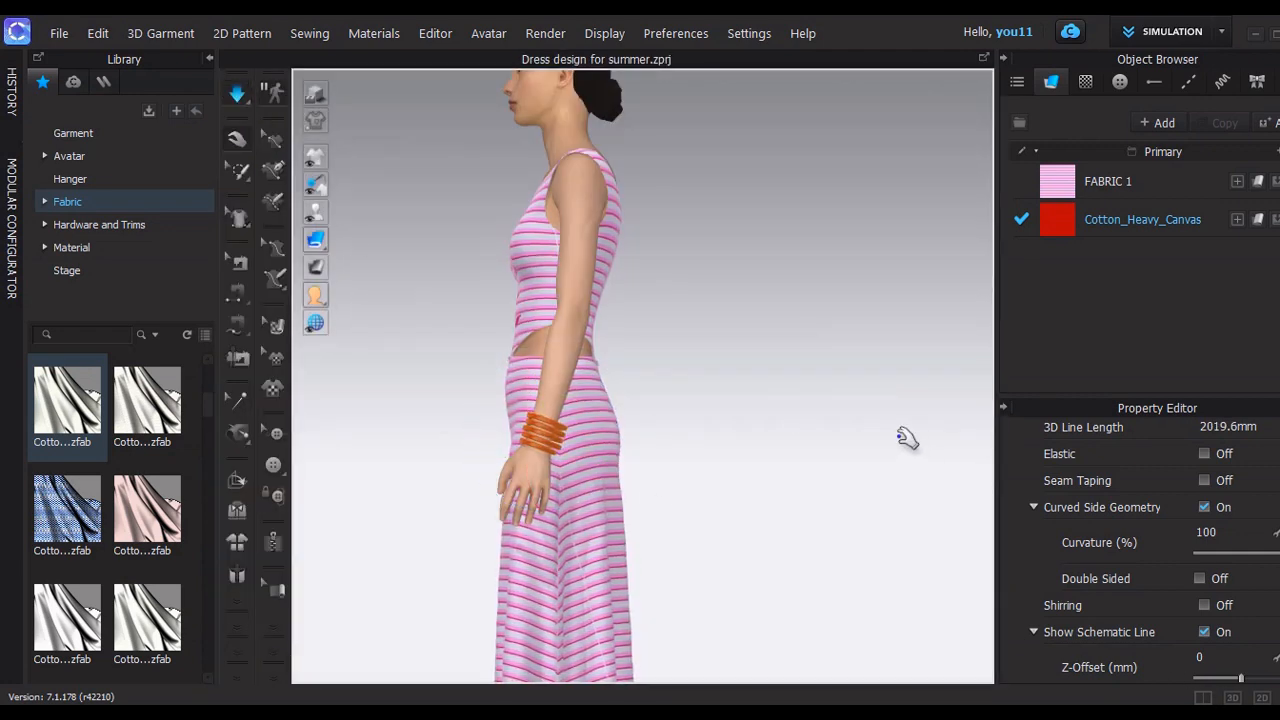
pyautogui.press('space')
pyautogui.click(457, 300)
# Select the avatar's hair in the 3D view and apply the hair_01 image as its texture
pyautogui.moveTo(457, 300); pyautogui.dragTo(677, 337, button='right')
pyautogui.scroll(-3, 661, 332)
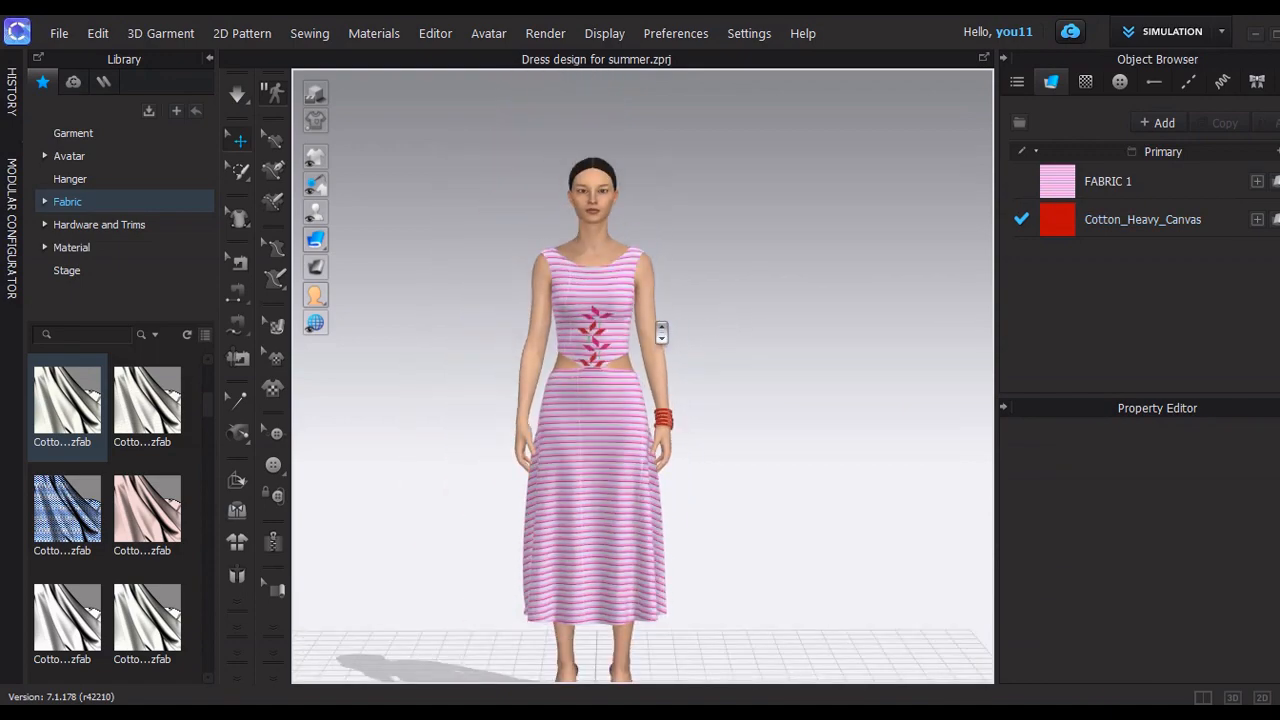
pyautogui.moveTo(593, 385); pyautogui.dragTo(586, 306, button='middle')
pyautogui.scroll(1, 606, 297)
pyautogui.moveTo(586, 197); pyautogui.dragTo(611, 312, button='middle')
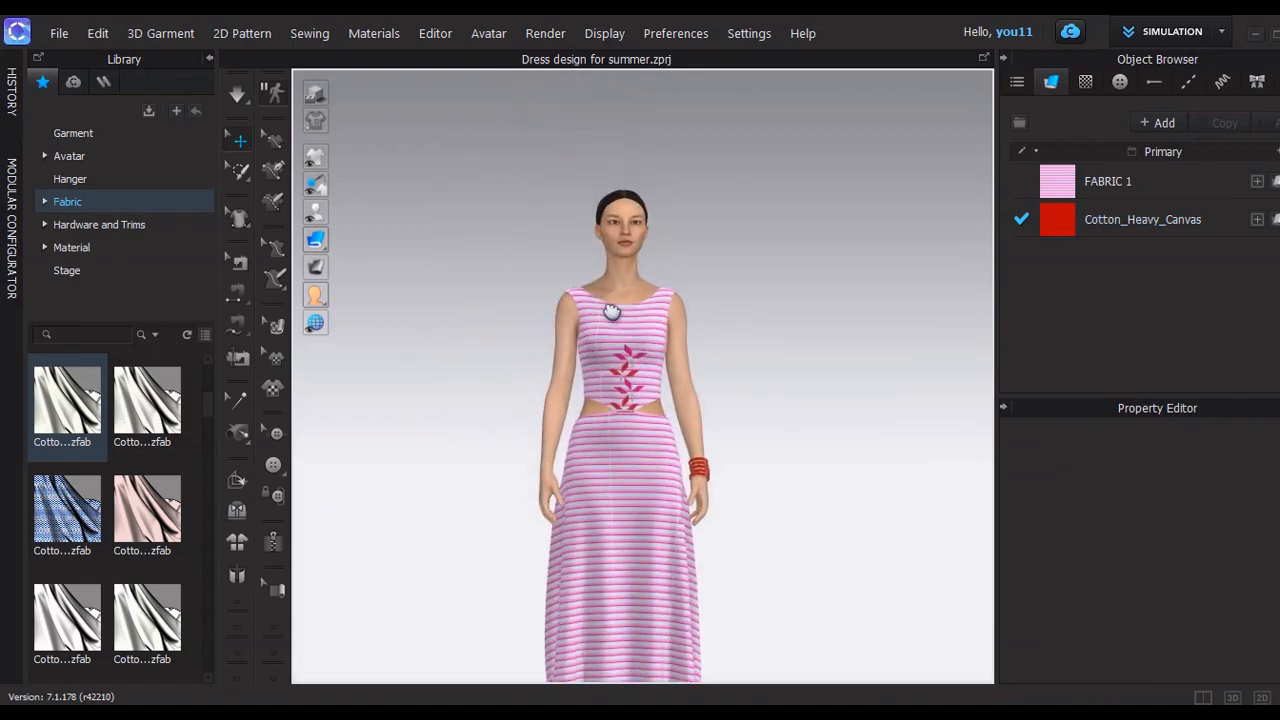
pyautogui.scroll(3, 611, 312)
pyautogui.moveTo(623, 206); pyautogui.dragTo(657, 331, button='middle')
pyautogui.click(594, 114)
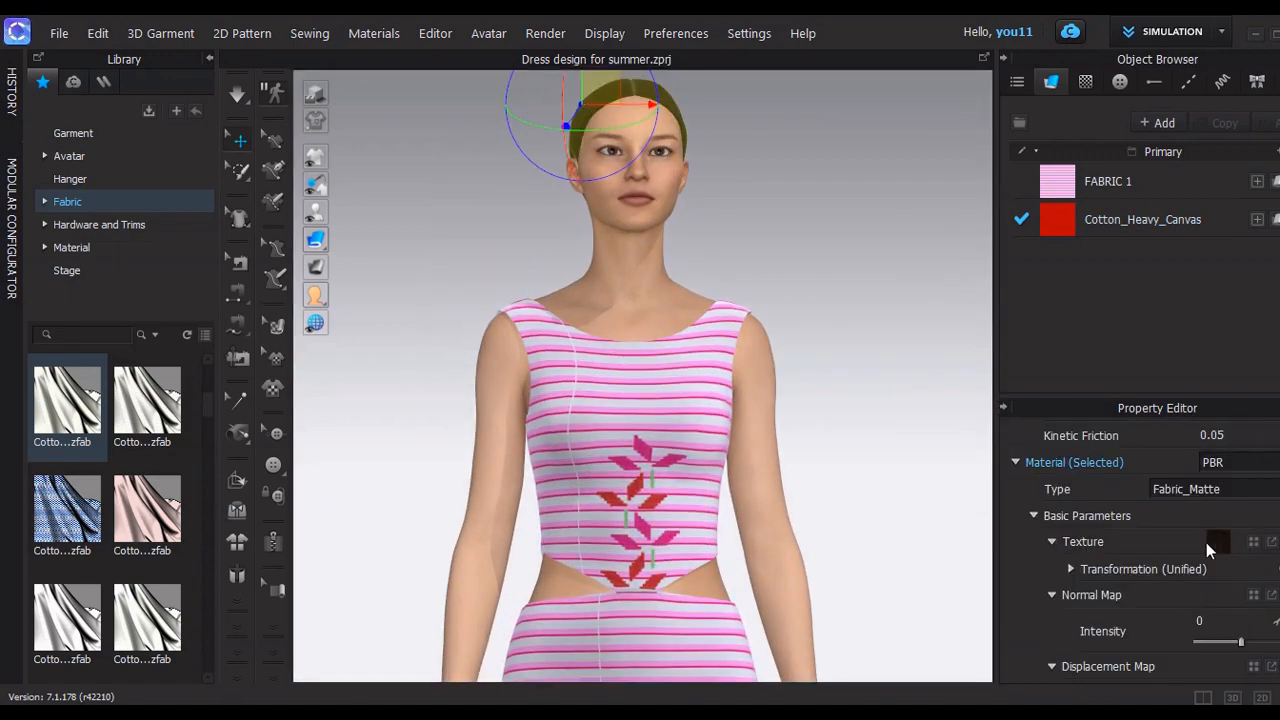
pyautogui.click(1210, 542)
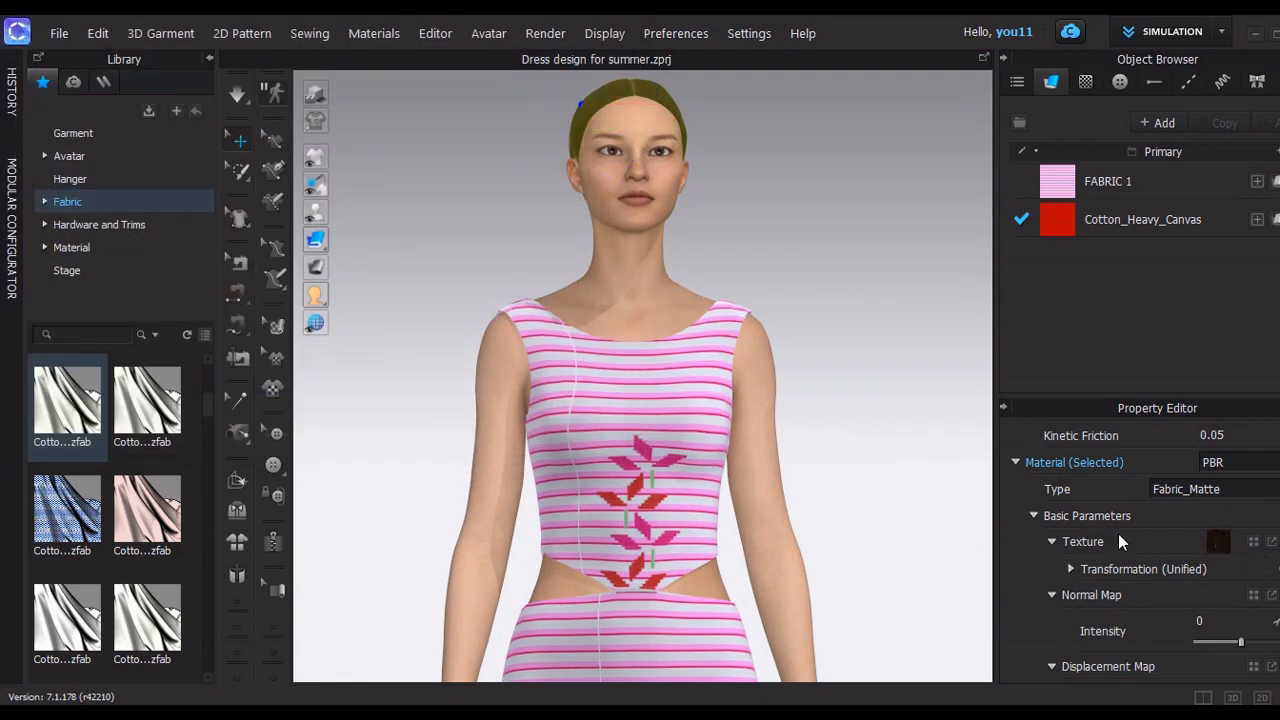
pyautogui.scroll(-5, 1213, 558)
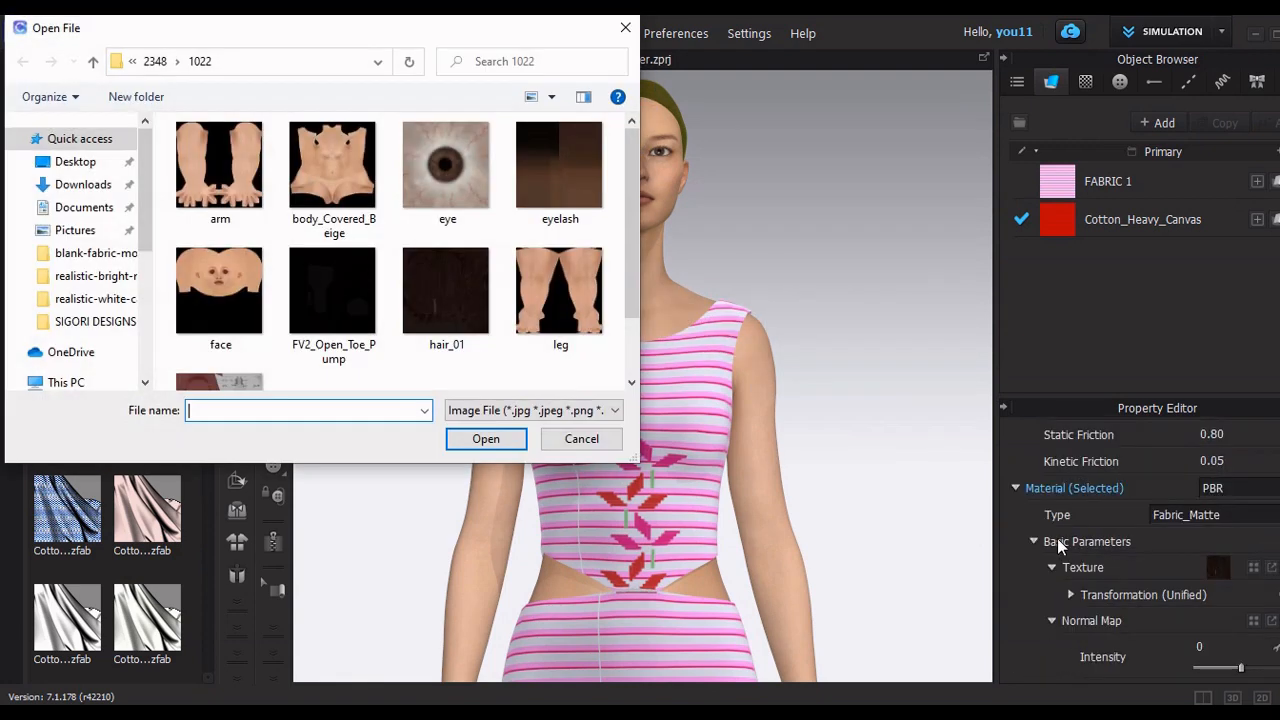
pyautogui.scroll(-1, 447, 305)
pyautogui.scroll(1, 444, 296)
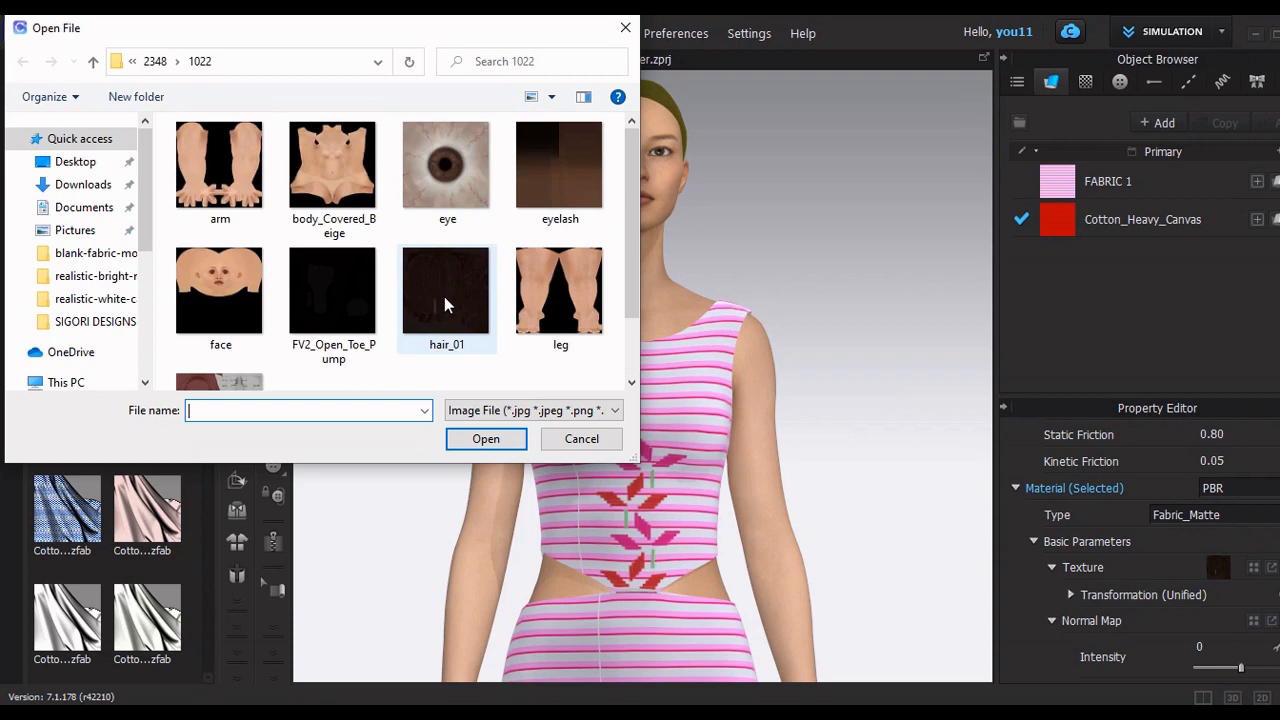
pyautogui.doubleClick(444, 296)
# Browse for the avatar's face texture image and open the face file in Photoshop for editing
pyautogui.click(1218, 564)
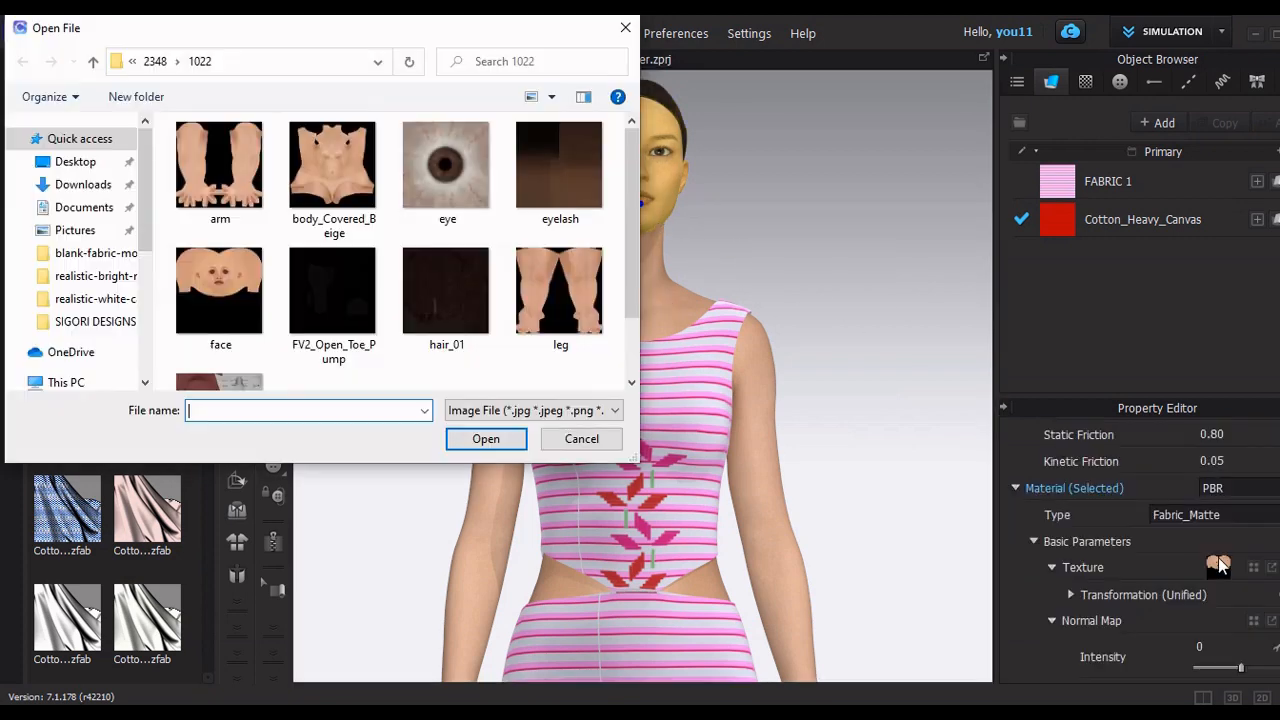
pyautogui.click(205, 290)
pyautogui.rightClick(224, 300)
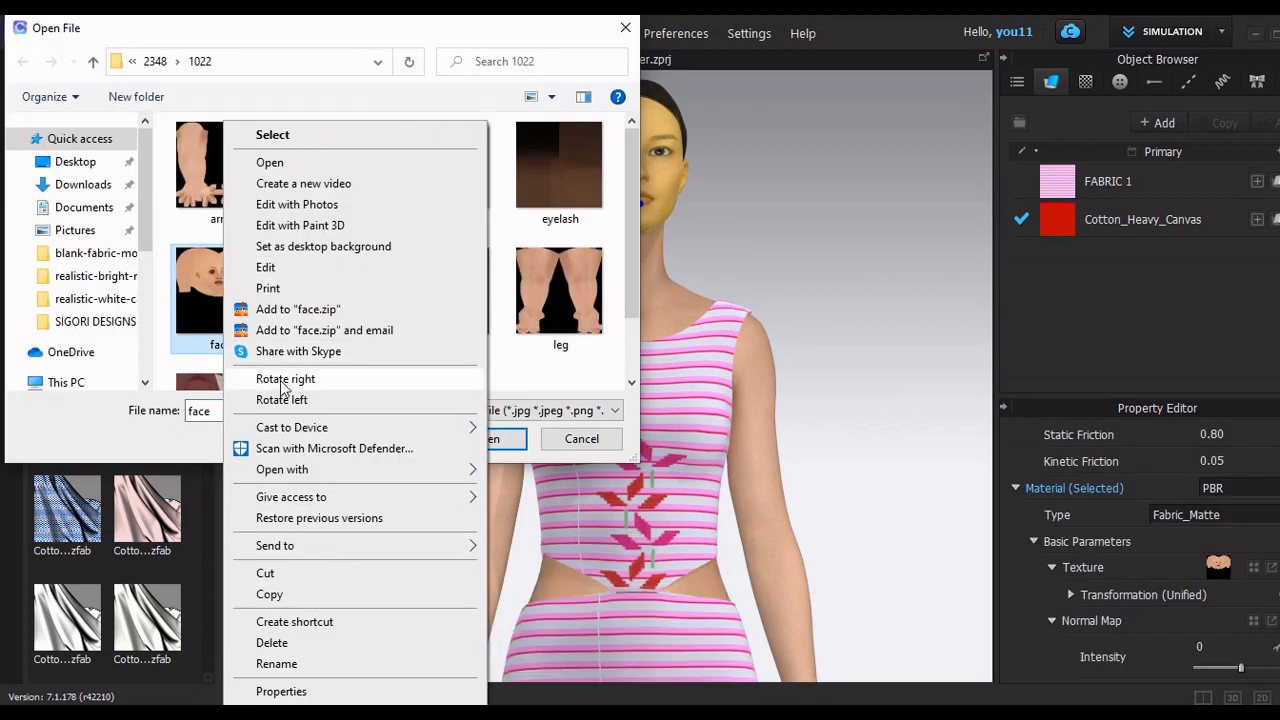
pyautogui.moveTo(303, 470)
pyautogui.click(531, 491)
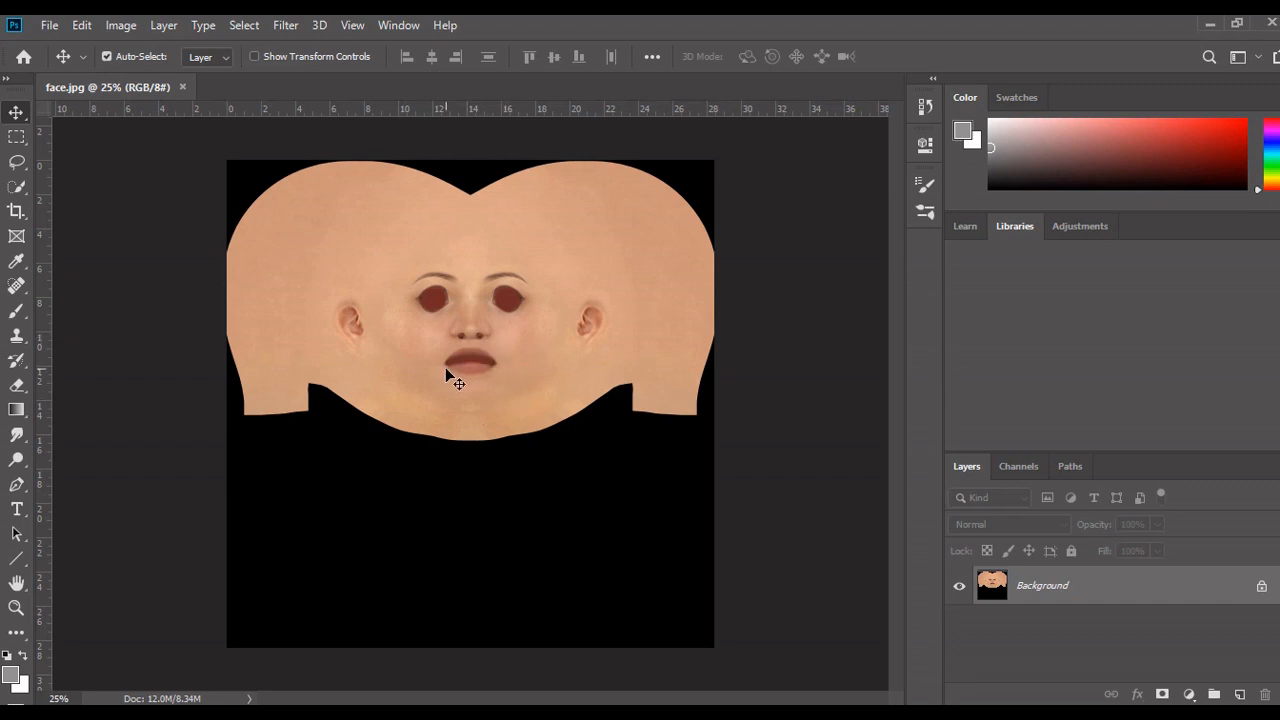
# Set the foreground colour to a vivid magenta-pink for painting the lips
pyautogui.keyDown('alt'); pyautogui.scroll(4, 482, 370); pyautogui.keyUp('alt')
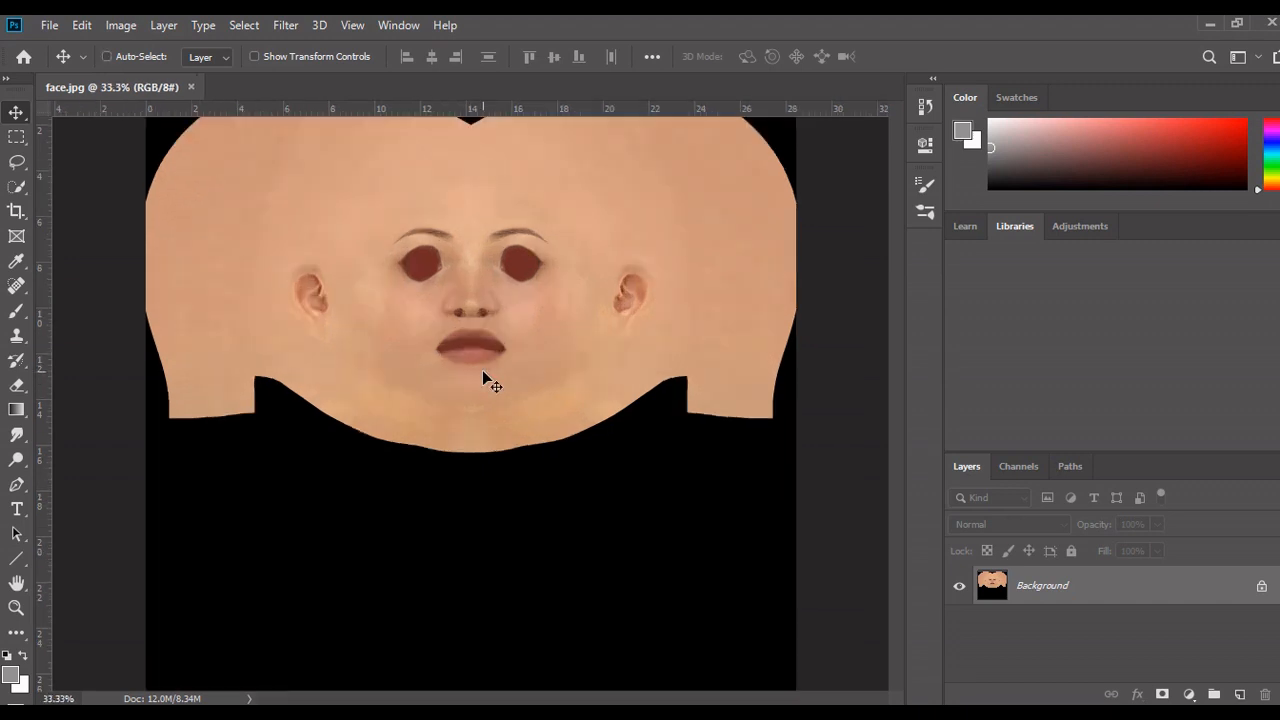
pyautogui.click(11, 675)
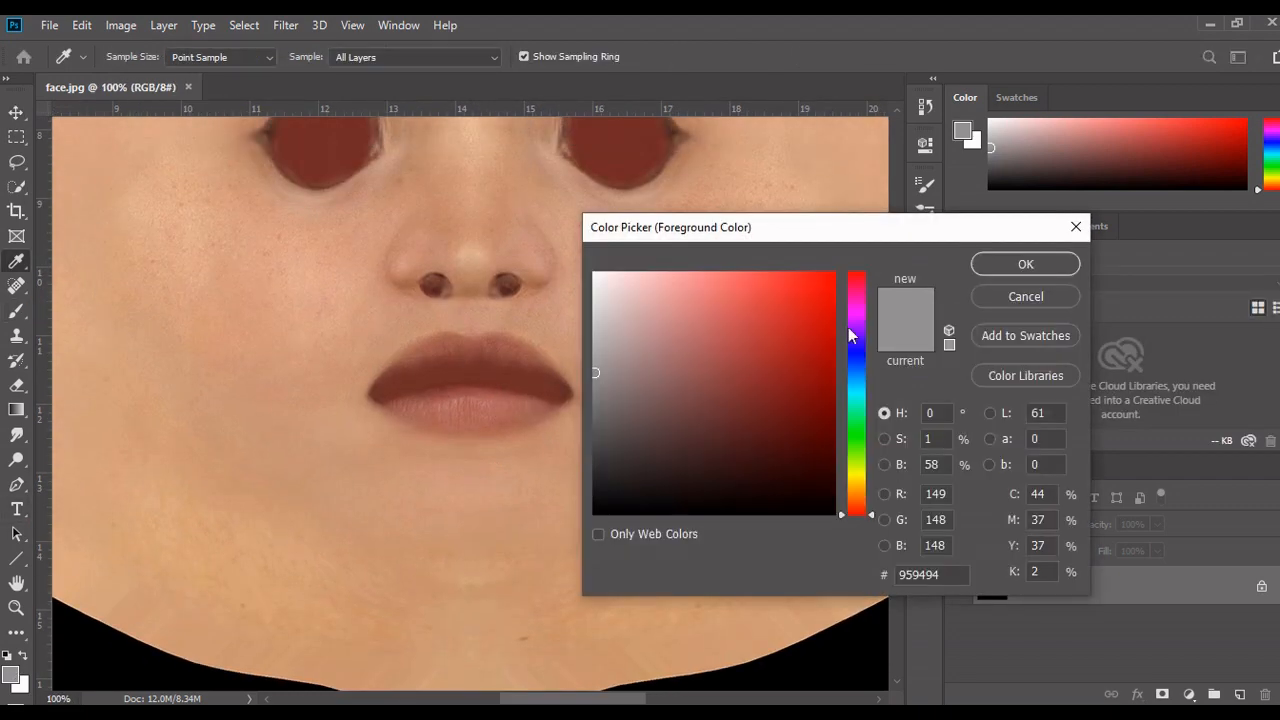
pyautogui.moveTo(848, 327); pyautogui.dragTo(848, 297)
pyautogui.click(823, 323)
pyautogui.press('Return')
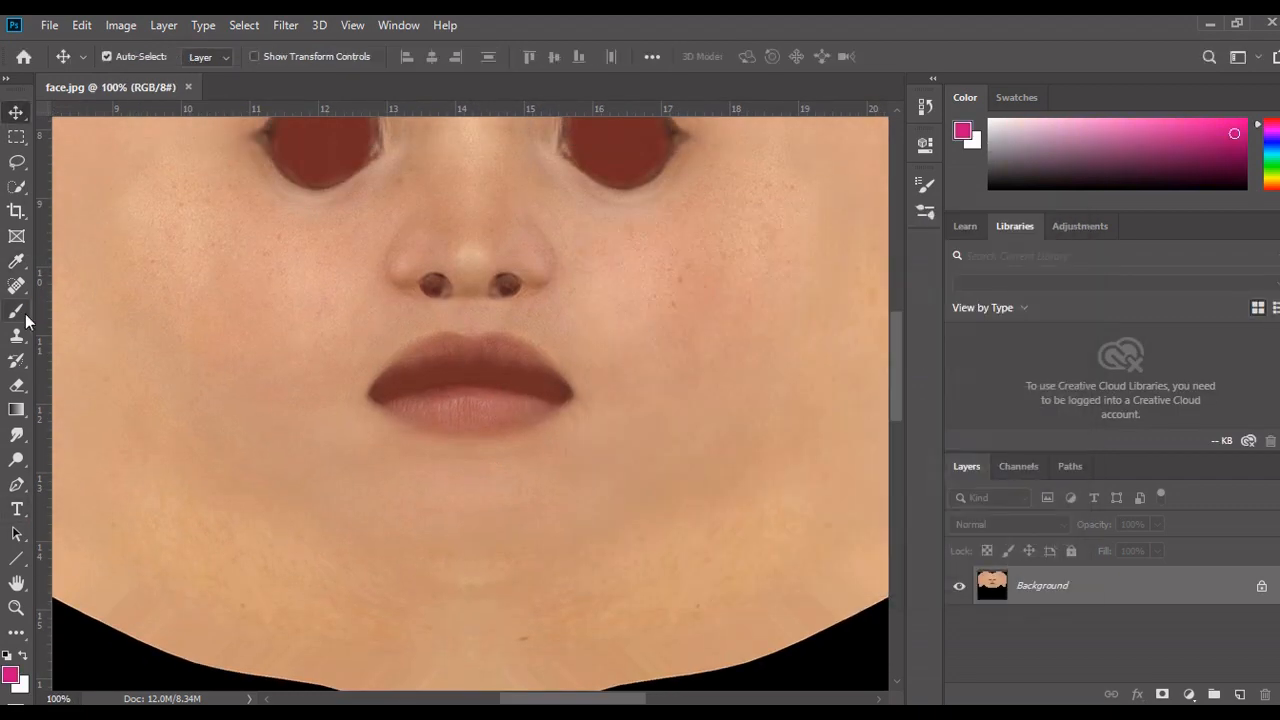
# Paint the upper and lower lips pink with a 13 px brush at 100% opacity, leaving the dark mouth opening unpainted
pyautogui.press('b')
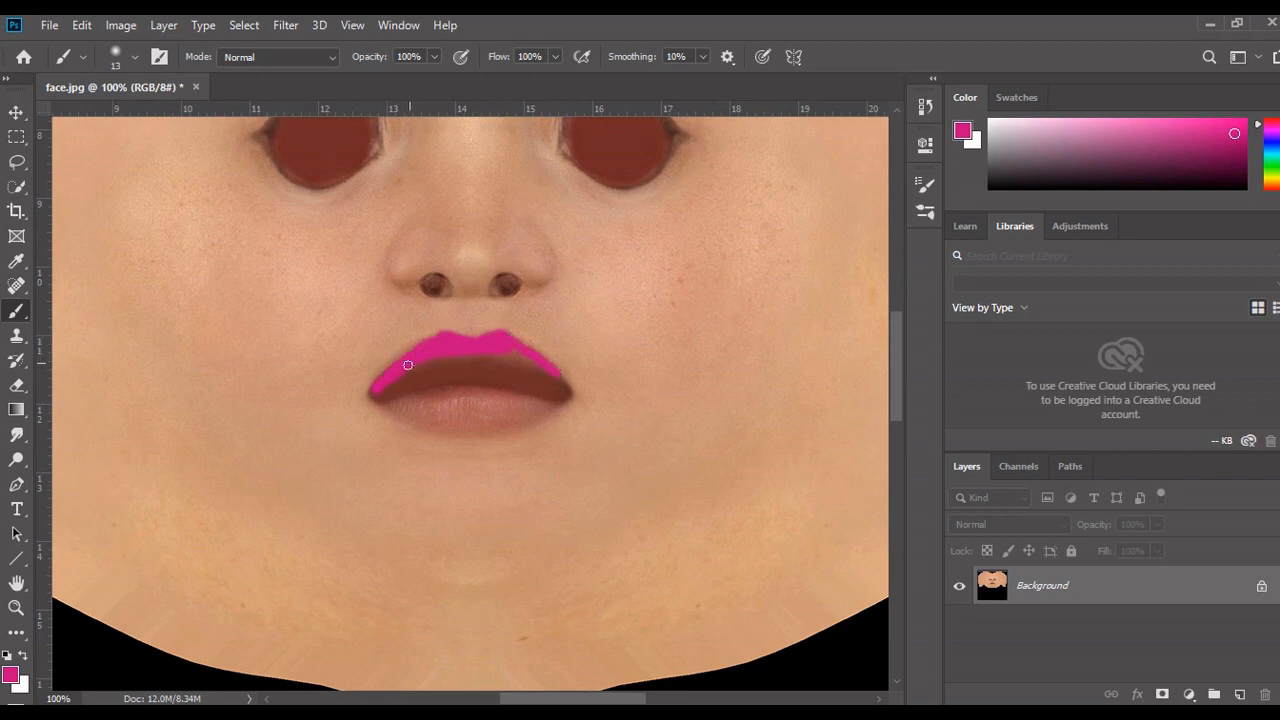
pyautogui.moveTo(379, 404)
pyautogui.mouseDown()
pyautogui.moveTo(440, 430)
pyautogui.moveTo(548, 412)
pyautogui.mouseUp()
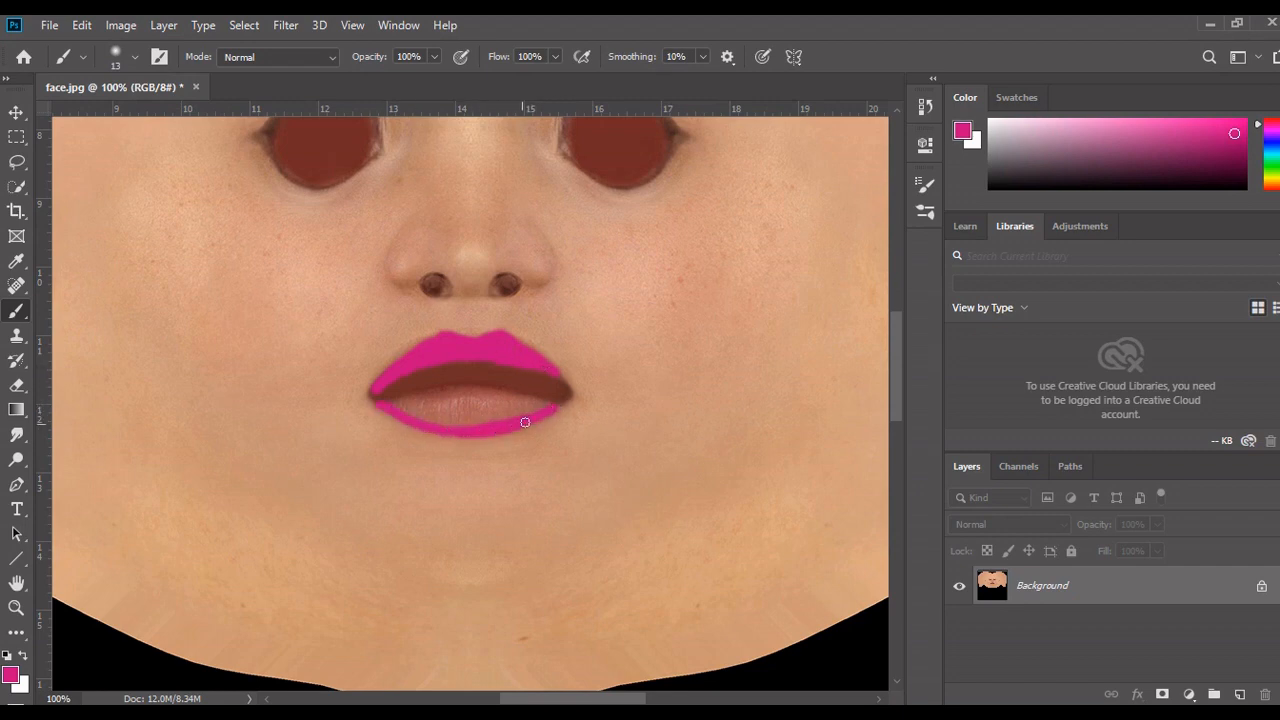
pyautogui.moveTo(387, 408)
pyautogui.mouseDown()
pyautogui.moveTo(531, 406)
pyautogui.moveTo(480, 421)
pyautogui.mouseUp()
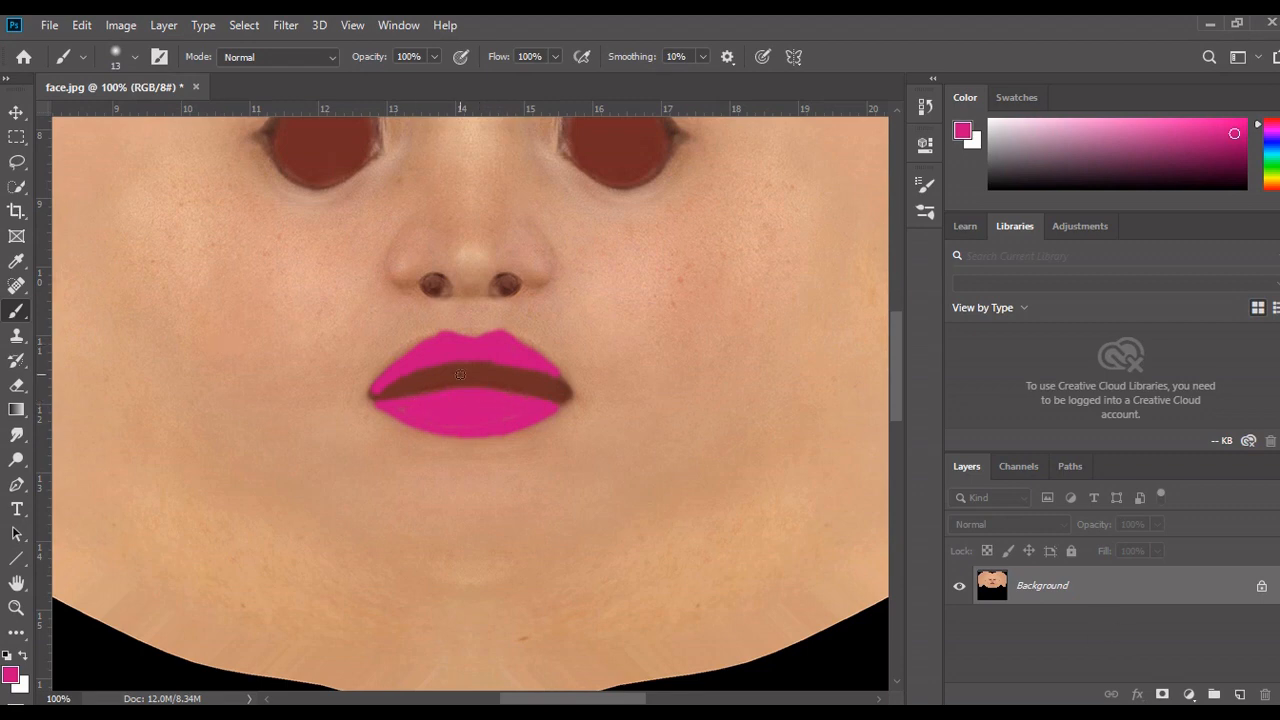
# Convert the locked Background into a regular layer named Layer 0
pyautogui.press('v')
pyautogui.doubleClick(1134, 589)
pyautogui.click(797, 211)
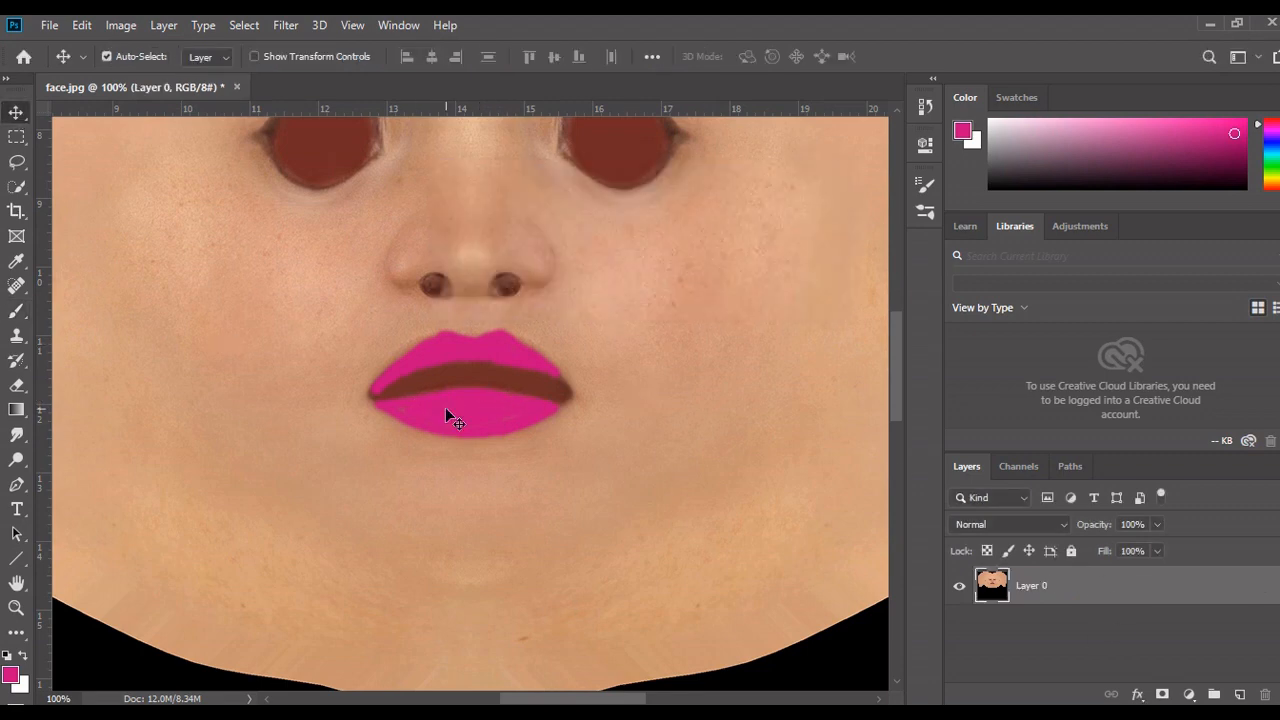
pyautogui.doubleClick(1130, 591)
pyautogui.press('space')
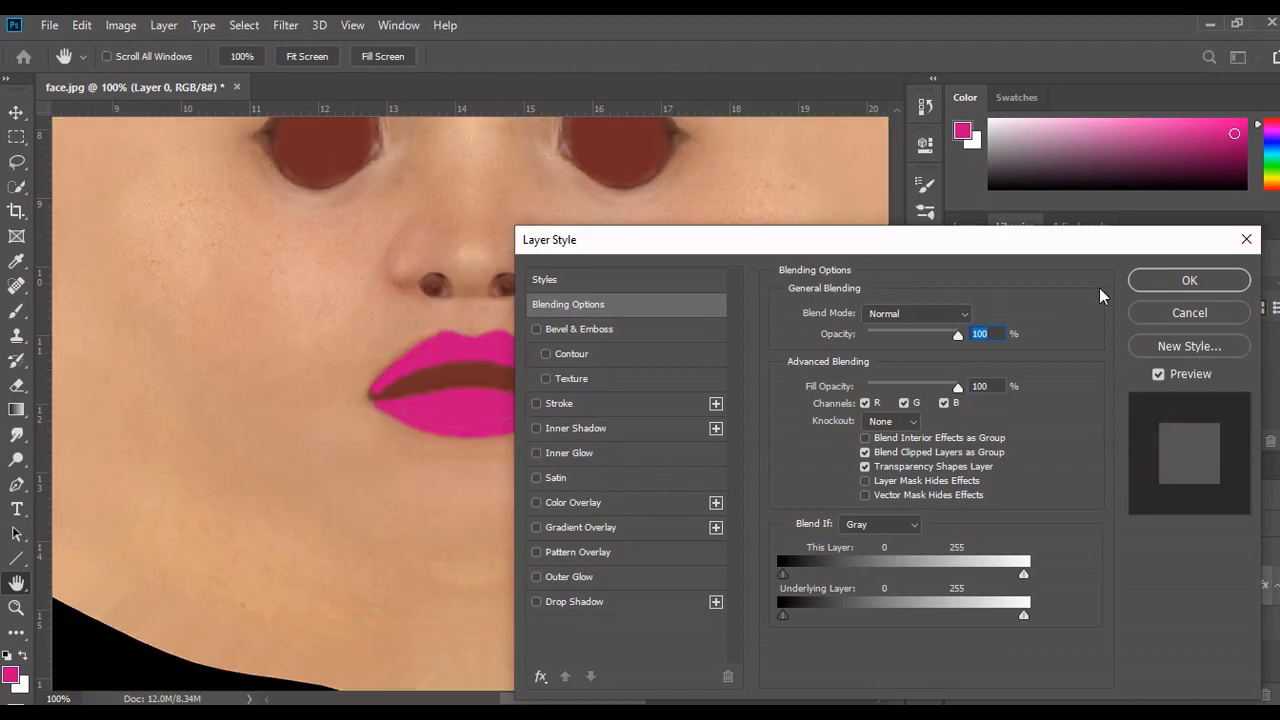
pyautogui.moveTo(957, 333)
pyautogui.mouseDown()
pyautogui.moveTo(929, 334)
pyautogui.moveTo(958, 333)
pyautogui.mouseUp()
pyautogui.click(1246, 239)
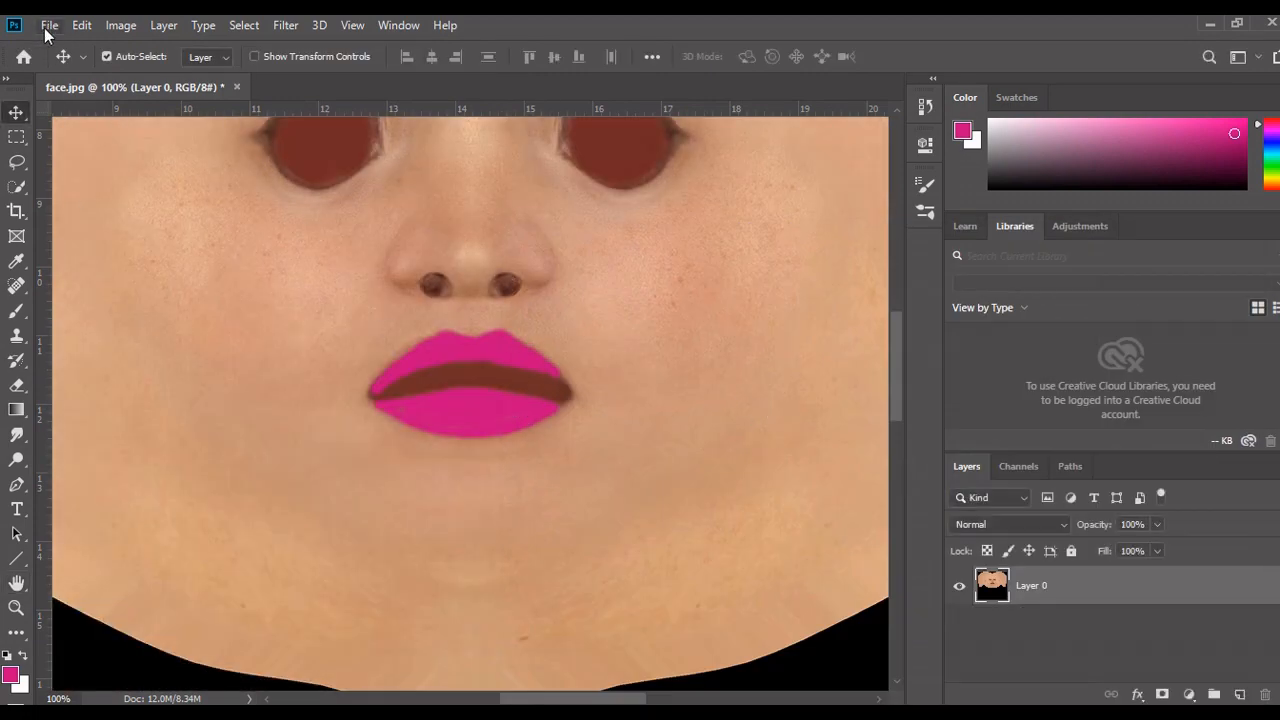
# Save the edited face texture as a JPEG named face 1 in the 1022 folder
pyautogui.click(49, 25)
pyautogui.click(126, 289)
pyautogui.click(181, 372)
pyautogui.click(330, 397)
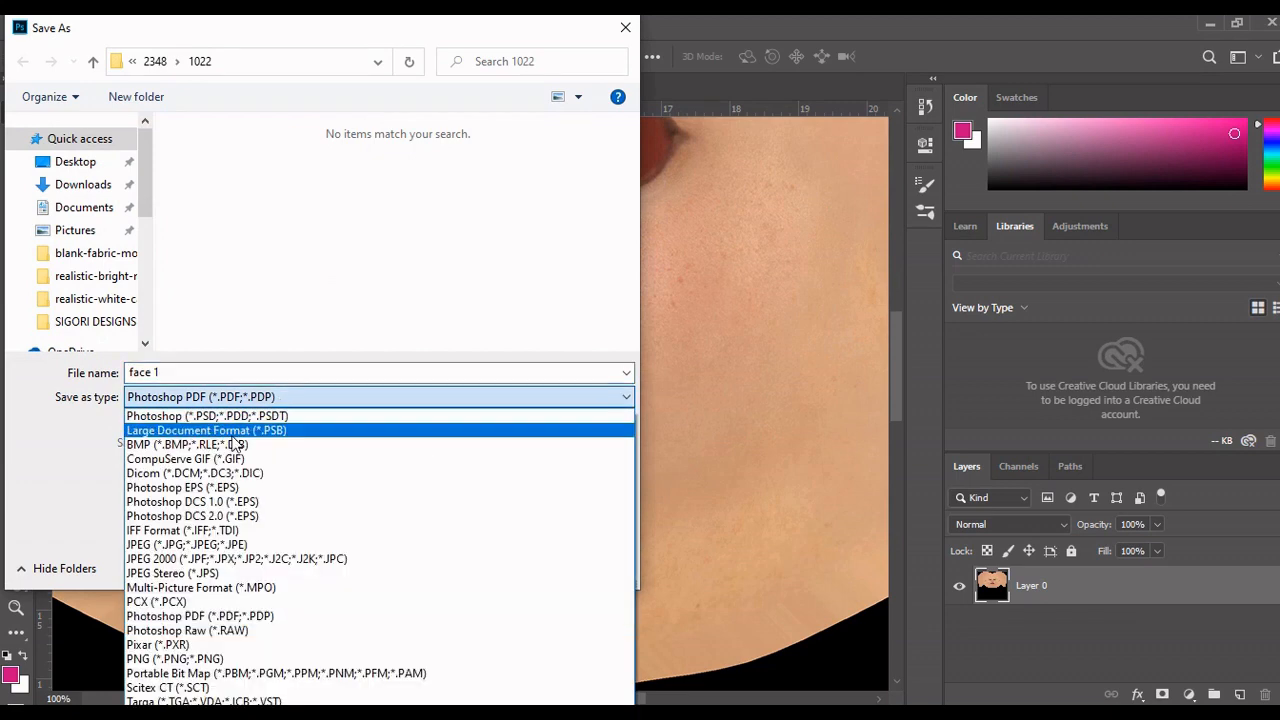
pyautogui.click(230, 546)
pyautogui.click(486, 565)
pyautogui.press('Return')
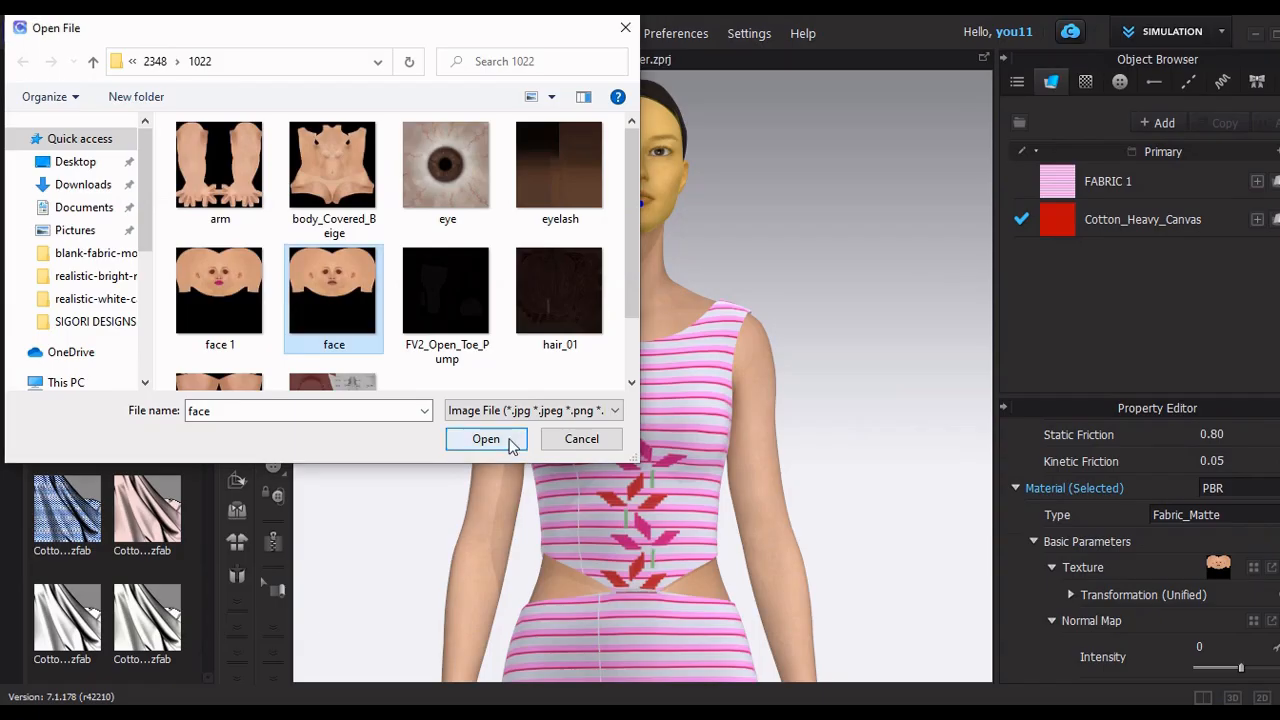
# Switch back to CLO and apply the face 1 image as the avatar's face texture
pyautogui.press('Left')
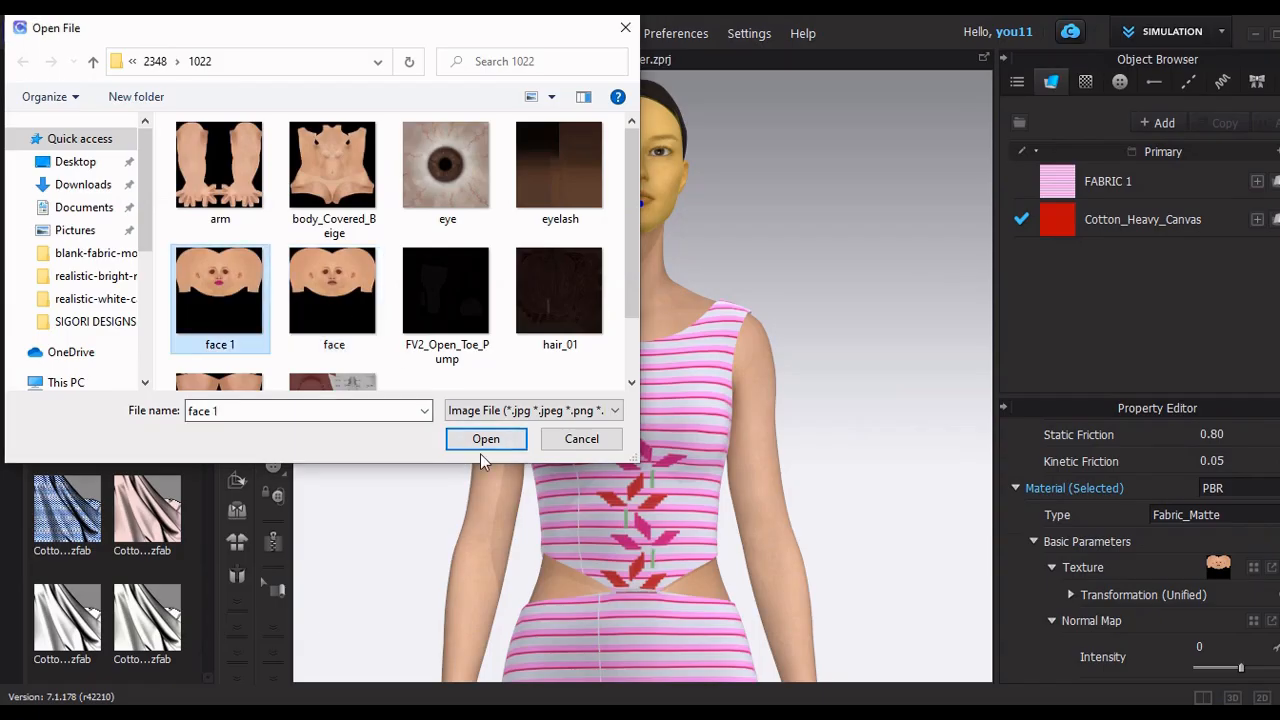
pyautogui.click(484, 439)
pyautogui.scroll(-6, 713, 291)
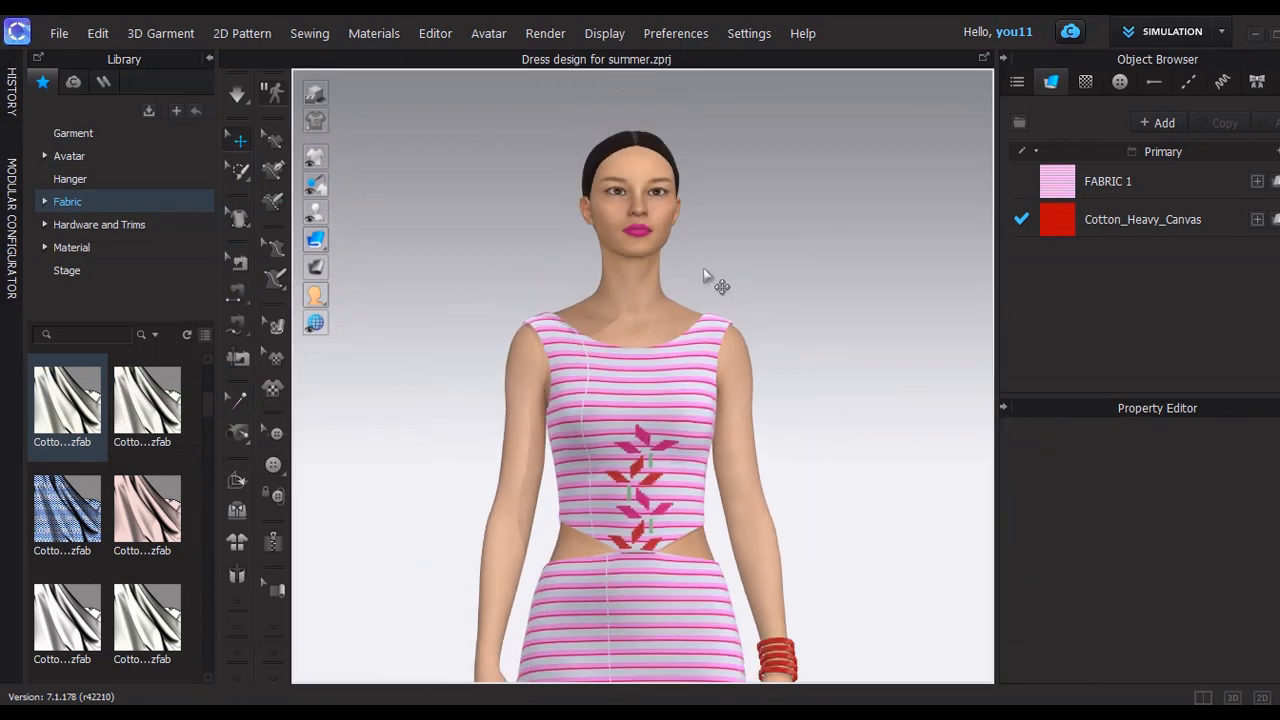
pyautogui.scroll(-3, 711, 290)
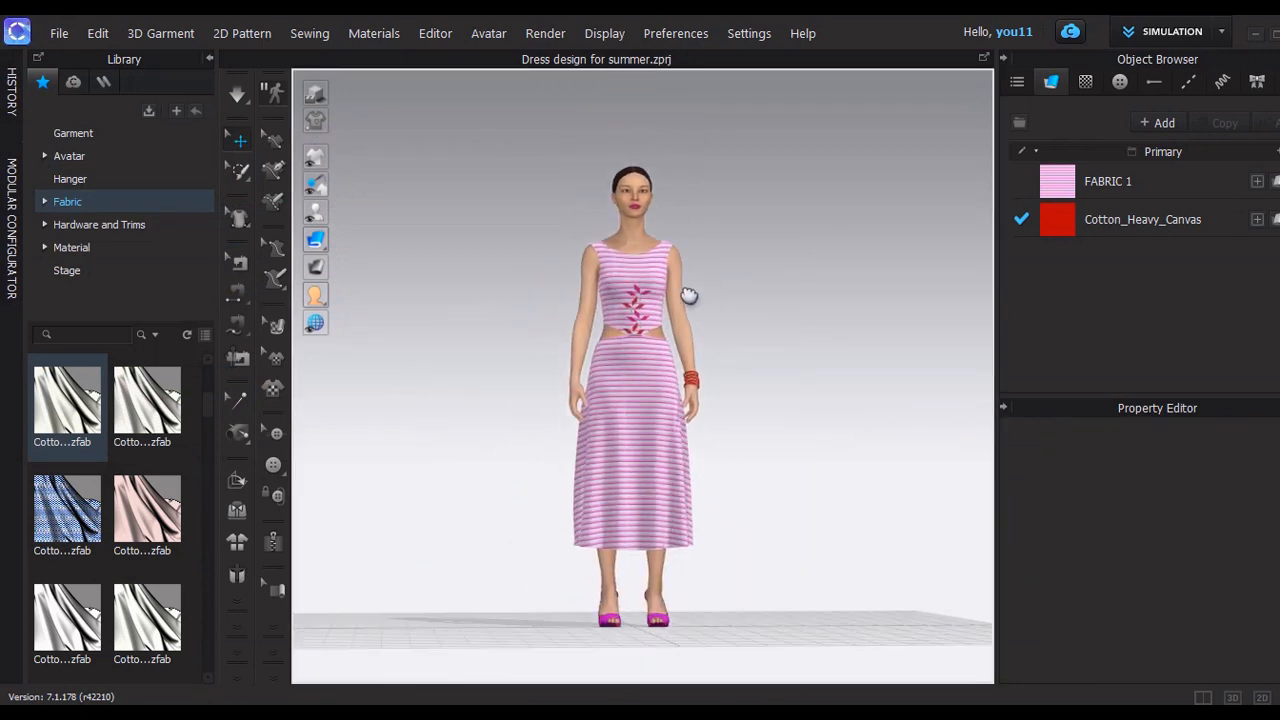